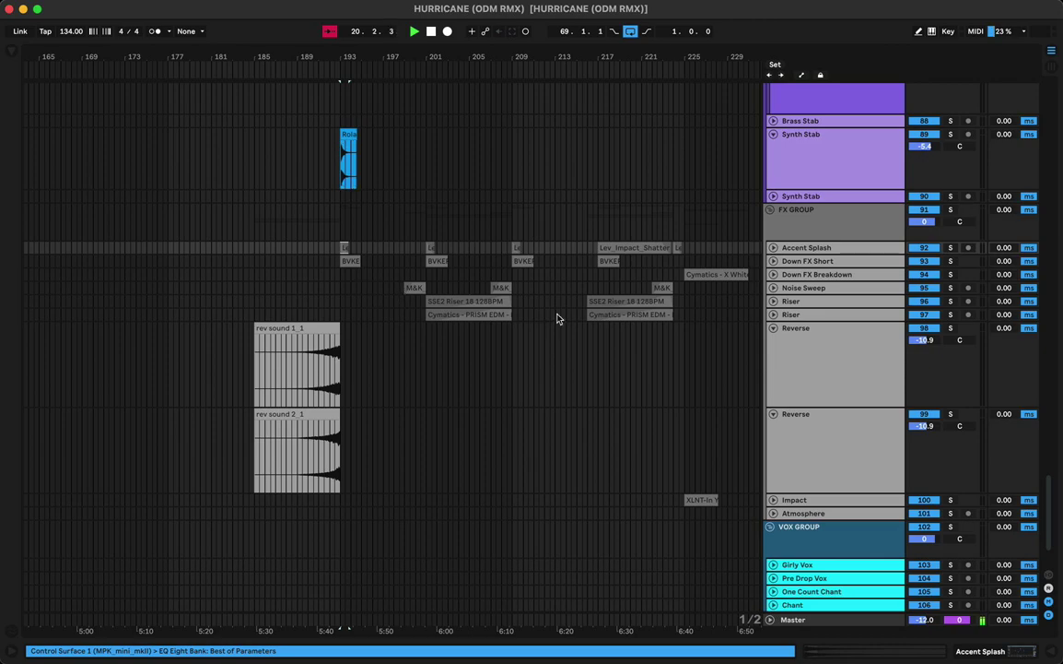
# Step: Copy the FX clips from bar 193 onward across the Accent Splash through Impact tracks to bar 1 and play them back
pyautogui.hscroll(5, 479, 313)
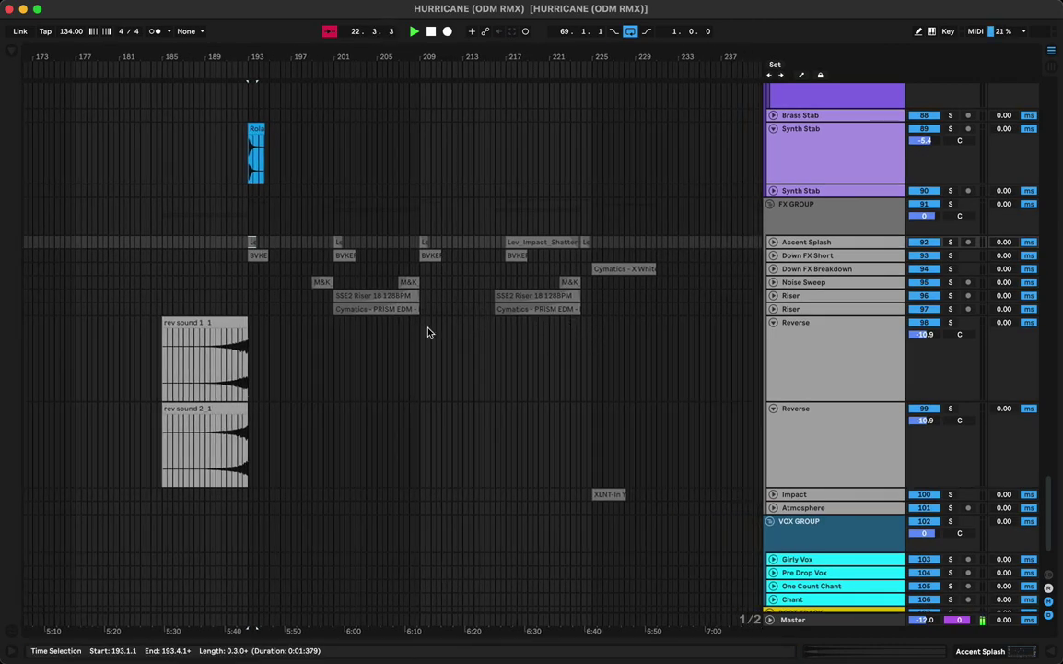
pyautogui.keyDown('shift'); pyautogui.click(672, 504); pyautogui.keyUp('shift')
pyautogui.hscroll(-15, 537, 322)
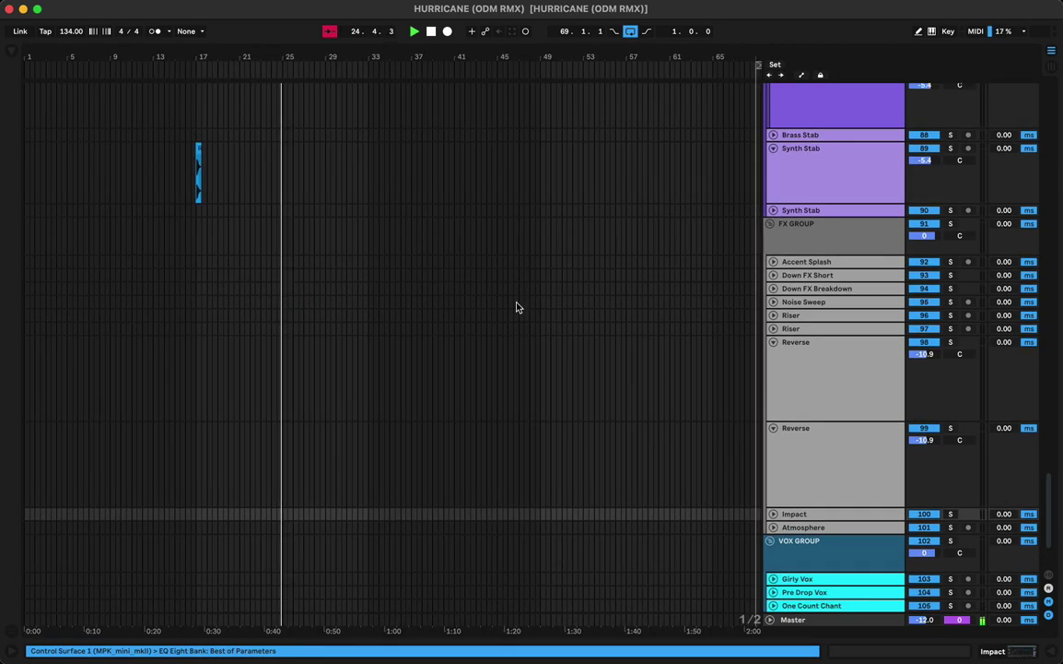
pyautogui.click(25, 264)
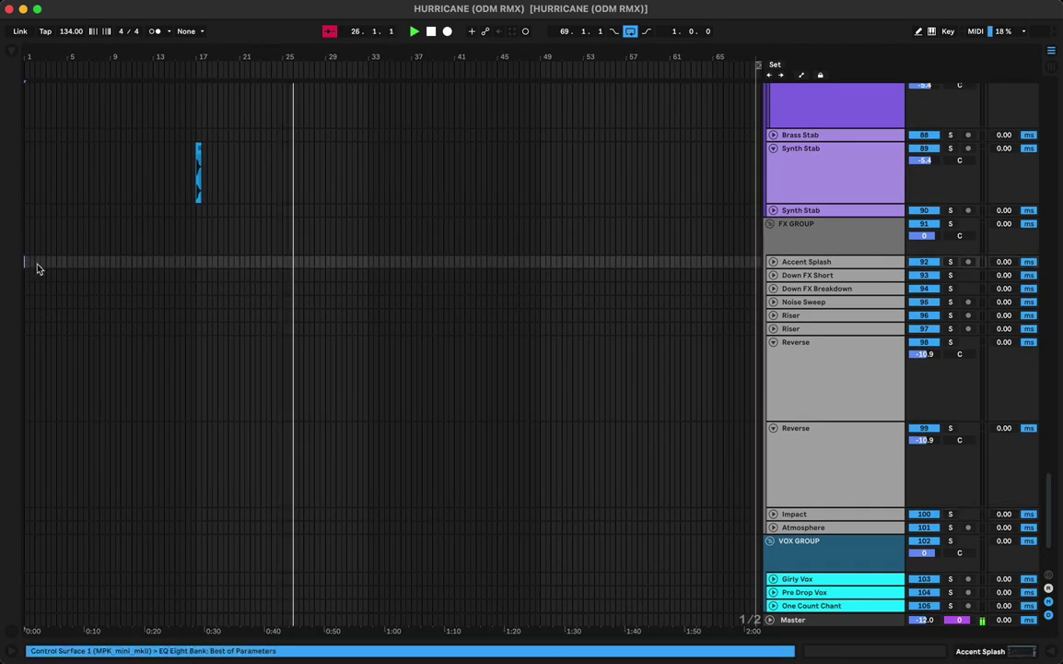
pyautogui.press('super+v')
pyautogui.press('space')
pyautogui.press('space')
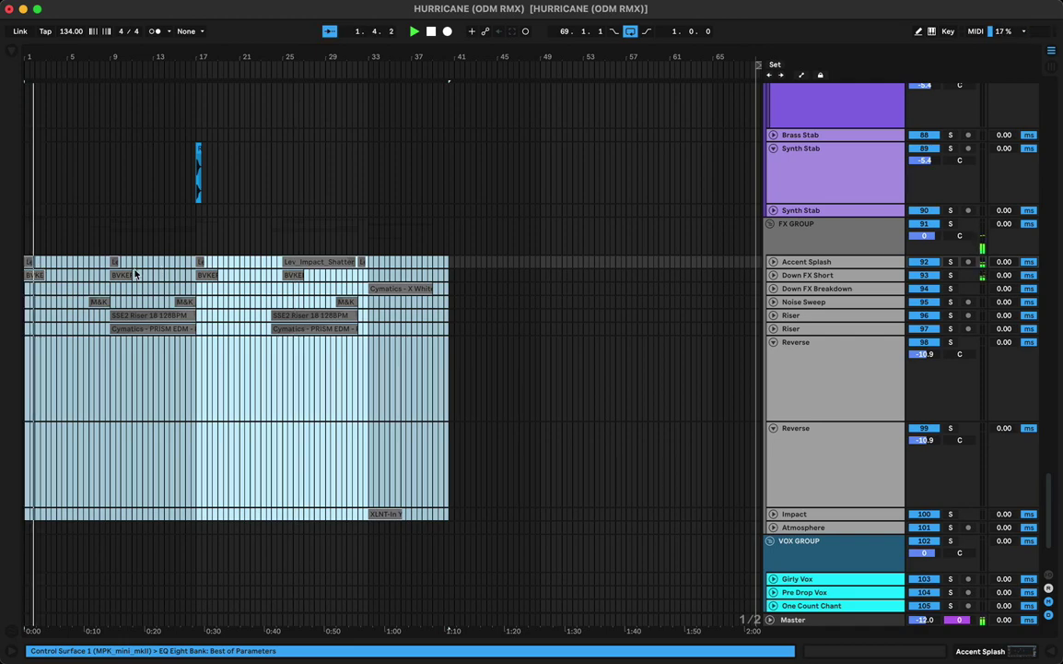
# Step: Copy the rev sound 1_1 and rev sound 2_1 clips before bar 193 to bar 1 on the two Reverse tracks
pyautogui.click(180, 300)
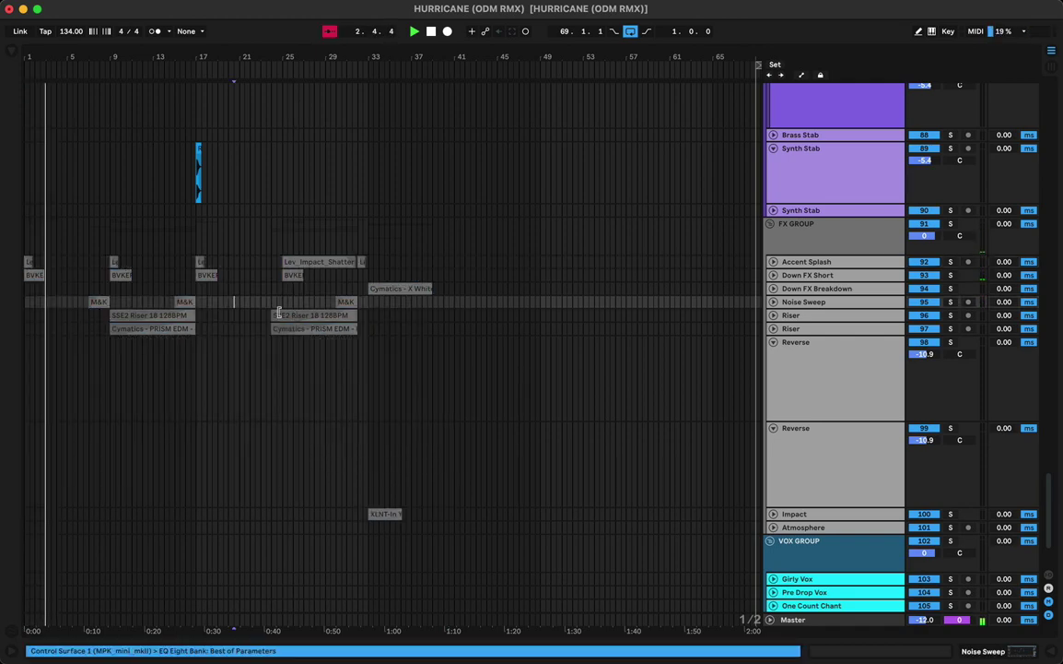
pyautogui.hscroll(15, 467, 391)
pyautogui.hscroll(5, 469, 393)
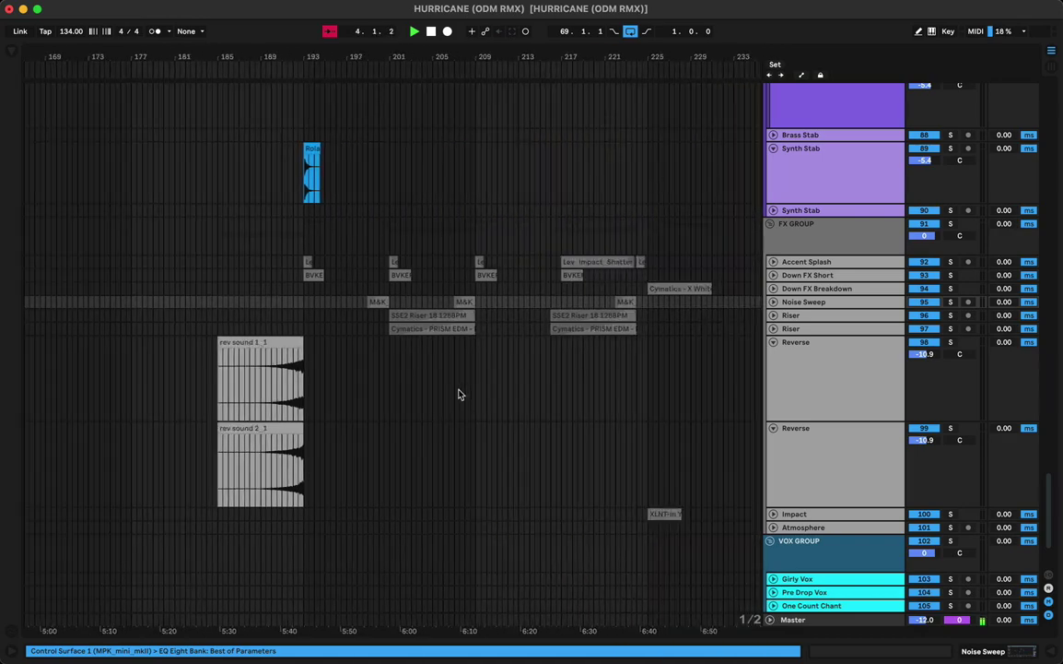
pyautogui.click(268, 347)
pyautogui.keyDown('shift'); pyautogui.click(267, 432); pyautogui.keyUp('shift')
pyautogui.hscroll(-20, 268, 433)
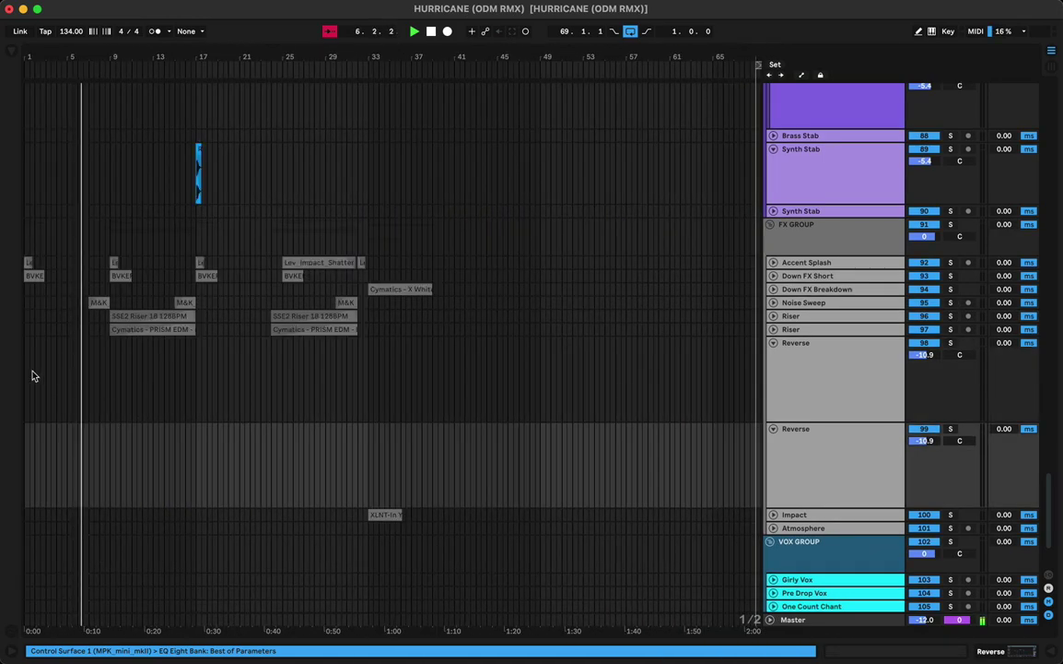
pyautogui.click(24, 369)
pyautogui.press('super+v')
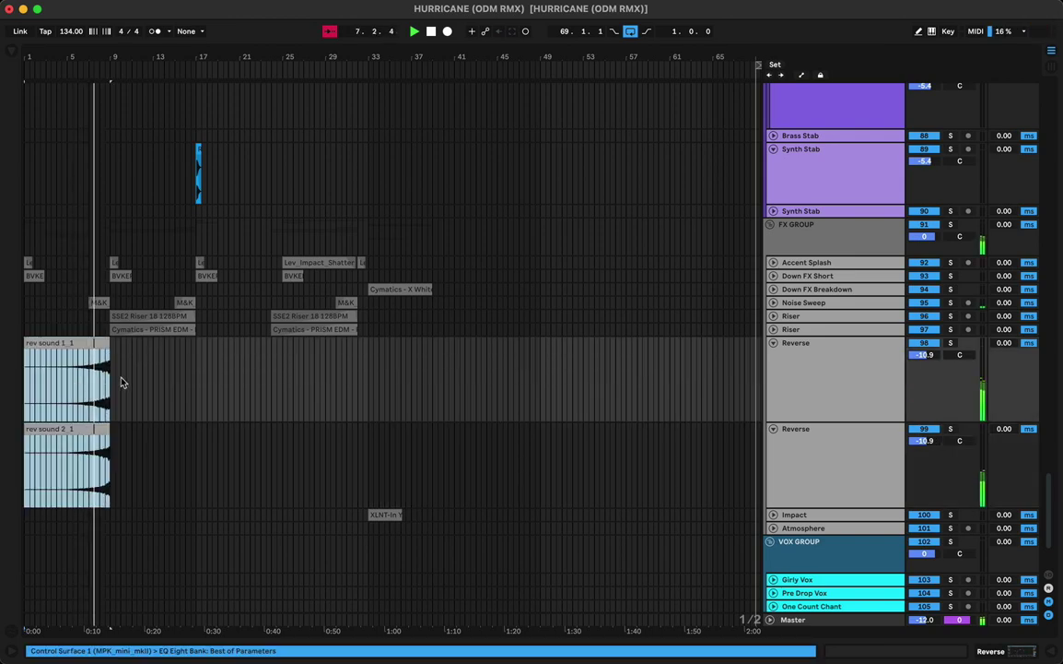
# Step: Trim the starts of both pasted reverse clips to bar 6, making them 3 bars long, with a fade-in
pyautogui.click(108, 439)
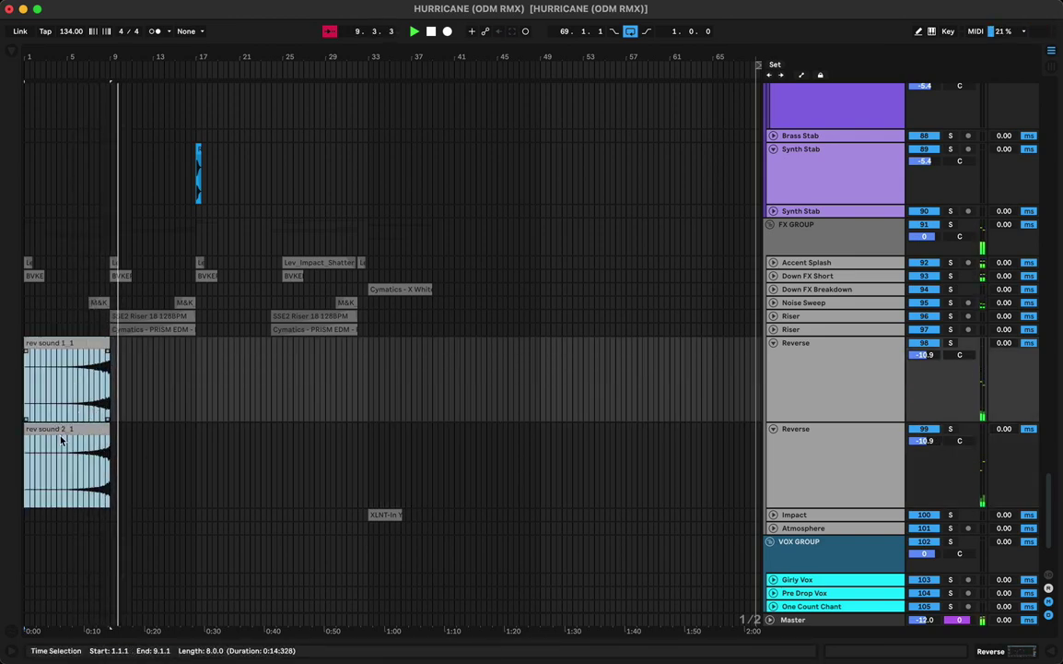
pyautogui.moveTo(27, 352)
pyautogui.mouseDown()
pyautogui.moveTo(70, 356)
pyautogui.moveTo(77, 347)
pyautogui.mouseUp()
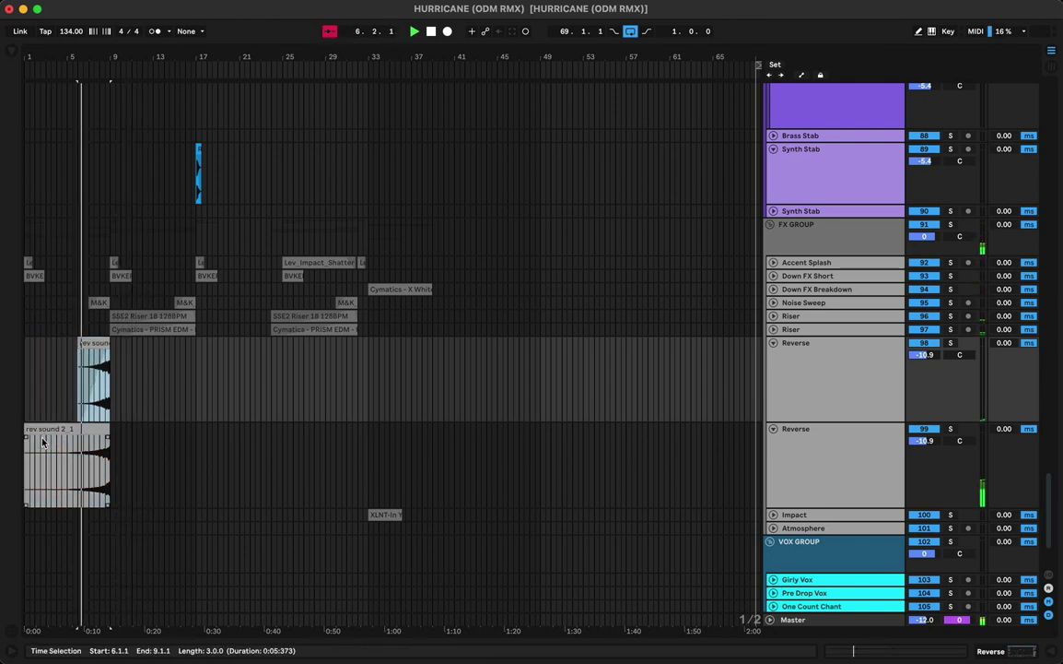
pyautogui.moveTo(25, 433); pyautogui.dragTo(115, 443)
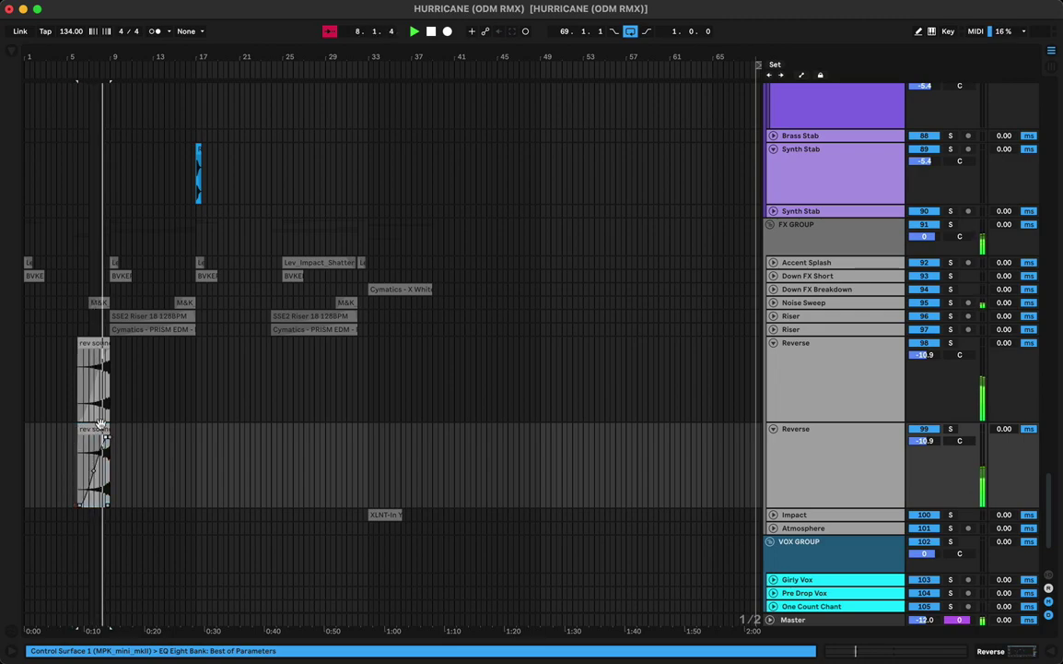
# Step: Set the rev sound 1_1 clip's gain to -3.83 dB and replay from bar 6
pyautogui.click(98, 345)
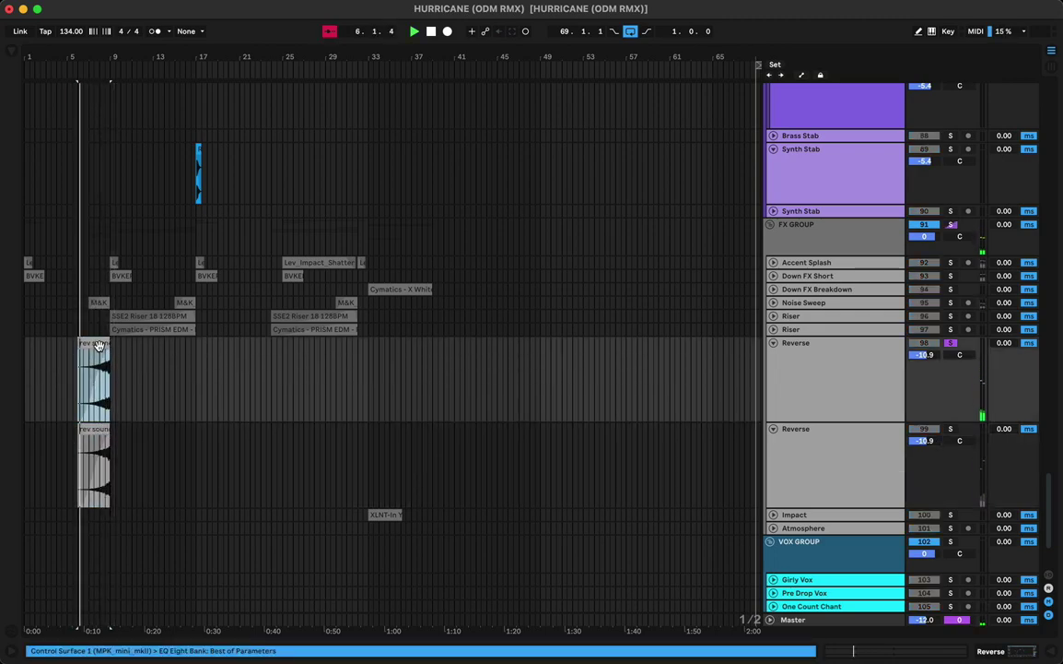
pyautogui.doubleClick(99, 344)
pyautogui.moveTo(229, 350); pyautogui.dragTo(229, 353)
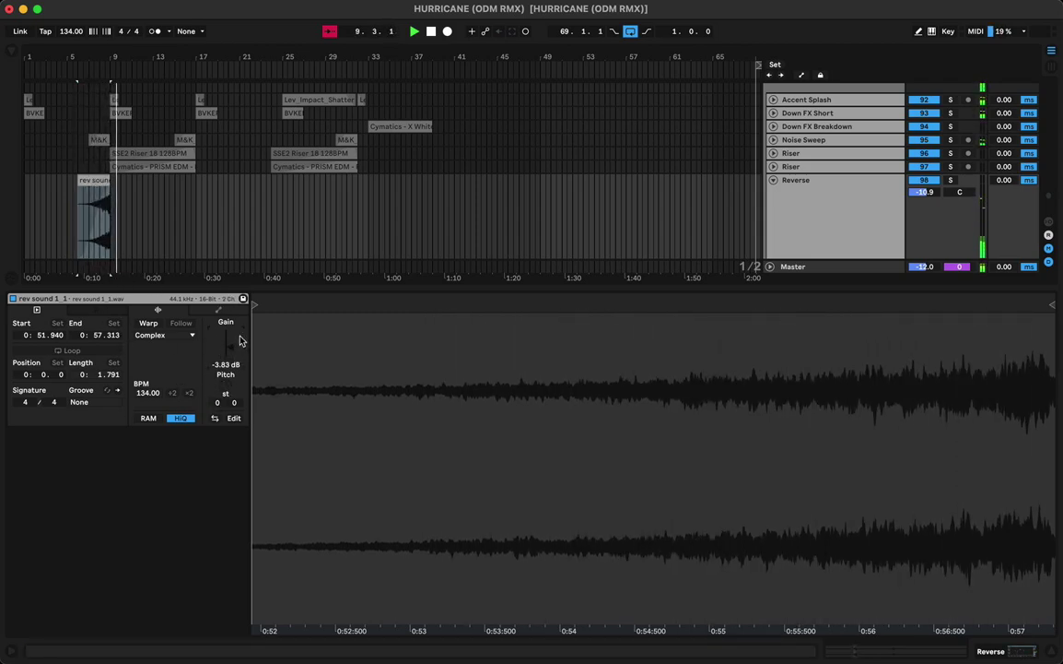
pyautogui.press('alt+super+l')
pyautogui.press('space')
pyautogui.press('space')
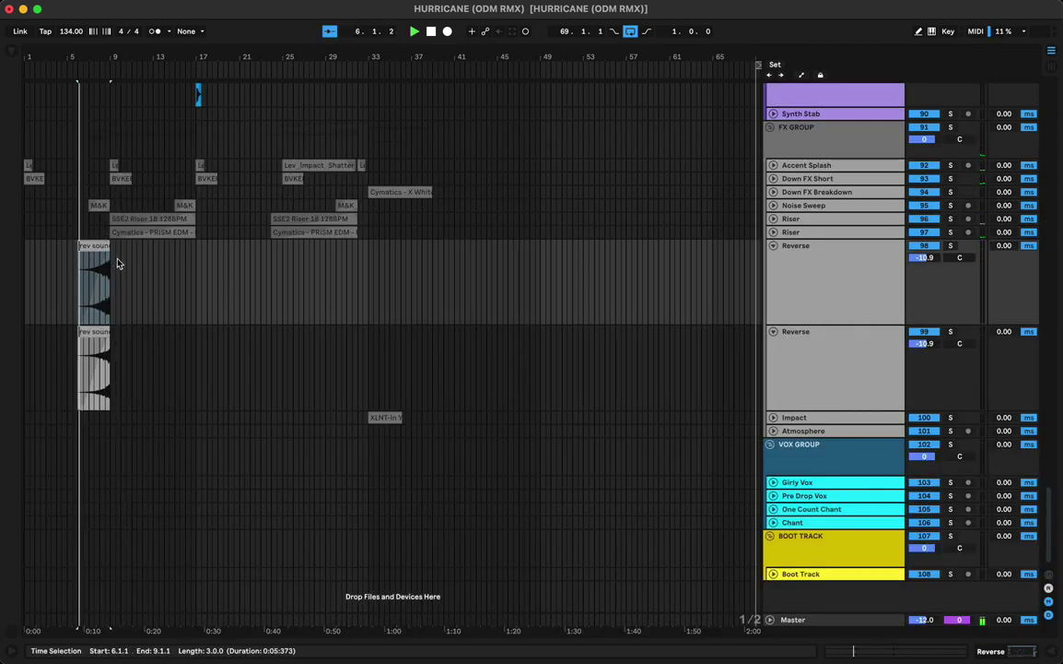
# Step: Duplicate both trimmed reverse clips to bars 22 through 25 on their Reverse tracks
pyautogui.click(93, 343)
pyautogui.moveTo(88, 335); pyautogui.dragTo(261, 343)
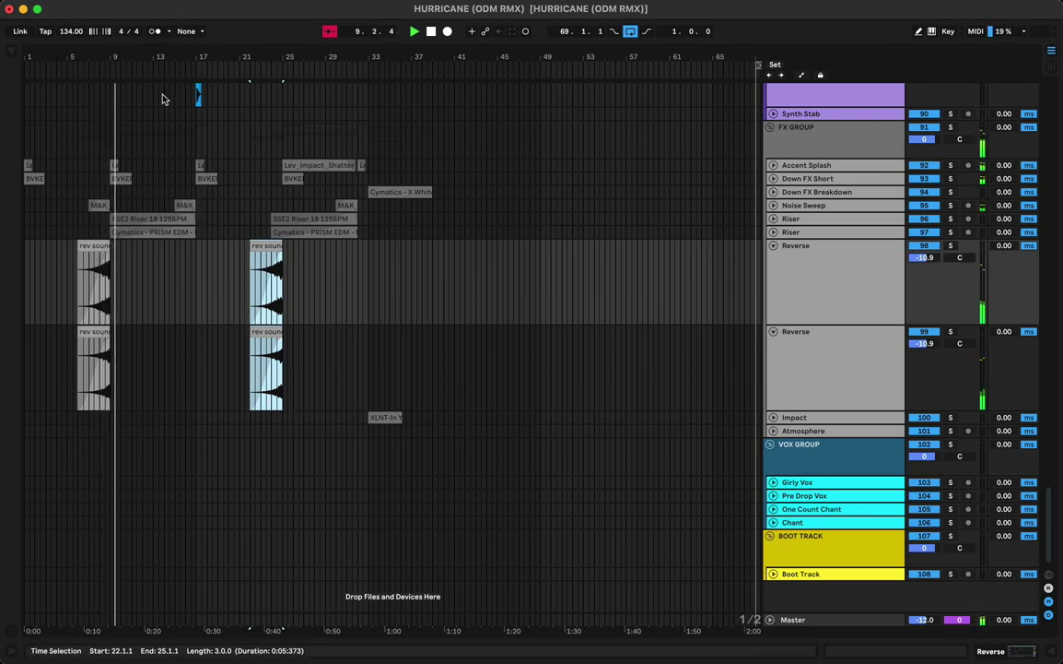
pyautogui.moveTo(178, 53); pyautogui.dragTo(316, 129)
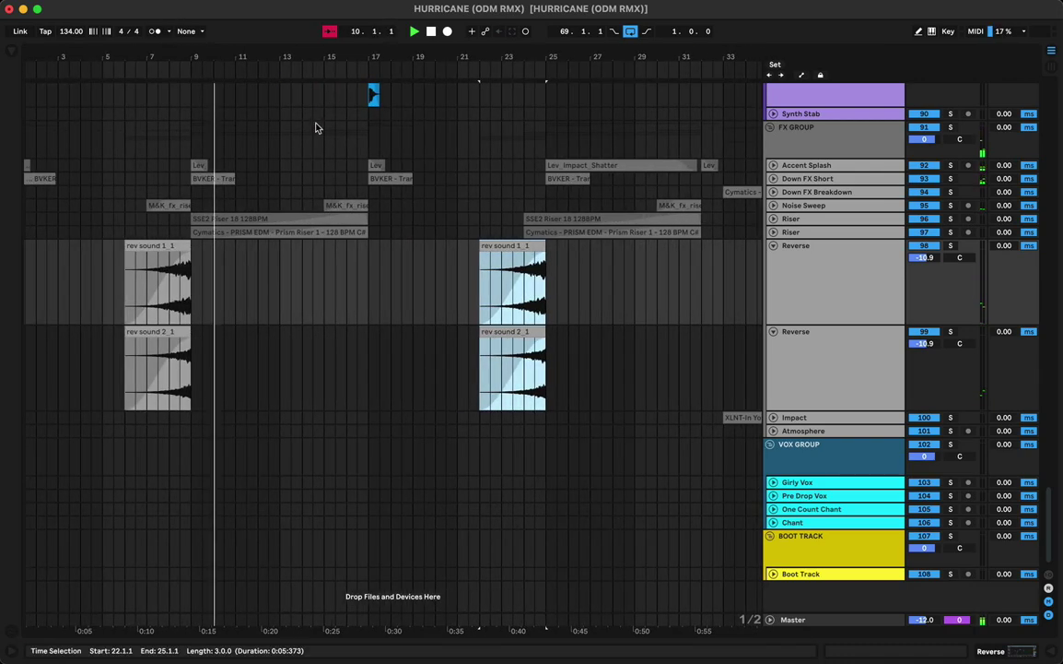
# Step: Play from bar 1 and set the Accent Splash track volume to -19.7 dB in the mixer
pyautogui.click(28, 166)
pyautogui.press('space')
pyautogui.press('space')
pyautogui.press('Tab')
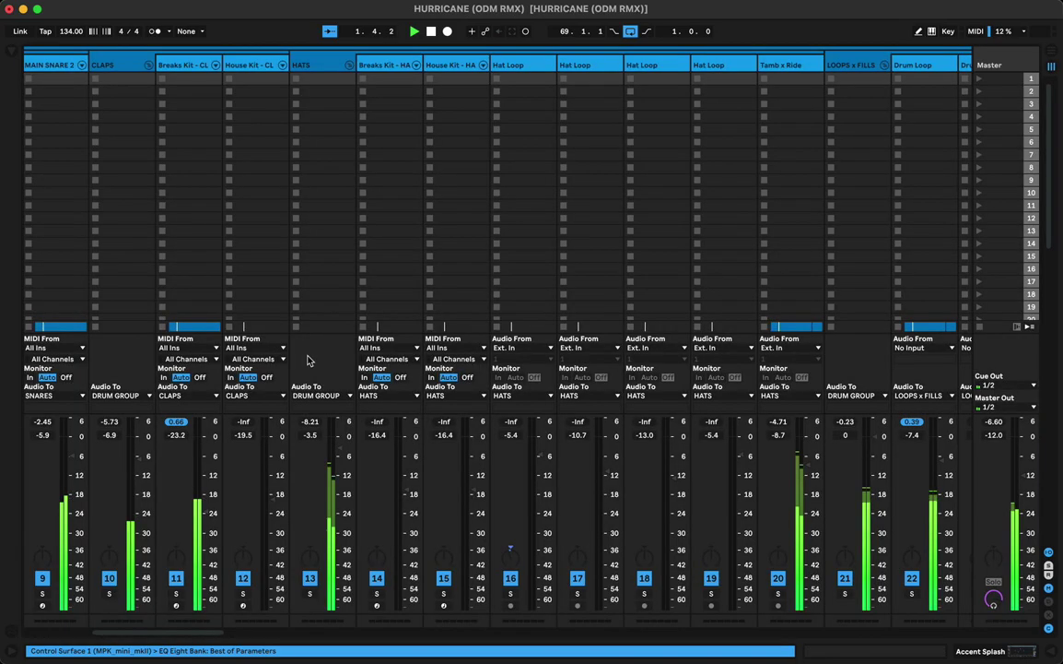
pyautogui.hscroll(20, 604, 539)
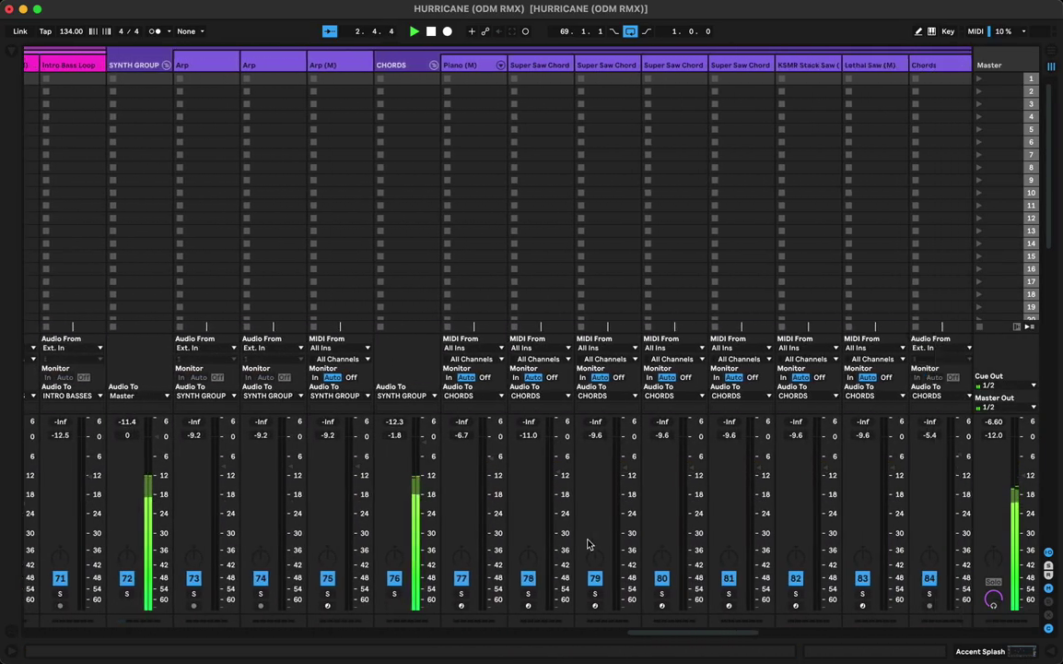
pyautogui.hscroll(2, 581, 544)
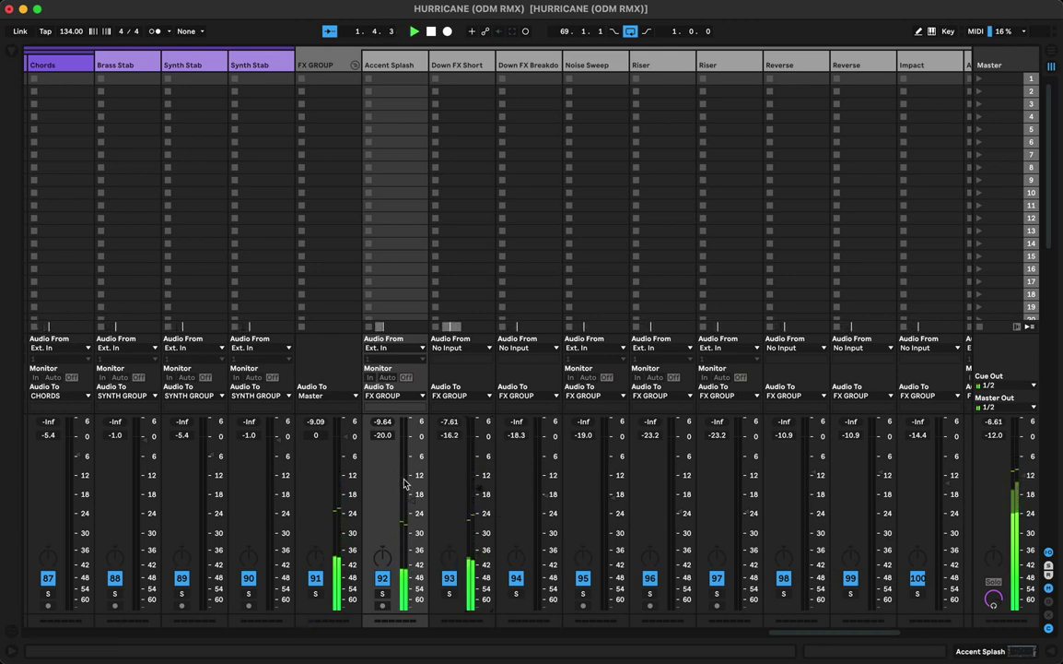
pyautogui.moveTo(411, 500); pyautogui.dragTo(411, 491)
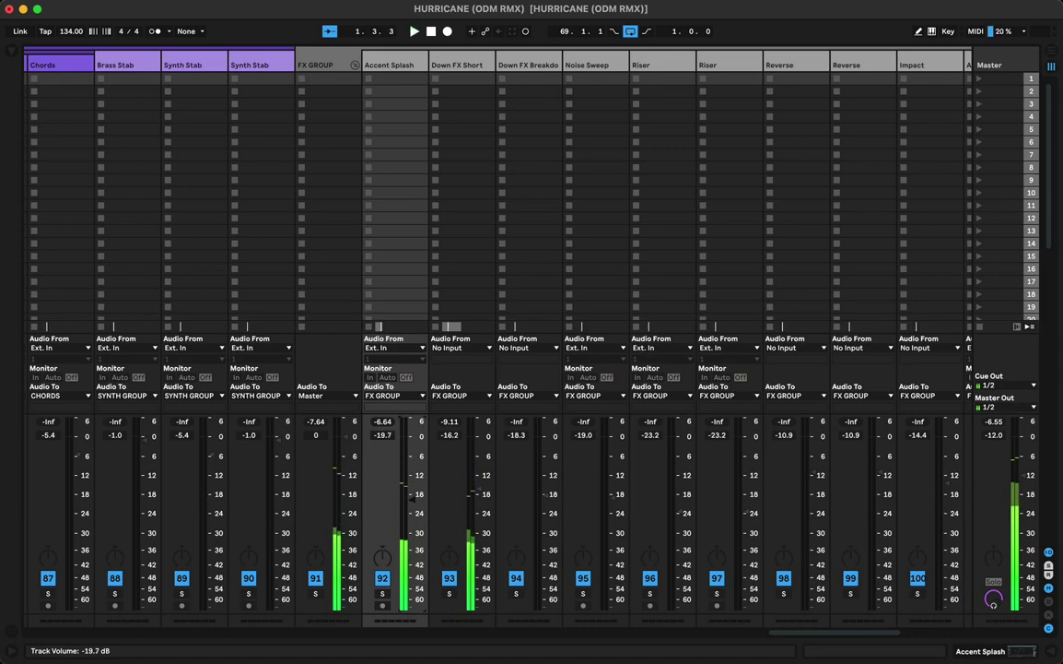
# Step: Raise the Noise Sweep track volume to -13.1 dB while its riser clip before bar 9 plays
pyautogui.press('Tab')
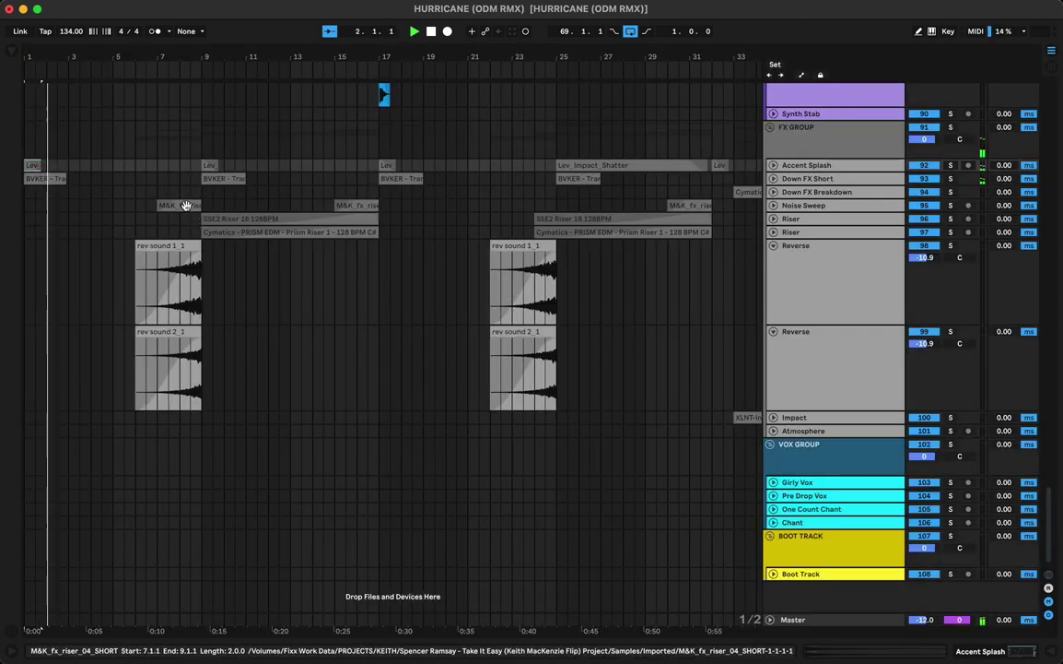
pyautogui.press('Tab')
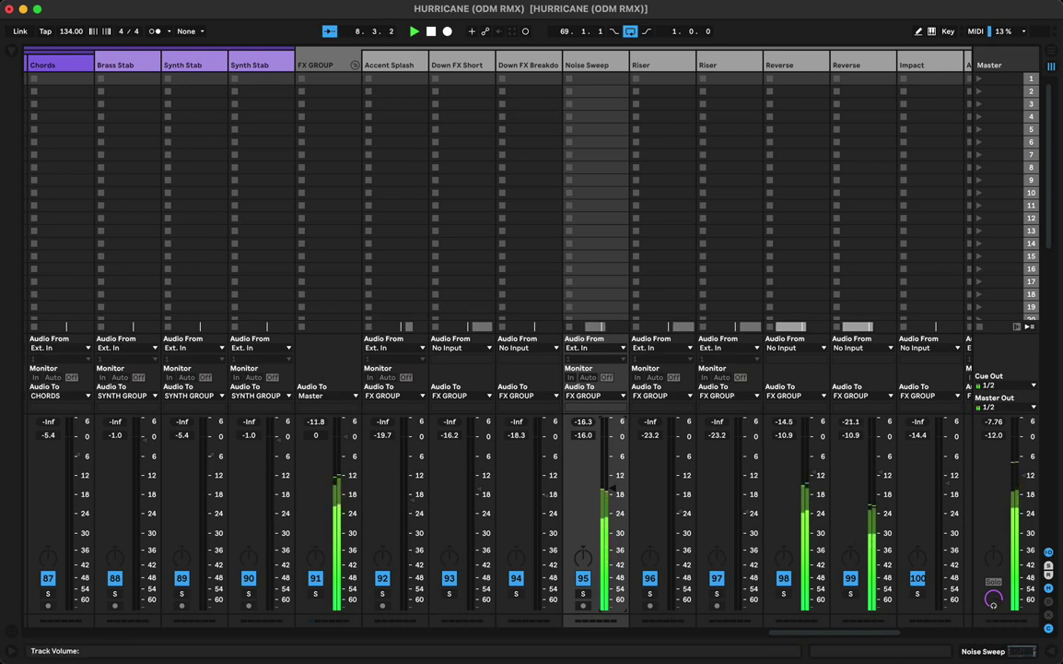
pyautogui.moveTo(612, 487); pyautogui.dragTo(612, 475)
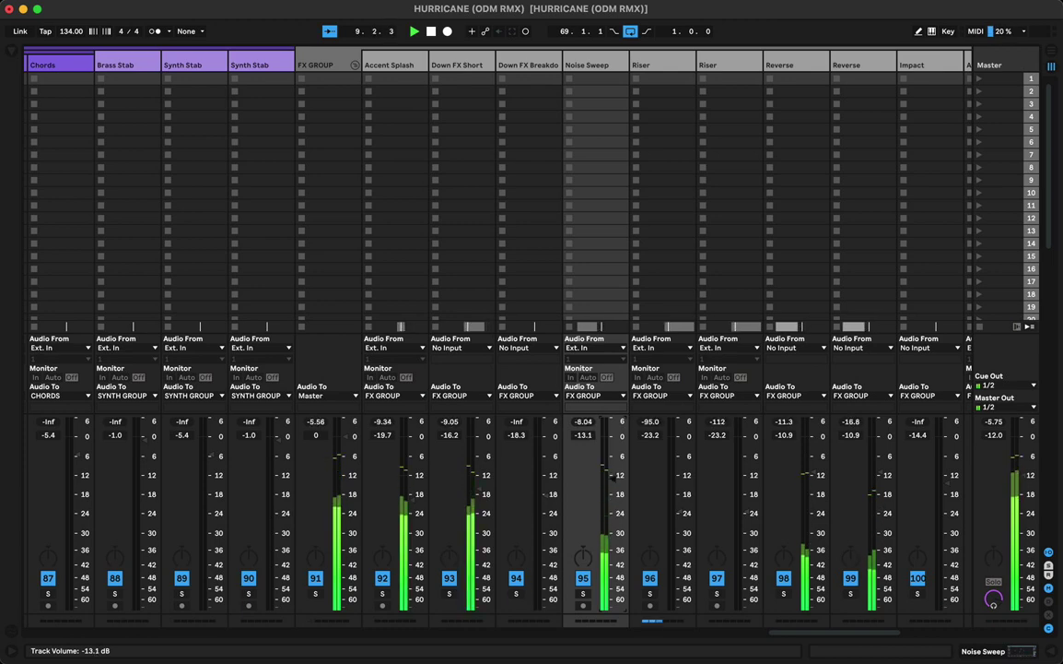
pyautogui.press('Tab')
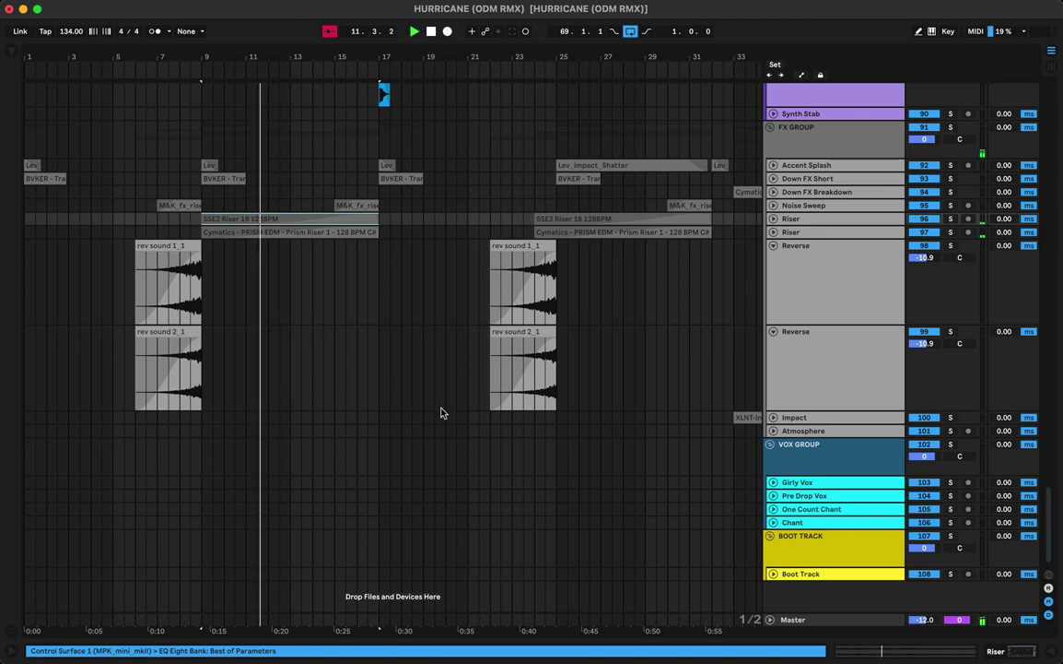
# Step: Raise the first Riser track's volume in the mixer and set the second Riser track to -17.3 dB
pyautogui.press('Tab')
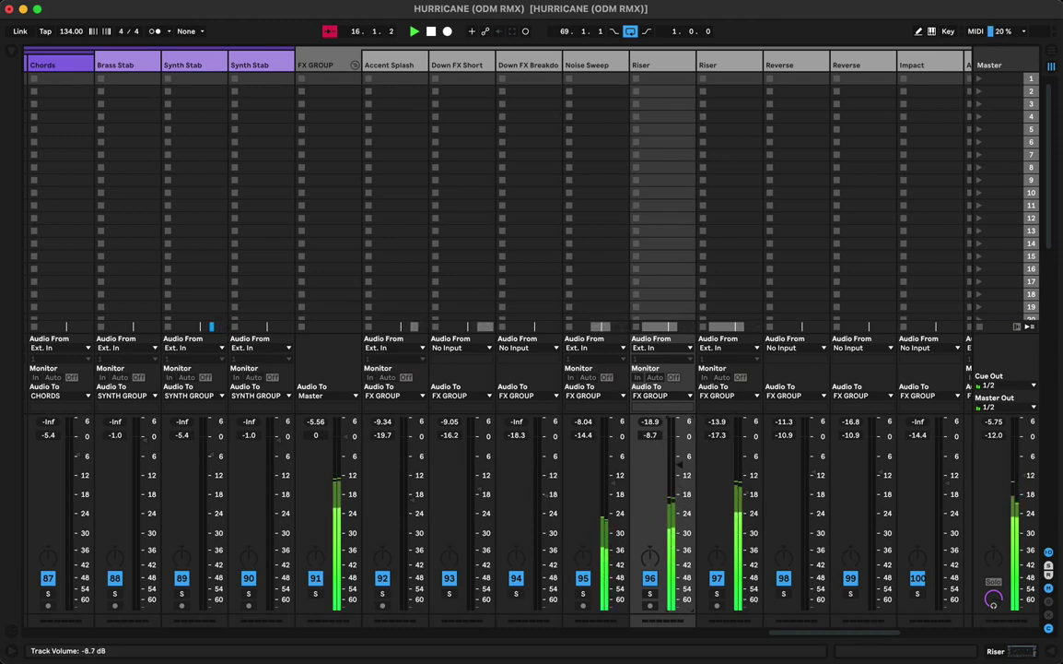
pyautogui.moveTo(679, 445); pyautogui.dragTo(679, 455)
pyautogui.press('Tab')
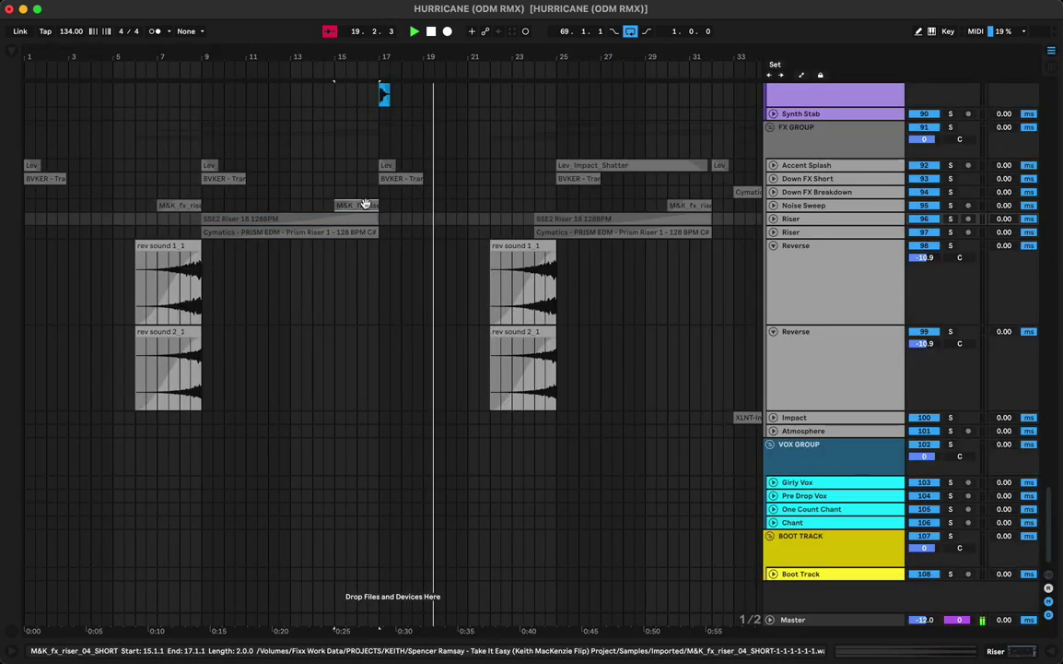
# Step: Play the arrangement from bar 9 and from just before bar 17 to check the FX levels
pyautogui.click(221, 178)
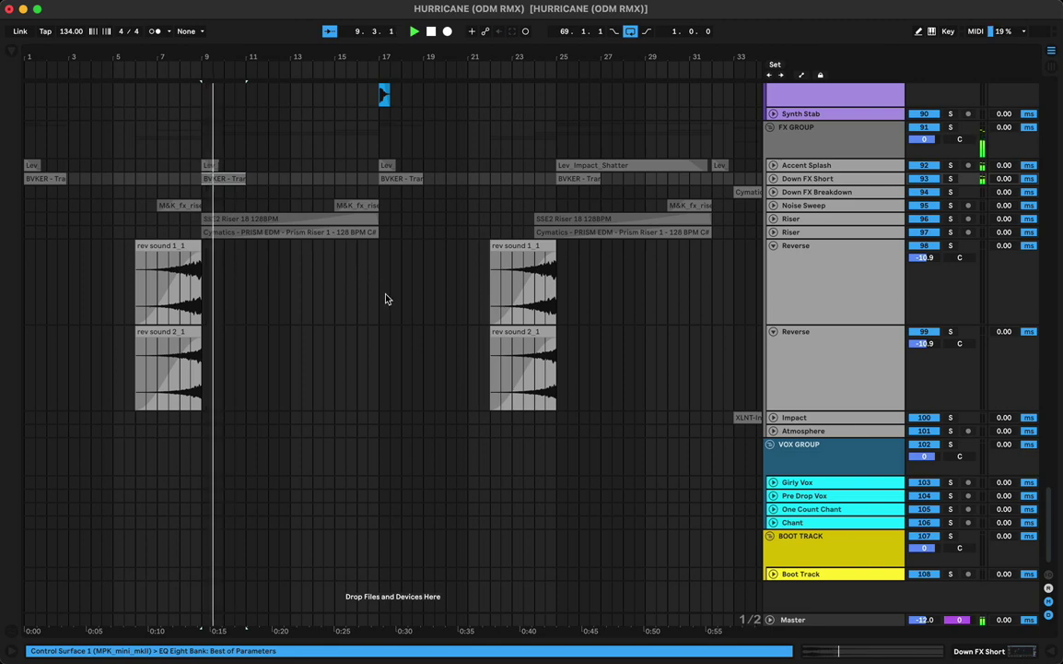
pyautogui.click(365, 170)
pyautogui.press('space')
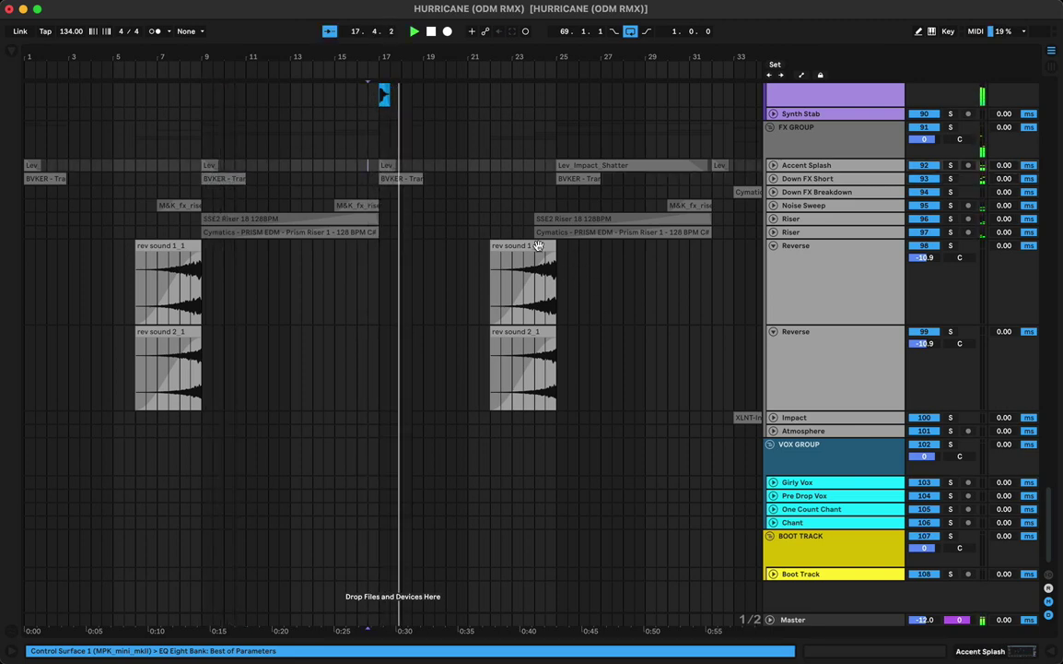
pyautogui.moveTo(463, 57); pyautogui.dragTo(462, 31)
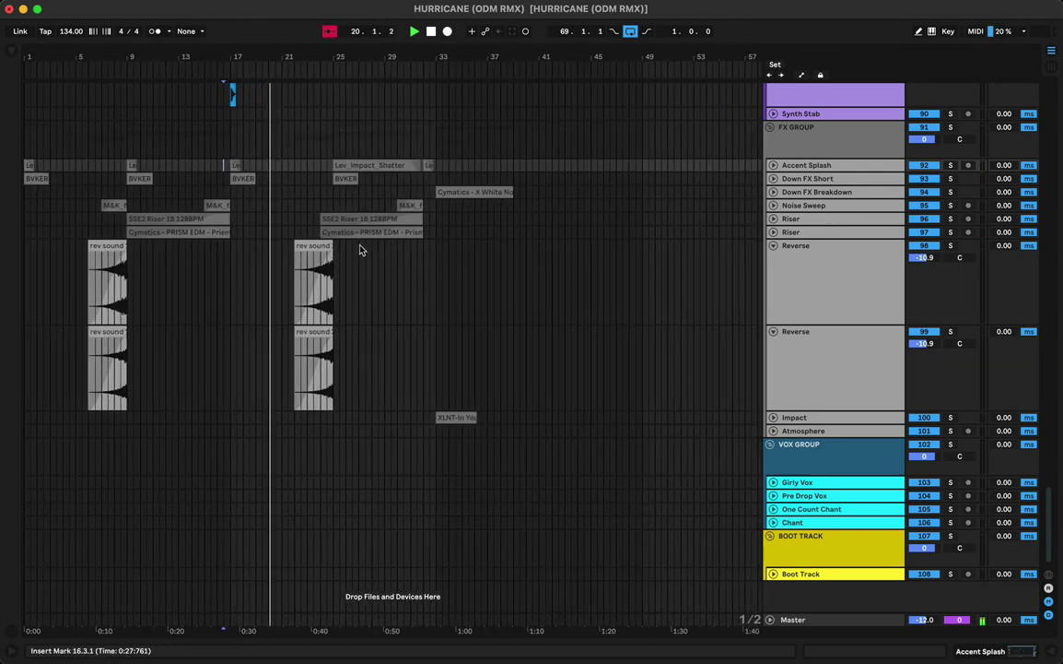
pyautogui.click(361, 232)
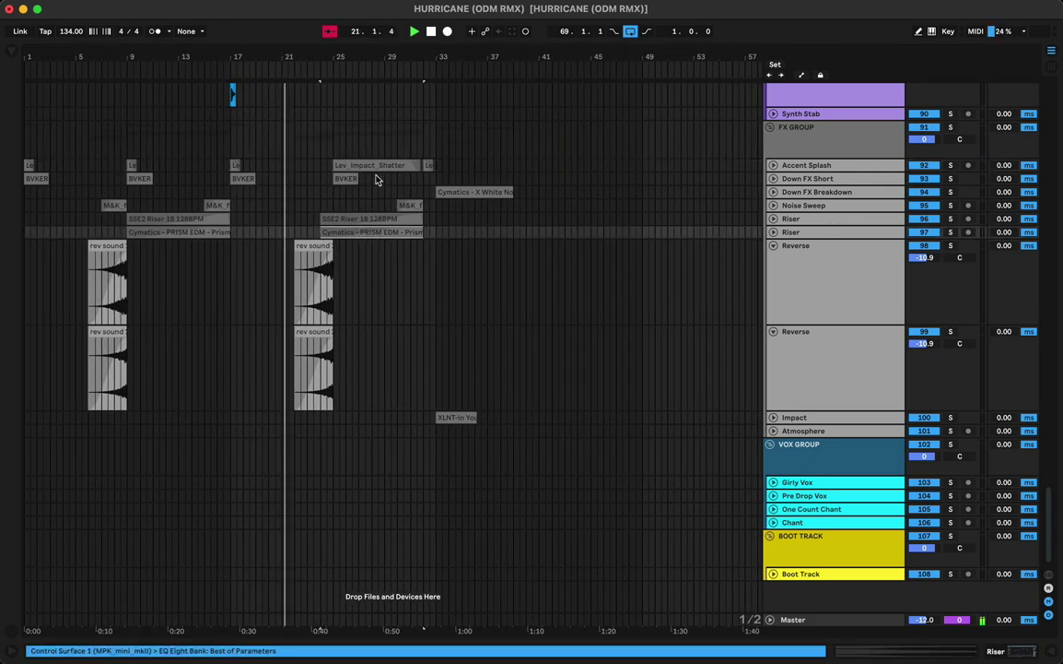
pyautogui.click(336, 165)
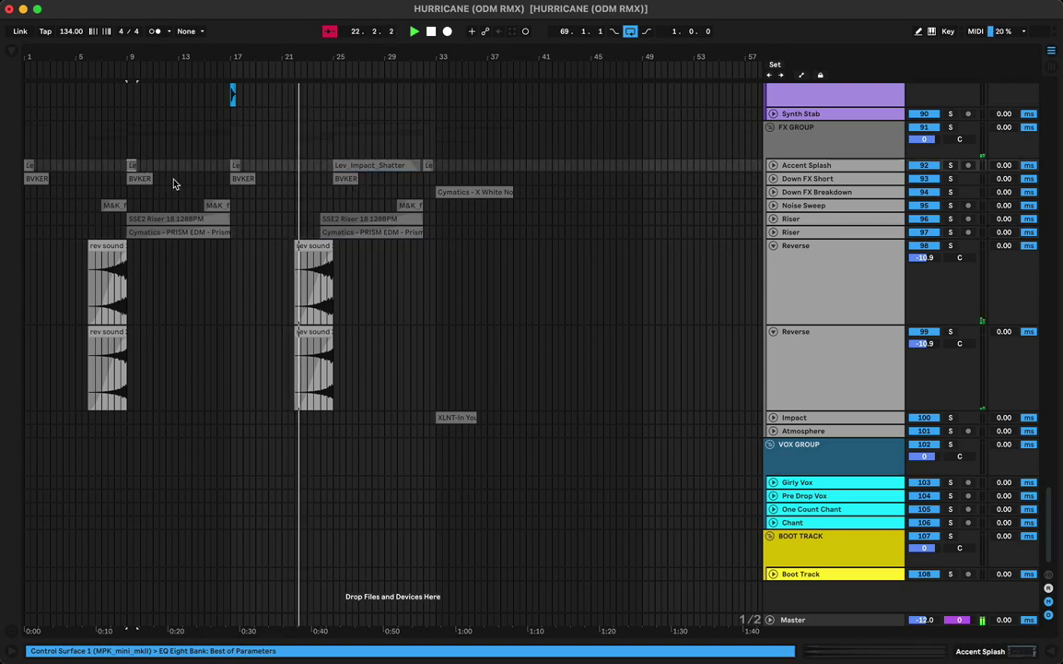
# Step: Unfold the Down FX Short and Accent Splash tracks to show their clip waveforms
pyautogui.rightClick(688, 245)
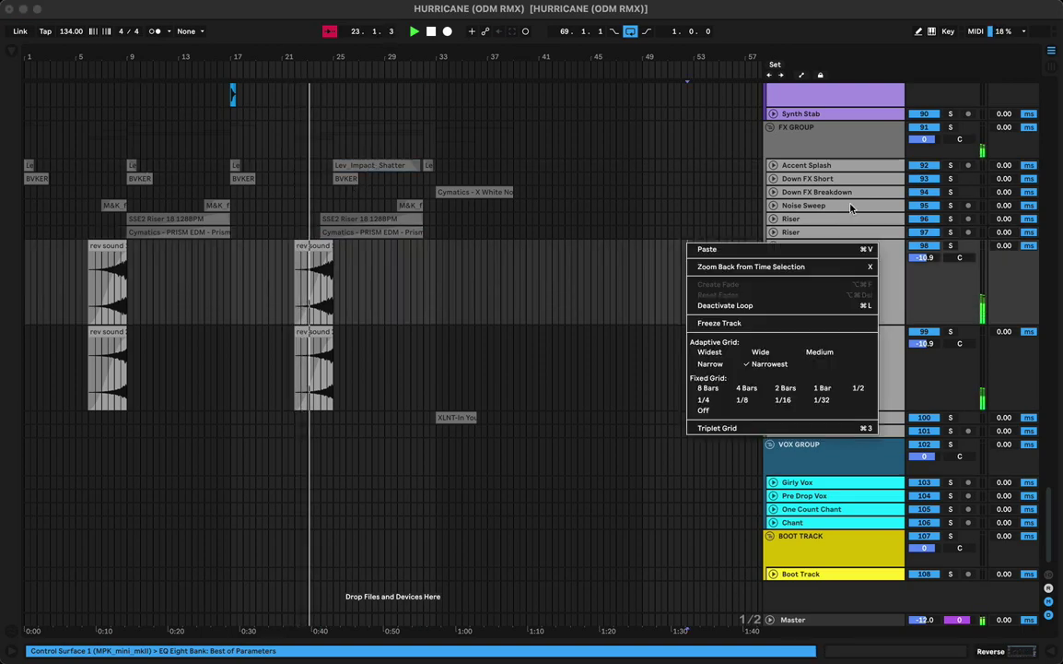
pyautogui.click(774, 178)
pyautogui.click(773, 179)
pyautogui.click(773, 166)
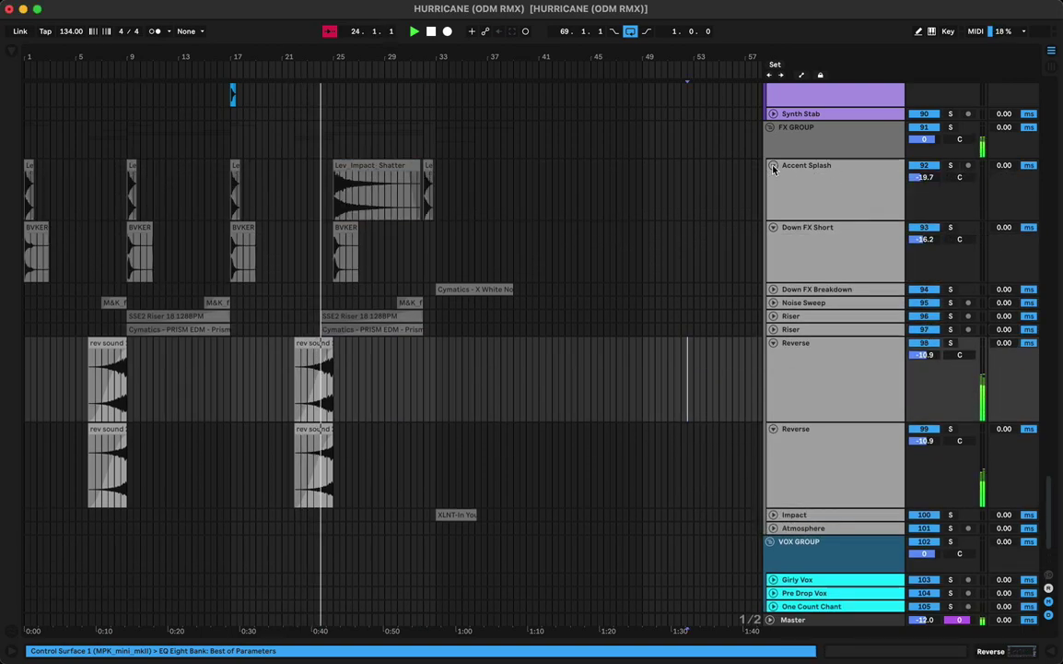
pyautogui.click(185, 216)
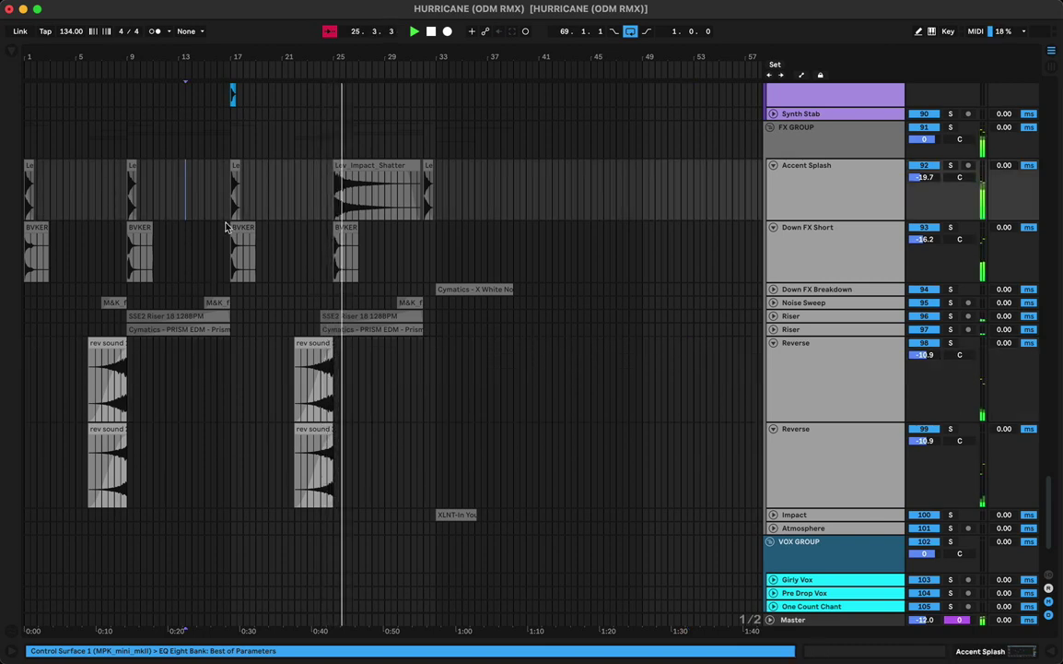
# Step: Play back from the Down FX Short clip at bar 9 to audition it with the accent splash
pyautogui.click(133, 238)
pyautogui.press('space')
pyautogui.press('space')
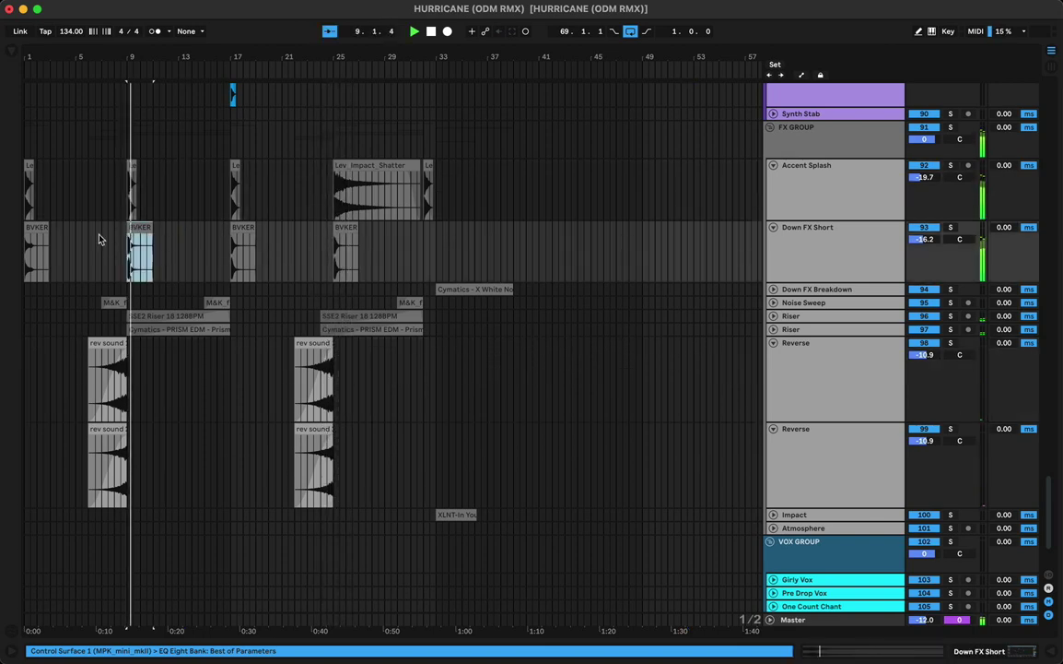
# Step: Delete the Down FX Short clip at bar 17 and move the bar 9 Accent Splash and Down FX Short clips to bar 17
pyautogui.click(38, 235)
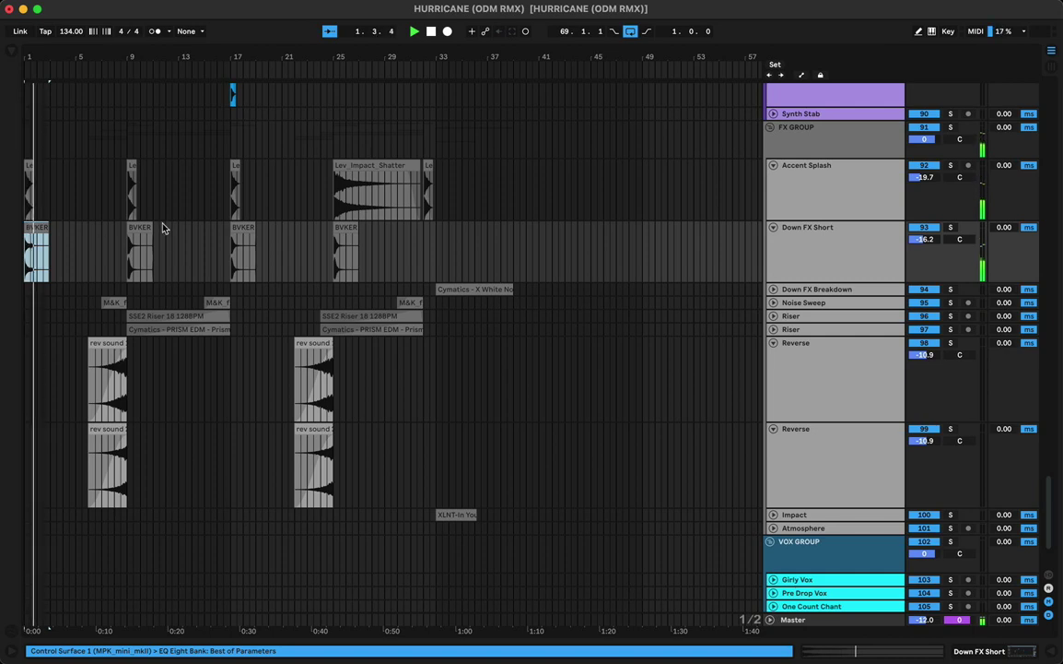
pyautogui.click(241, 242)
pyautogui.press('Delete')
pyautogui.click(32, 238)
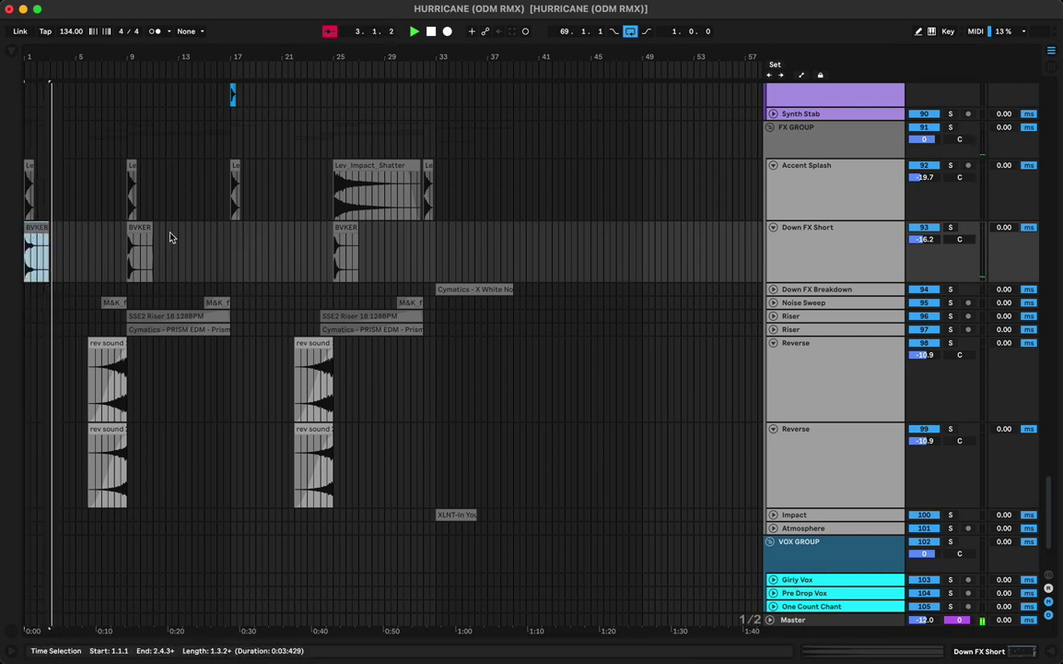
pyautogui.moveTo(261, 195); pyautogui.dragTo(244, 245)
pyautogui.press('Delete')
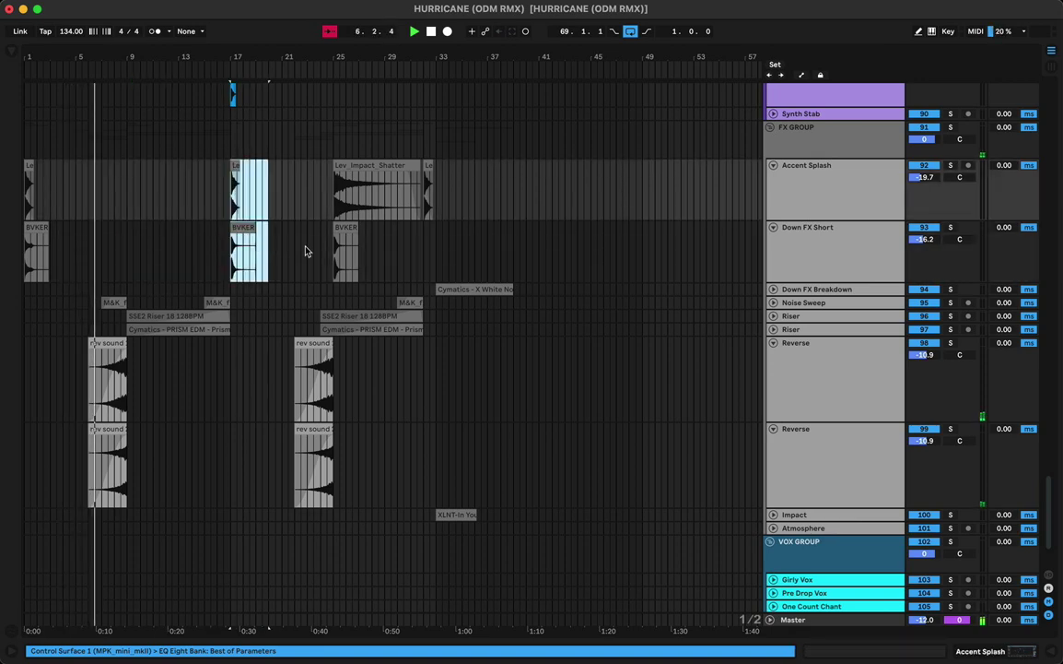
# Step: Move the Lev_Impact_Shatter clip on the Accent Splash track to bar 33 and delete the short clip at bar 32
pyautogui.click(345, 251)
pyautogui.click(395, 174)
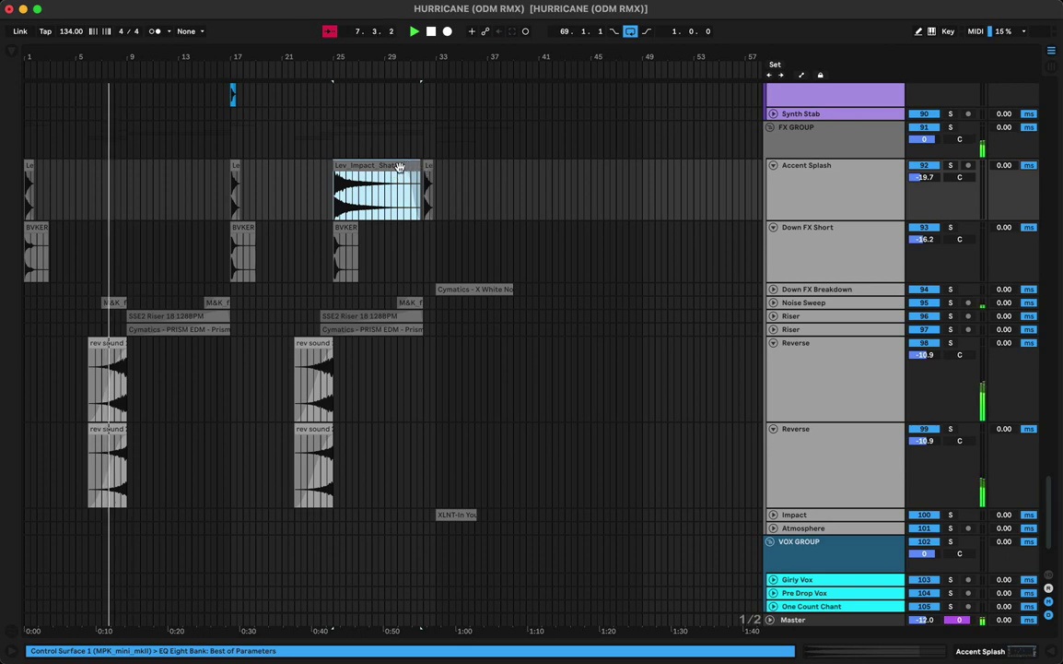
pyautogui.moveTo(394, 174); pyautogui.dragTo(487, 172)
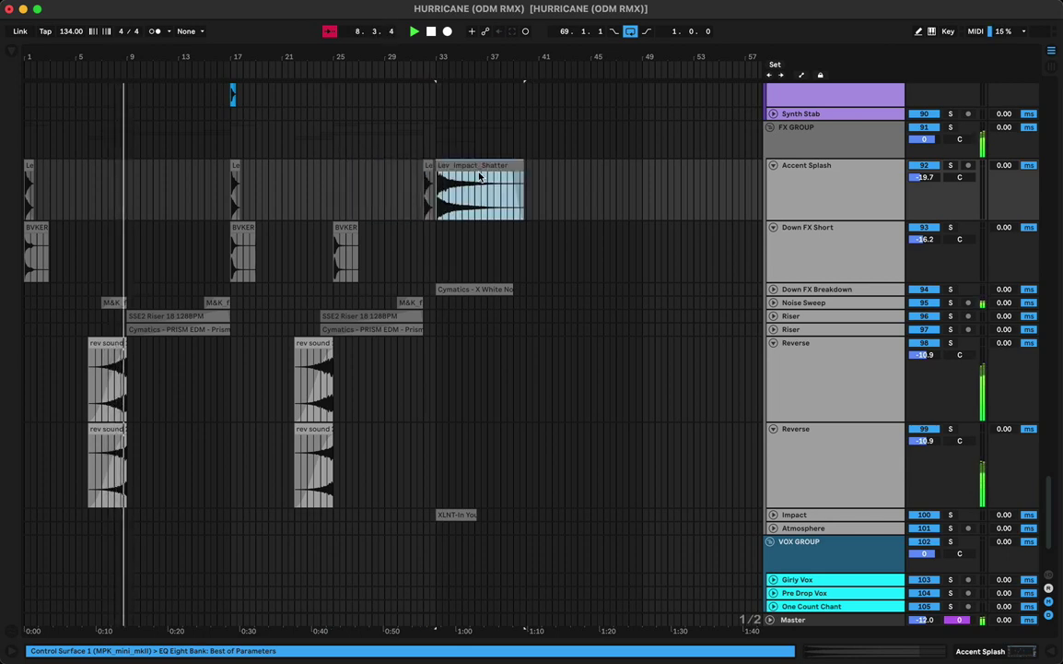
pyautogui.click(429, 166)
pyautogui.press('Delete')
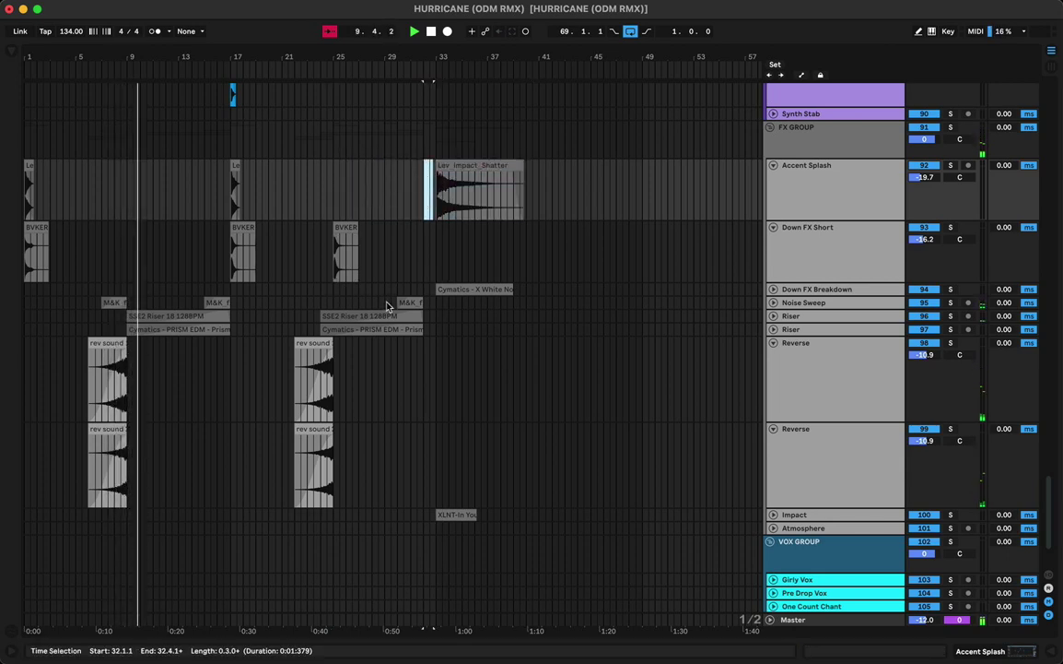
# Step: Delete the M&K riser clip at bar 7 on the Noise Sweep track and the Down FX Short clip at bar 25
pyautogui.click(112, 302)
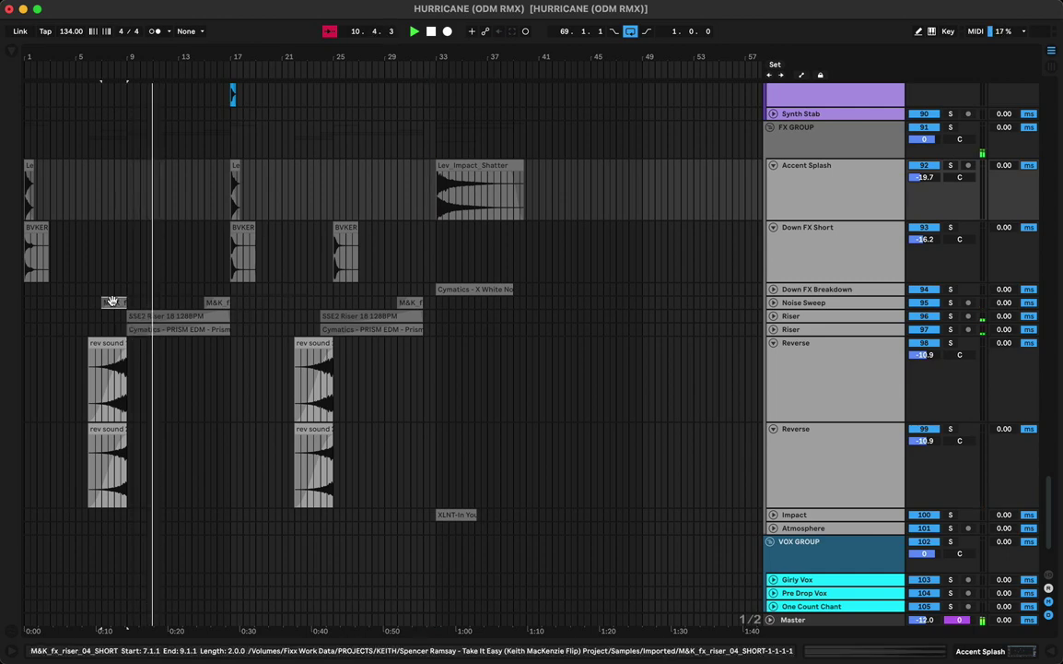
pyautogui.press('Delete')
pyautogui.click(110, 315)
pyautogui.press('space')
pyautogui.press('space')
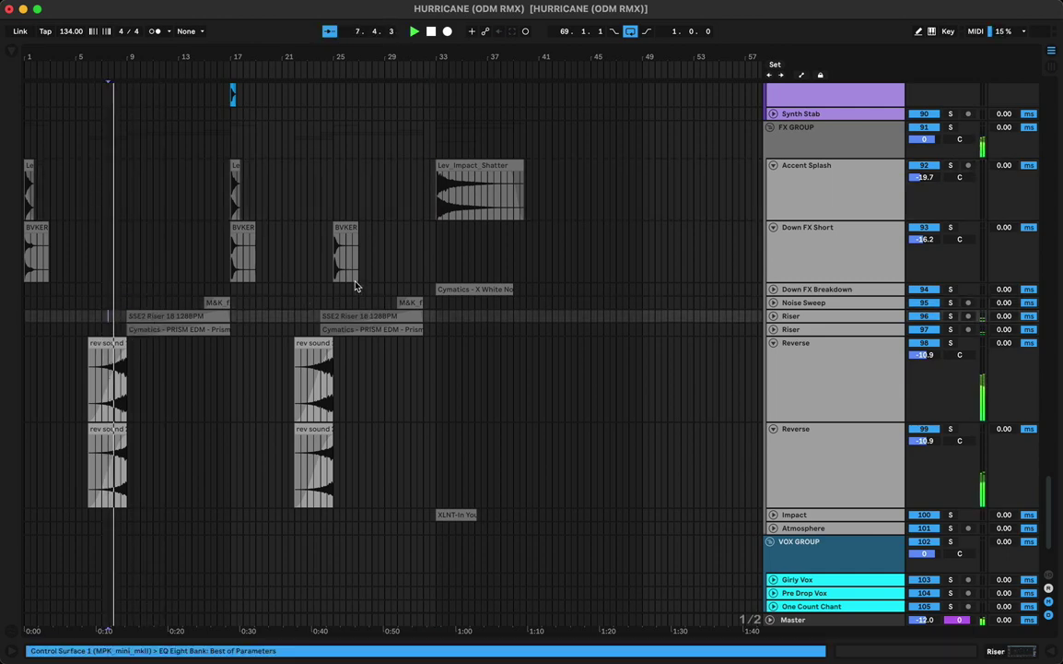
pyautogui.click(349, 227)
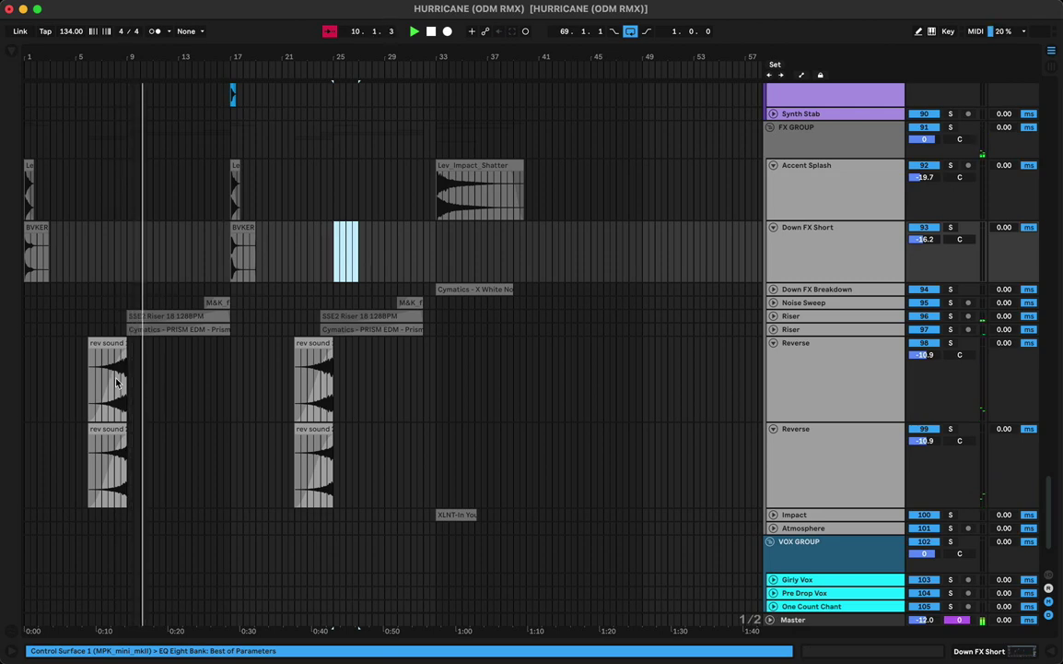
# Step: Audition the second Reverse track in solo, delete both of its clips and replay the first Reverse track alone
pyautogui.click(120, 437)
pyautogui.press('s')
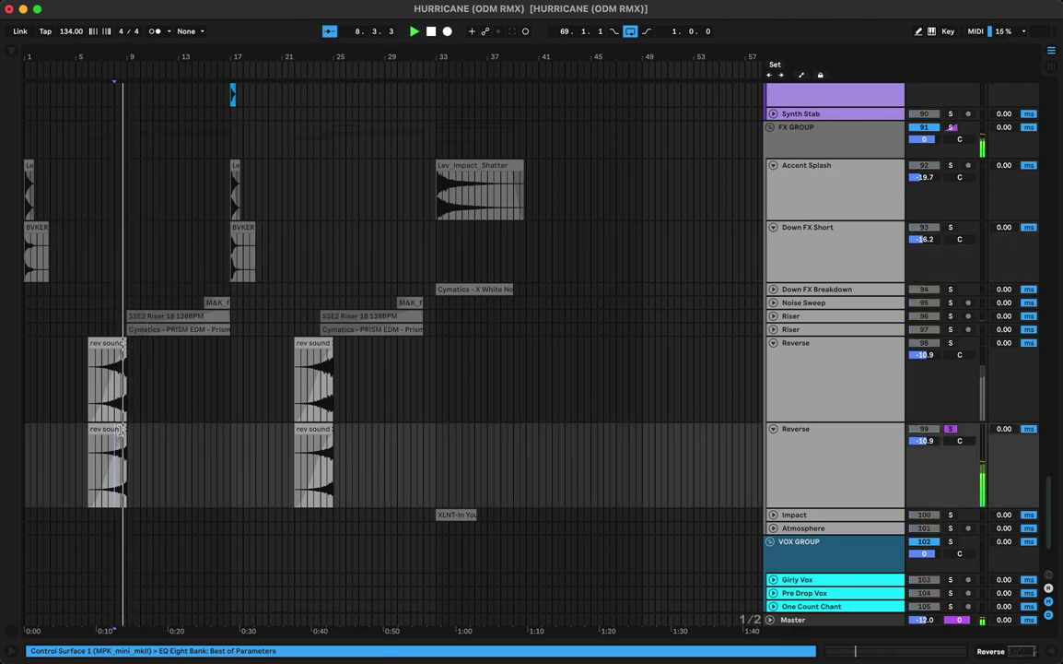
pyautogui.press('s')
pyautogui.moveTo(58, 460); pyautogui.dragTo(394, 470)
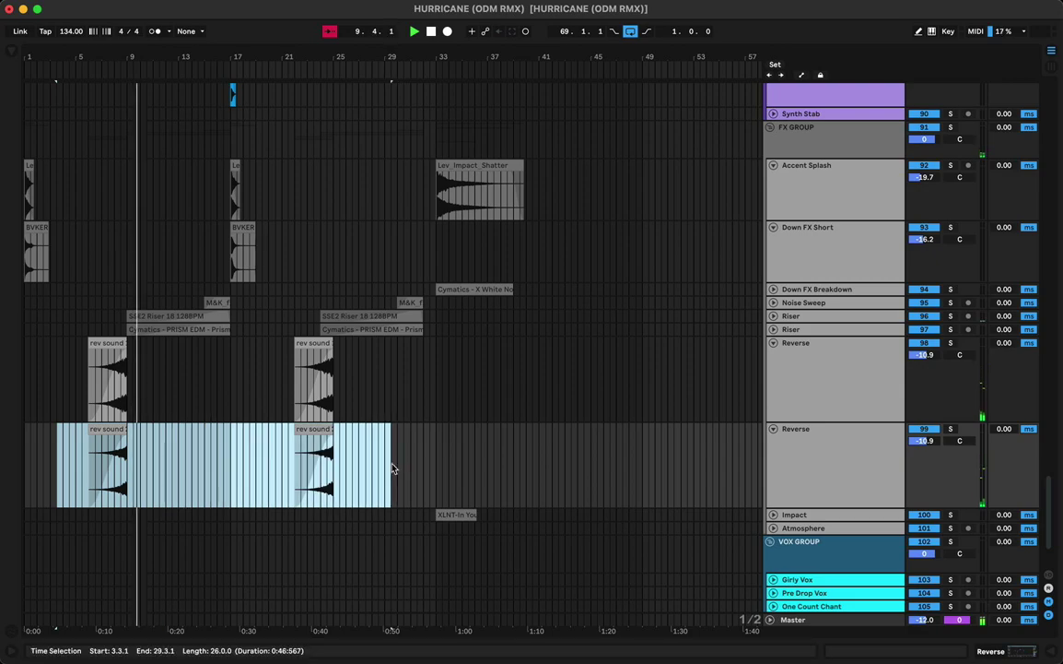
pyautogui.press('Delete')
pyautogui.click(120, 406)
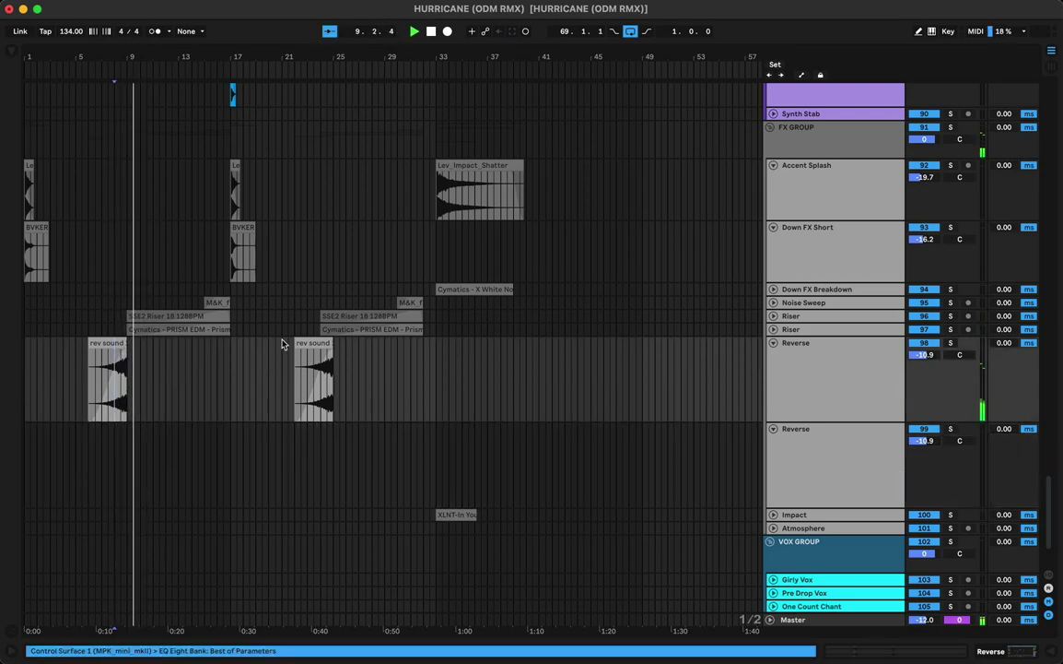
# Step: Play the arrangement from the first Guitar 2 - drop_1 clip at bar 1 to hear the opening
pyautogui.scroll(5, 242, 276)
pyautogui.scroll(1, 241, 268)
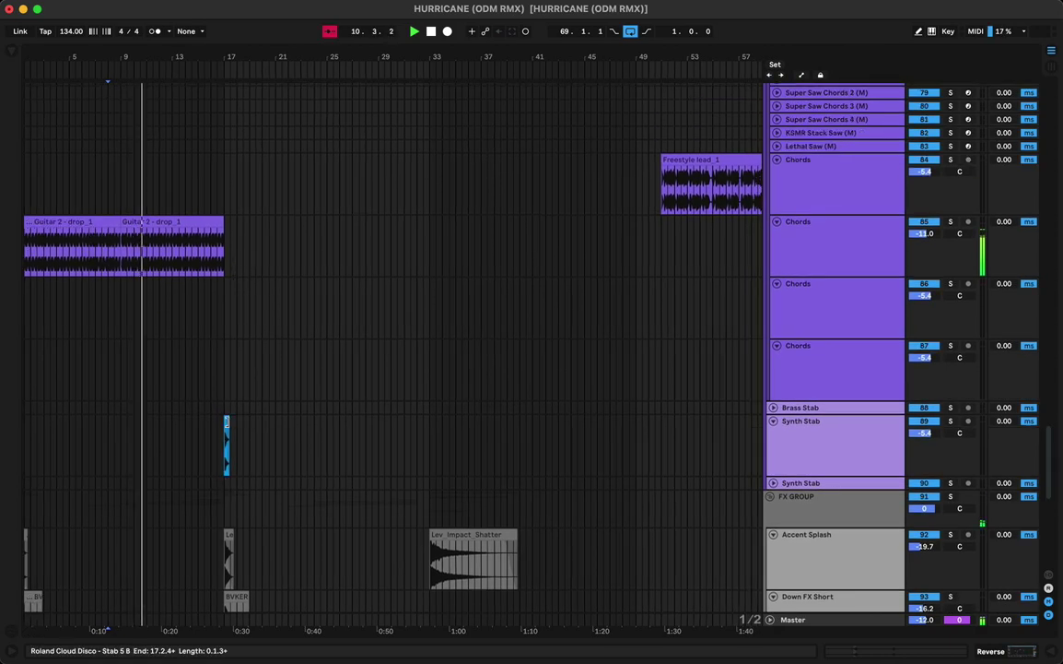
pyautogui.click(84, 223)
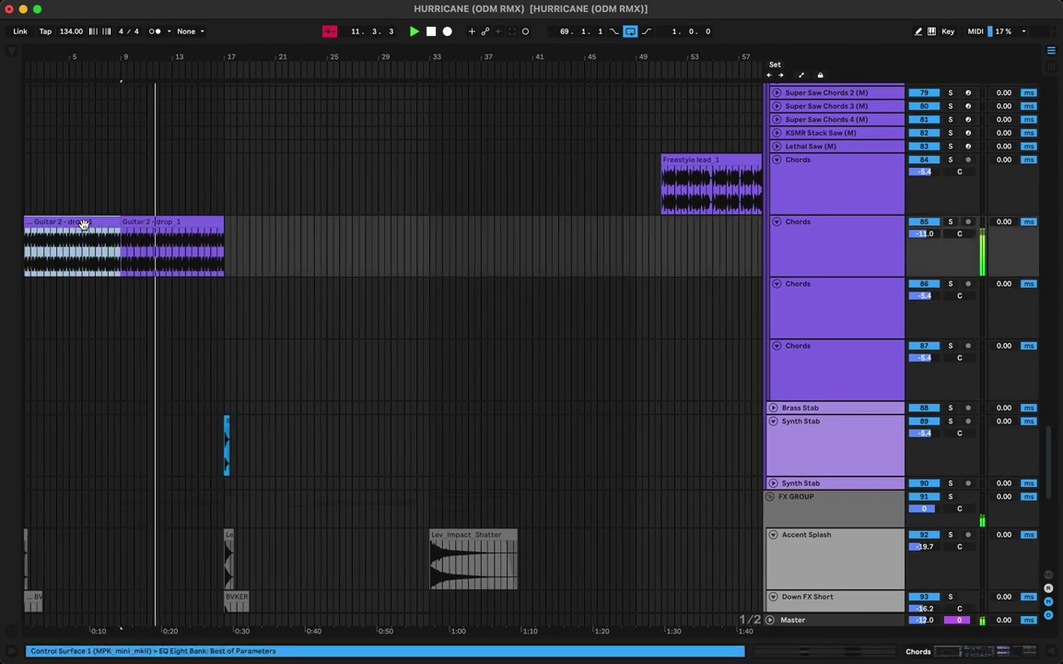
pyautogui.press('space')
pyautogui.press('space')
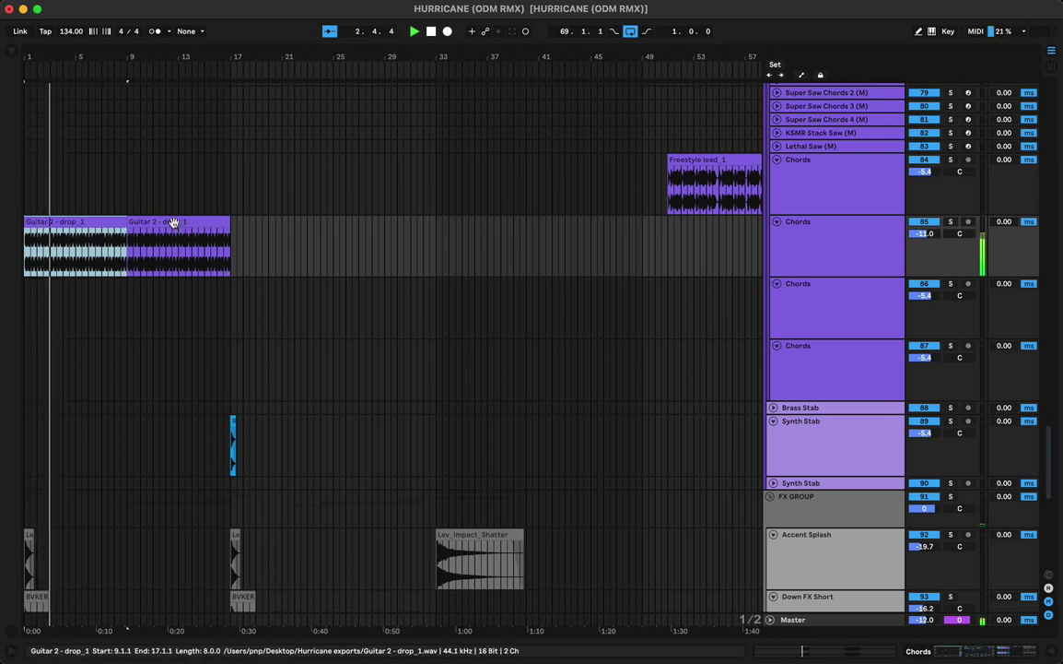
# Step: Copy the Synth Stab clip from bar 17 to bar 1 and play it back from there
pyautogui.click(233, 424)
pyautogui.moveTo(233, 420); pyautogui.dragTo(31, 450)
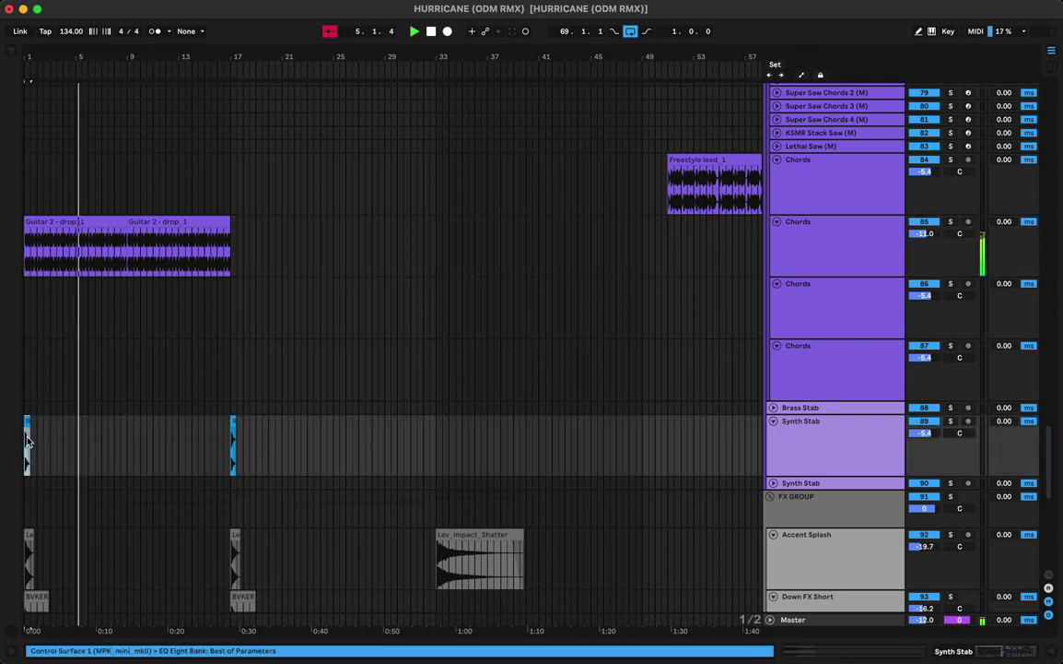
pyautogui.press('space')
pyautogui.press('space')
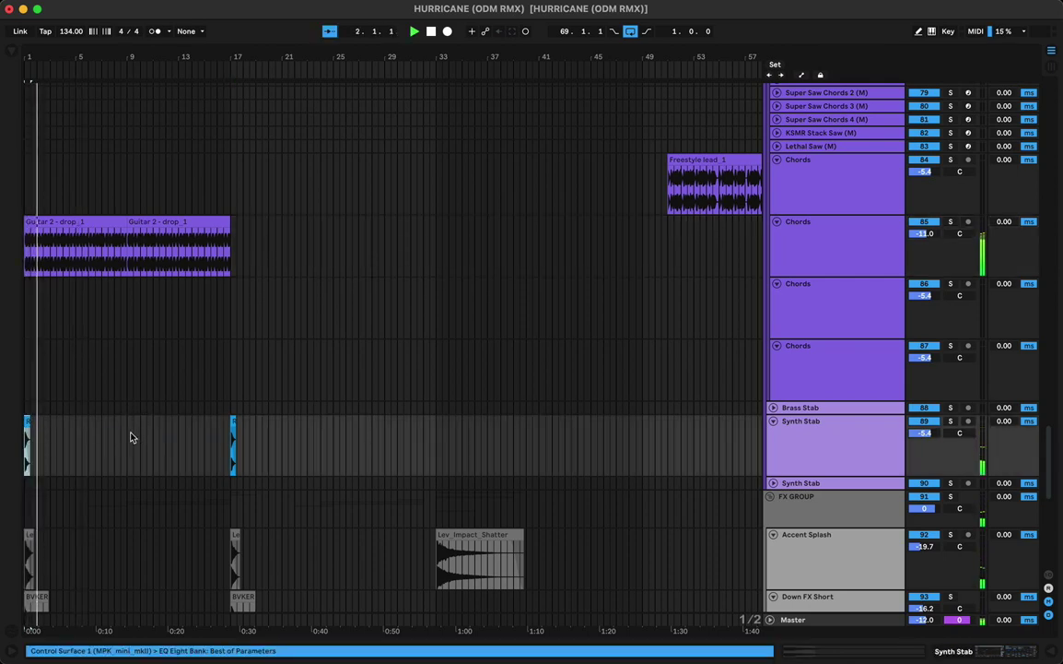
# Step: Try a copy of the Synth Stab clip at bar 3 pitched to +2 semitones, delete it and replay the bar 1 stab
pyautogui.moveTo(28, 435); pyautogui.dragTo(52, 434)
pyautogui.doubleClick(52, 433)
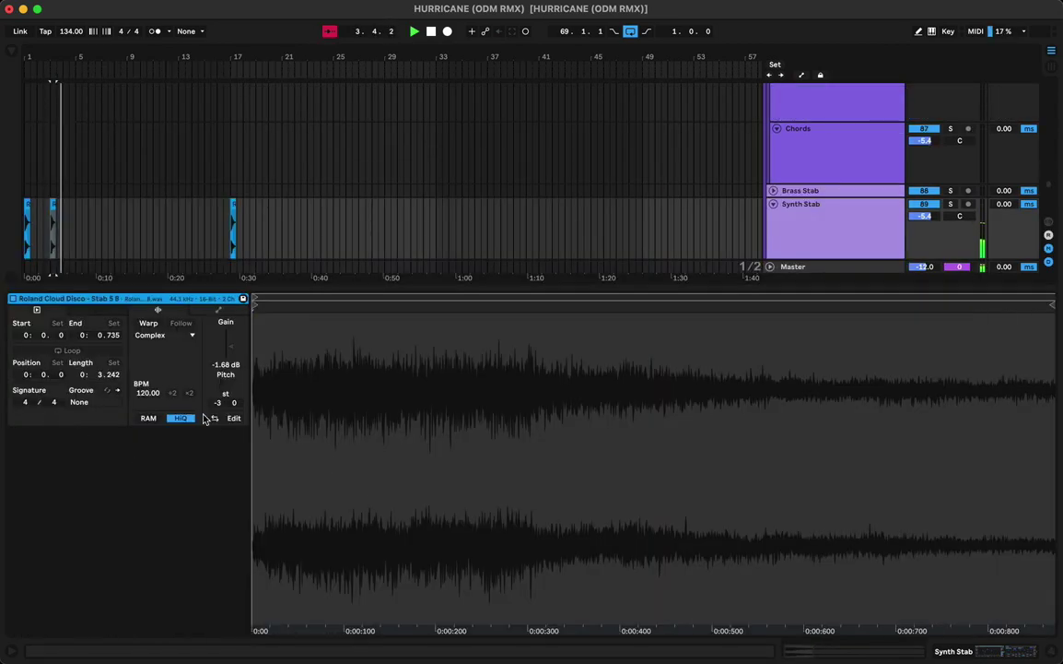
pyautogui.moveTo(226, 391)
pyautogui.mouseDown()
pyautogui.moveTo(226, 383)
pyautogui.moveTo(226, 397)
pyautogui.mouseUp()
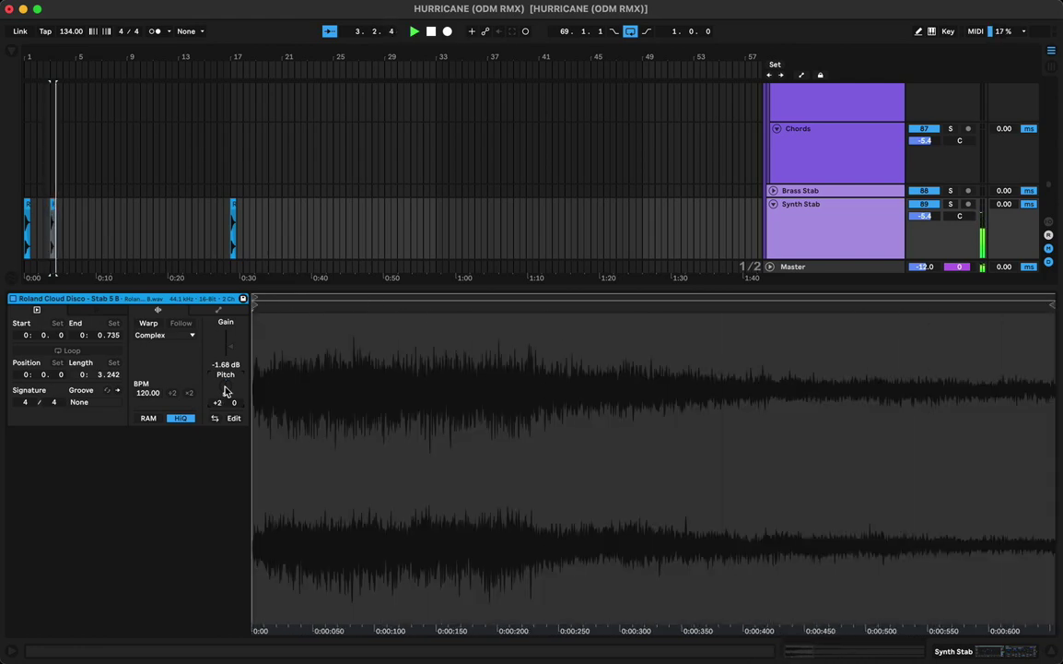
pyautogui.moveTo(43, 236); pyautogui.dragTo(128, 237)
pyautogui.press('Delete')
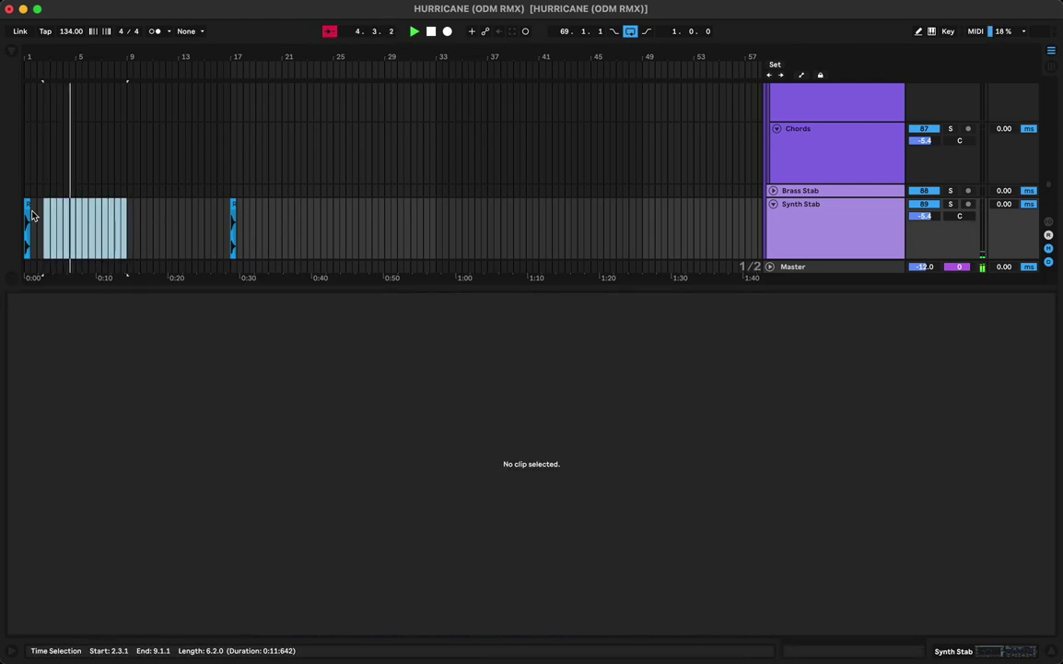
pyautogui.click(27, 204)
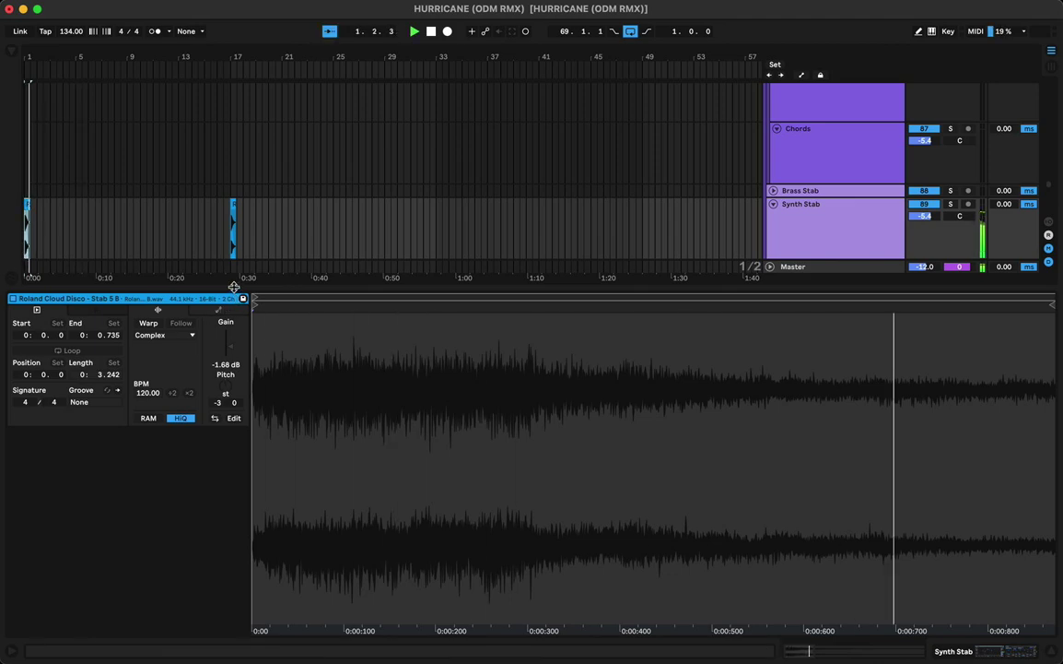
pyautogui.press('super+alt+l')
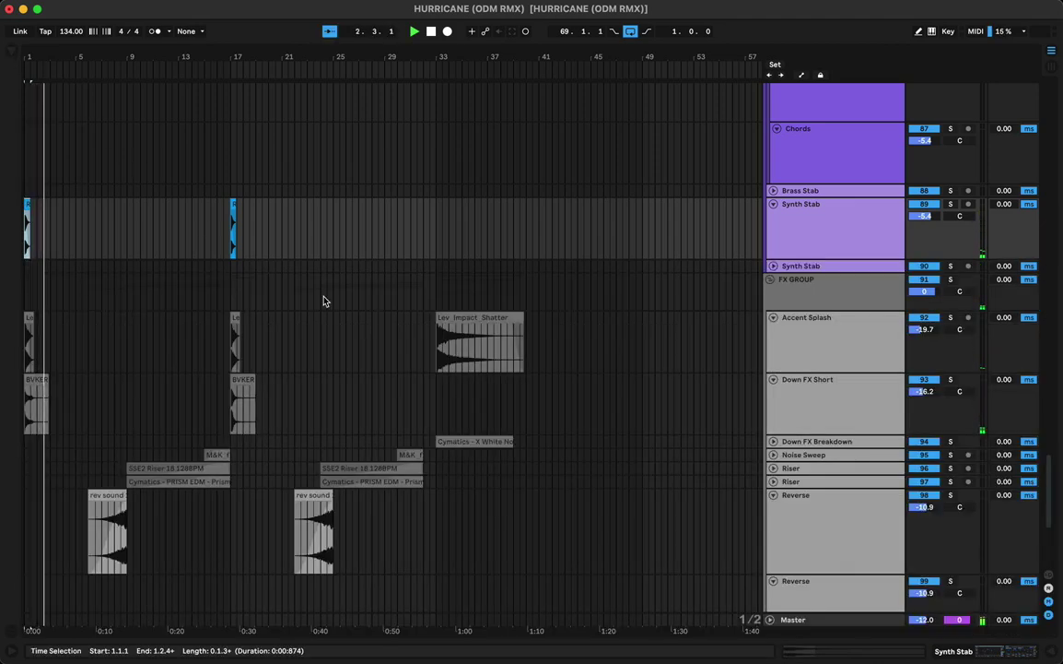
# Step: Insert an empty half-bar MIDI clip at bar 9 on the Intro Sub (M) track and turn its looping off
pyautogui.scroll(15, 324, 300)
pyautogui.scroll(20, 324, 301)
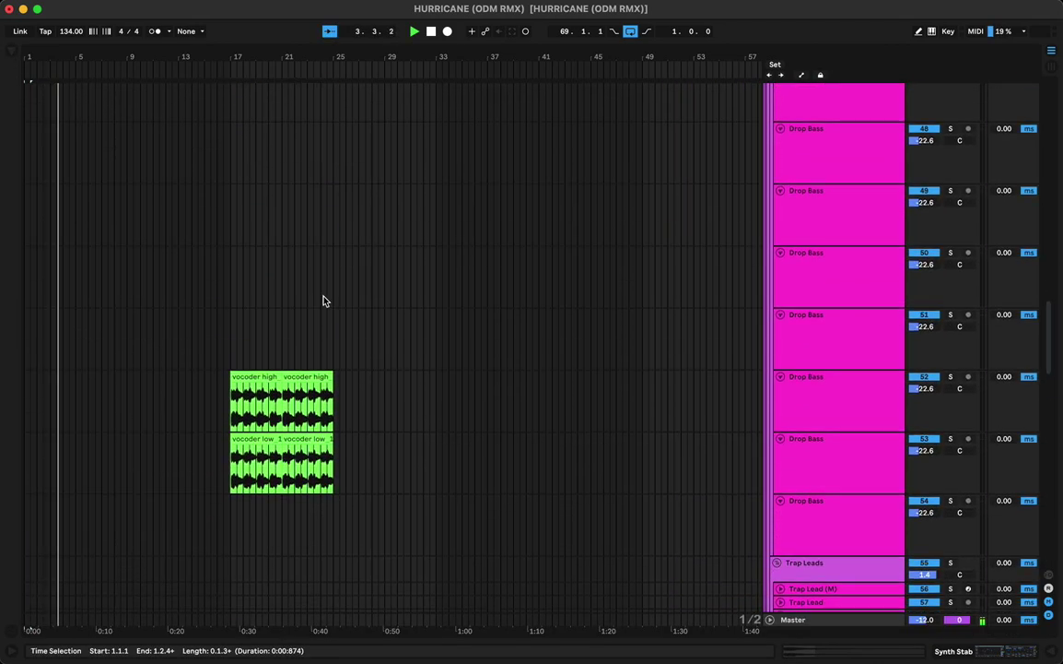
pyautogui.scroll(-10, 324, 301)
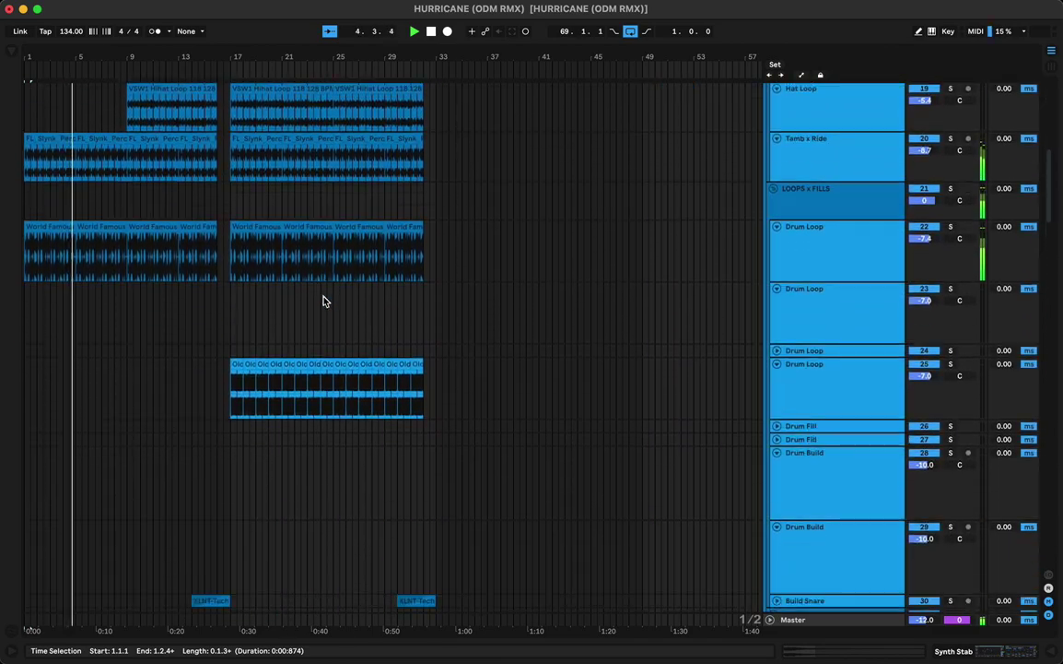
pyautogui.click(128, 404)
pyautogui.press('super+v')
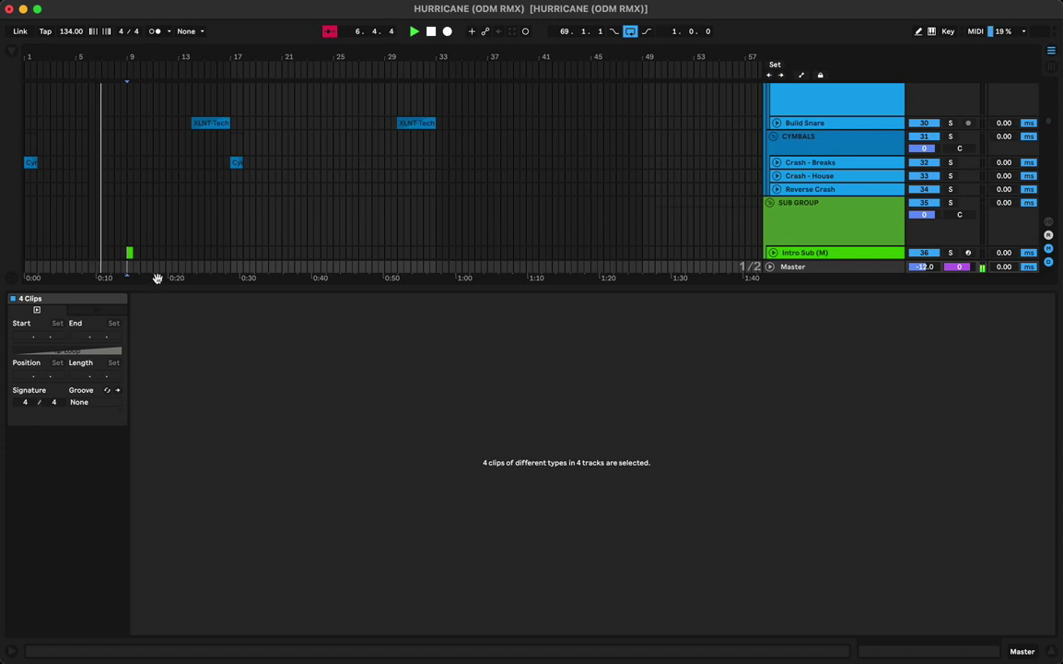
pyautogui.click(129, 251)
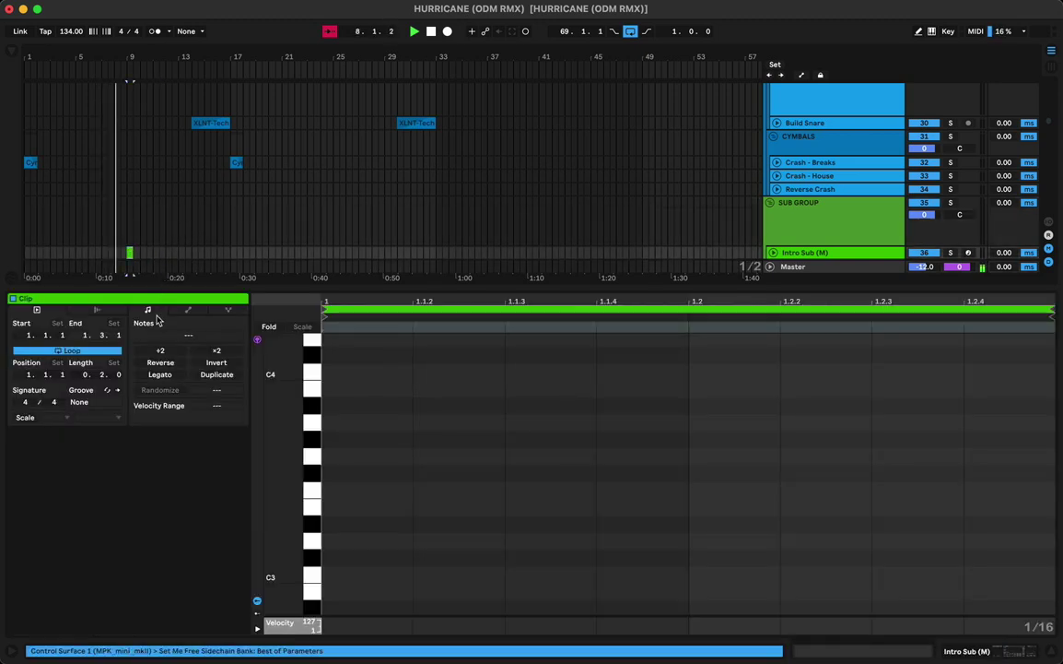
pyautogui.click(102, 352)
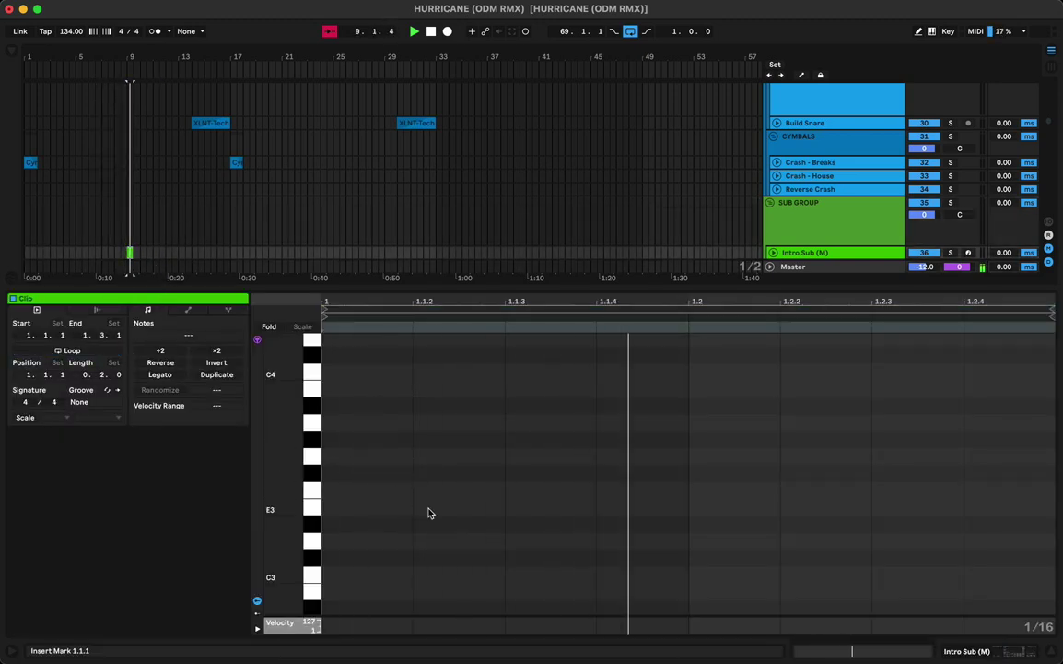
# Step: Add a sixteenth note at the start of the Intro Sub clip and transpose it to B0
pyautogui.doubleClick(408, 452)
pyautogui.press('Up')
pyautogui.press('Up')
pyautogui.press('Up')
pyautogui.press('Up')
pyautogui.press('Up')
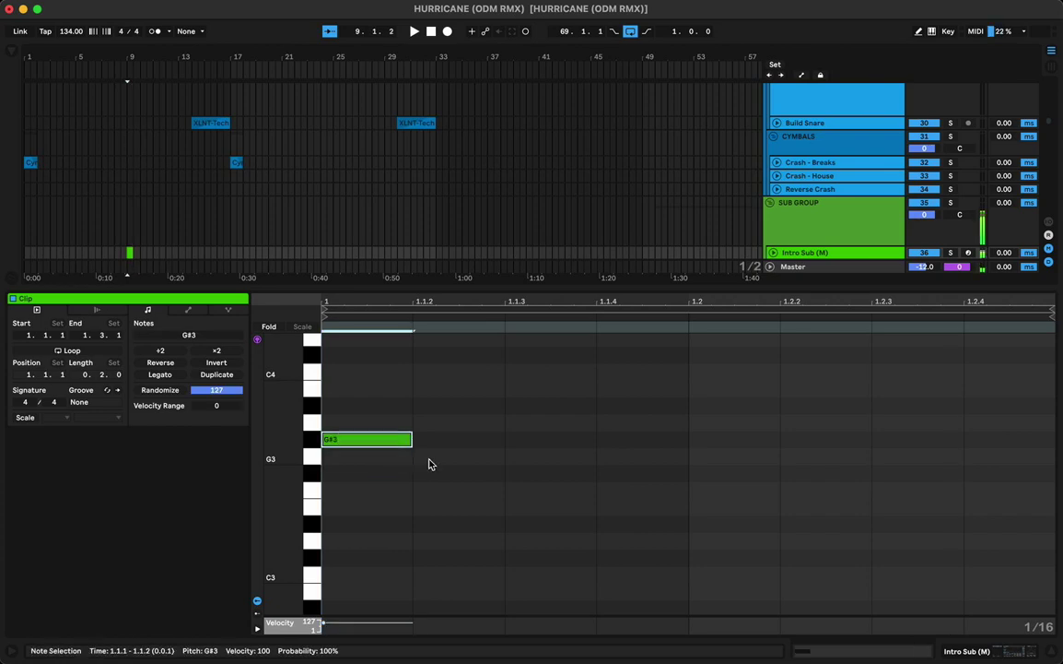
pyautogui.press('Up')
pyautogui.hotkey('shift', 'Down')
pyautogui.hotkey('shift', 'Down')
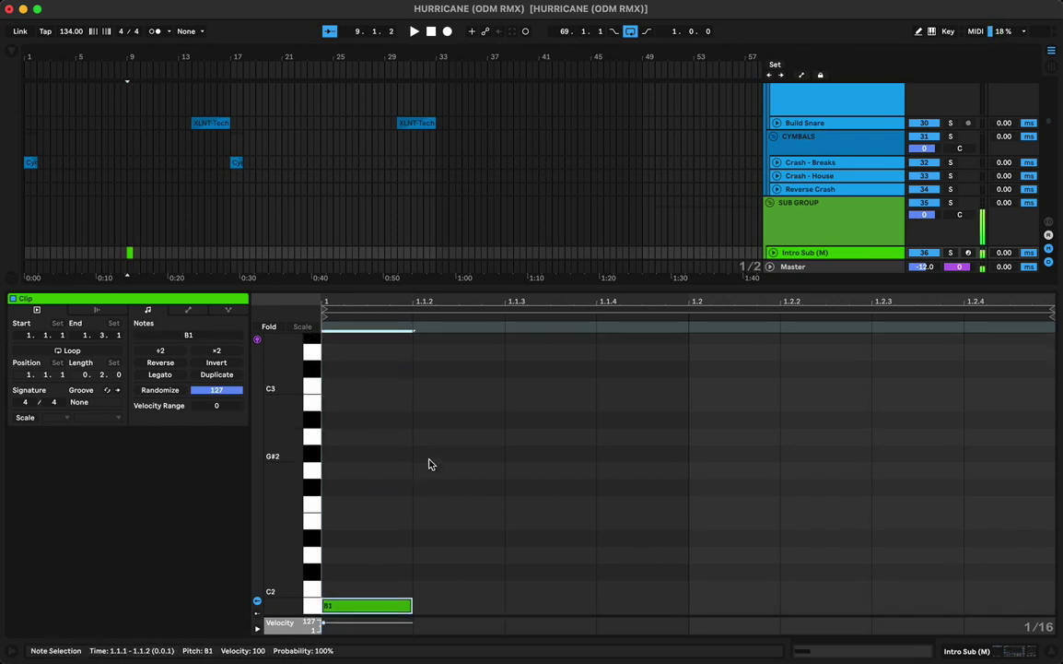
pyautogui.hotkey('shift', 'Up')
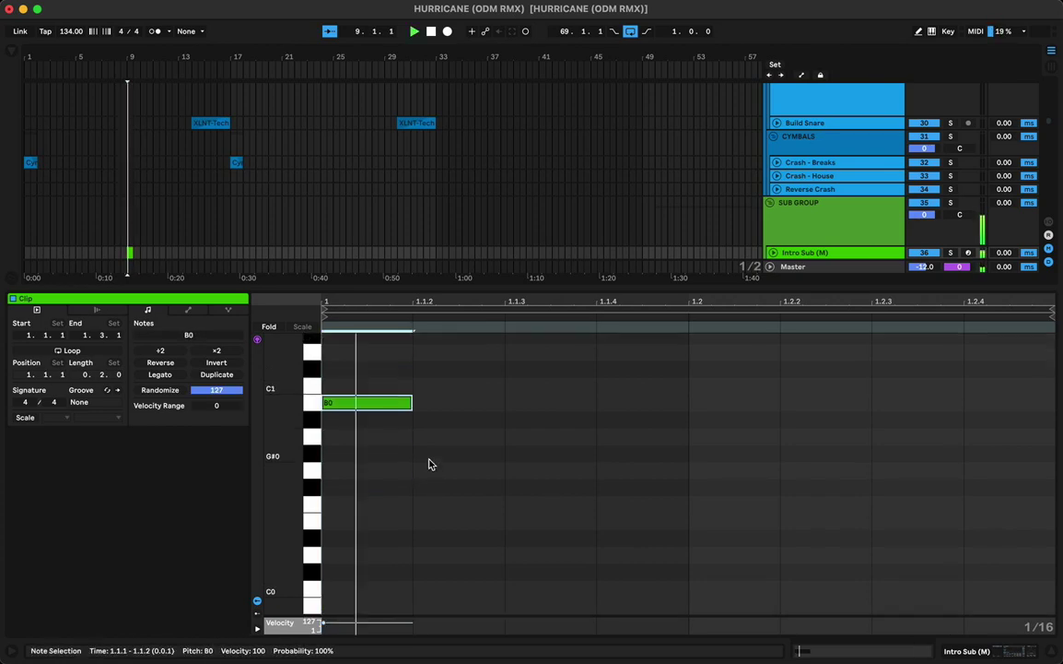
# Step: Lengthen the sub note to three sixteenths, ending at 1.1.4, and lower it an octave to B-1
pyautogui.hotkey('shift', 'Right')
pyautogui.hotkey('shift', 'Right')
pyautogui.hotkey('shift', 'Right')
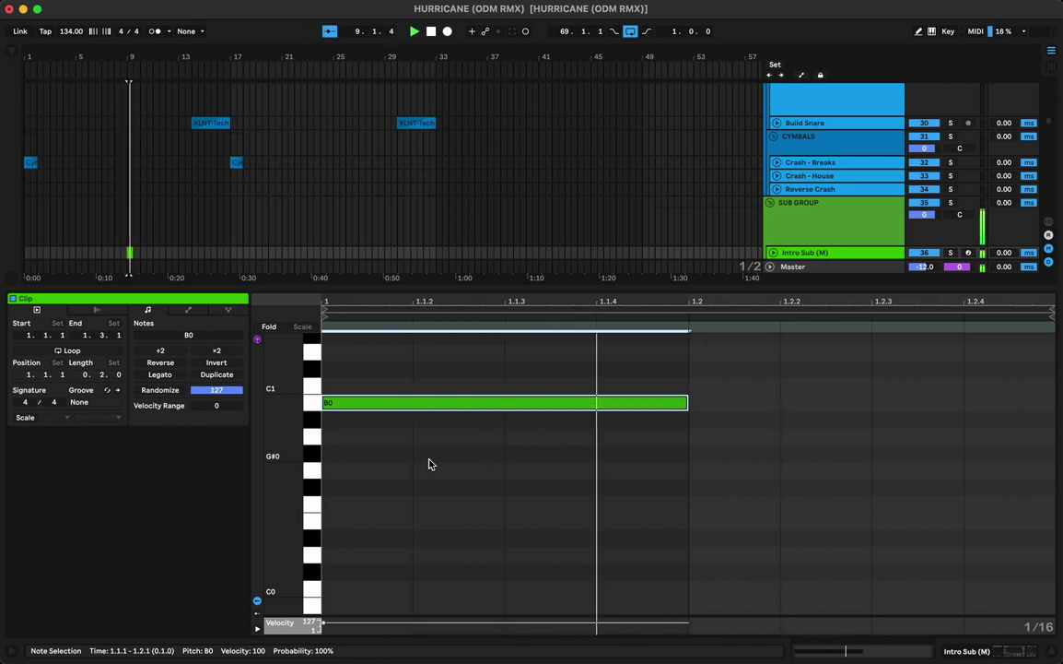
pyautogui.hotkey('shift', 'Left')
pyautogui.hotkey('shift', 'Left')
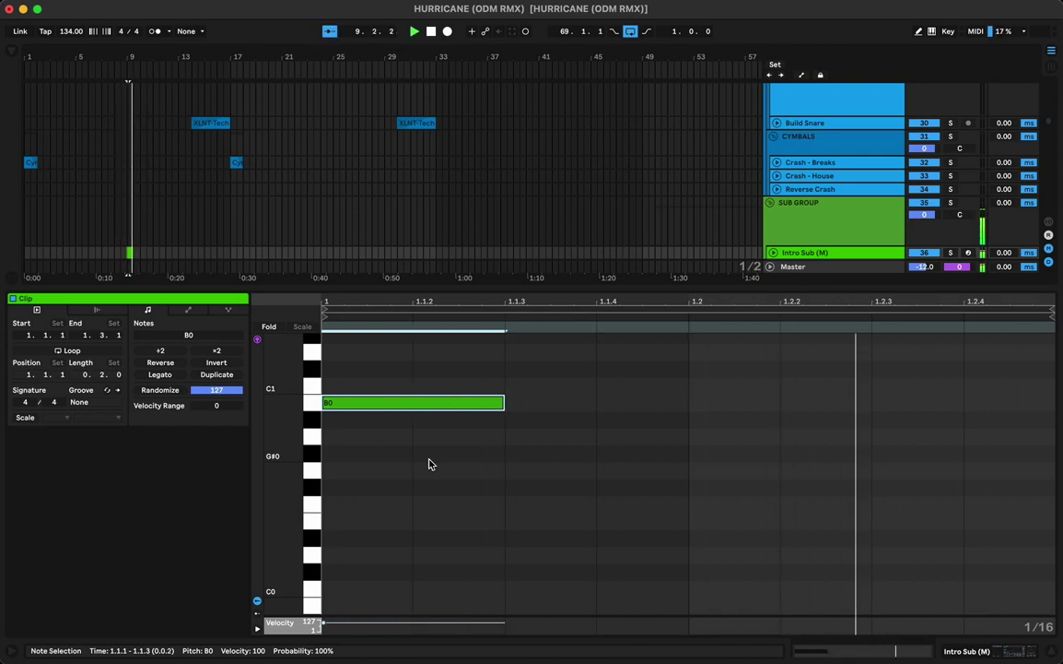
pyautogui.hotkey('shift', 'Right')
pyautogui.hotkey('shift', 'Down')
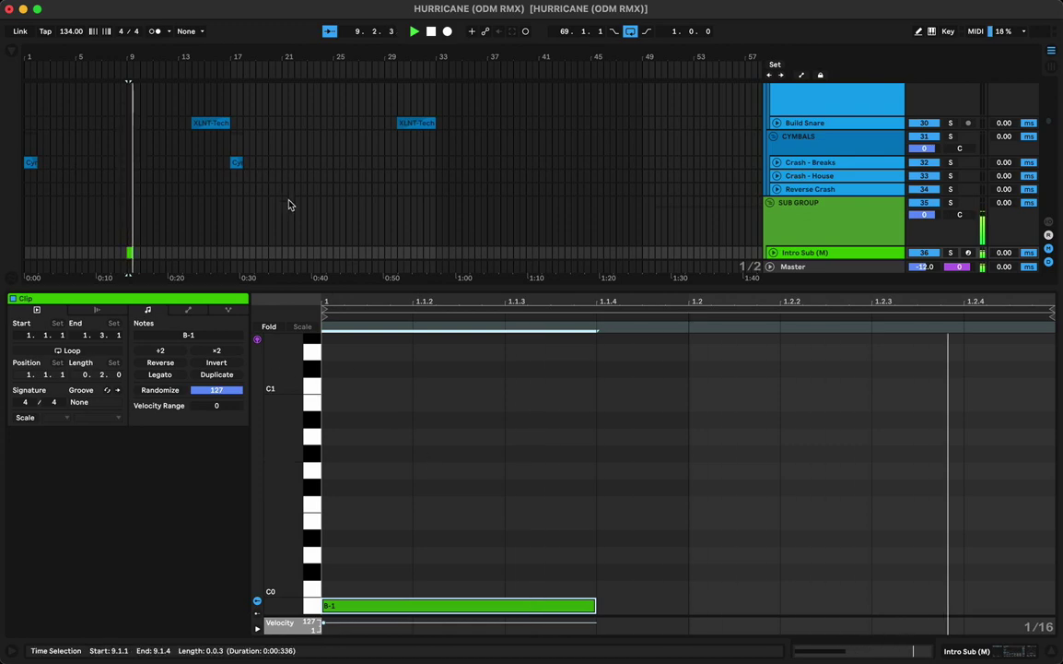
# Step: Copy the Intro Sub clip from bar 9 to bar 11 and play back from the copy
pyautogui.scroll(-3, 289, 205)
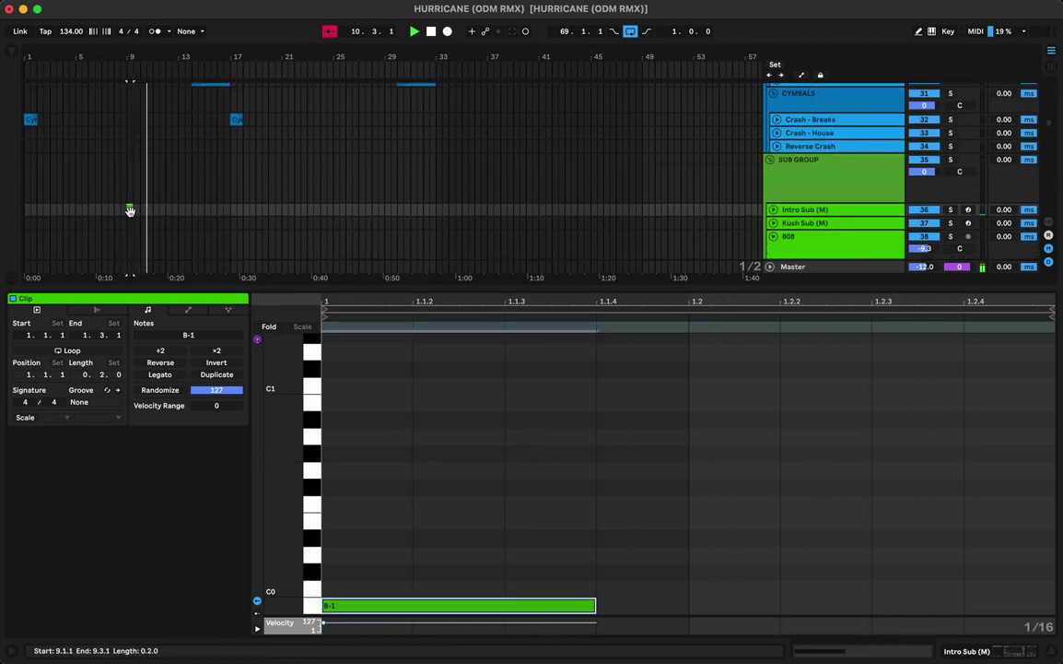
pyautogui.moveTo(156, 212); pyautogui.dragTo(157, 213)
pyautogui.press('space')
pyautogui.press('space')
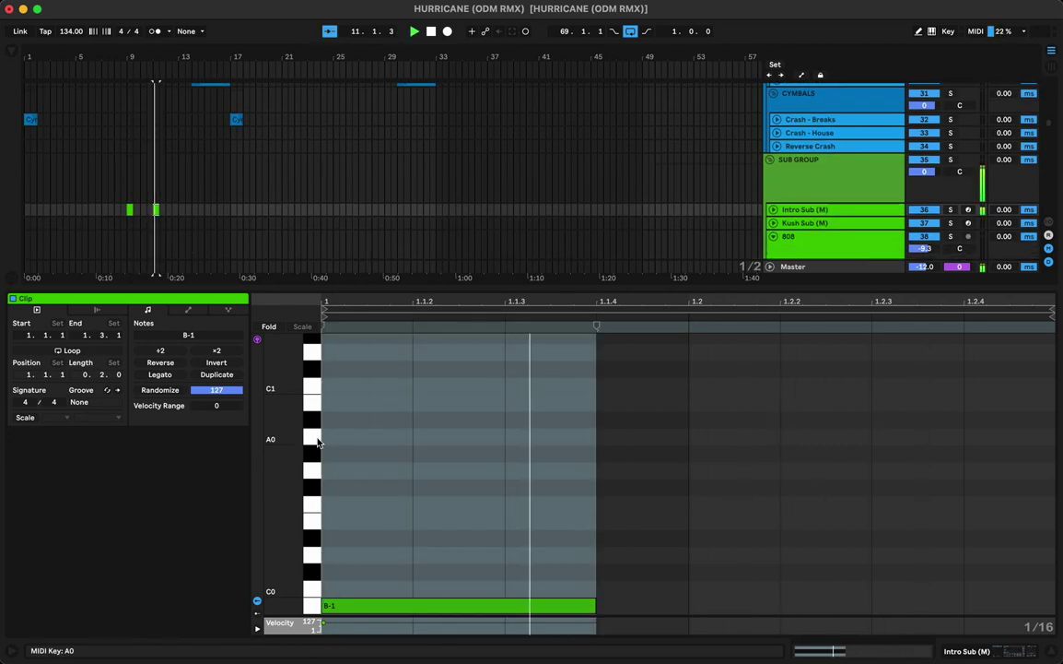
# Step: Raise the sub note in the bar 11 clip to G0 and play it back
pyautogui.press('space')
pyautogui.moveTo(376, 606); pyautogui.dragTo(387, 482)
pyautogui.press('space')
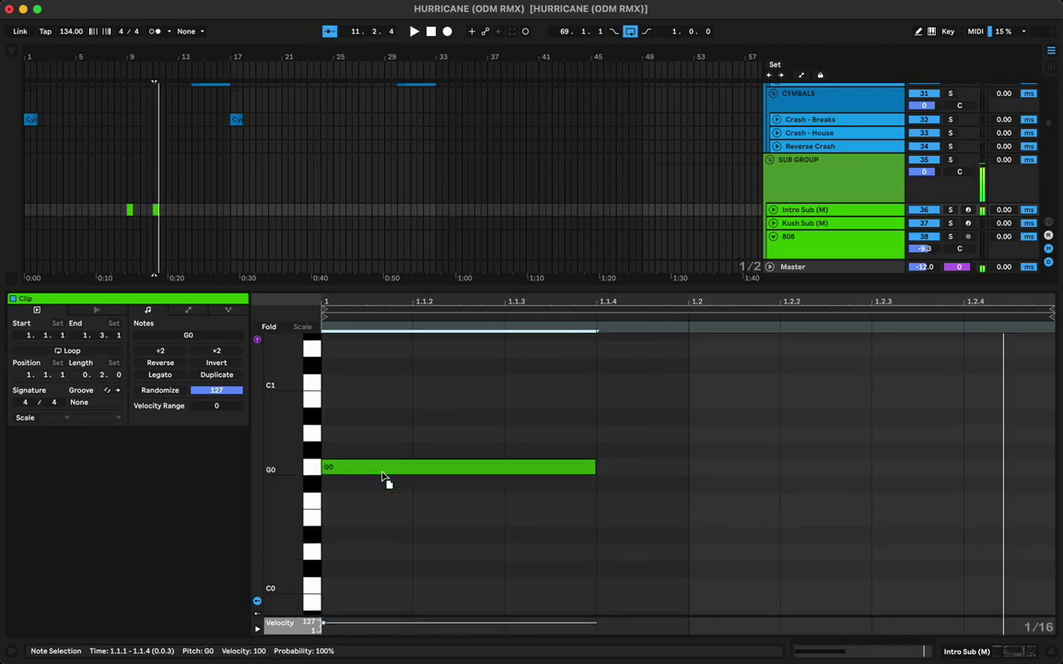
# Step: Copy the short Intro Sub clip to the second half of bar 12, move its note to 1.2 at A0 and audition it
pyautogui.click(176, 212)
pyautogui.moveTo(411, 468); pyautogui.dragTo(775, 445)
pyautogui.press('space')
pyautogui.press('space')
pyautogui.press('space')
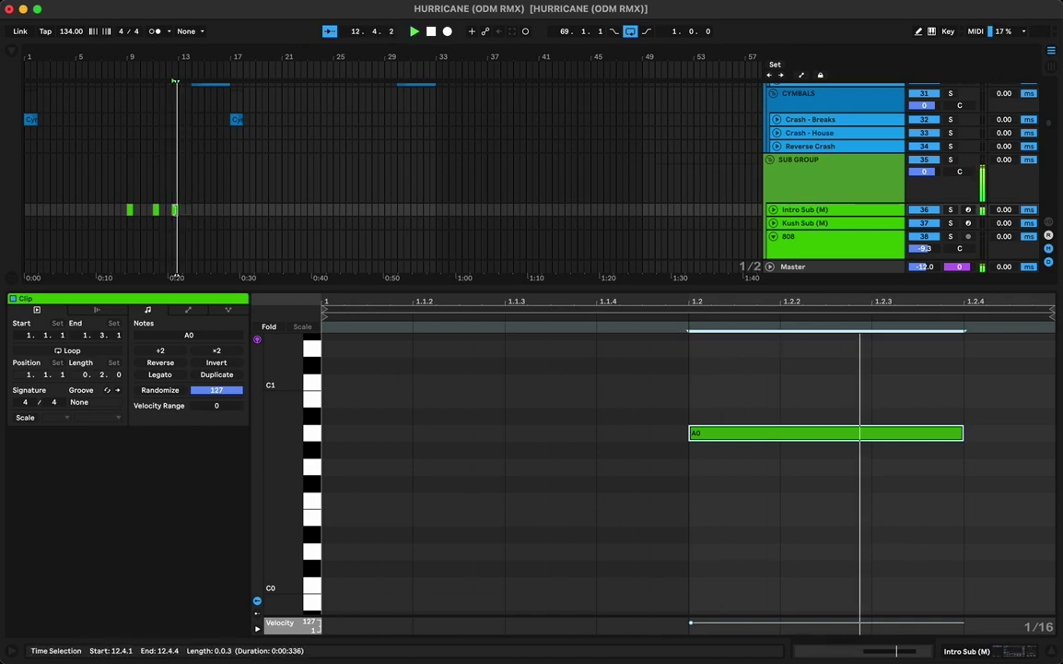
pyautogui.press('space')
# Step: Duplicate the four-bar Intro Sub phrase from bar 9 to bar 13 and consolidate bars 9 to 17 into a single clip
pyautogui.moveTo(177, 210); pyautogui.dragTo(130, 209)
pyautogui.press('space')
pyautogui.press('super+d')
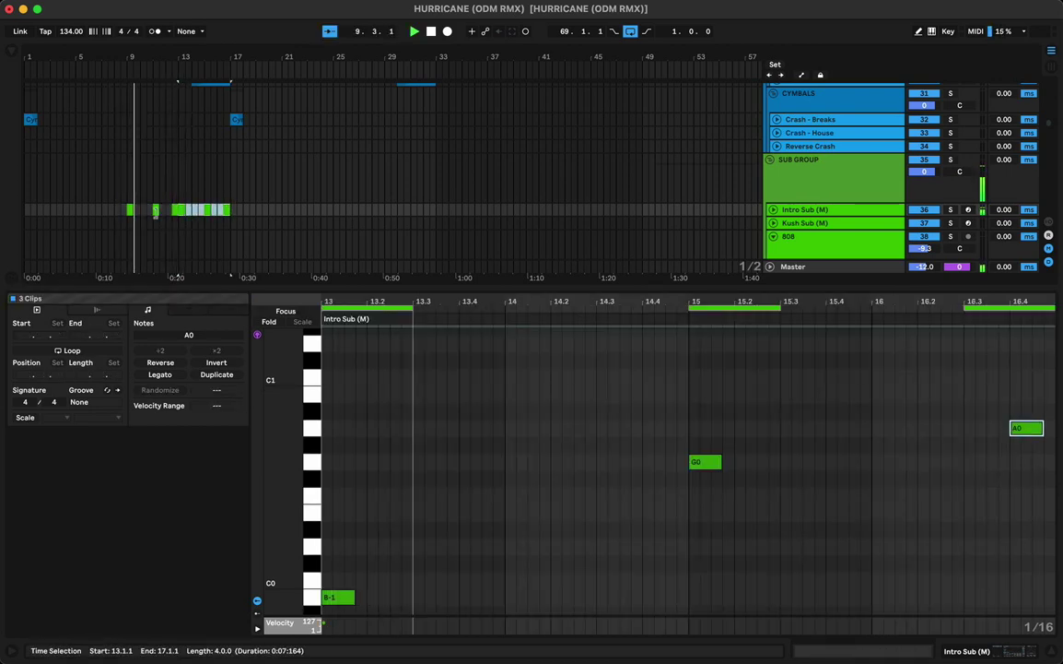
pyautogui.press('super+j')
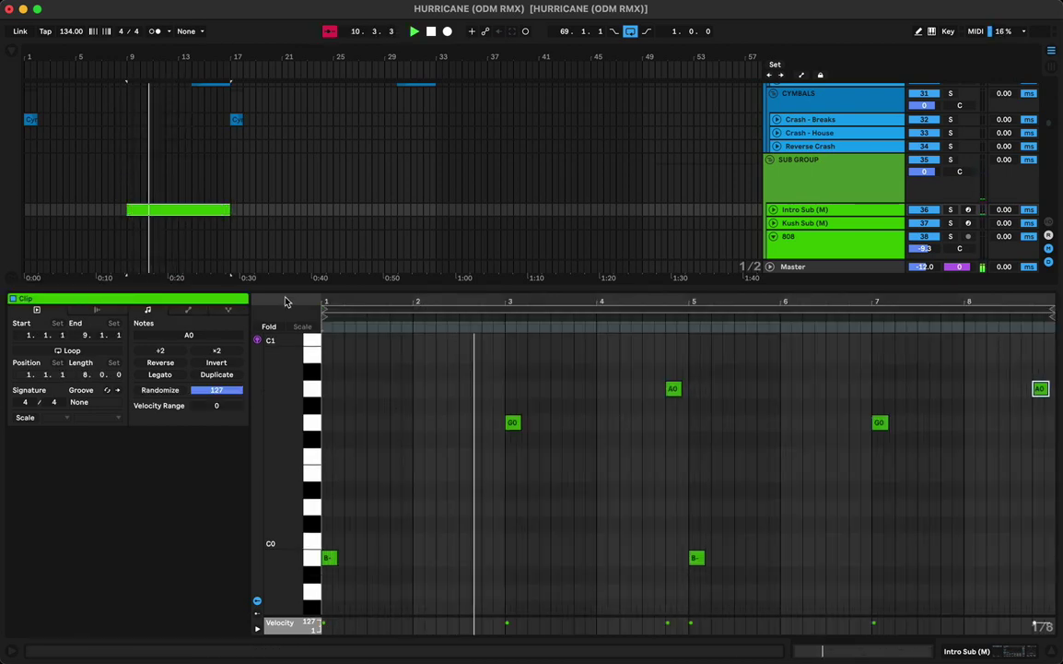
pyautogui.press('super+alt+l')
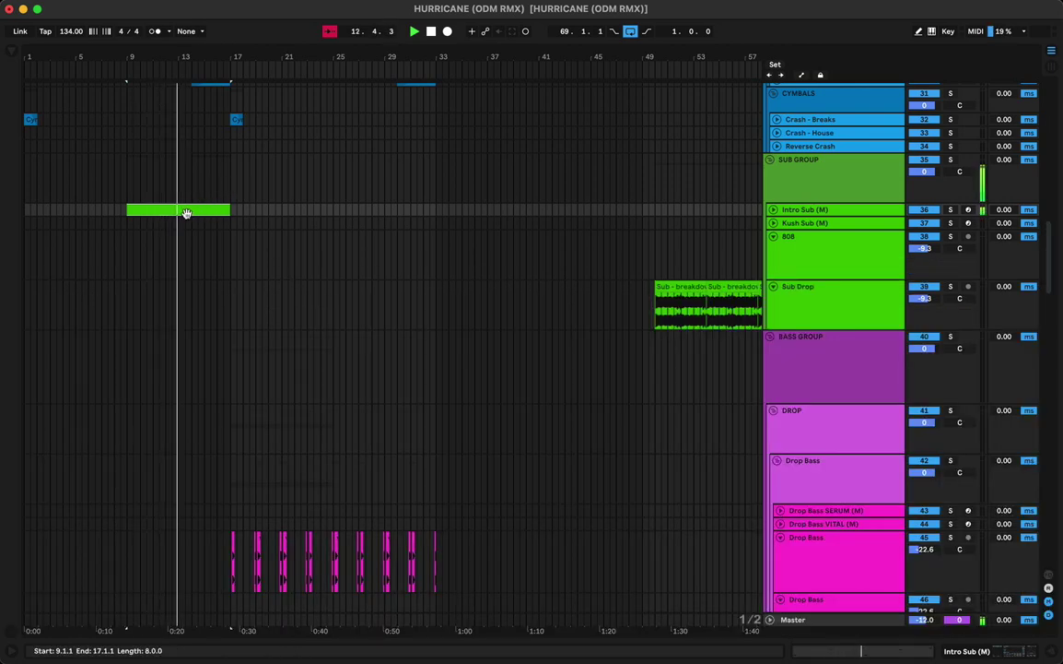
# Step: Duplicate the KICK track in the KICKS group and stop playback
pyautogui.scroll(10, 278, 252)
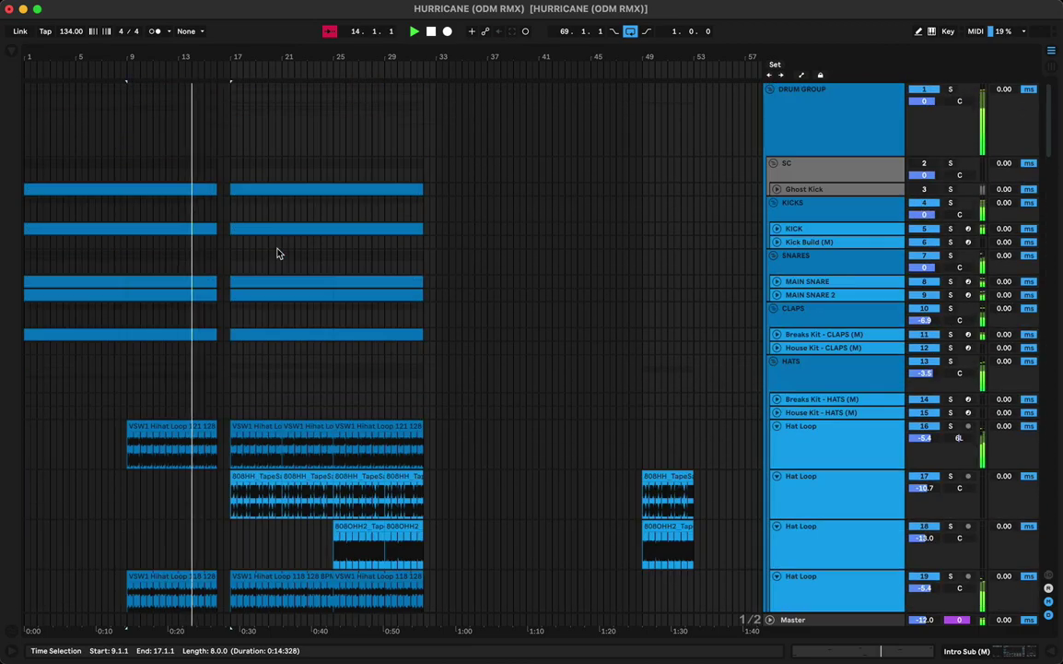
pyautogui.click(277, 230)
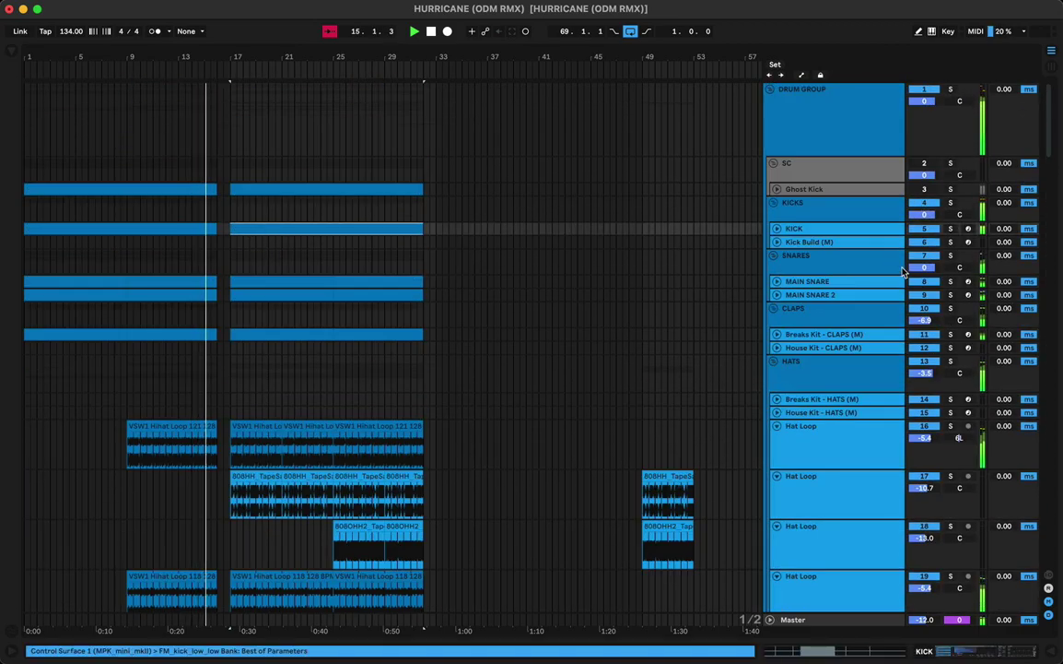
pyautogui.click(827, 232)
pyautogui.scroll(-5, 320, 277)
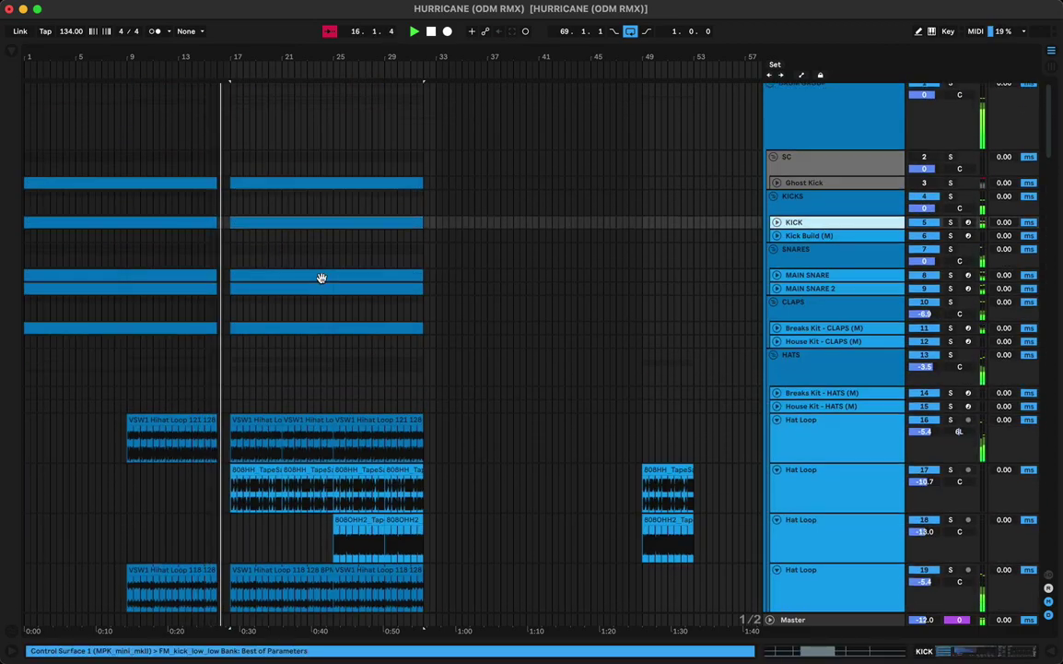
pyautogui.scroll(5, 189, 345)
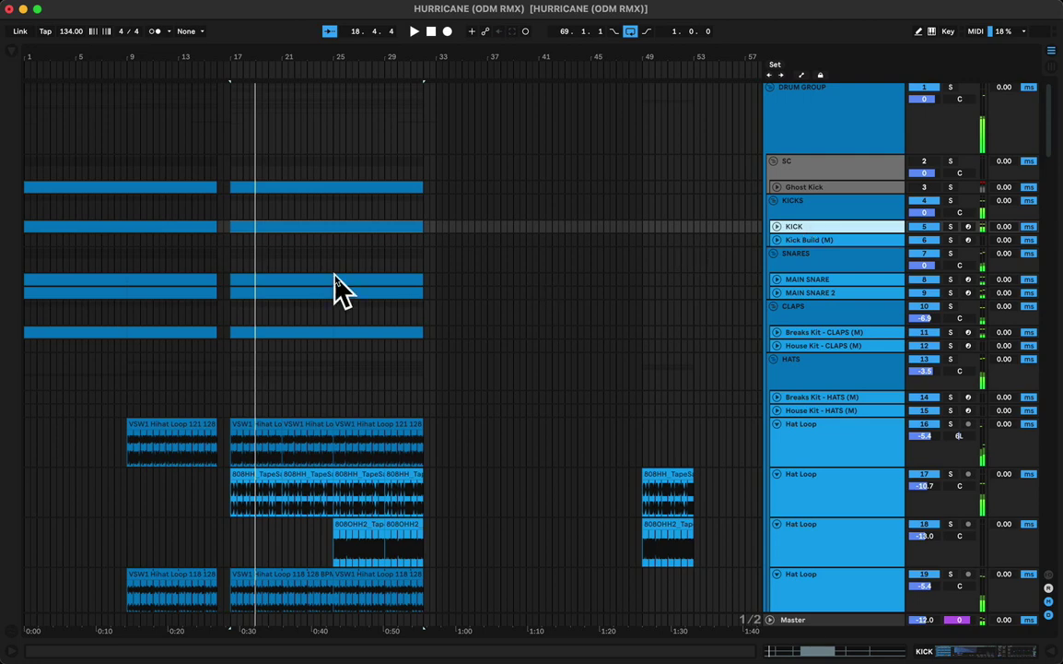
pyautogui.press('super+d')
pyautogui.press('space')
# Step: Delete the bar 1 clip from the duplicated KICK track and the bar 17 clip from the original KICK track
pyautogui.click(209, 241)
pyautogui.press('Delete')
pyautogui.click(244, 238)
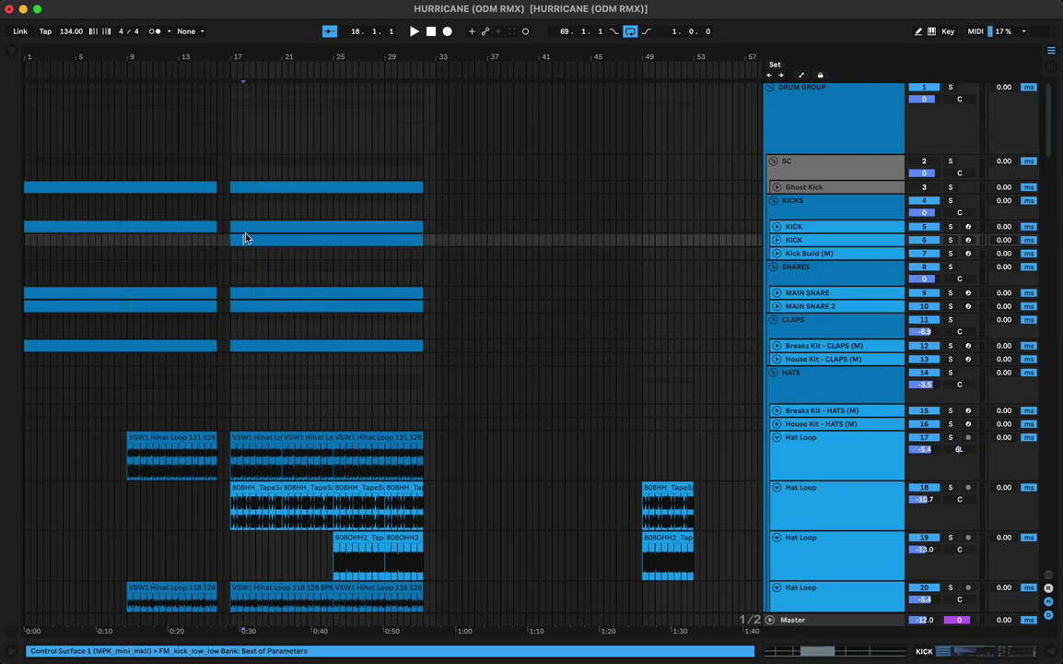
pyautogui.click(245, 229)
# Step: Swap the duplicated KICK track's GHOST KICKS rack for the user library drum rack preset 2022 - BREAKS - KICKS.adg
pyautogui.click(794, 241)
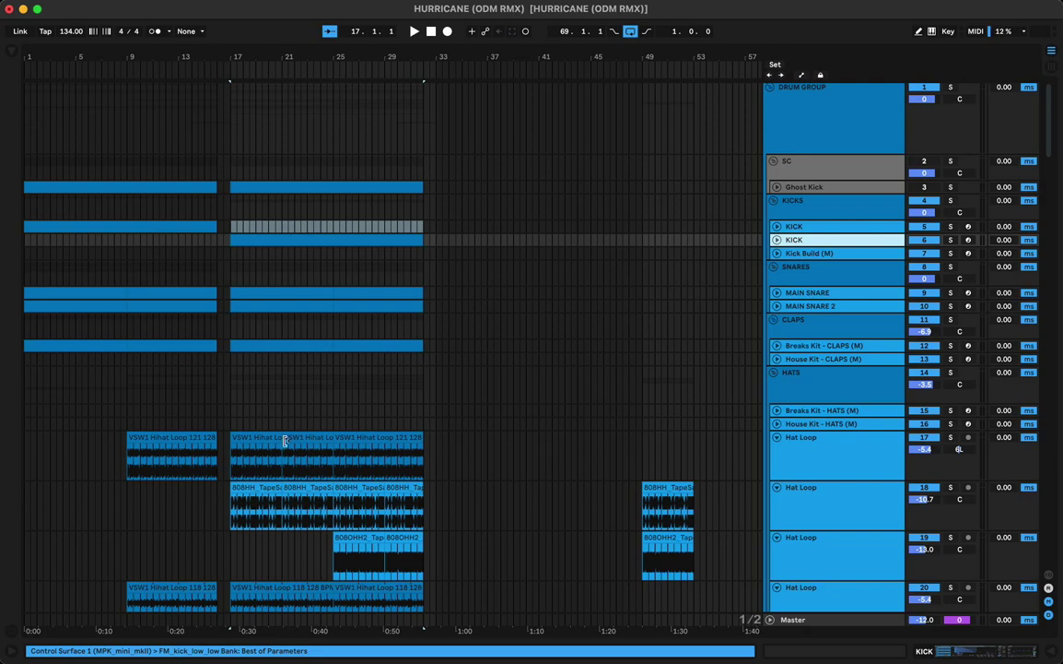
pyautogui.hotkey('shift', 'Tab')
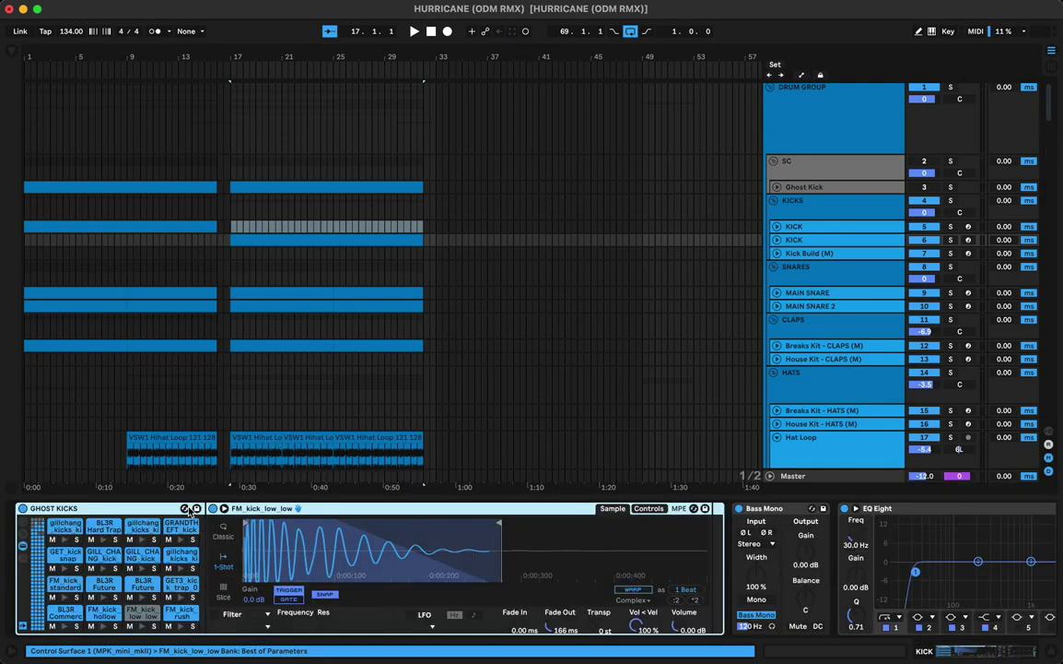
pyautogui.click(185, 507)
pyautogui.click(56, 216)
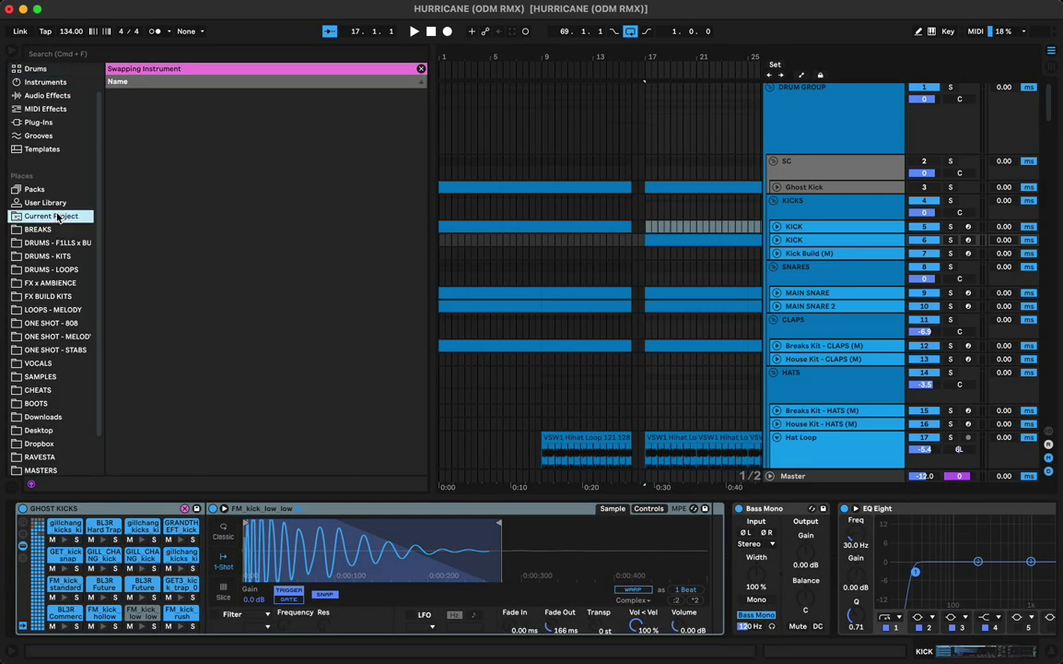
pyautogui.click(51, 189)
pyautogui.click(69, 203)
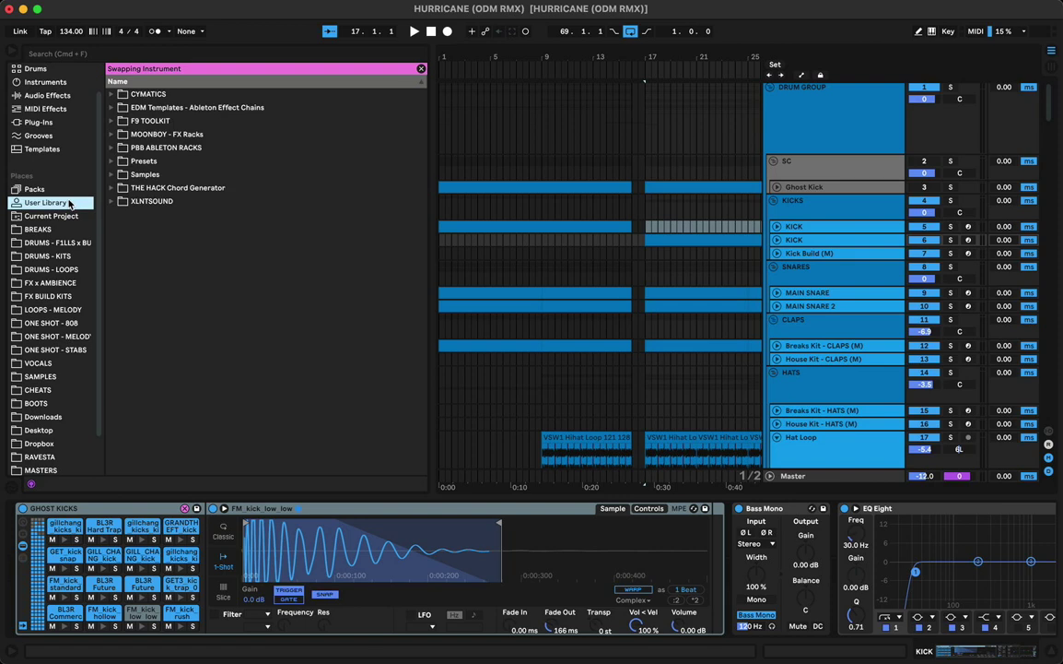
pyautogui.click(150, 165)
pyautogui.click(153, 174)
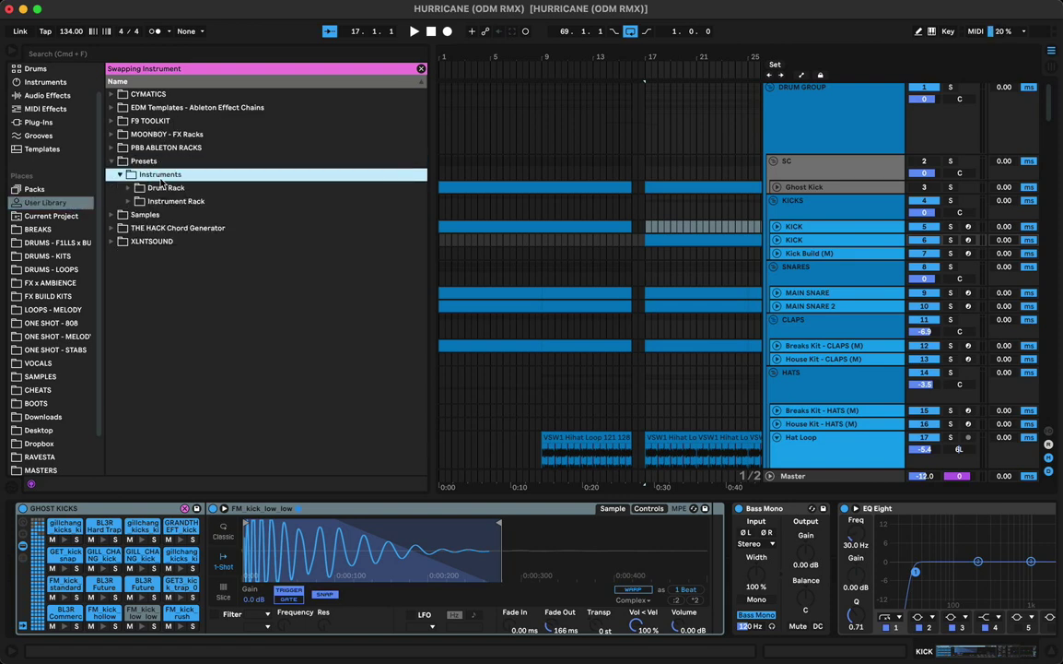
pyautogui.click(162, 187)
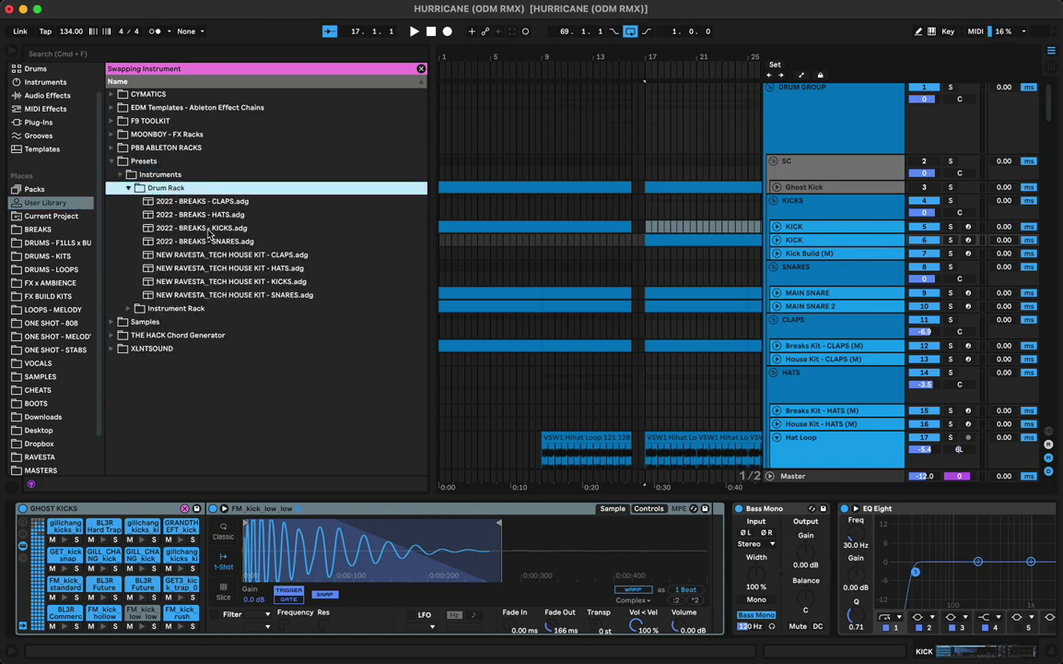
pyautogui.click(201, 230)
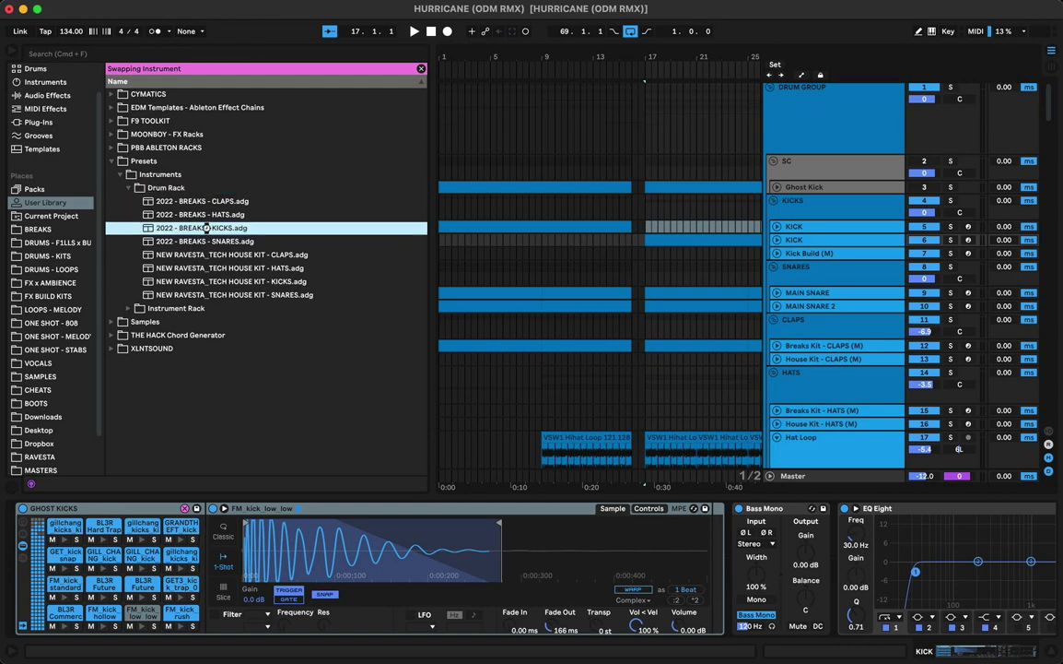
pyautogui.press('Return')
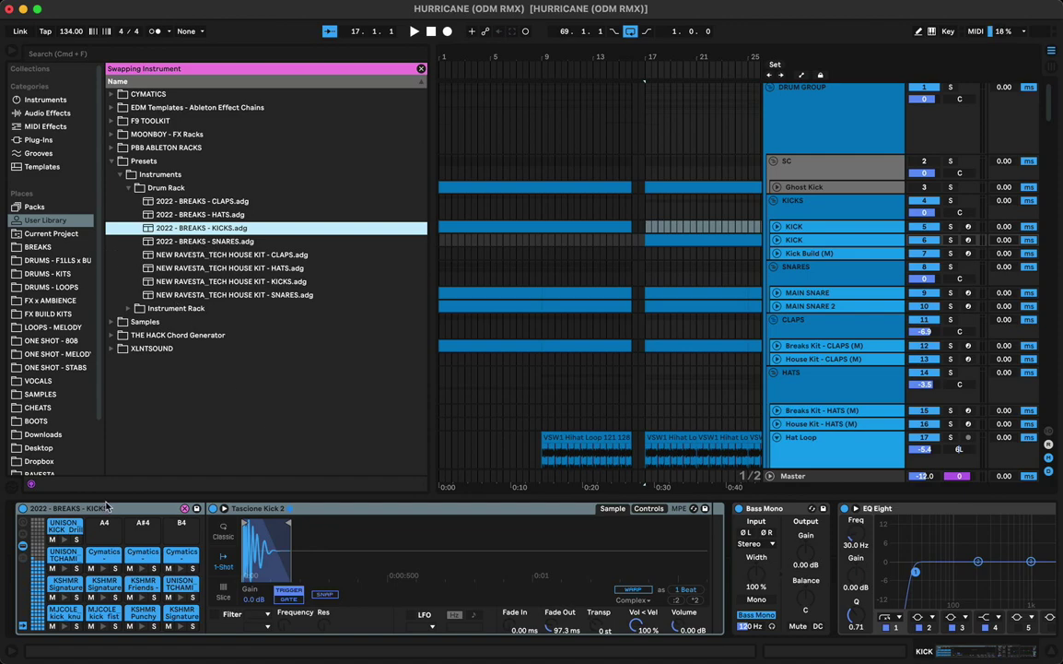
# Step: Open the duplicated KICK track's bar 17 clip, delete the layered Tascione Kick 5 notes and select all remaining notes
pyautogui.press('space')
pyautogui.doubleClick(667, 239)
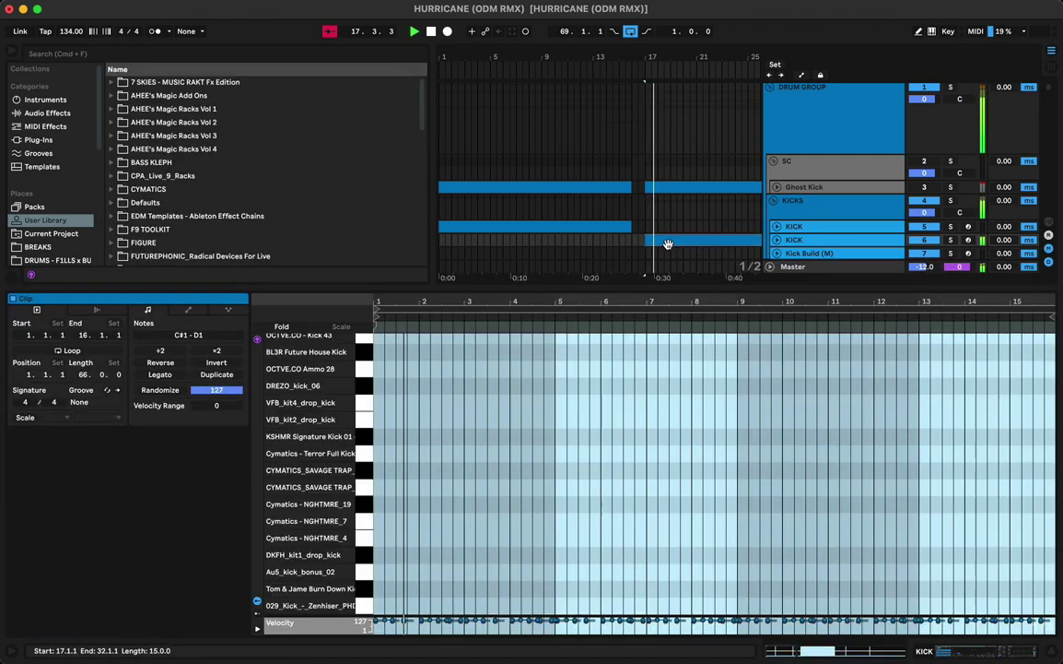
pyautogui.scroll(10, 453, 498)
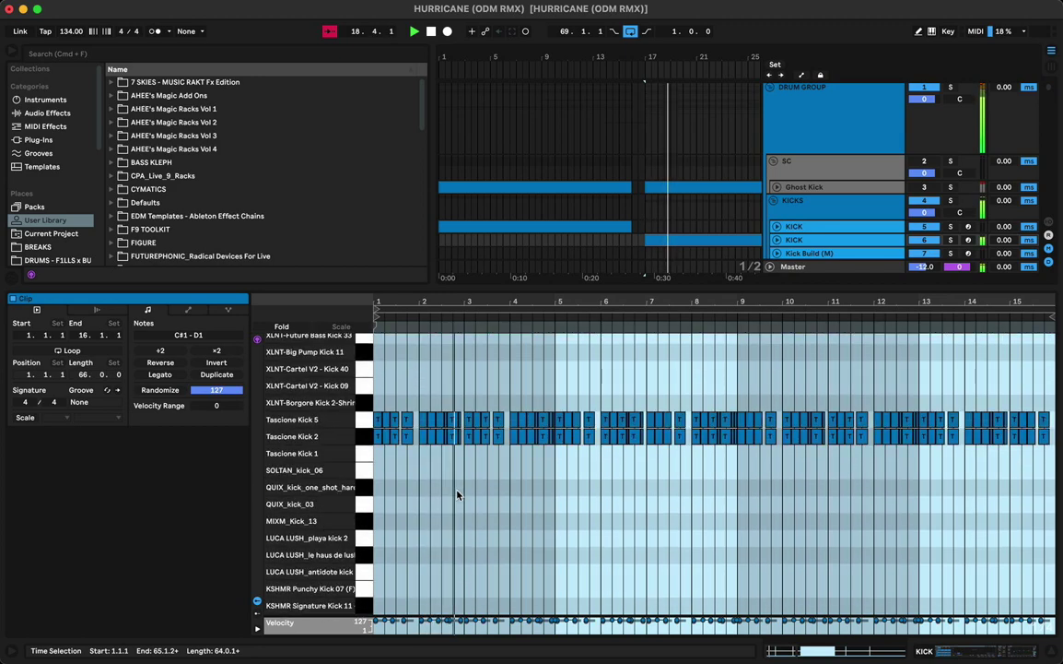
pyautogui.moveTo(376, 473); pyautogui.dragTo(1051, 514)
pyautogui.press('Delete')
pyautogui.press('super+a')
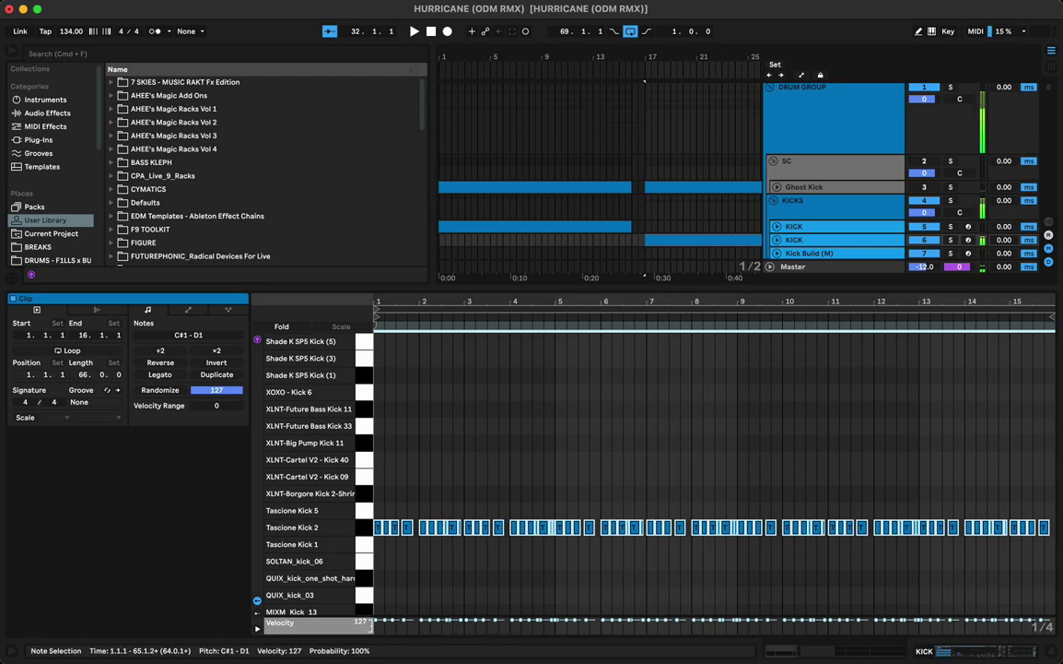
# Step: Transpose all kick notes up from Tascione Kick 2 to PMGR2_Kick_Beefy_F at D3, and play back from bar 17
pyautogui.press('space')
pyautogui.click(418, 564)
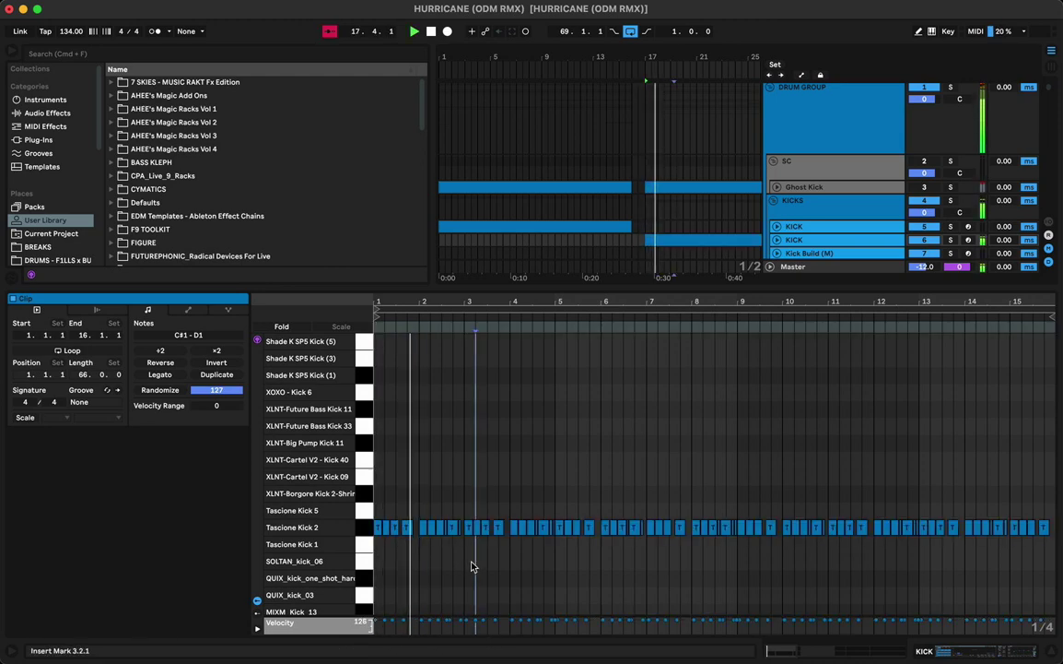
pyautogui.press('super+a')
pyautogui.press('space')
pyautogui.press('Up')
pyautogui.press('Up')
pyautogui.press('Up')
pyautogui.press('Up')
pyautogui.press('Up')
pyautogui.press('Up')
pyautogui.press('Up')
pyautogui.press('Up')
pyautogui.press('Up')
pyautogui.press('Up')
pyautogui.press('Up')
pyautogui.press('Up')
pyautogui.press('Up')
pyautogui.press('Up')
pyautogui.press('Up')
pyautogui.press('Up')
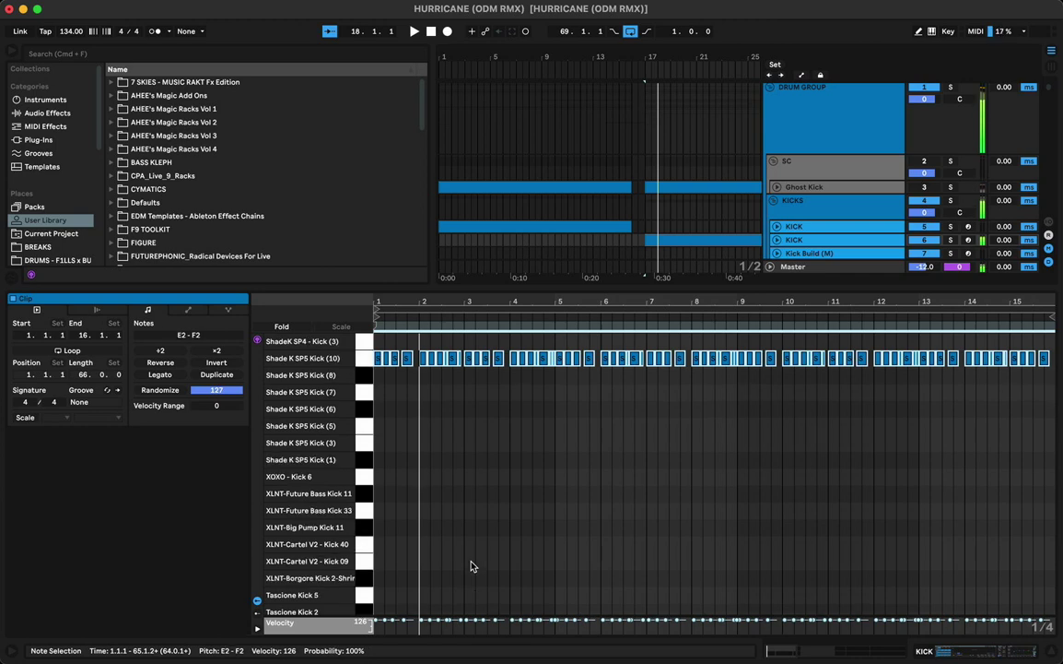
pyautogui.press('Up')
pyautogui.press('Up')
pyautogui.press('Up')
pyautogui.press('Up')
pyautogui.press('Up')
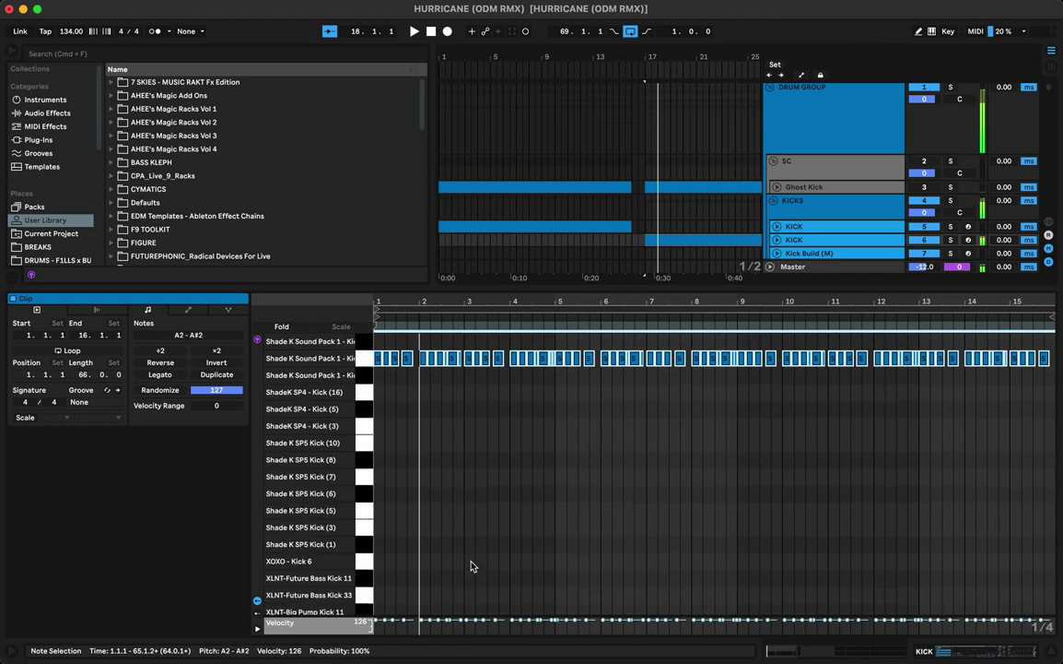
pyautogui.press('Up')
pyautogui.press('Up')
pyautogui.press('Up')
pyautogui.press('Up')
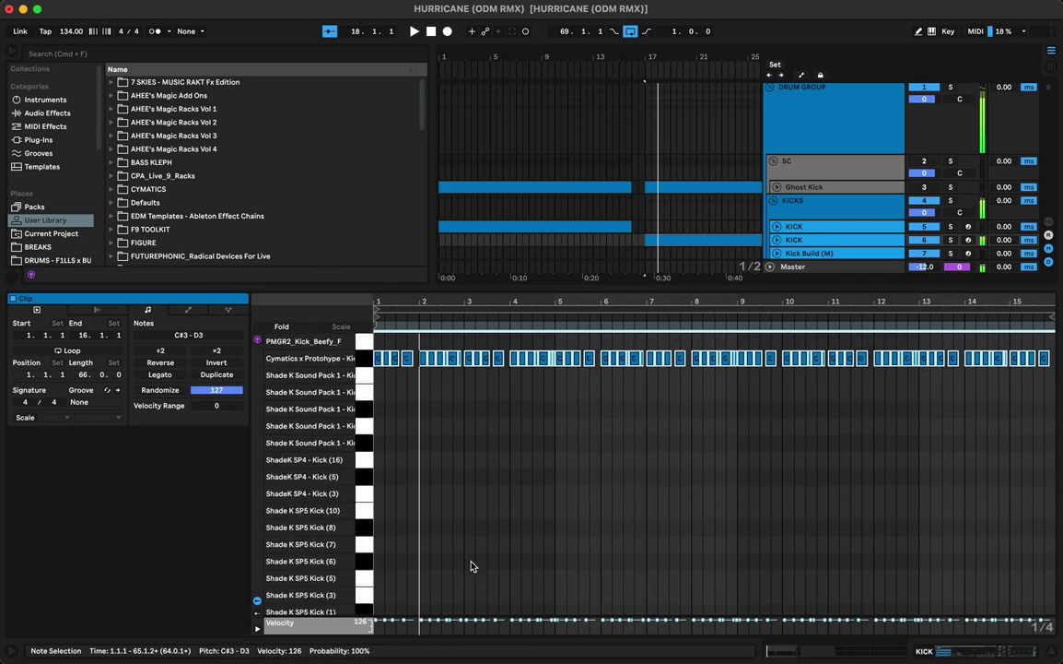
pyautogui.press('space')
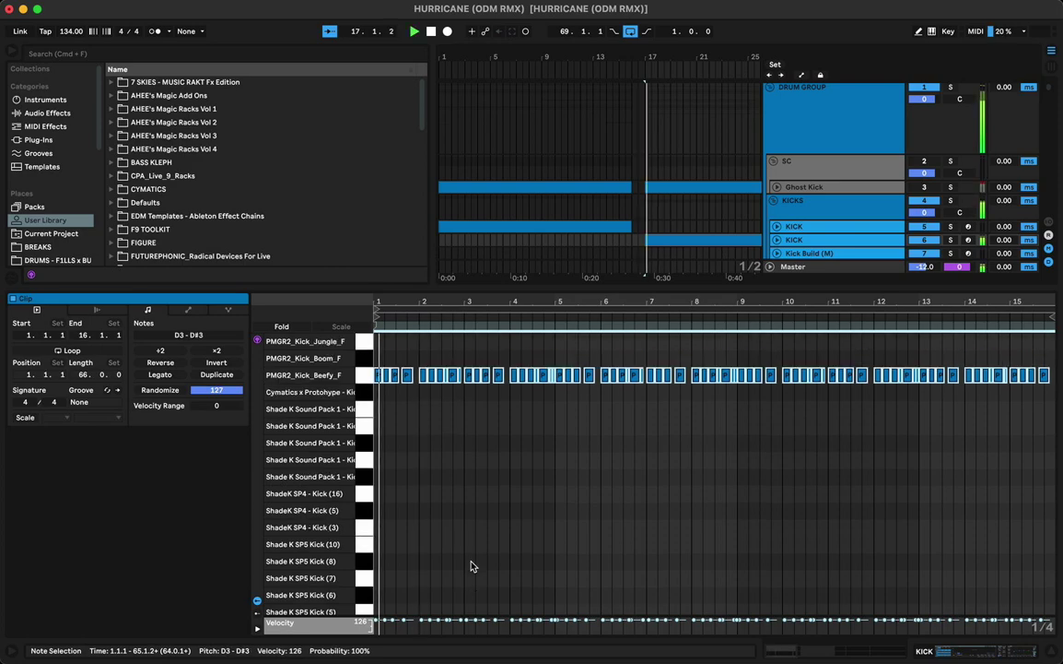
# Step: Raise the duplicated KICK track's volume to -24.1 dB in the mixer
pyautogui.press('Tab')
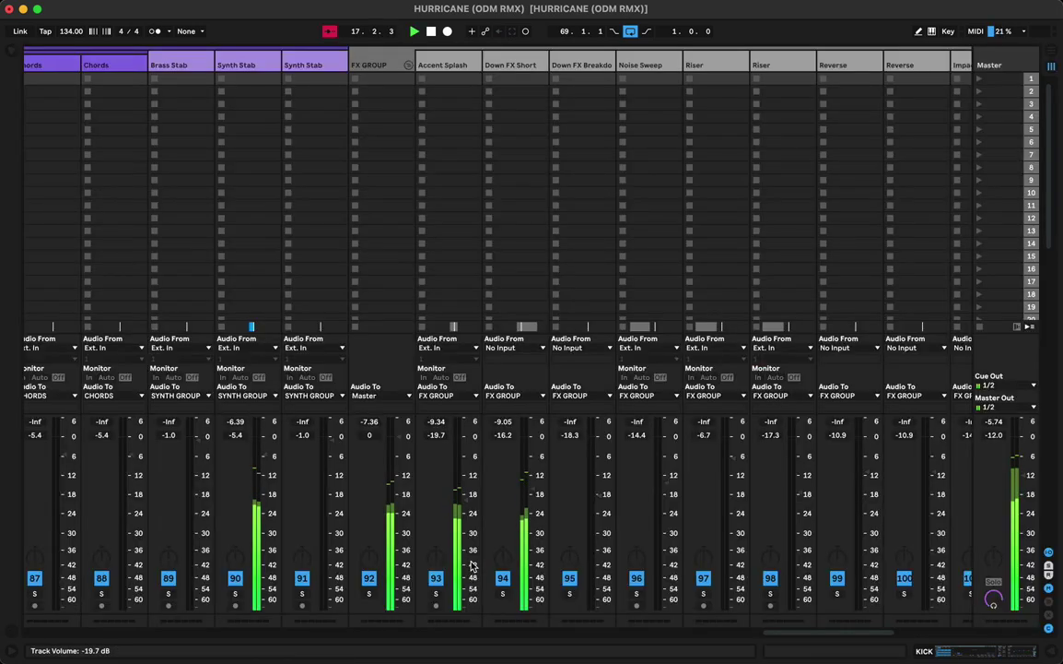
pyautogui.hscroll(-20, 474, 521)
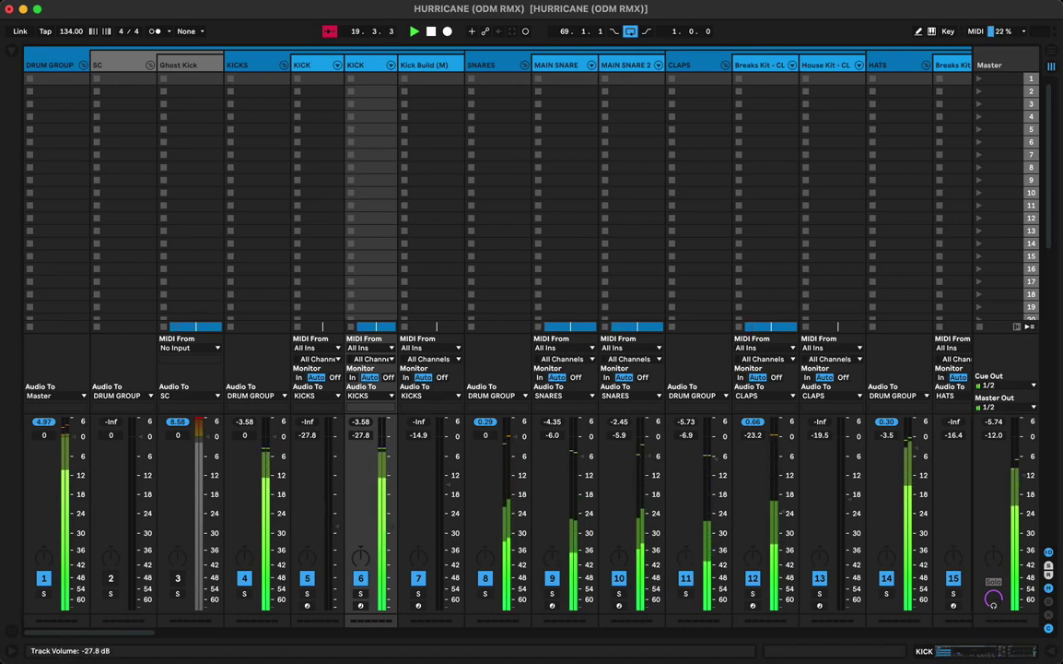
pyautogui.moveTo(391, 522); pyautogui.dragTo(390, 516)
# Step: Examine the duplicated KICK track's device chain and mixer levels while the drop plays, and return to the arrangement
pyautogui.hotkey('shift', 'Tab')
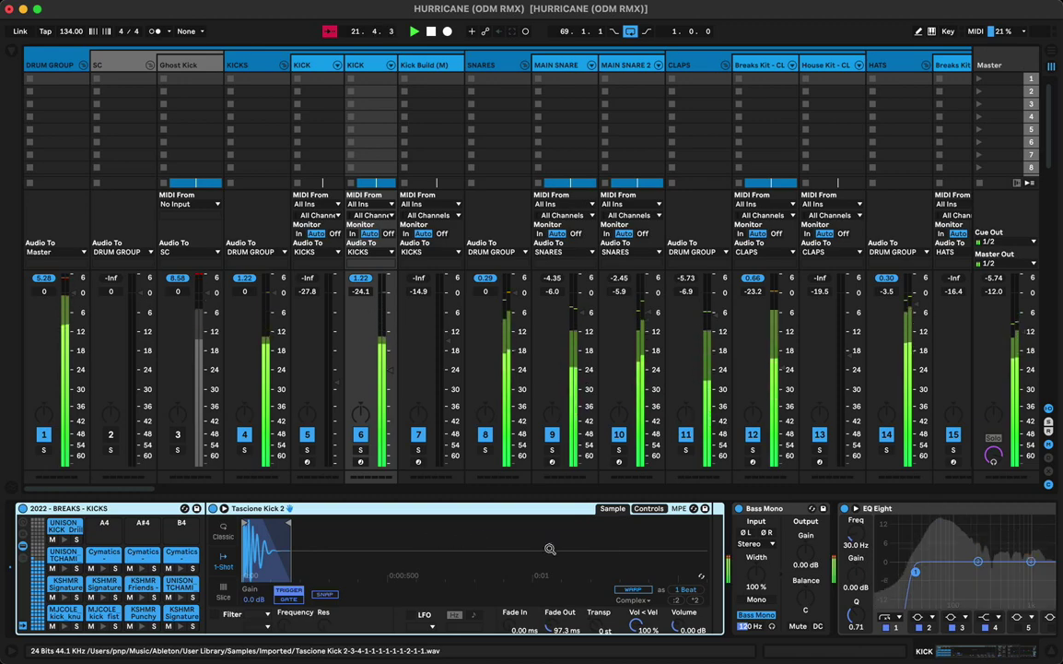
pyautogui.hscroll(5, 604, 560)
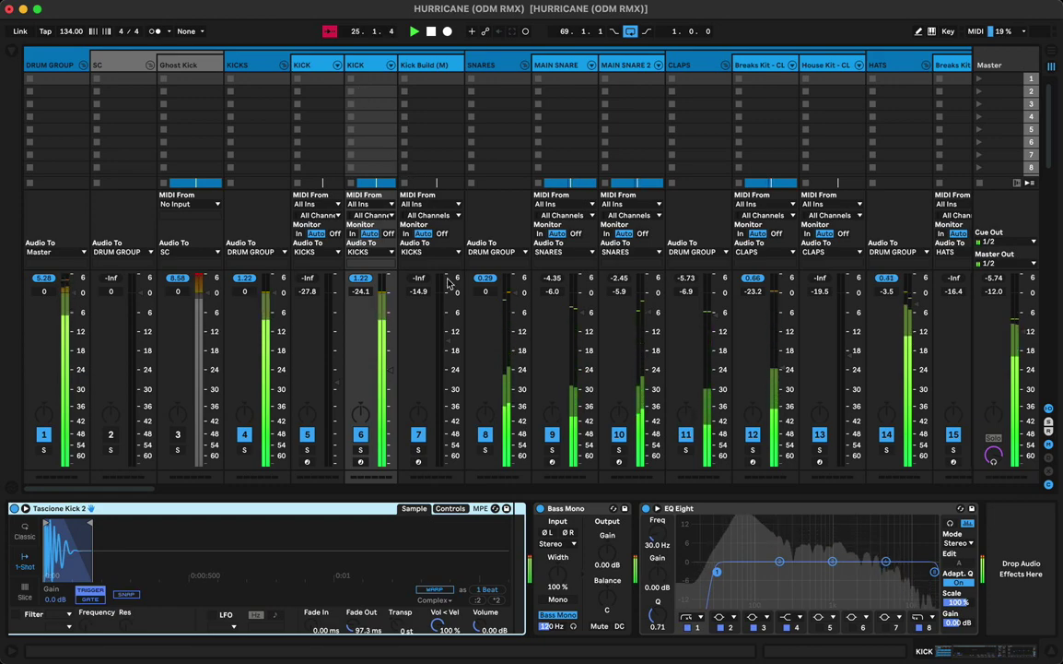
pyautogui.hscroll(1, 451, 328)
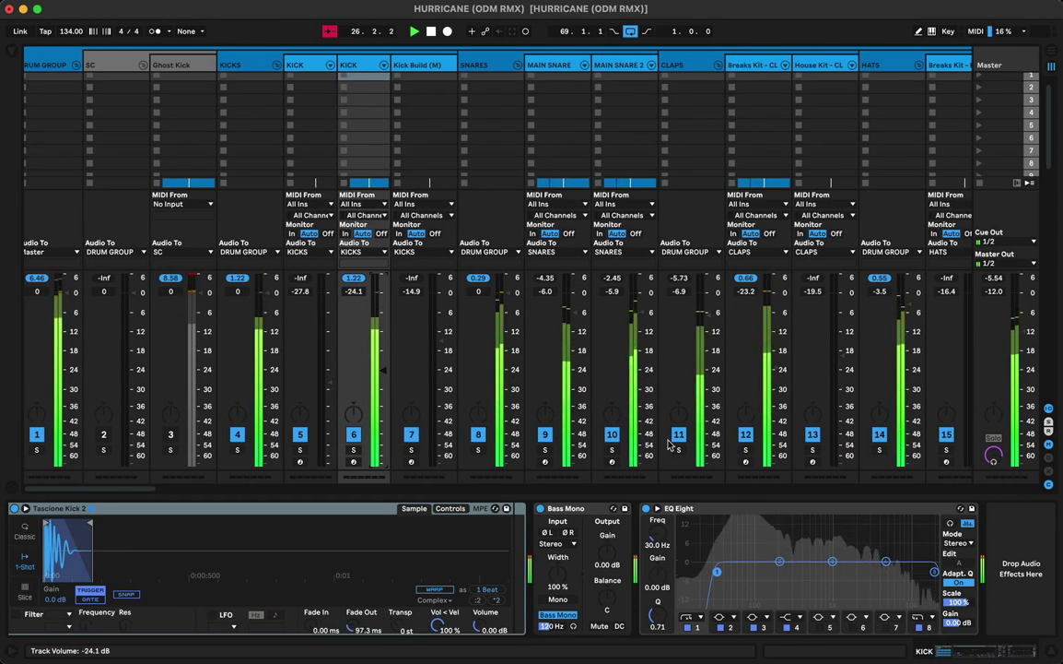
pyautogui.hscroll(-1, 598, 270)
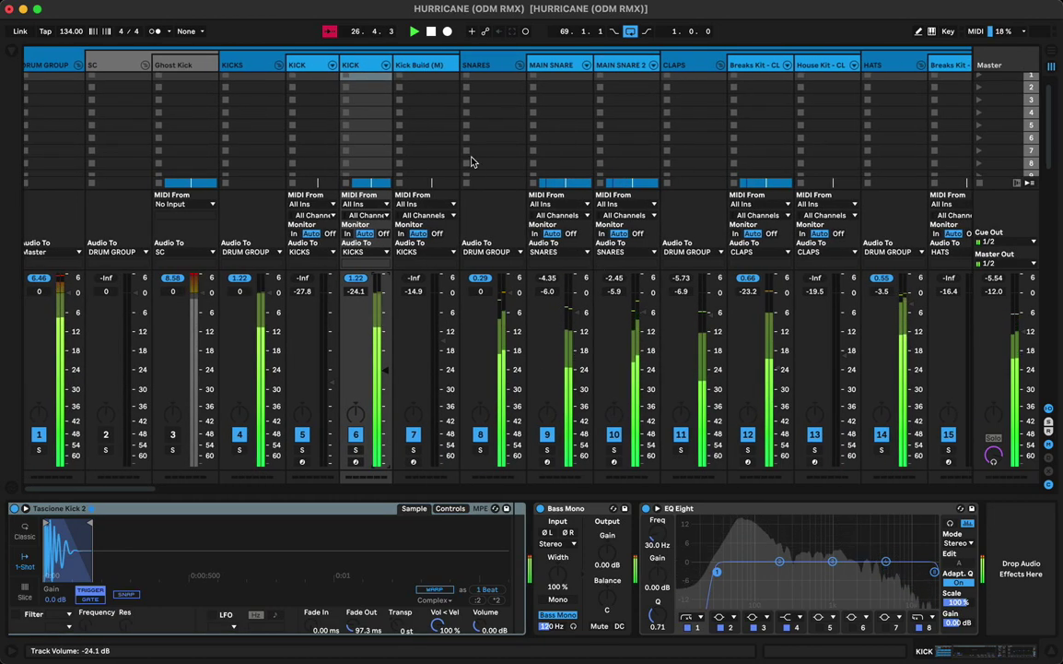
pyautogui.click(420, 66)
pyautogui.click(362, 65)
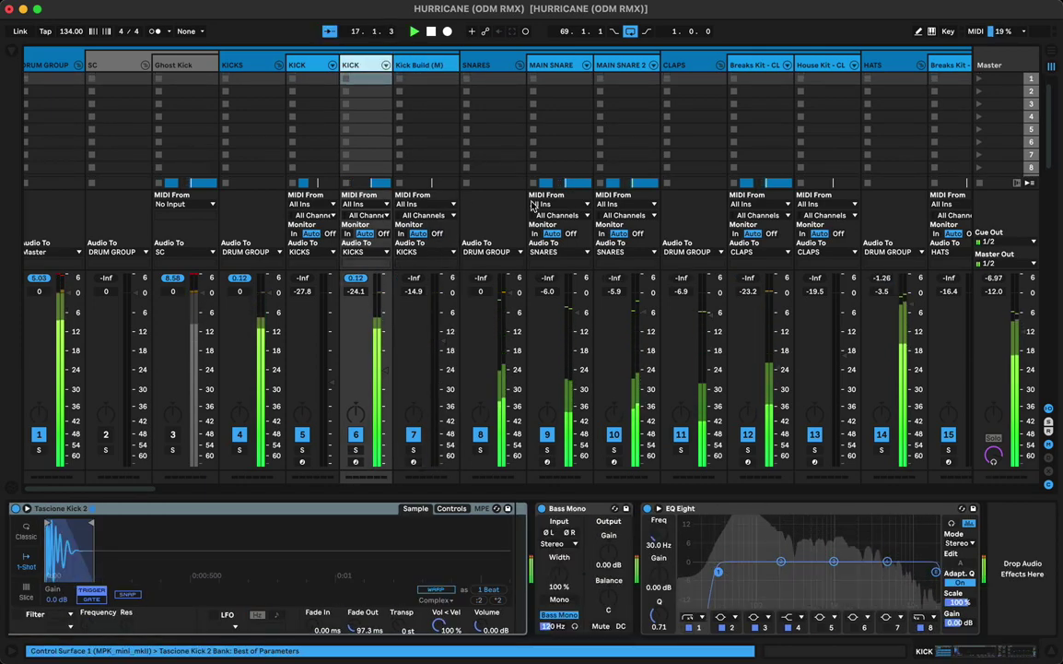
pyautogui.scroll(-1, 400, 317)
pyautogui.click(275, 512)
pyautogui.hscroll(-4, 276, 516)
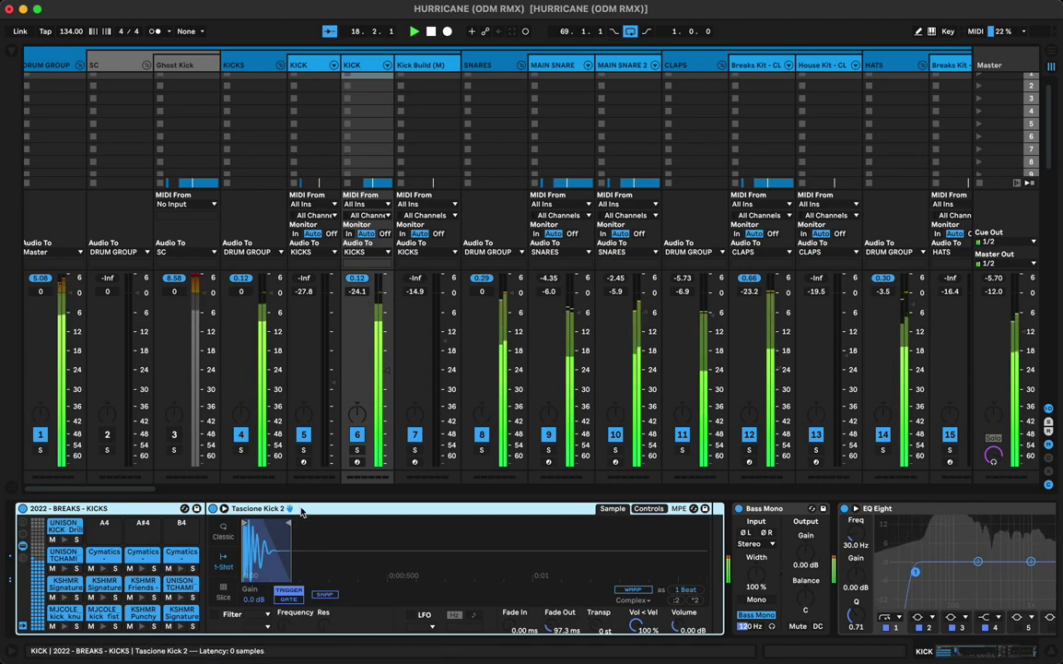
pyautogui.click(350, 202)
pyautogui.press('Tab')
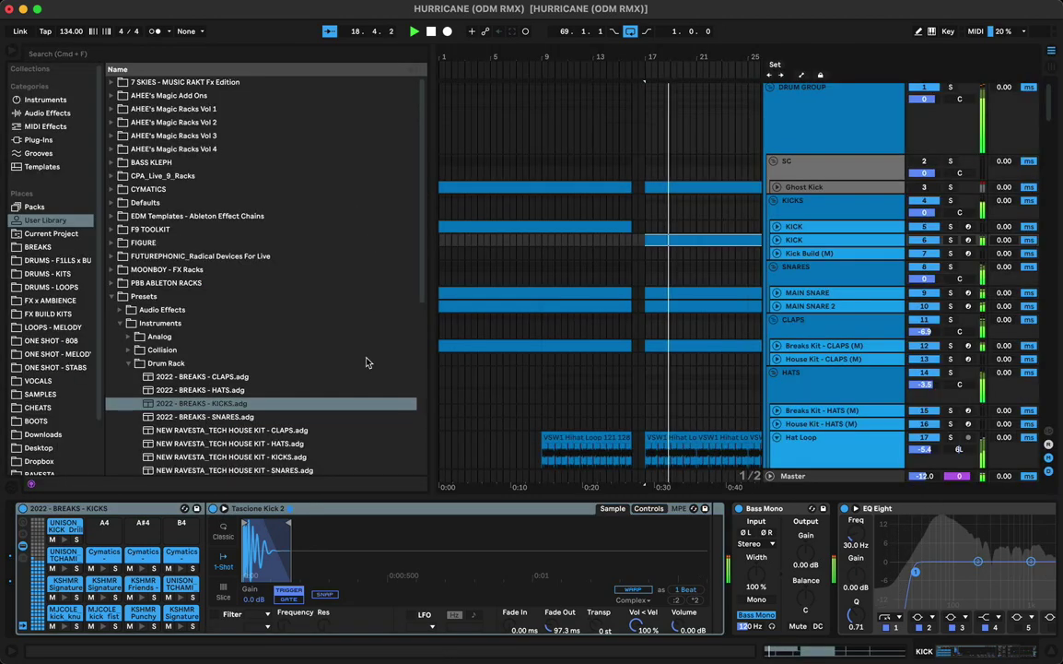
# Step: Transpose all kick notes in the duplicated KICK track's clip down from PMGR2_Kick_Beefy_F to the KSHMR_Punchy_Kick_12 sample
pyautogui.doubleClick(685, 241)
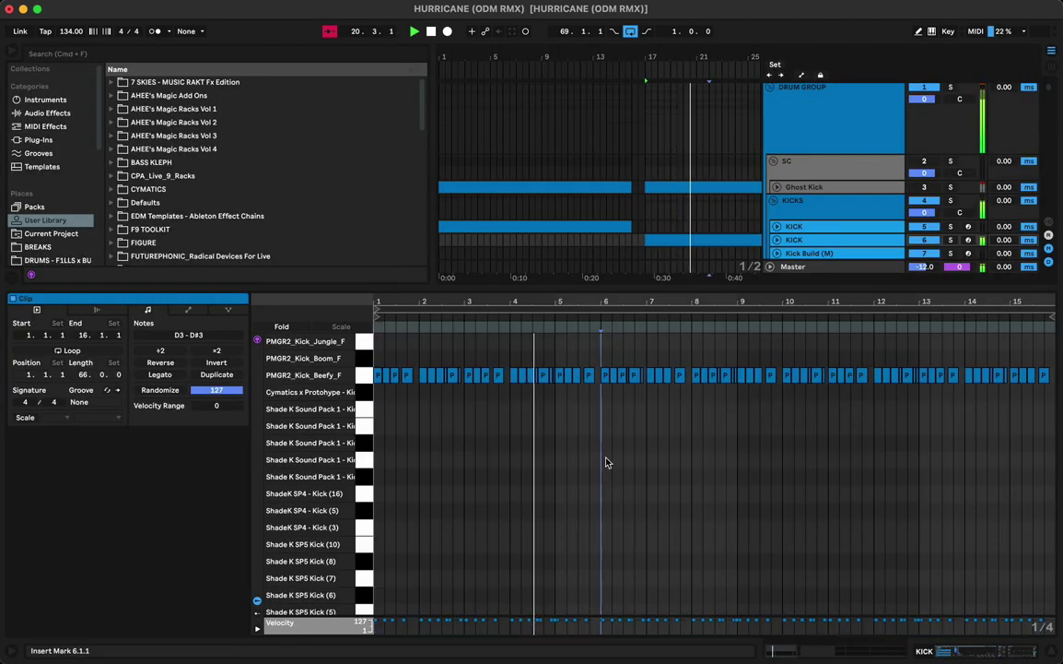
pyautogui.press('space')
pyautogui.press('Down')
pyautogui.press('Down')
pyautogui.press('Down')
pyautogui.press('Down')
pyautogui.press('Down')
pyautogui.press('Down')
pyautogui.press('Down')
pyautogui.press('Down')
pyautogui.press('Down')
pyautogui.press('Down')
pyautogui.press('Down')
pyautogui.press('Down')
pyautogui.press('Down')
pyautogui.press('Down')
pyautogui.press('Down')
pyautogui.press('Down')
pyautogui.press('Down')
pyautogui.press('Down')
pyautogui.press('Down')
pyautogui.press('Down')
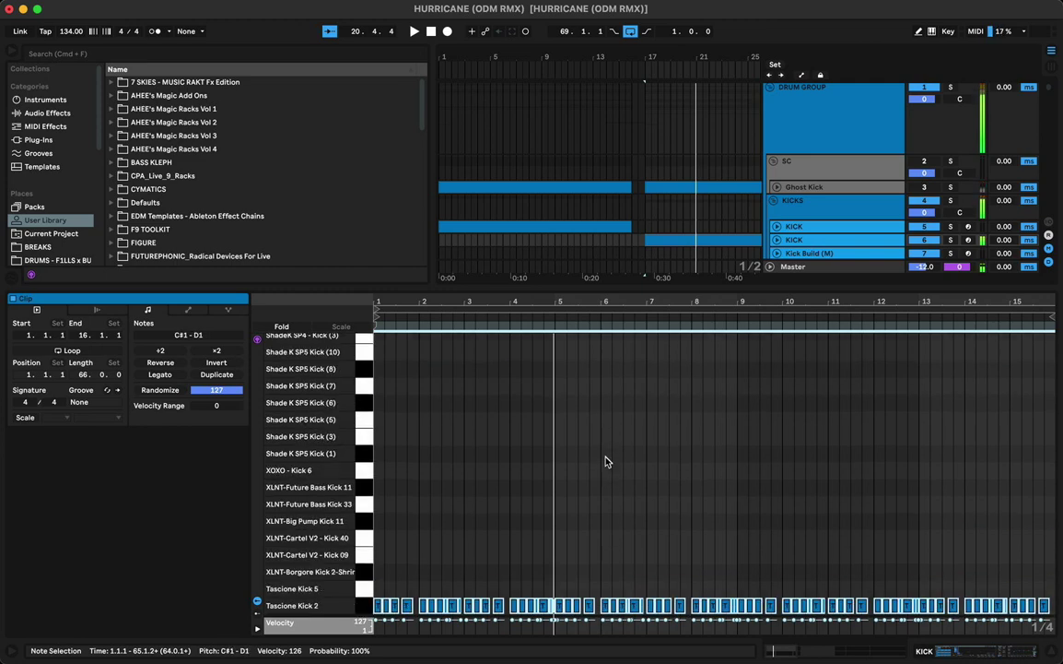
pyautogui.press('Down')
pyautogui.press('Down')
pyautogui.press('Down')
pyautogui.press('Down')
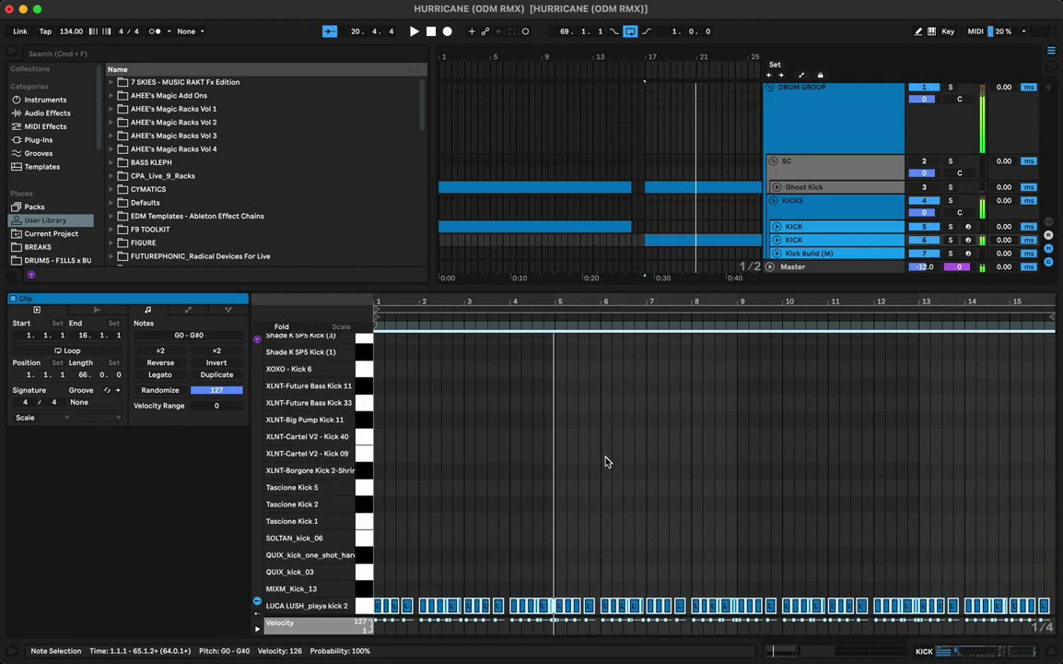
pyautogui.press('Down')
pyautogui.press('Down')
pyautogui.press('Down')
pyautogui.press('Down')
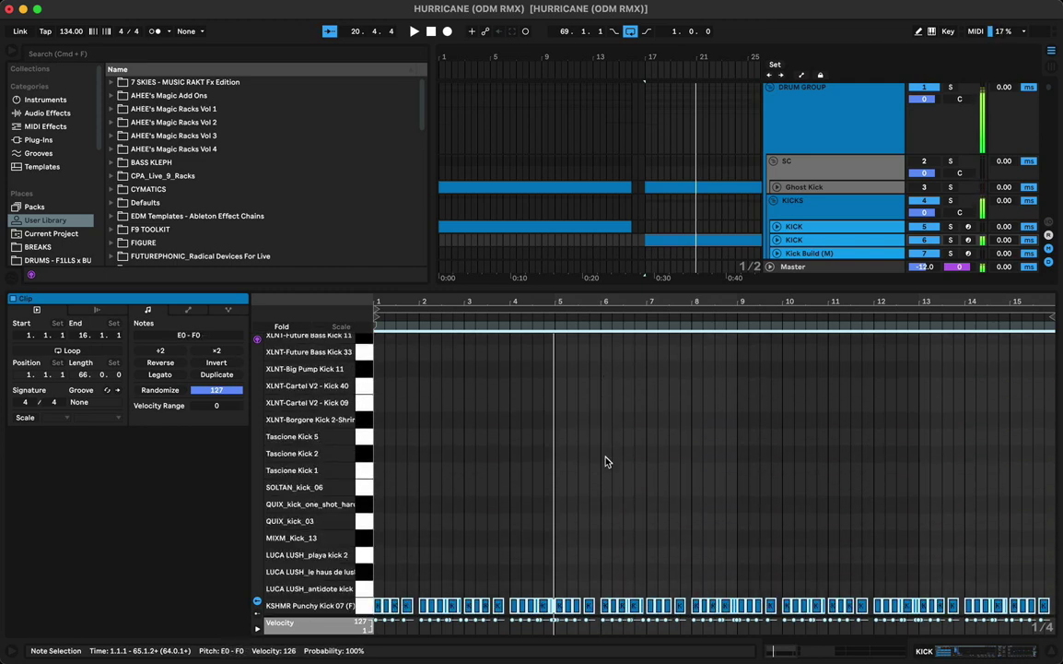
pyautogui.press('Down')
pyautogui.press('Down')
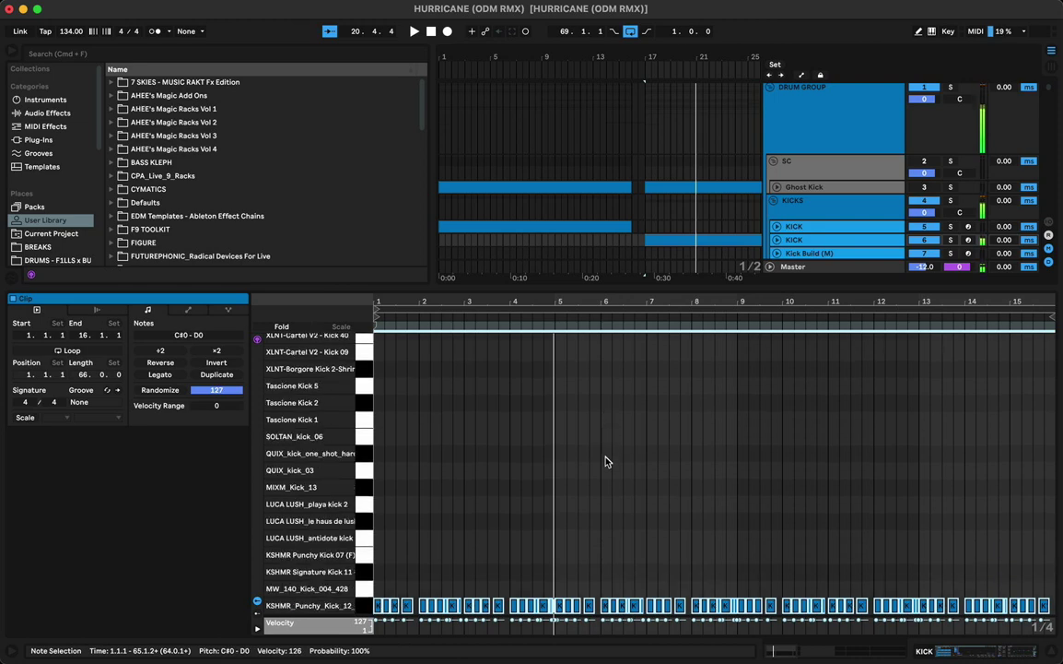
# Step: Play the drop with the new kick and fine-tune the duplicated KICK track's volume in the mixer
pyautogui.press('space')
pyautogui.press('Tab')
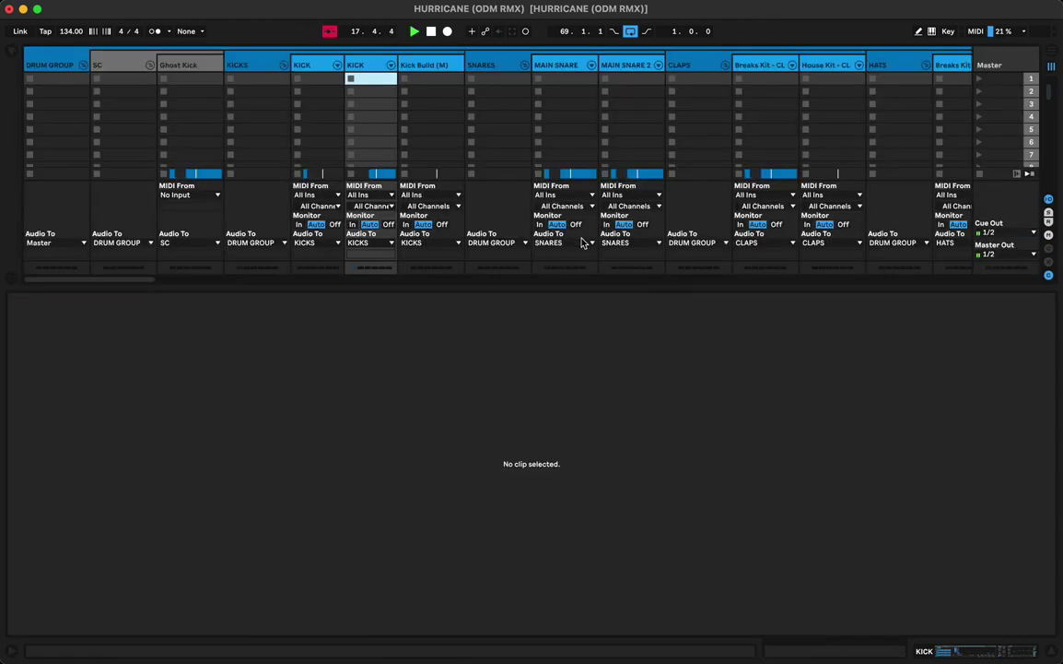
pyautogui.moveTo(440, 287); pyautogui.dragTo(401, 470)
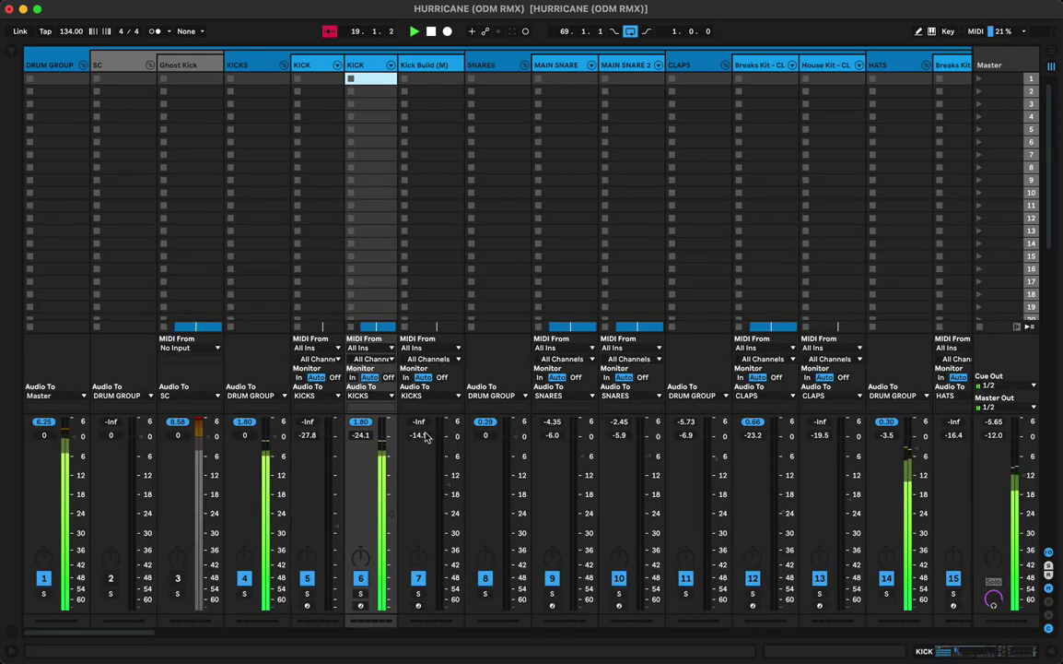
pyautogui.moveTo(392, 515); pyautogui.dragTo(392, 517)
pyautogui.press('Tab')
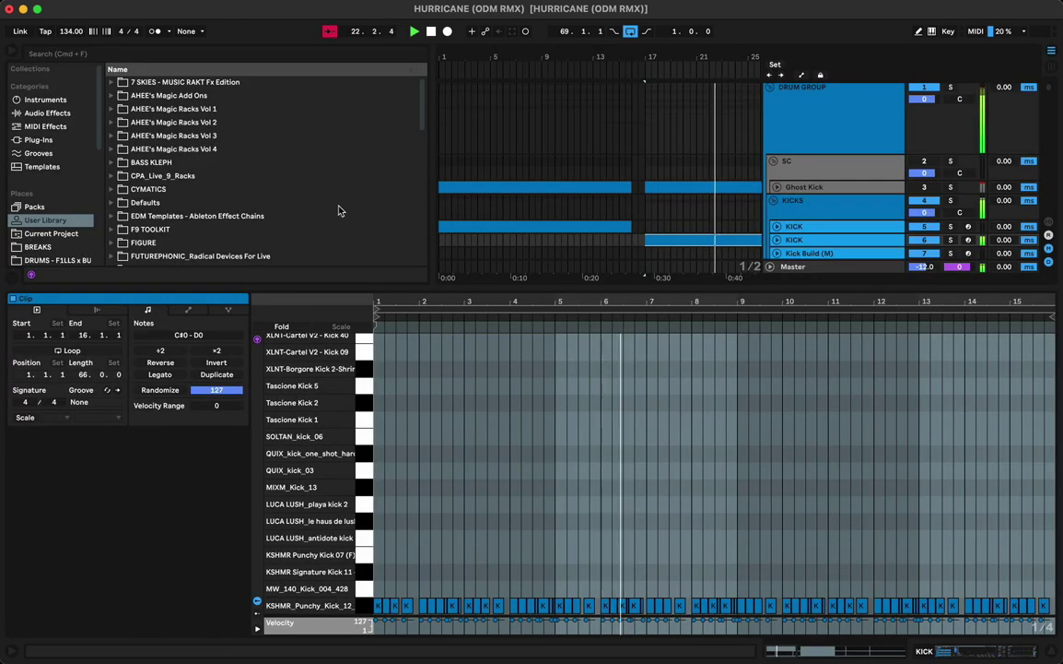
# Step: Play back the transition into the drop from bars 13 and 15 to compare the two kick sounds
pyautogui.click(596, 214)
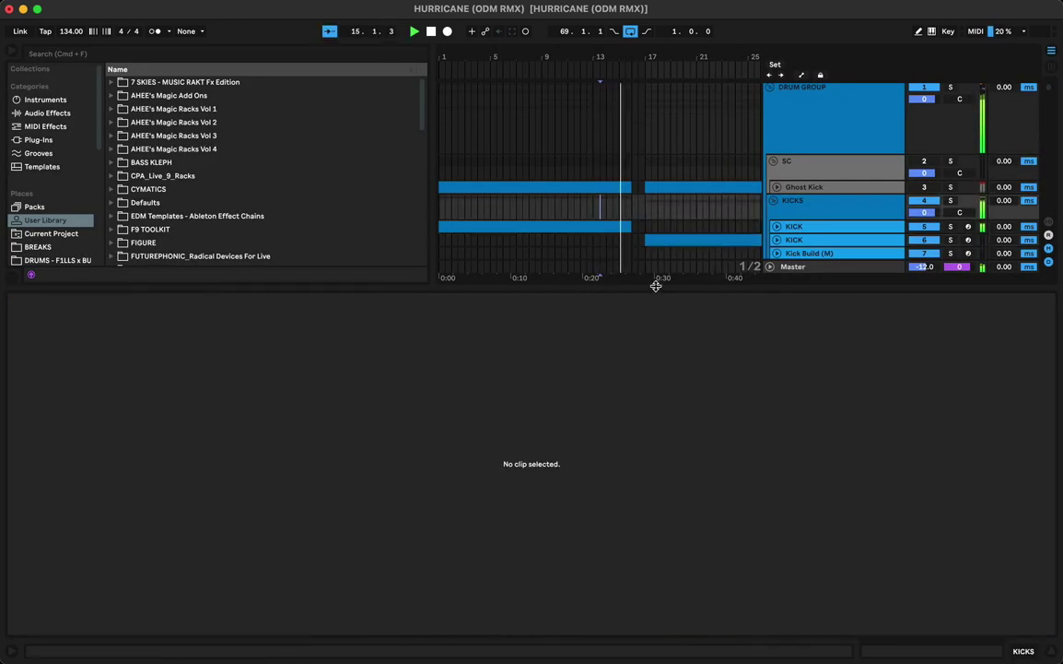
pyautogui.press('super+alt+l')
pyautogui.click(665, 214)
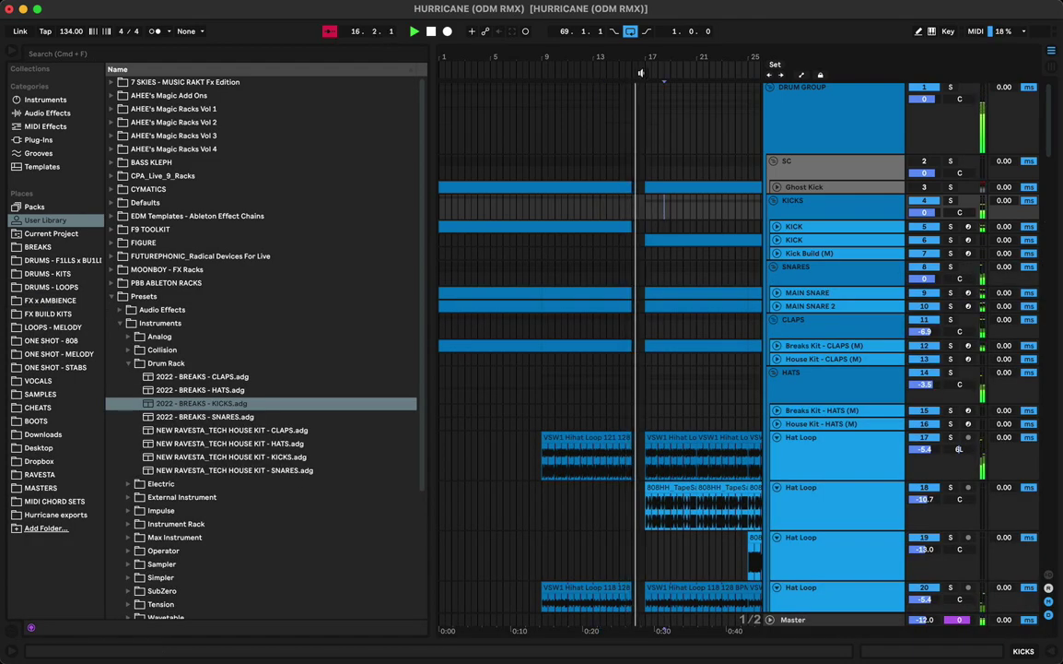
pyautogui.moveTo(655, 59); pyautogui.dragTo(548, 256)
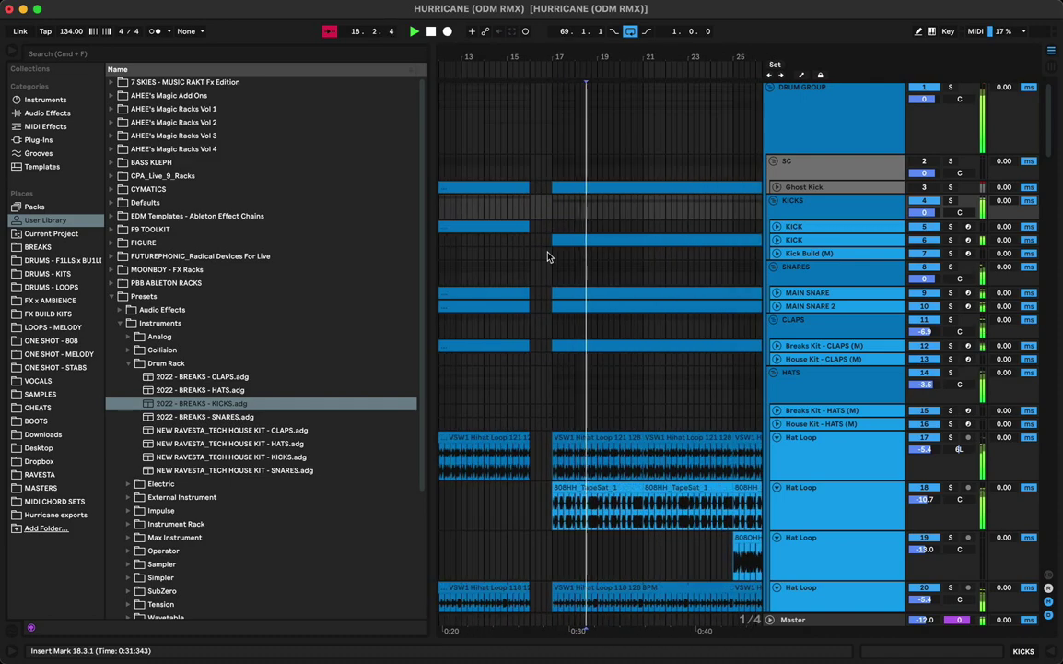
pyautogui.click(513, 206)
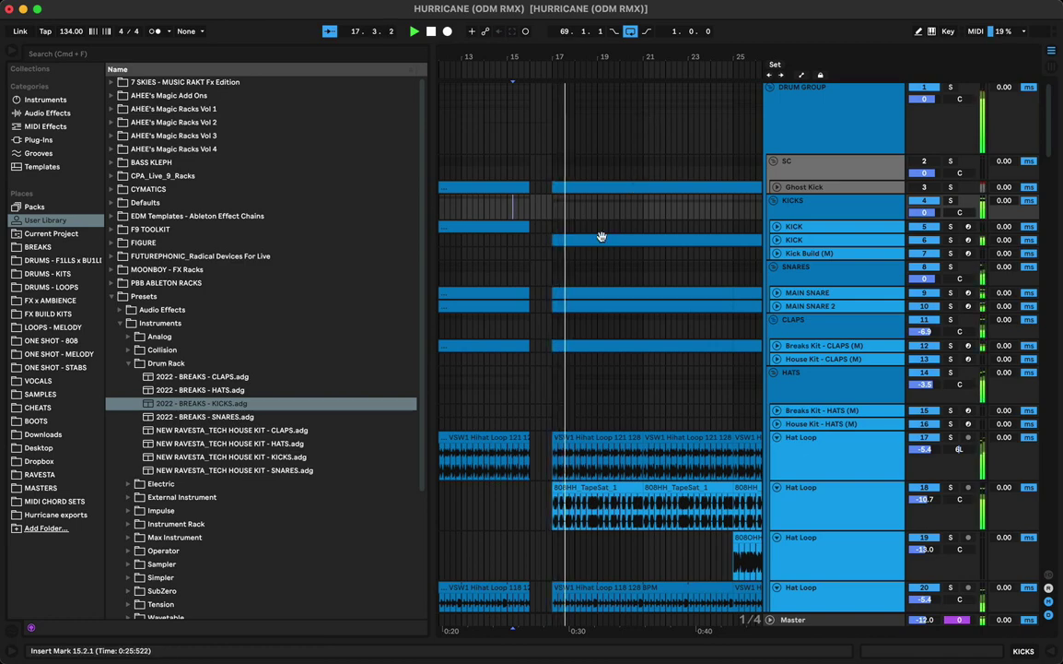
# Step: Shorten the Intro Sub clip so it ends at 16.3.1, and play back the intro
pyautogui.scroll(-10, 604, 244)
pyautogui.scroll(-8, 606, 253)
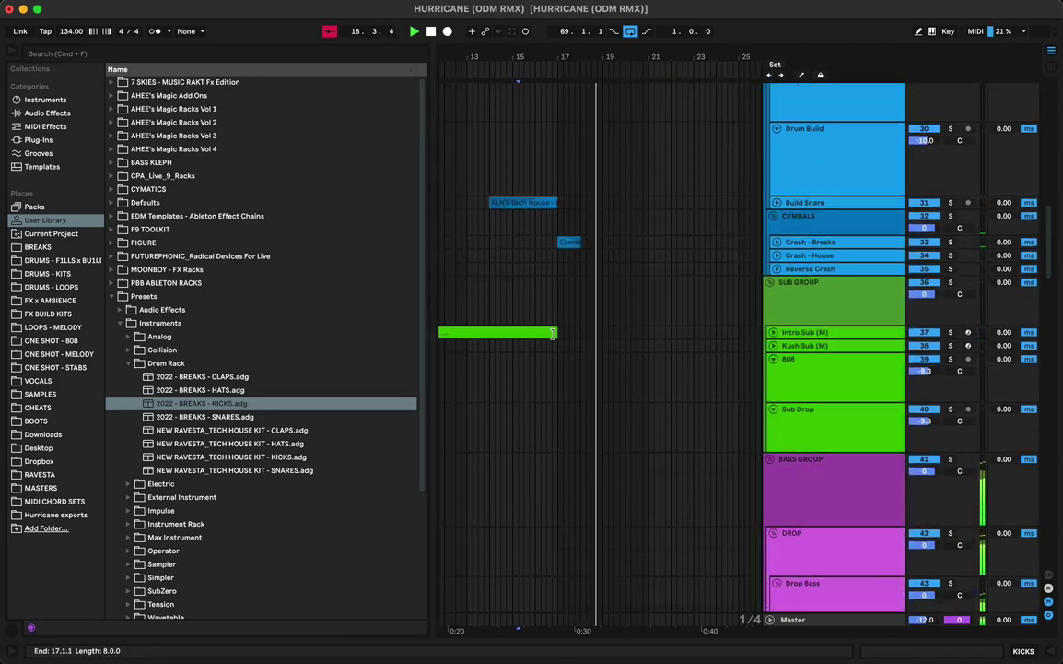
pyautogui.moveTo(555, 333); pyautogui.dragTo(547, 334)
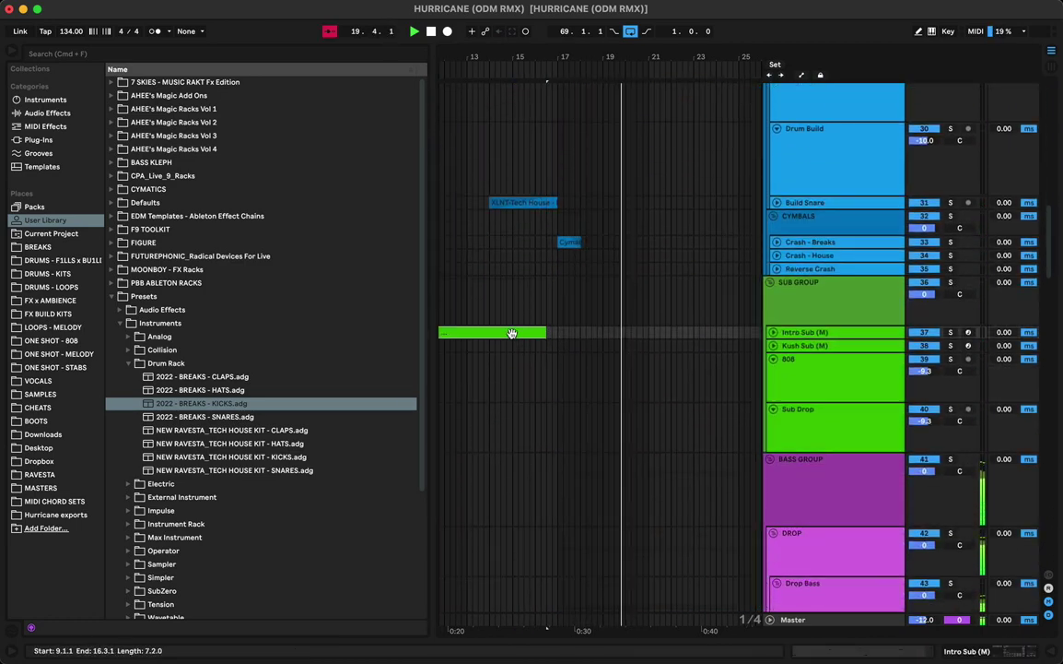
pyautogui.press('space')
pyautogui.press('space')
# Step: Lower the G0 notes at bars 3 and 7 of the Intro Sub clip to E0
pyautogui.doubleClick(636, 333)
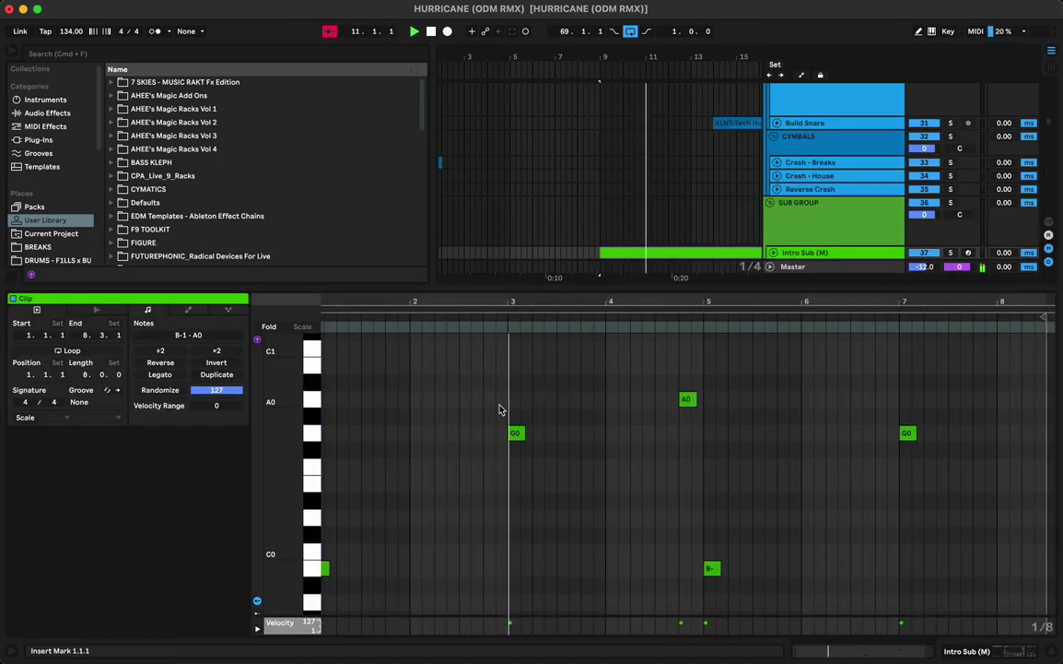
pyautogui.click(514, 434)
pyautogui.moveTo(514, 438); pyautogui.dragTo(516, 478)
pyautogui.click(493, 318)
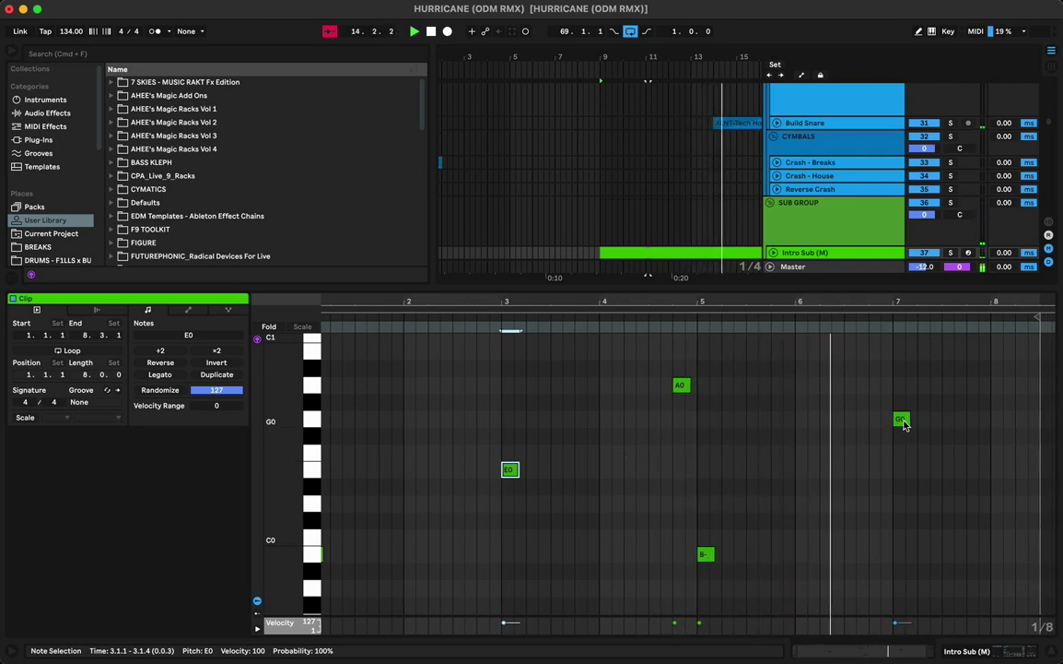
pyautogui.moveTo(915, 425); pyautogui.dragTo(915, 473)
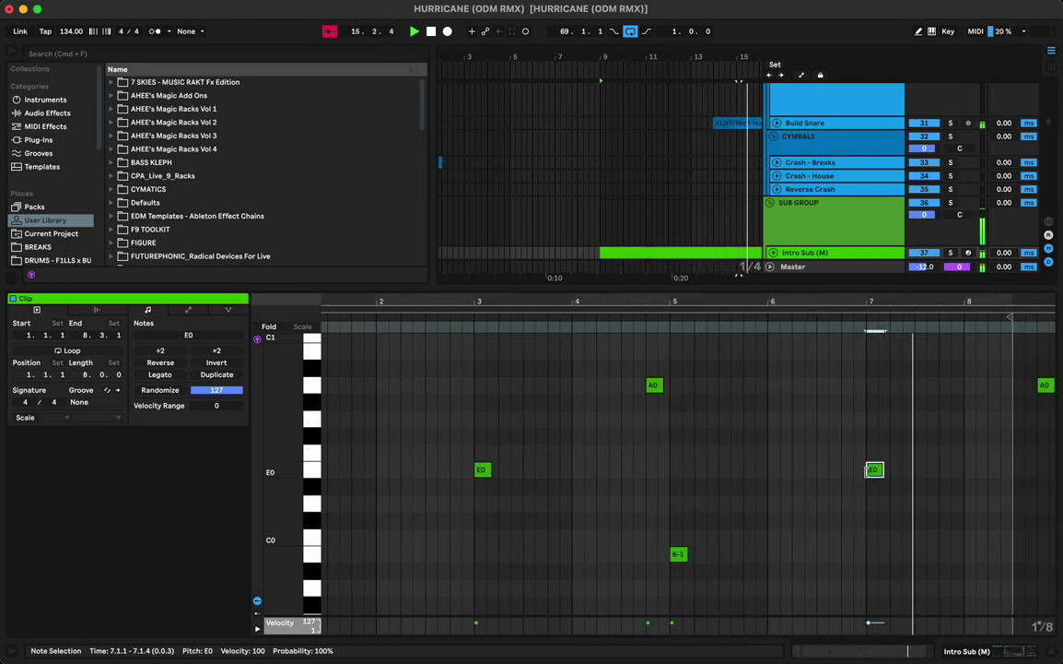
# Step: Listen through the transition into the drop, and replay the Intro Sub clip from bar 9 with its notes open
pyautogui.click(722, 223)
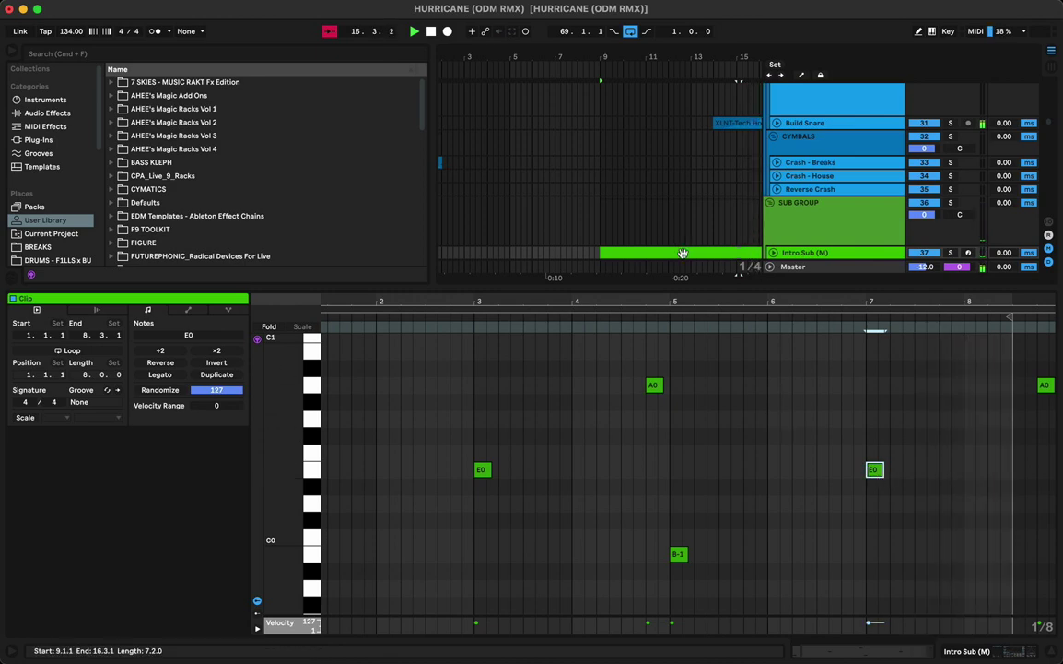
pyautogui.press('alt+super+l')
pyautogui.moveTo(627, 55); pyautogui.dragTo(531, 27)
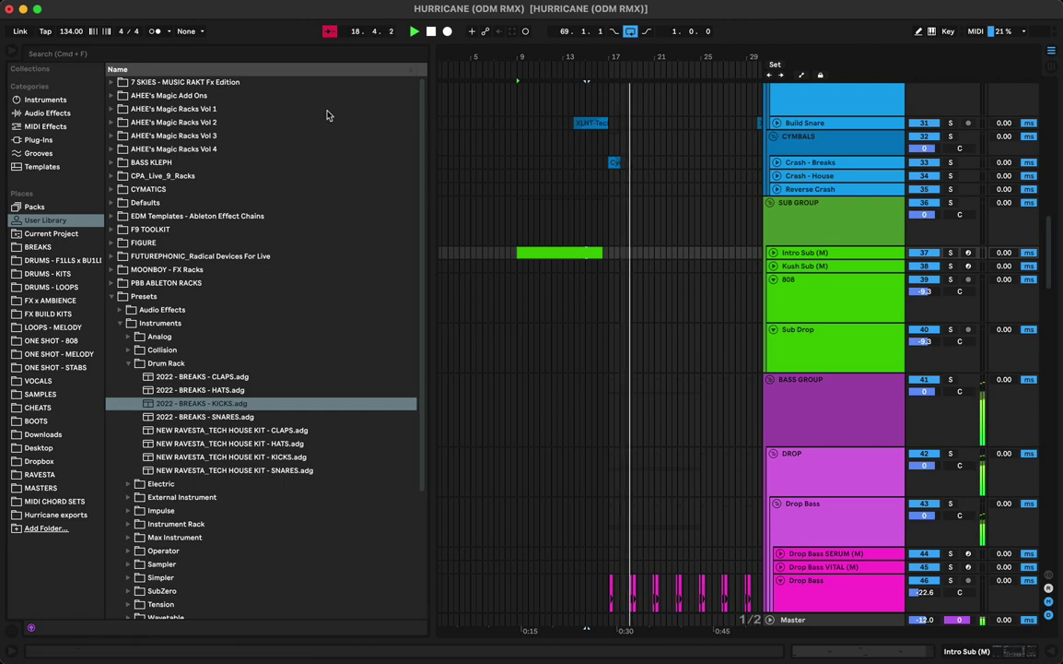
pyautogui.doubleClick(538, 253)
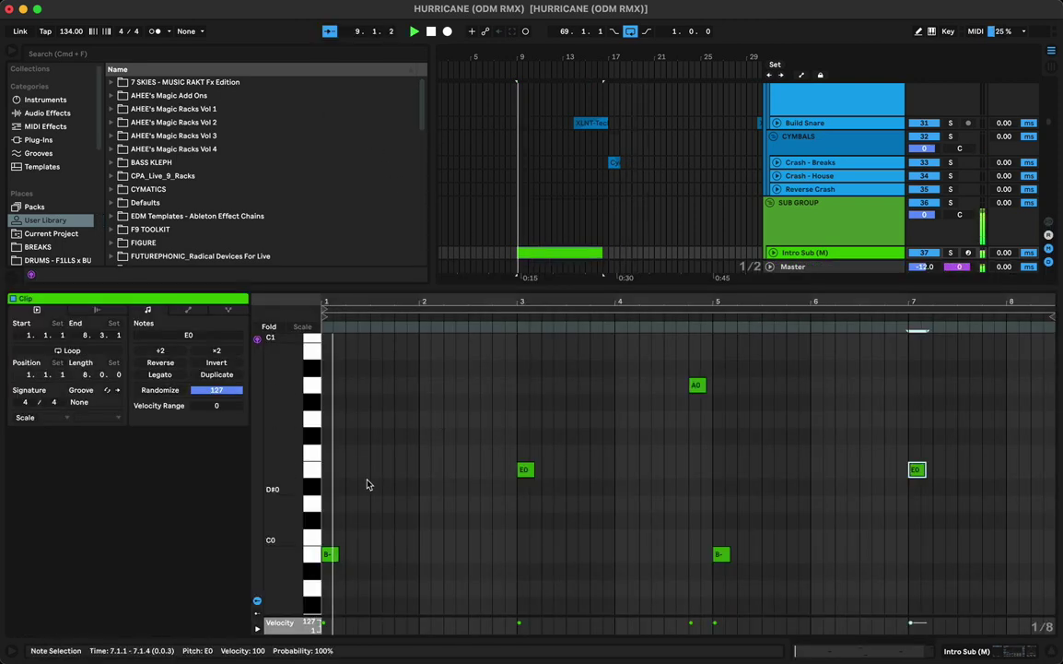
# Step: Search the ONE SHOT - 808 folder for "_C_" and preview the Drums that Knock Vol 5 808 samples
pyautogui.click(61, 57)
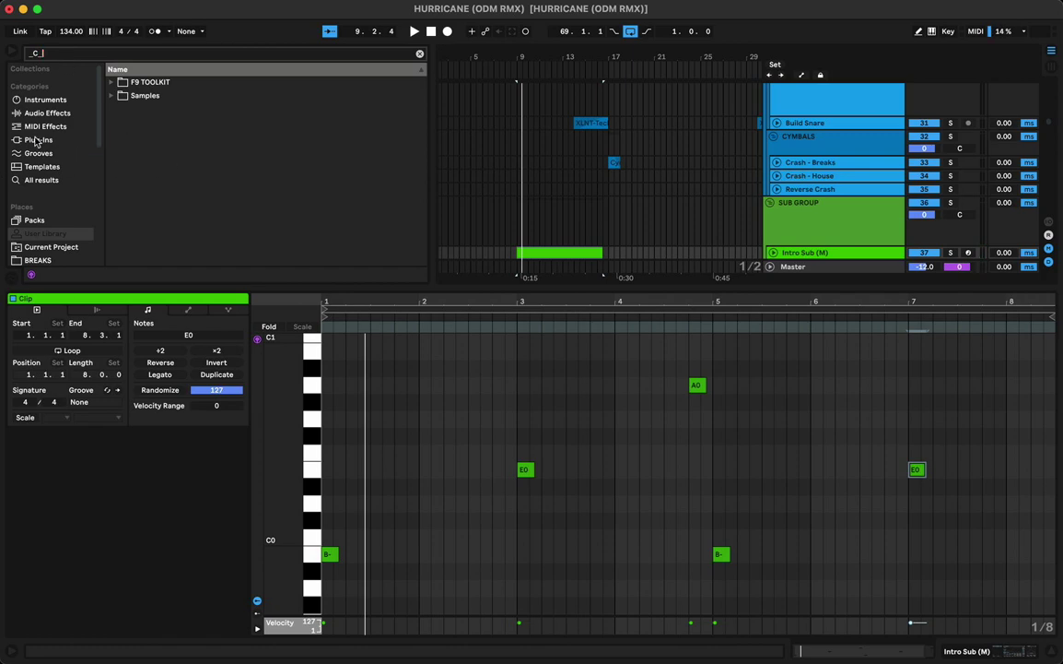
pyautogui.scroll(-5, 50, 199)
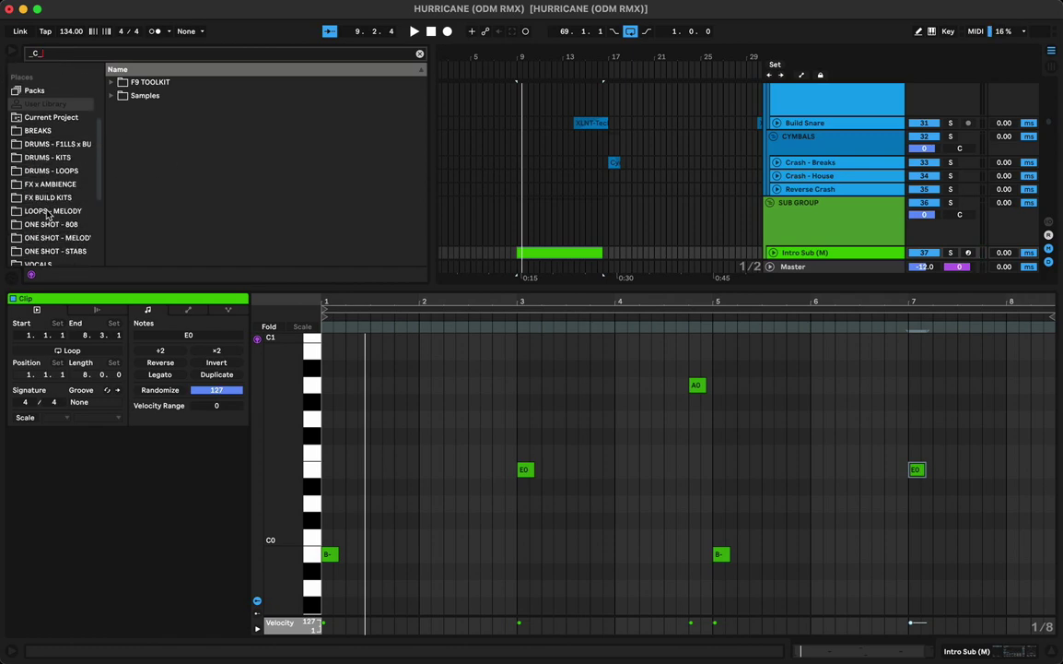
pyautogui.press('Down')
pyautogui.click(184, 165)
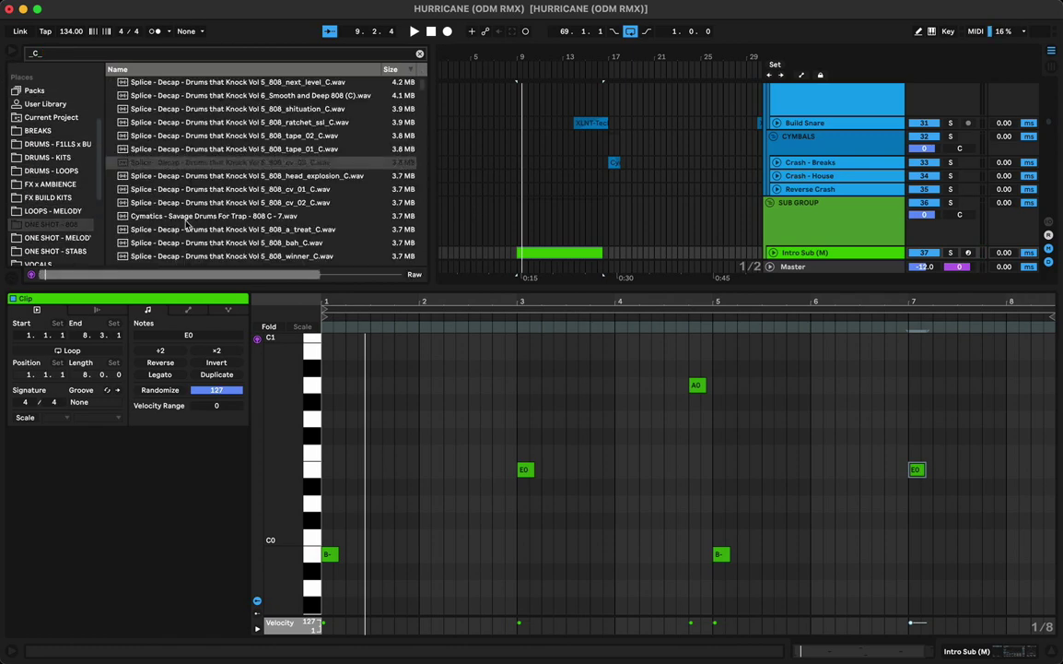
pyautogui.click(187, 217)
pyautogui.click(196, 232)
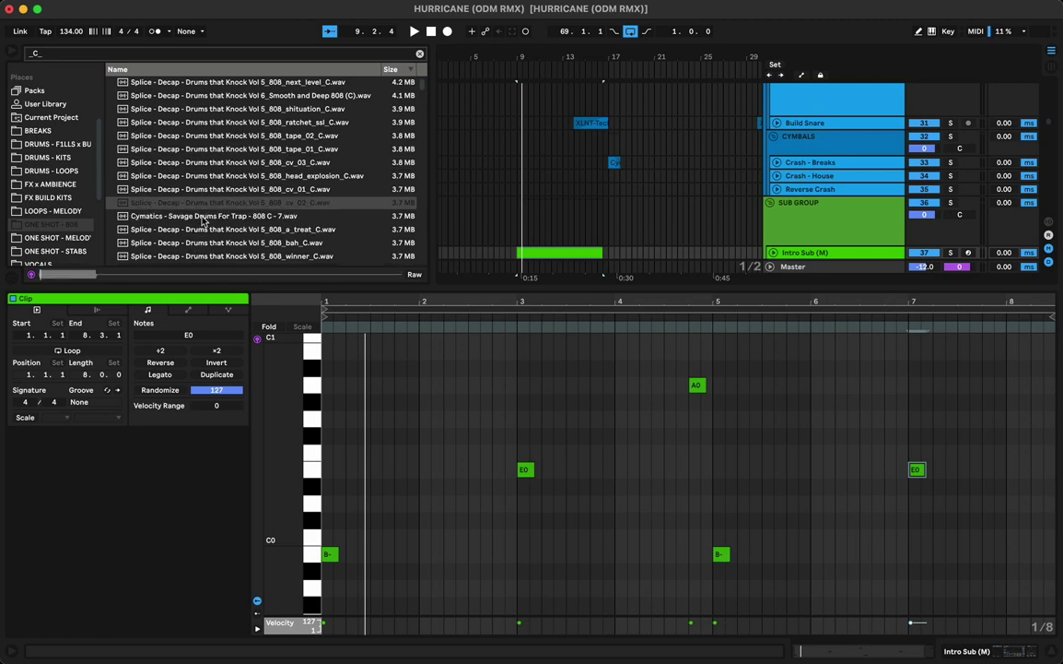
pyautogui.click(202, 217)
pyautogui.scroll(-2, 189, 223)
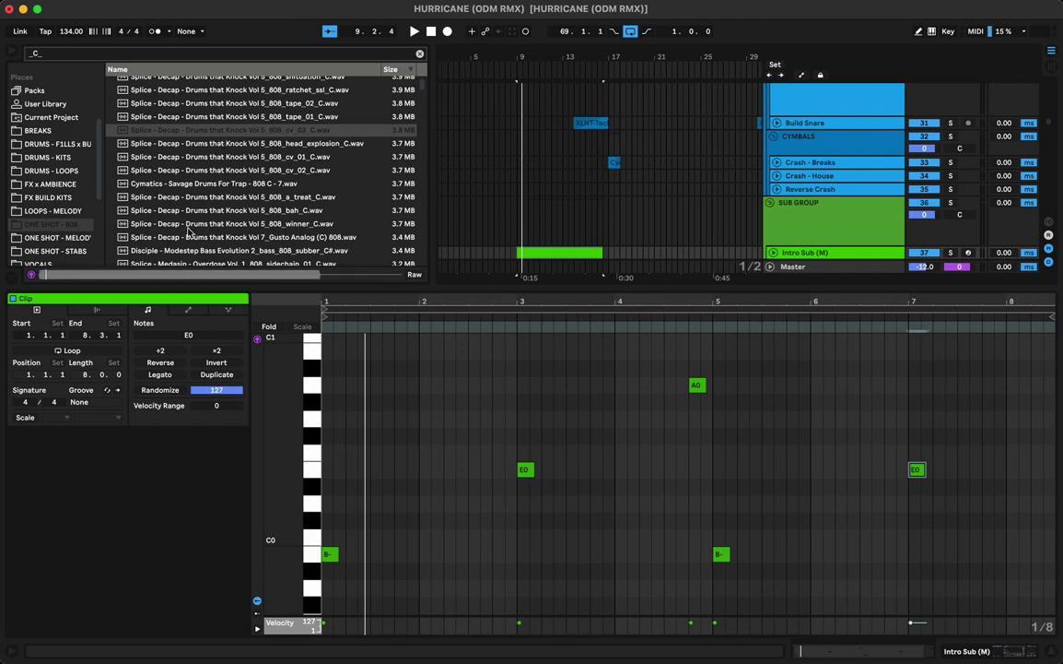
# Step: Audition the filtered 808 samples in order from Drums that Knock Vol 5_808_cv_03_C through BVKER - Disrupted Phonk 808 - 46
pyautogui.press('Down')
pyautogui.press('Down')
pyautogui.press('Down')
pyautogui.press('Down')
pyautogui.press('Down')
pyautogui.press('Down')
pyautogui.press('Down')
pyautogui.press('Down')
pyautogui.press('Down')
pyautogui.press('Down')
pyautogui.press('Down')
pyautogui.press('Down')
pyautogui.press('Down')
pyautogui.press('Down')
pyautogui.press('Down')
pyautogui.press('Down')
pyautogui.press('Down')
pyautogui.press('Down')
pyautogui.press('Down')
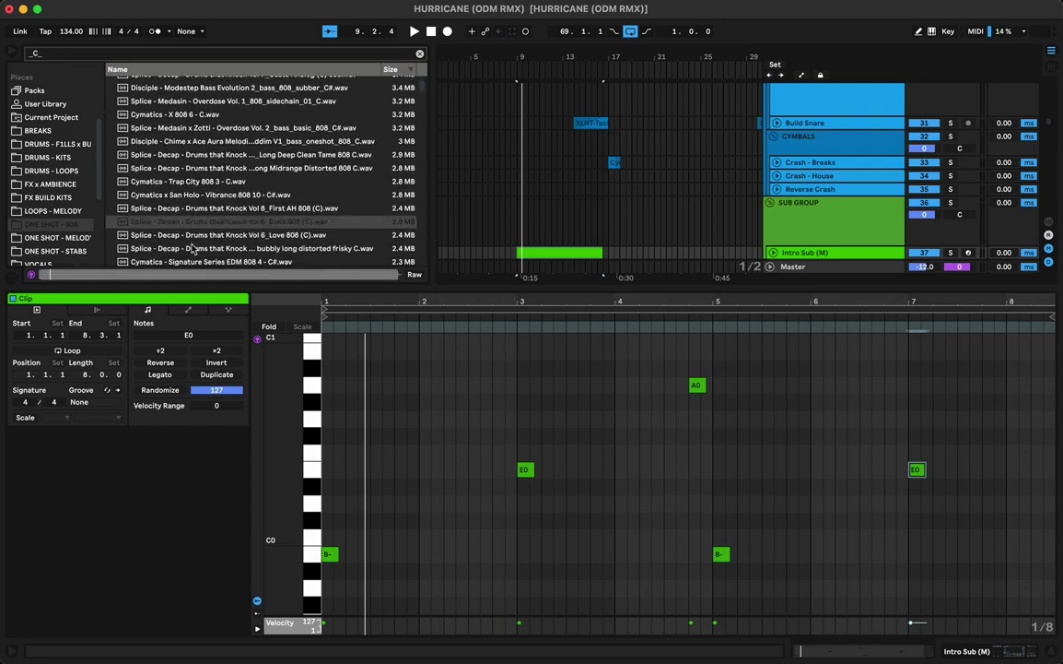
pyautogui.press('Down')
pyautogui.press('Up')
pyautogui.press('Up')
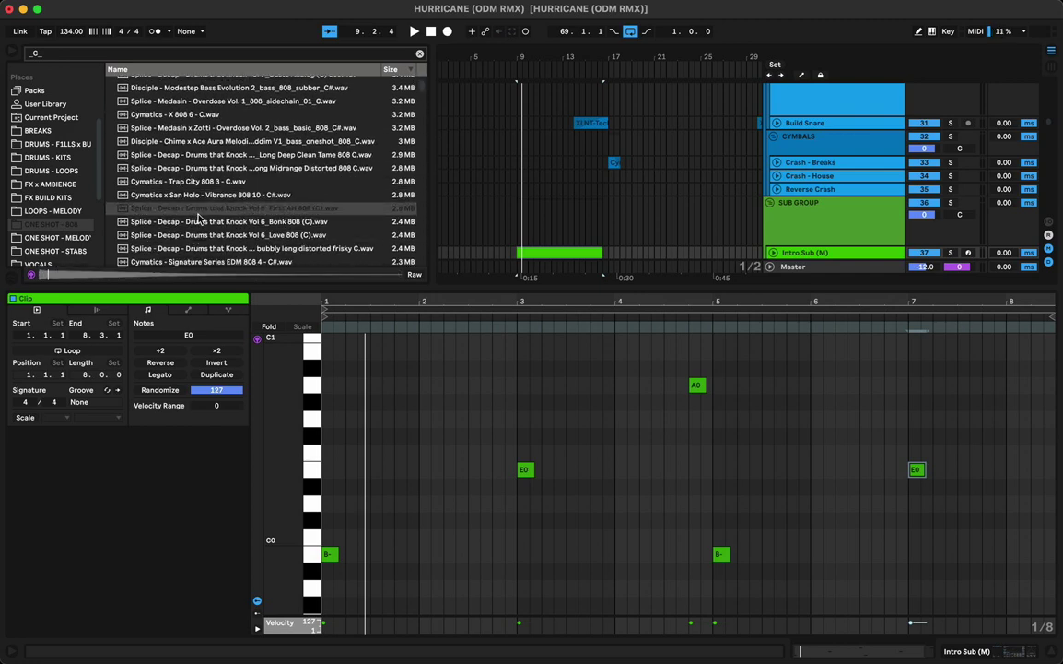
pyautogui.press('Down')
pyautogui.press('Down')
pyautogui.press('Down')
pyautogui.press('Down')
pyautogui.press('Down')
pyautogui.press('Down')
pyautogui.press('Down')
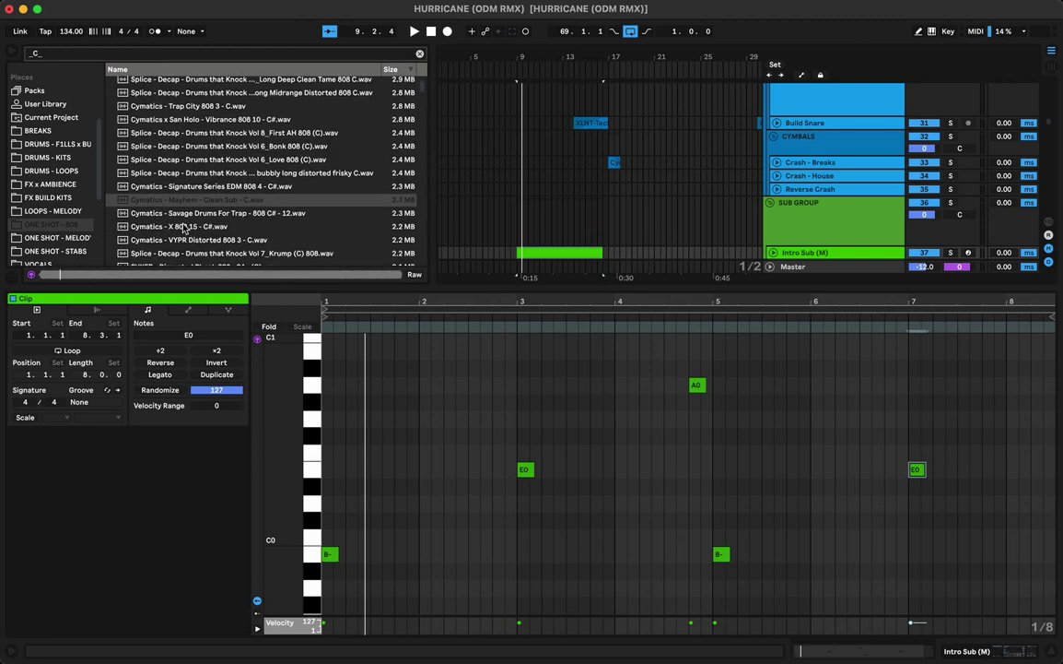
pyautogui.press('Down')
pyautogui.press('Down')
pyautogui.press('Down')
pyautogui.press('Down')
pyautogui.press('Down')
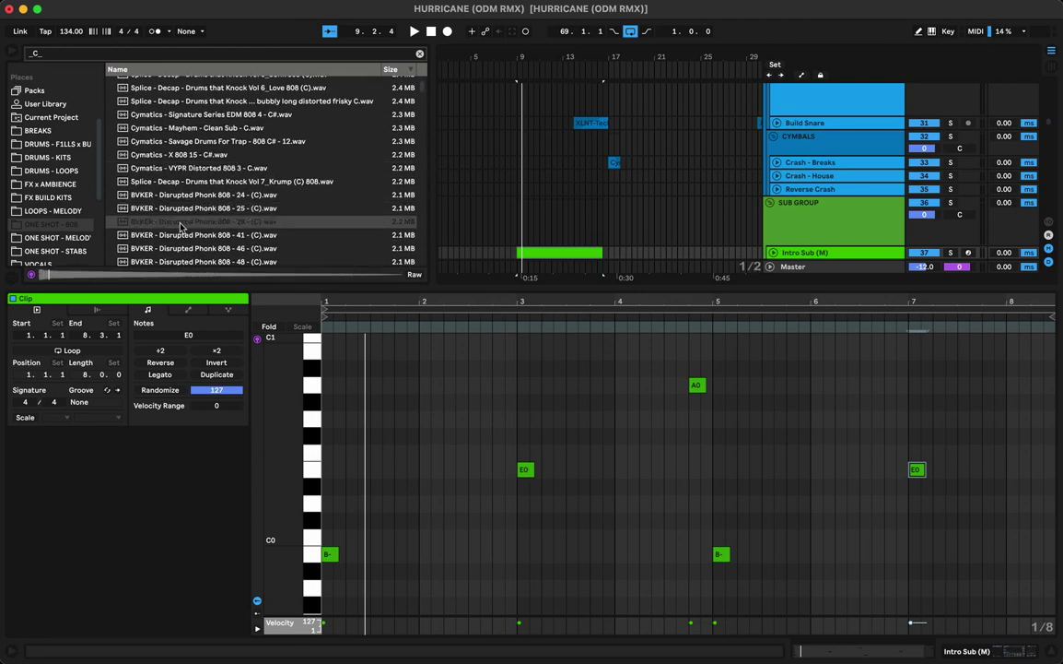
pyautogui.press('Down')
pyautogui.press('Down')
pyautogui.press('Down')
pyautogui.press('Down')
pyautogui.press('Down')
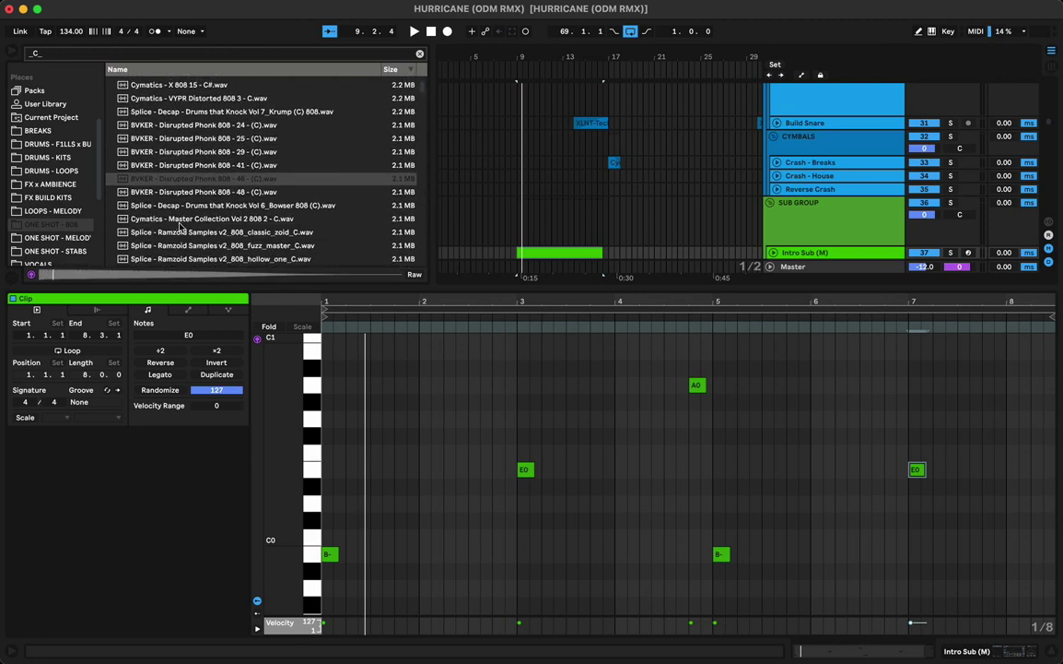
# Step: Audition the filtered 808 samples in order from Drums that Knock Vol 6_Bowser 808 through Oversampled - PROJECT X_808_03_C
pyautogui.click(188, 207)
pyautogui.press('Down')
pyautogui.press('Down')
pyautogui.press('Down')
pyautogui.press('Down')
pyautogui.press('Down')
pyautogui.press('Down')
pyautogui.press('Down')
pyautogui.press('Down')
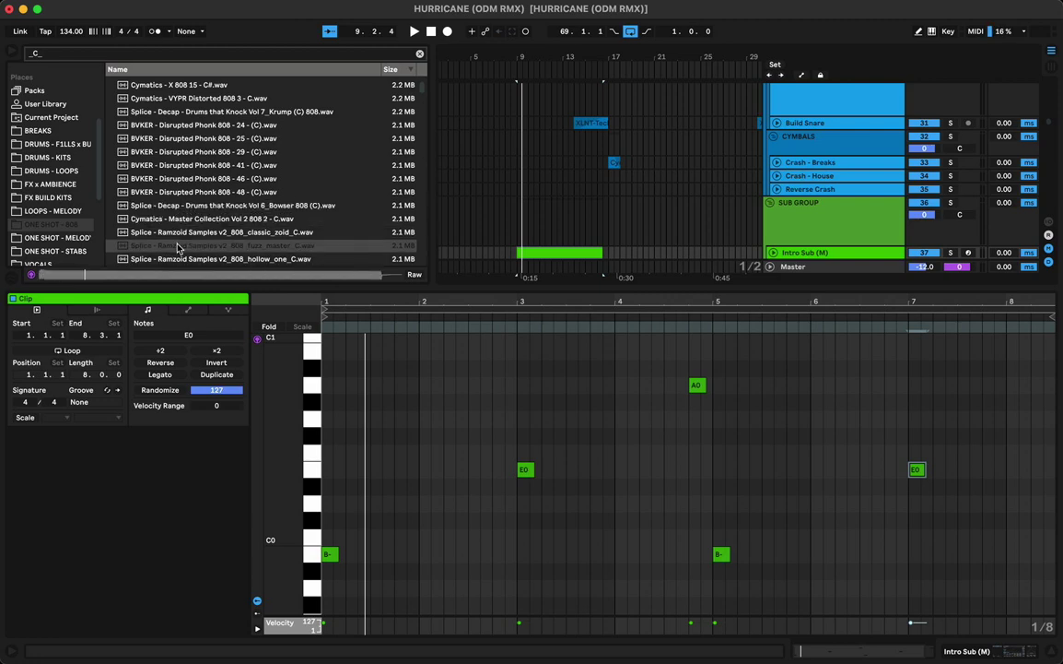
pyautogui.press('Down')
pyautogui.press('Down')
pyautogui.press('Down')
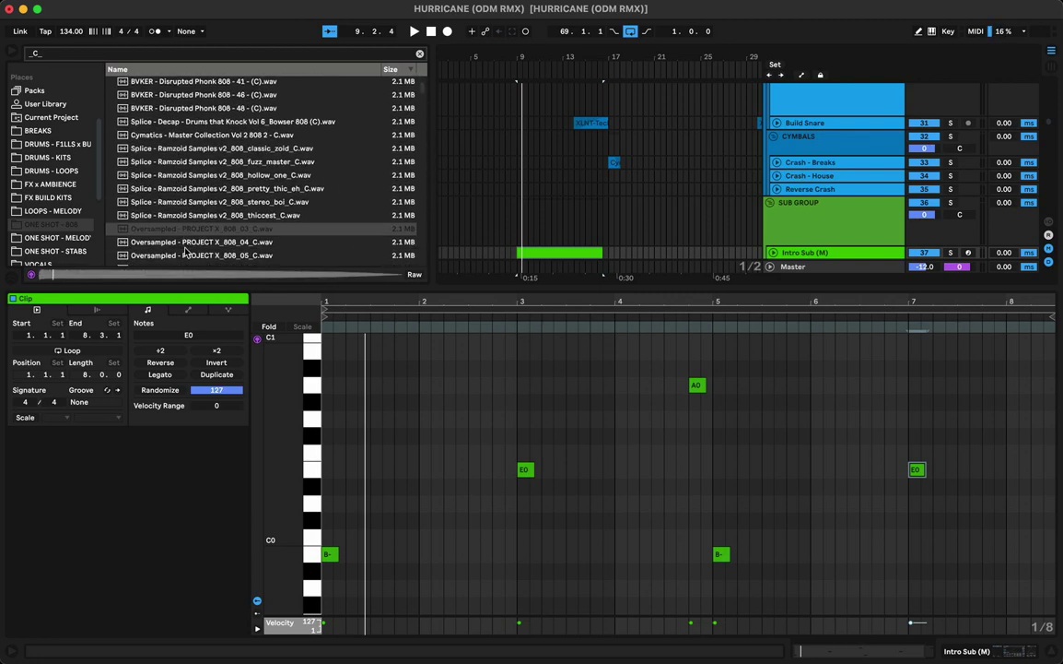
# Step: Audition the following 808 samples from Oversampled - PROJECT X_808_04_C through Ultrasonic - Future Bass Essentials - 808 30 - C
pyautogui.press('Down')
pyautogui.press('Down')
pyautogui.press('Down')
pyautogui.press('Down')
pyautogui.press('Down')
pyautogui.press('Down')
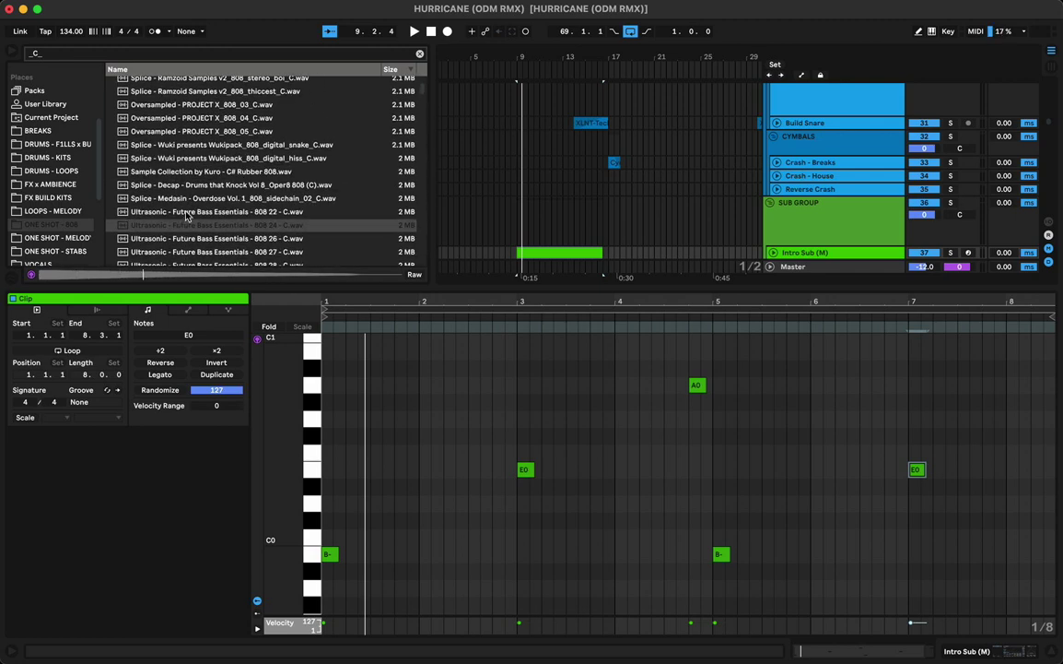
pyautogui.scroll(-2, 184, 226)
pyautogui.press('Down')
pyautogui.press('Down')
pyautogui.press('Down')
pyautogui.press('Down')
pyautogui.press('Down')
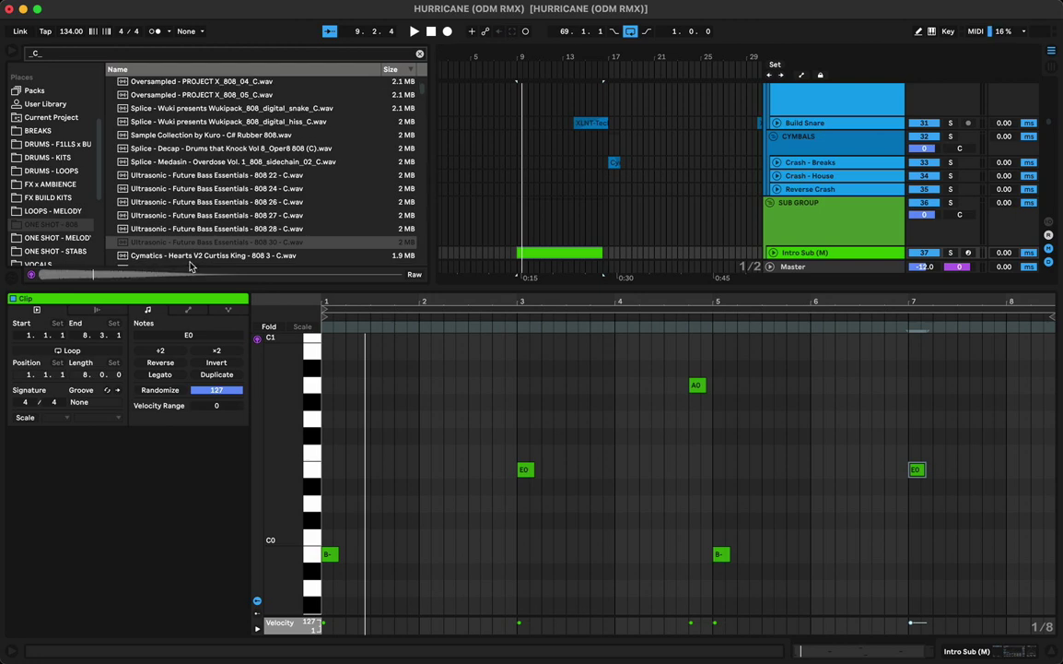
# Step: Preview the BVKER - Disrupted Phonk 808 - 33 and Cymatics - Bangin 808 4 - C samples
pyautogui.scroll(-2, 212, 253)
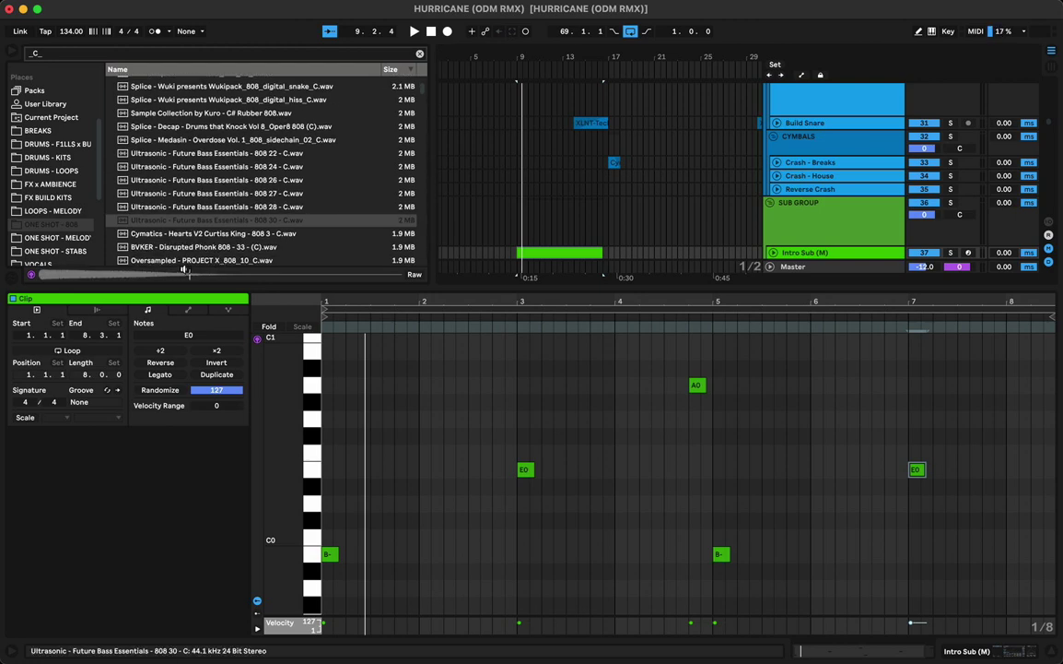
pyautogui.click(196, 247)
pyautogui.scroll(-3, 201, 253)
pyautogui.click(193, 229)
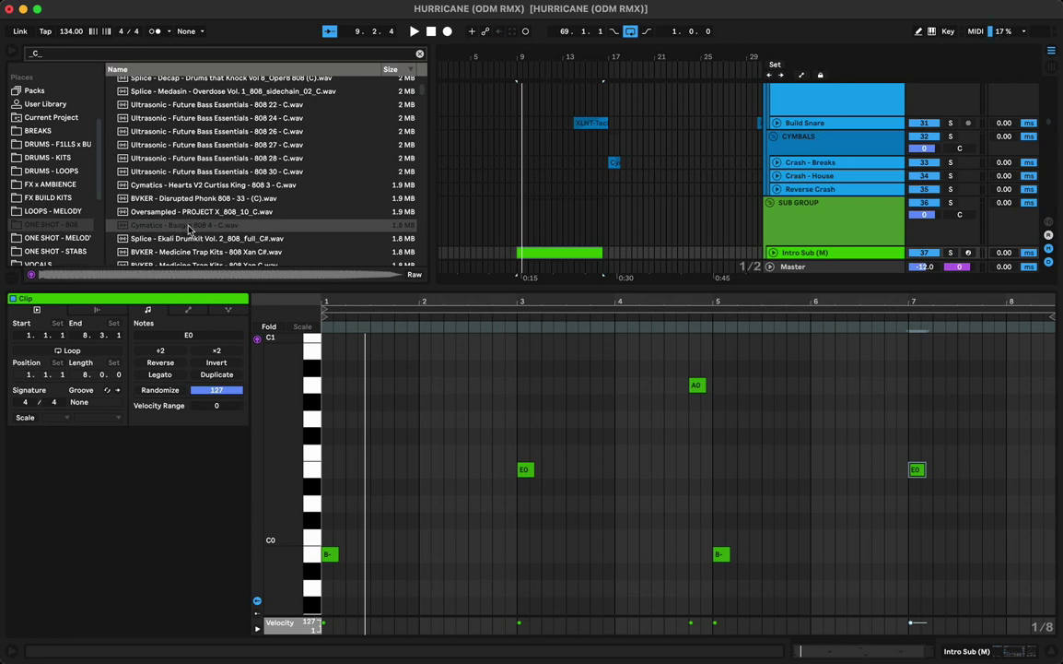
pyautogui.scroll(-3, 532, 224)
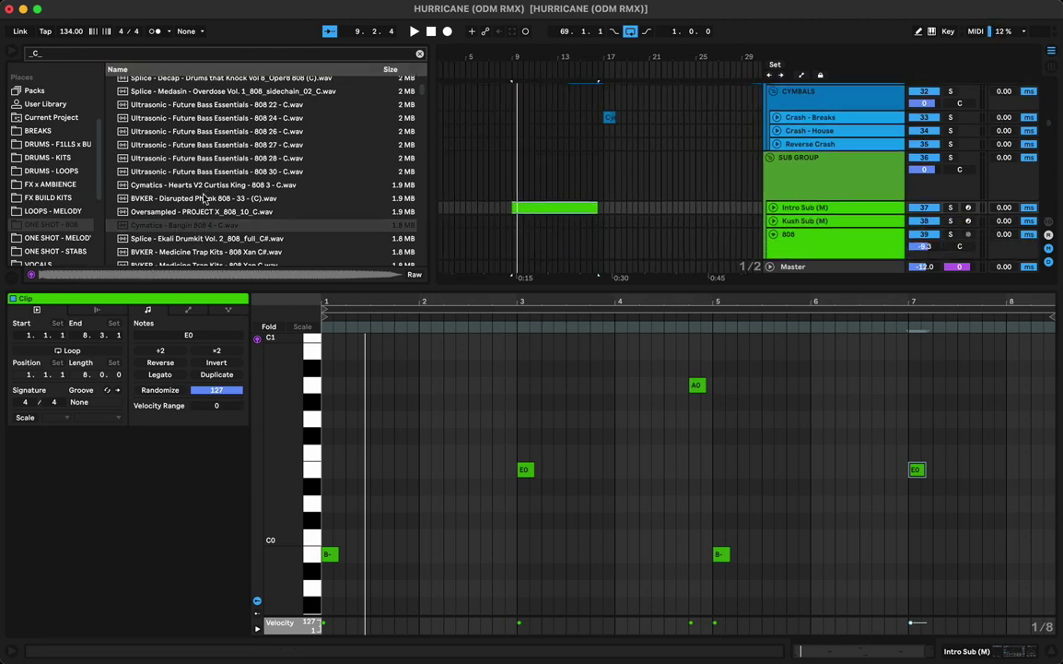
# Step: Place Cymatics - Bangin 808 4 - C.wav on the 808 track at bar 17, turn off its warping and start playback
pyautogui.moveTo(165, 229); pyautogui.dragTo(605, 235)
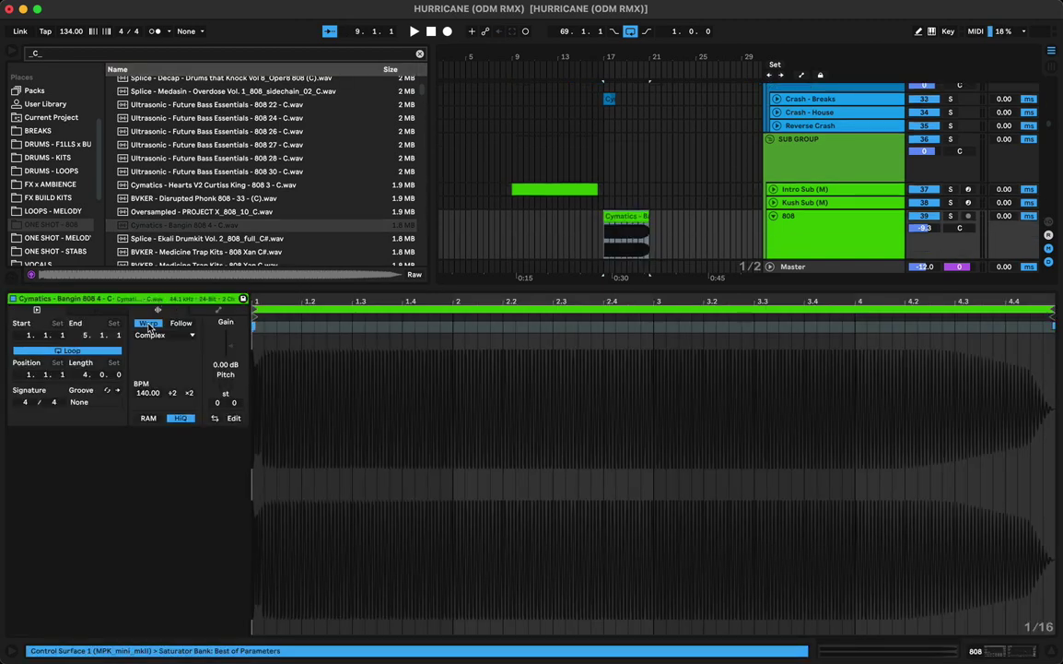
pyautogui.click(149, 323)
pyautogui.press('space')
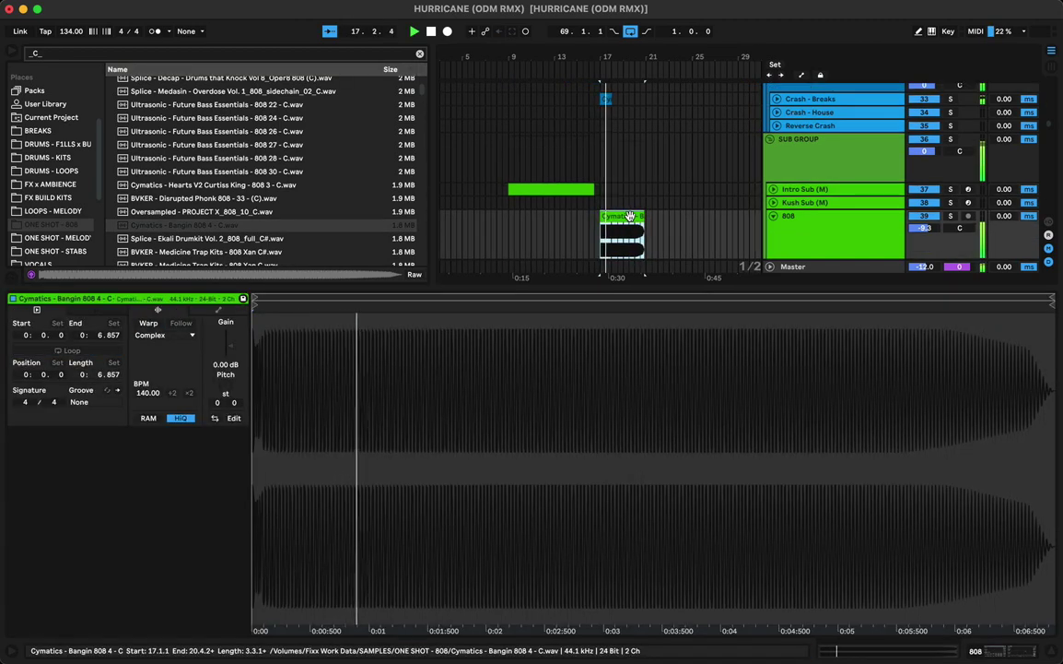
# Step: Replay the drop from bar 17 several times to judge the new 808 clip against the other tracks
pyautogui.press('space')
pyautogui.press('space')
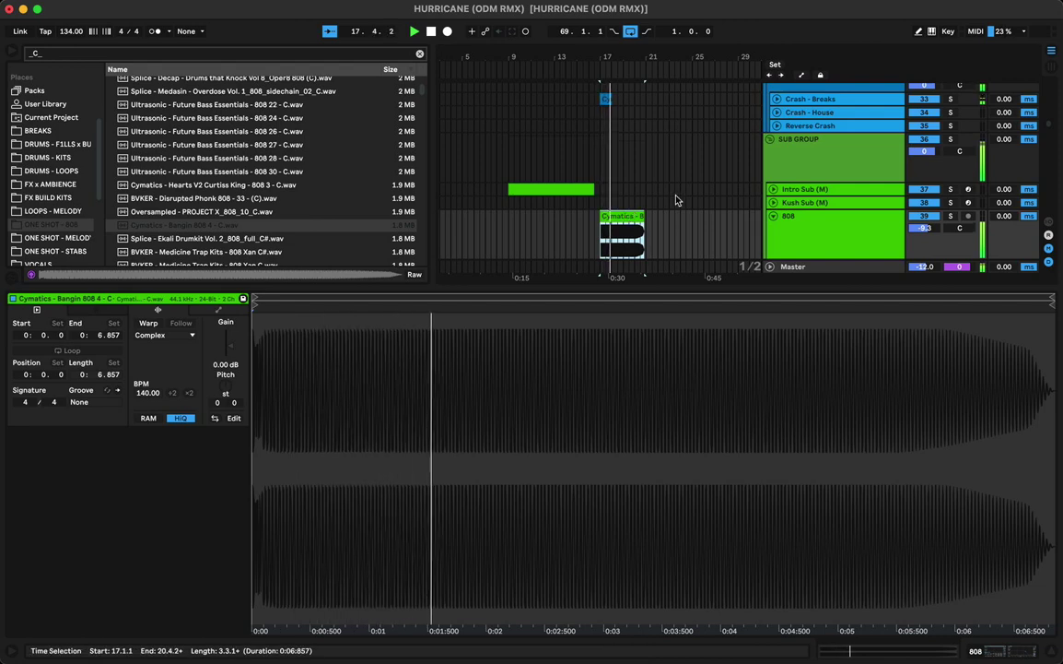
pyautogui.press('space')
pyautogui.press('space')
pyautogui.press('space')
pyautogui.press('space')
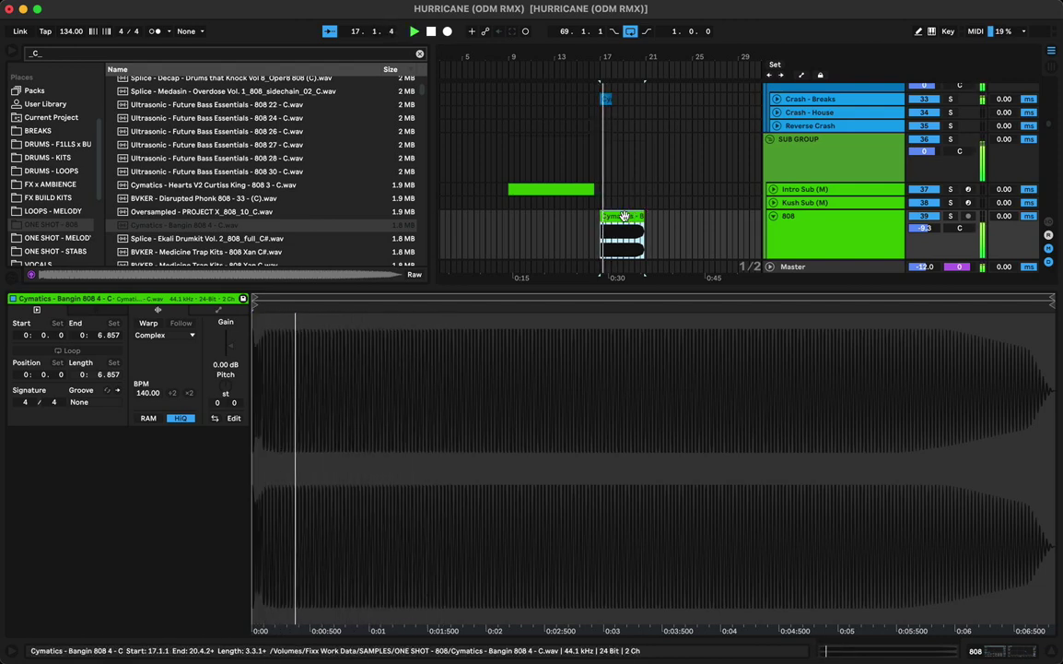
pyautogui.scroll(1, 625, 215)
pyautogui.scroll(1, 626, 217)
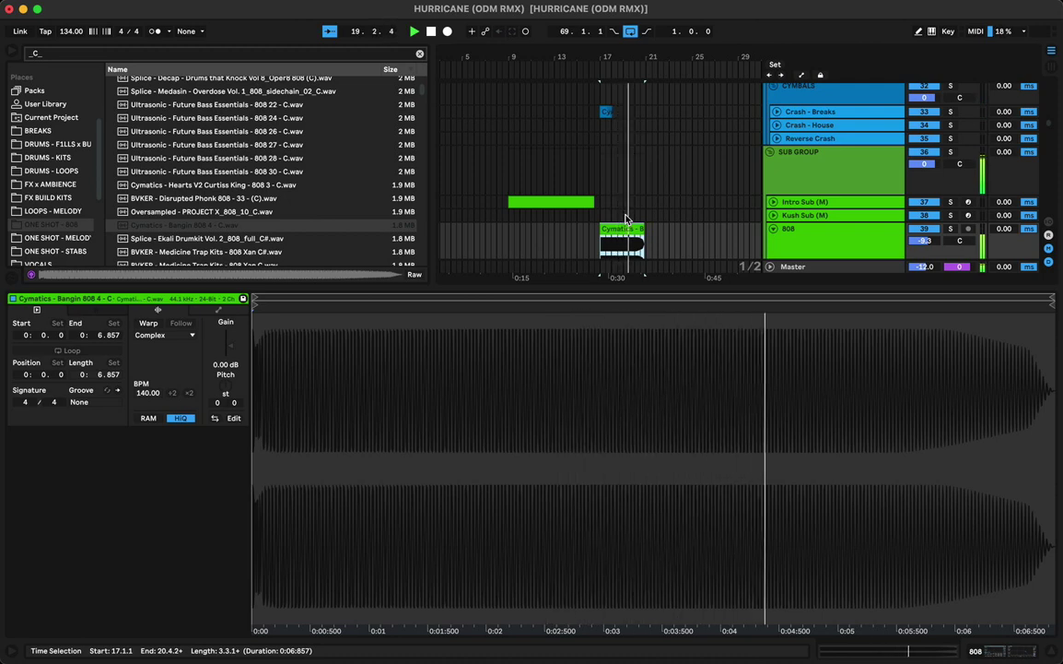
pyautogui.press('space')
pyautogui.press('space')
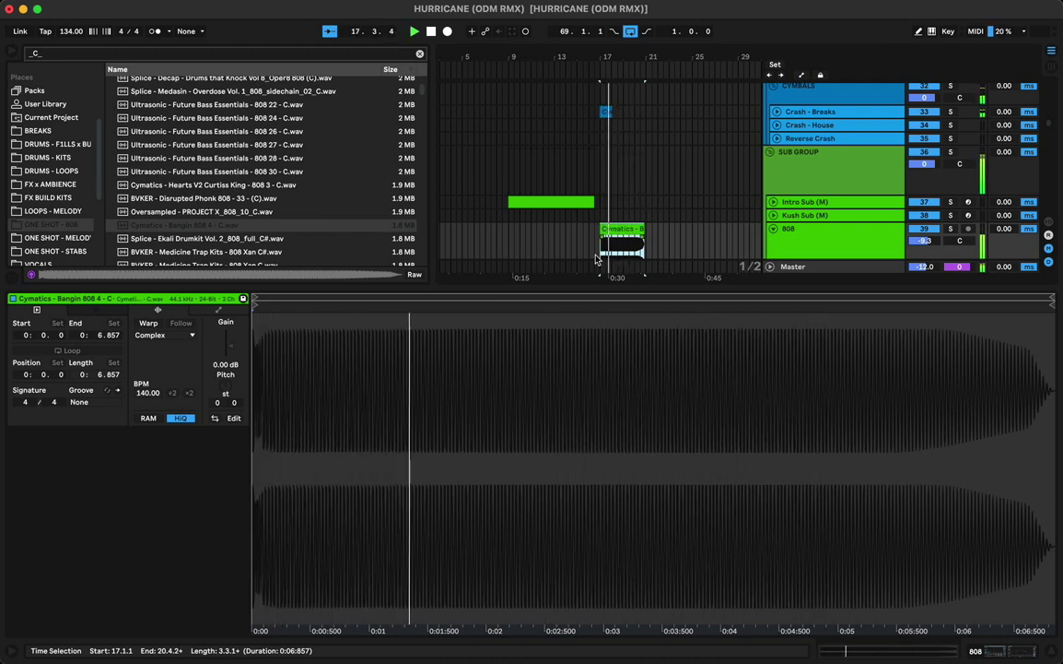
pyautogui.scroll(-1, 553, 202)
pyautogui.press('space')
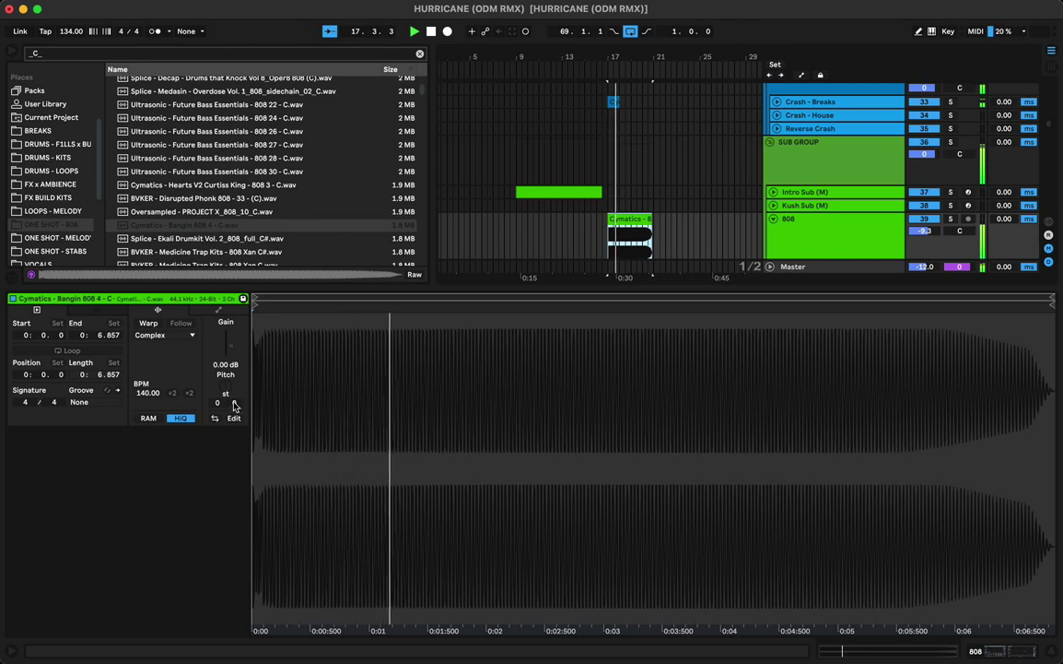
# Step: Try detuning the 808 clip by -48 cents and replay it from bar 17
pyautogui.press('space')
pyautogui.moveTo(234, 404); pyautogui.dragTo(233, 439)
pyautogui.press('space')
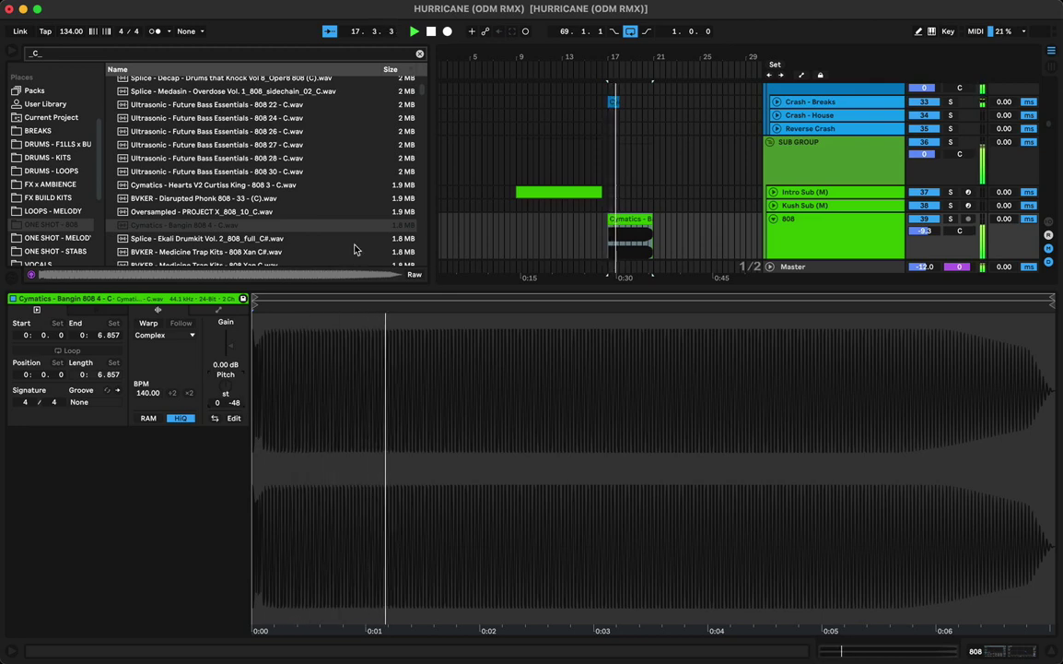
pyautogui.press('space')
pyautogui.moveTo(626, 59); pyautogui.dragTo(626, 105)
pyautogui.press('space')
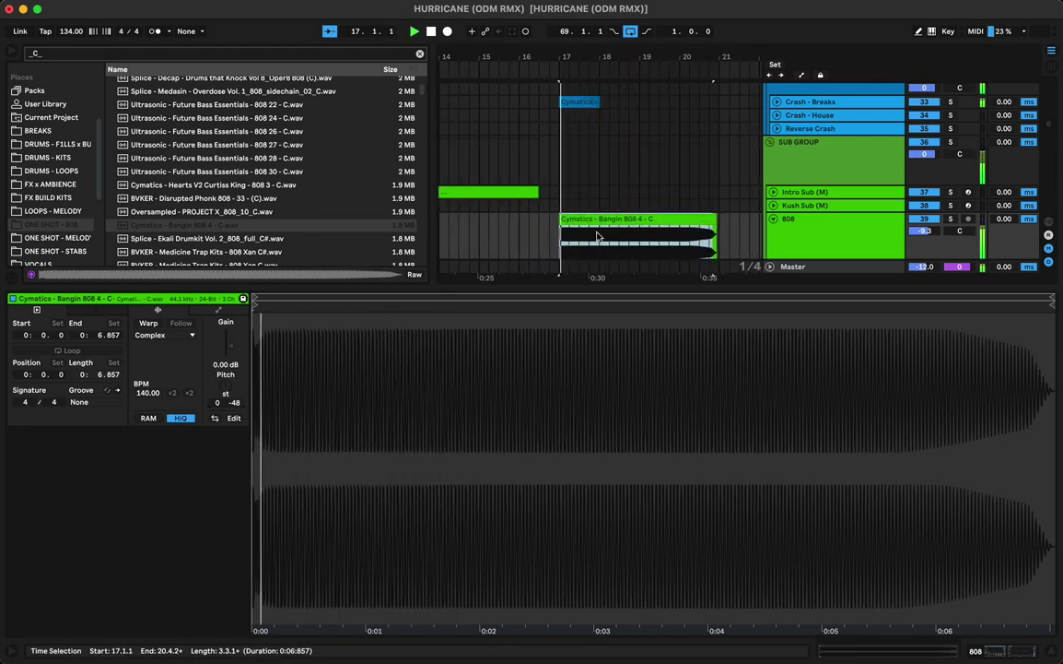
pyautogui.scroll(-2, 610, 228)
pyautogui.press('space')
pyautogui.press('space')
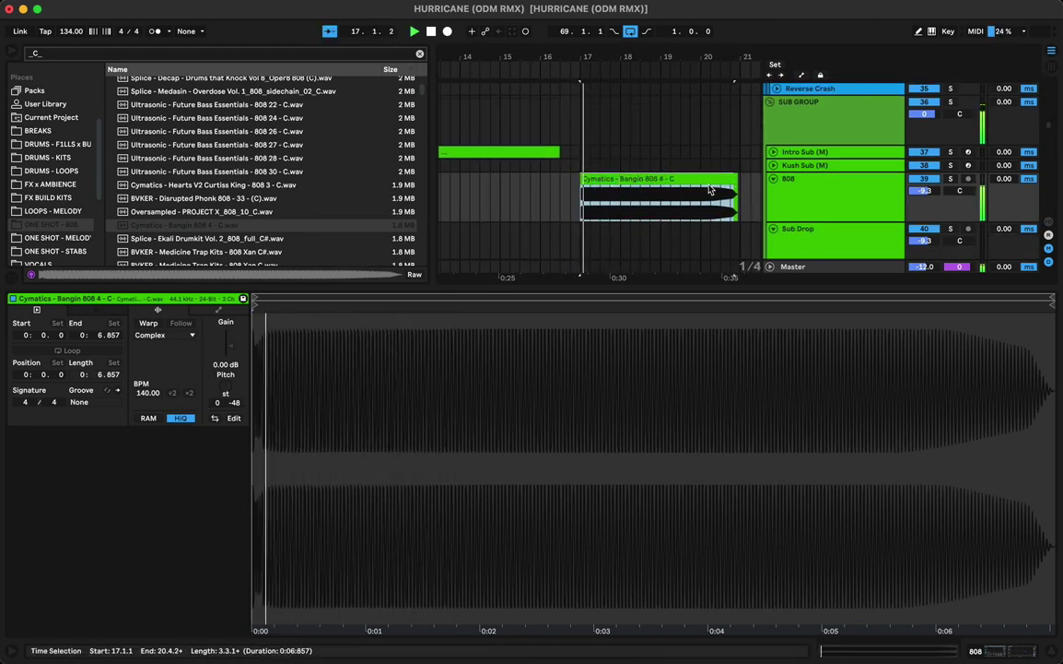
# Step: Solo the 808 track to transpose its clip by -1 semitone, reset the detune to 0 cents and replay the drop in context
pyautogui.press('s')
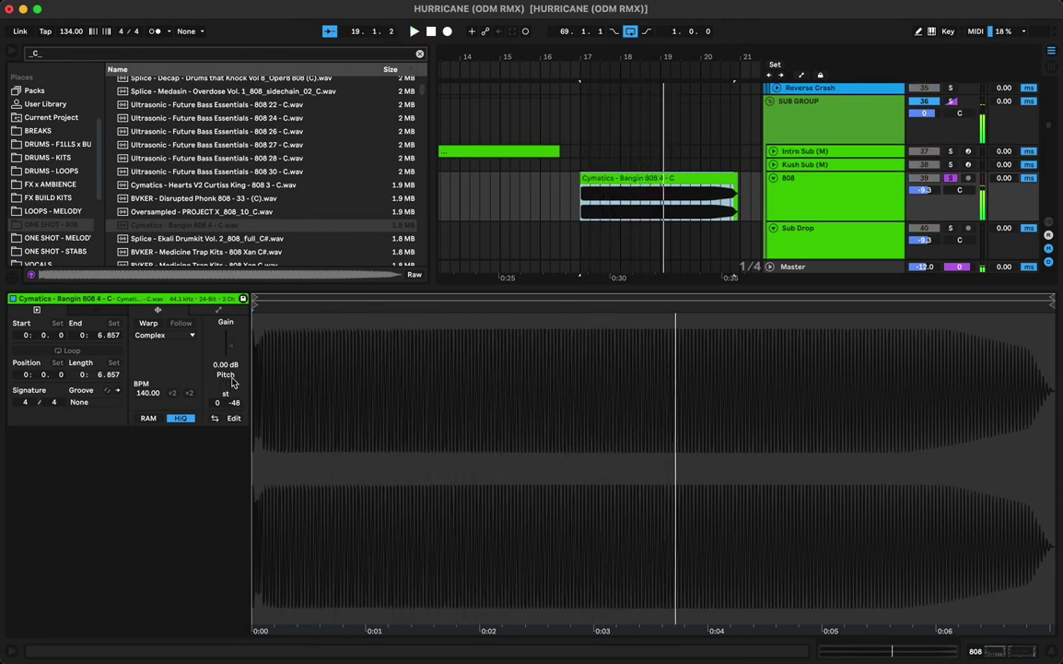
pyautogui.moveTo(229, 391); pyautogui.dragTo(229, 402)
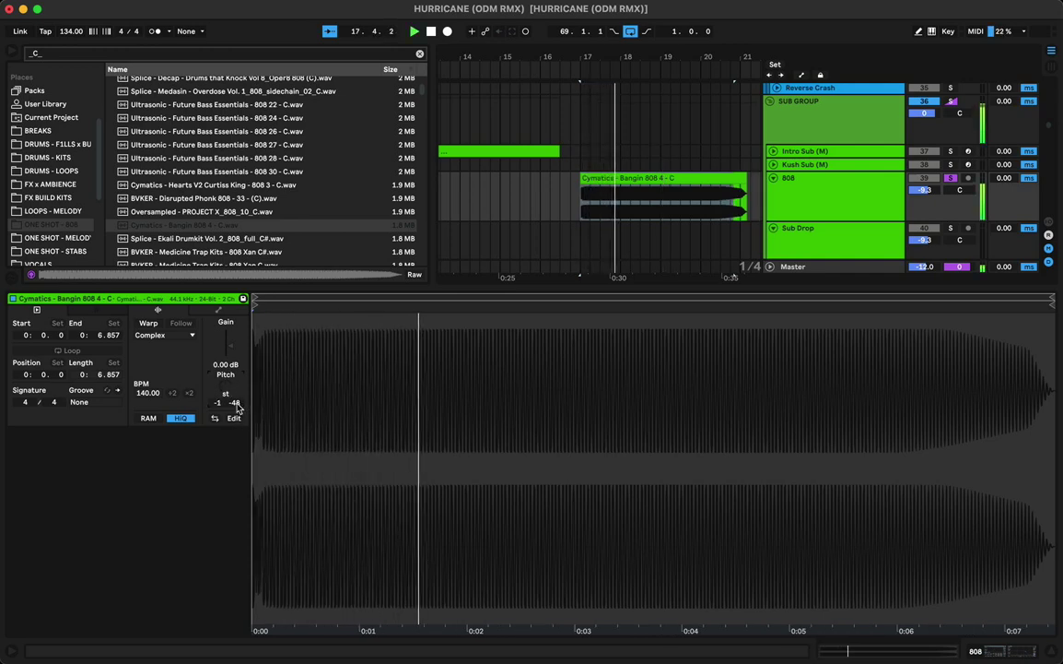
pyautogui.press('space')
pyautogui.moveTo(235, 405)
pyautogui.mouseDown()
pyautogui.moveTo(235, 368)
pyautogui.moveTo(235, 397)
pyautogui.mouseUp()
pyautogui.press('space')
pyautogui.press('space')
pyautogui.press('space')
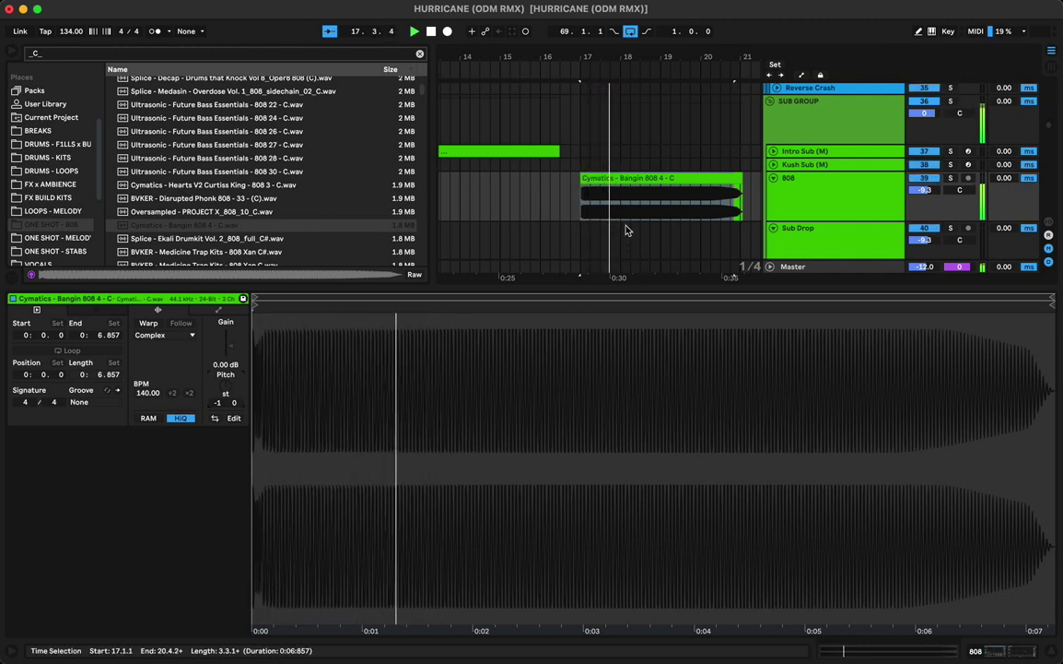
pyautogui.scroll(3, 612, 175)
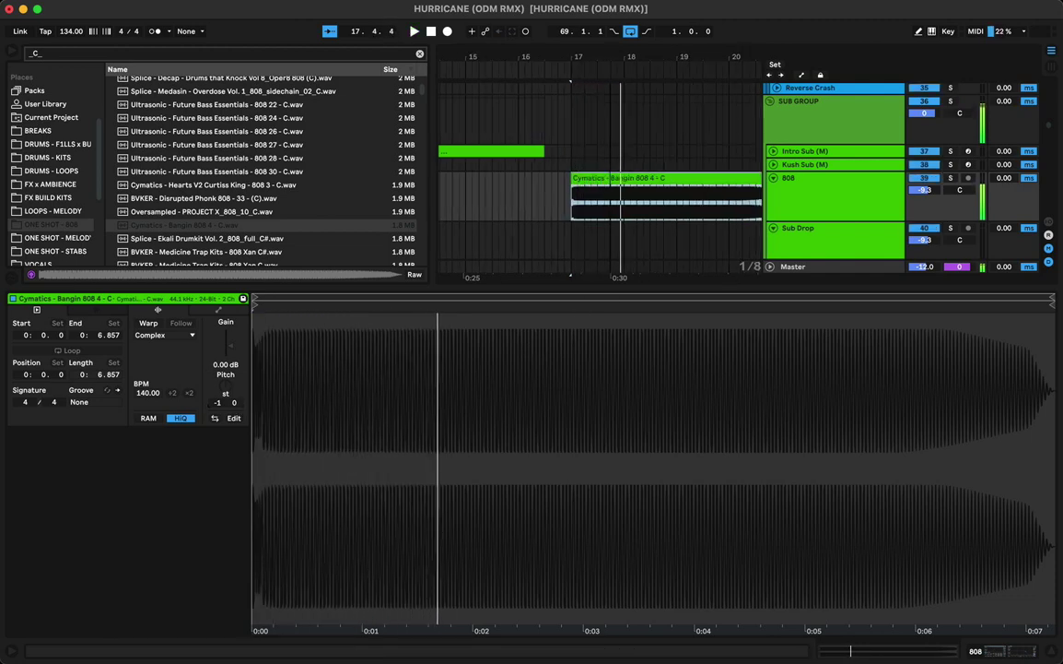
pyautogui.press('space')
pyautogui.press('space')
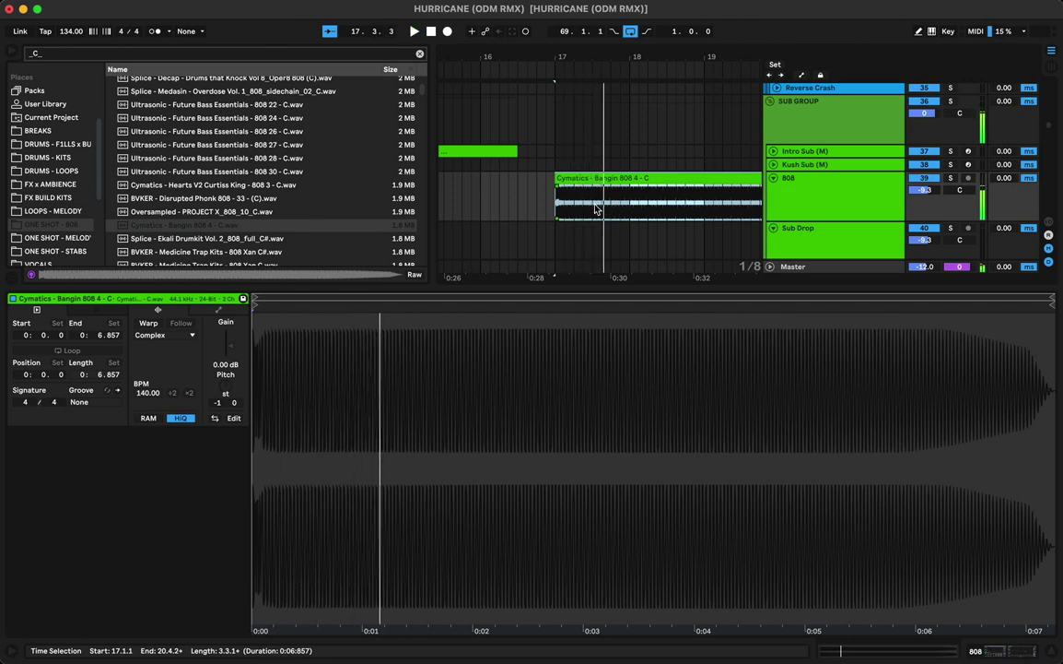
# Step: Trim the 808 clip at bar 17 to three beats, deleting the rest of the sample after it
pyautogui.moveTo(593, 209); pyautogui.dragTo(638, 213)
pyautogui.press('Delete')
pyautogui.click(650, 179)
pyautogui.press('Delete')
pyautogui.click(576, 180)
pyautogui.press('space')
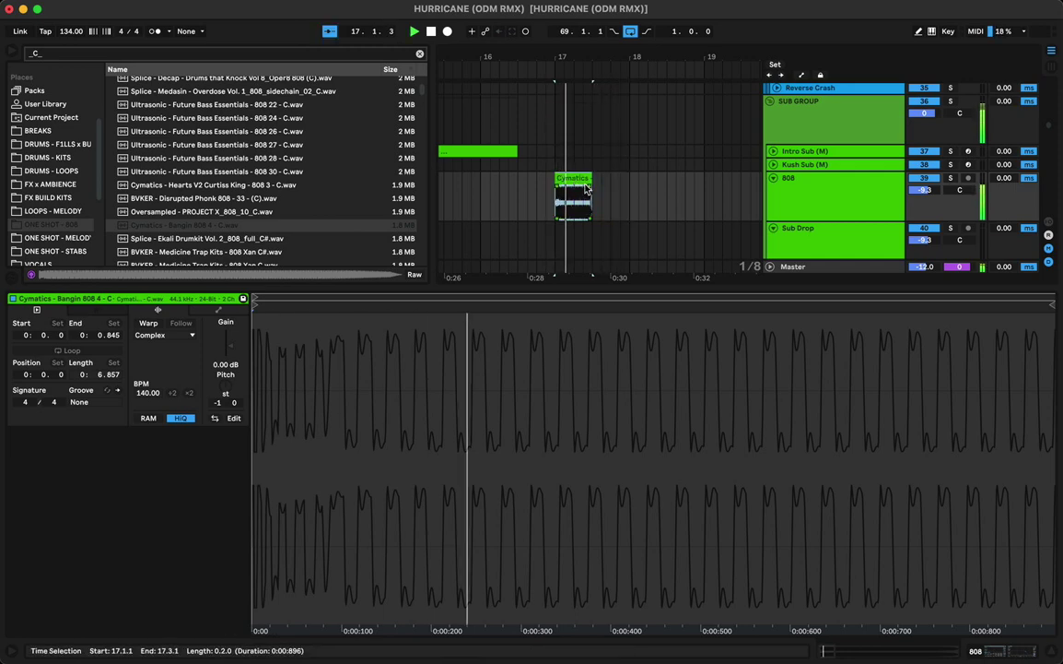
pyautogui.moveTo(591, 190); pyautogui.dragTo(611, 181)
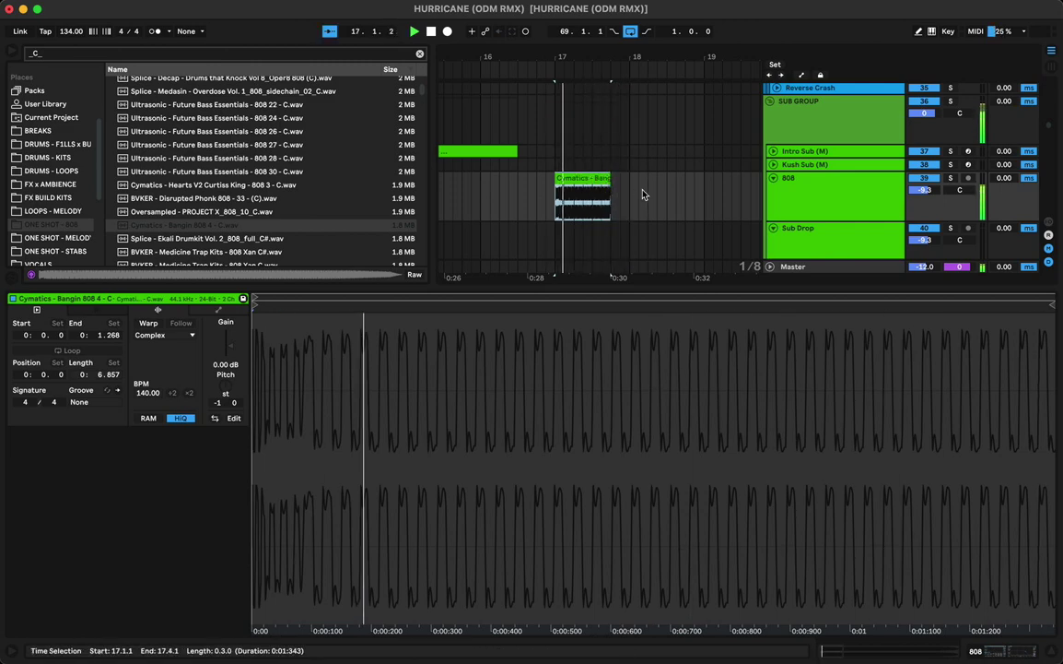
# Step: Copy the 808 clip to bar 18, shorten it to 0.1.2, and add a second copy right after it extended to bar 19
pyautogui.press('super+d')
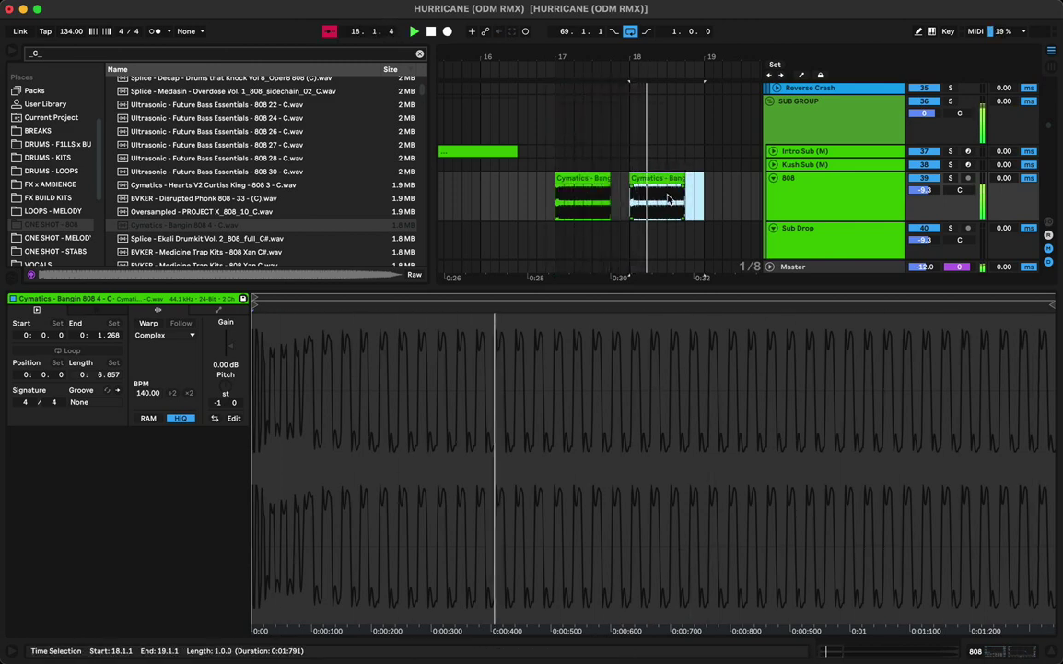
pyautogui.moveTo(703, 185); pyautogui.dragTo(658, 184)
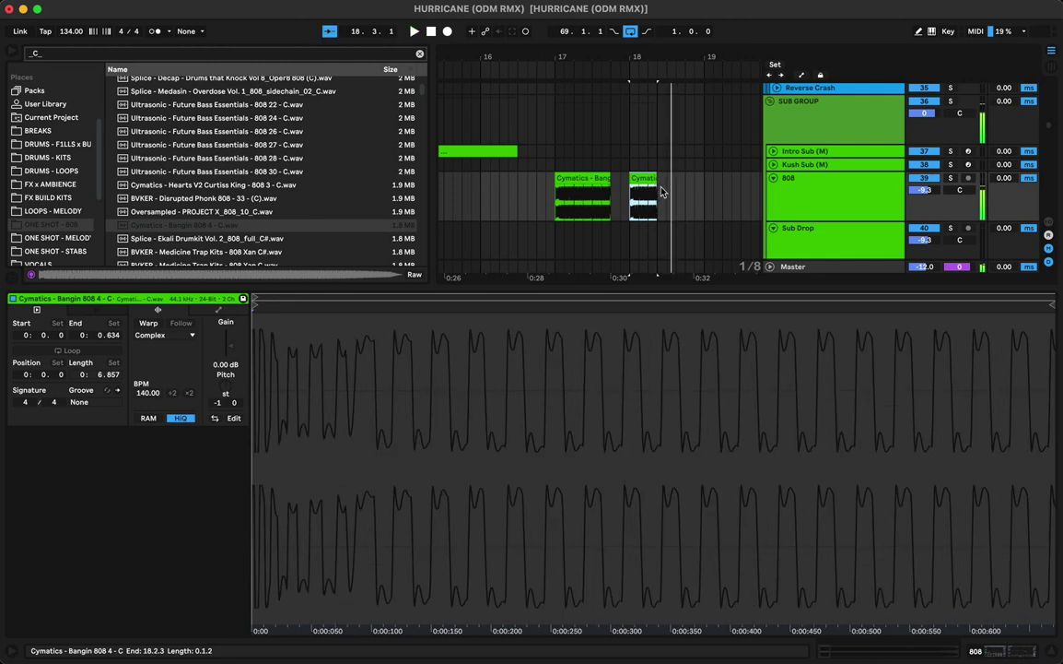
pyautogui.press('super+d')
pyautogui.click(643, 180)
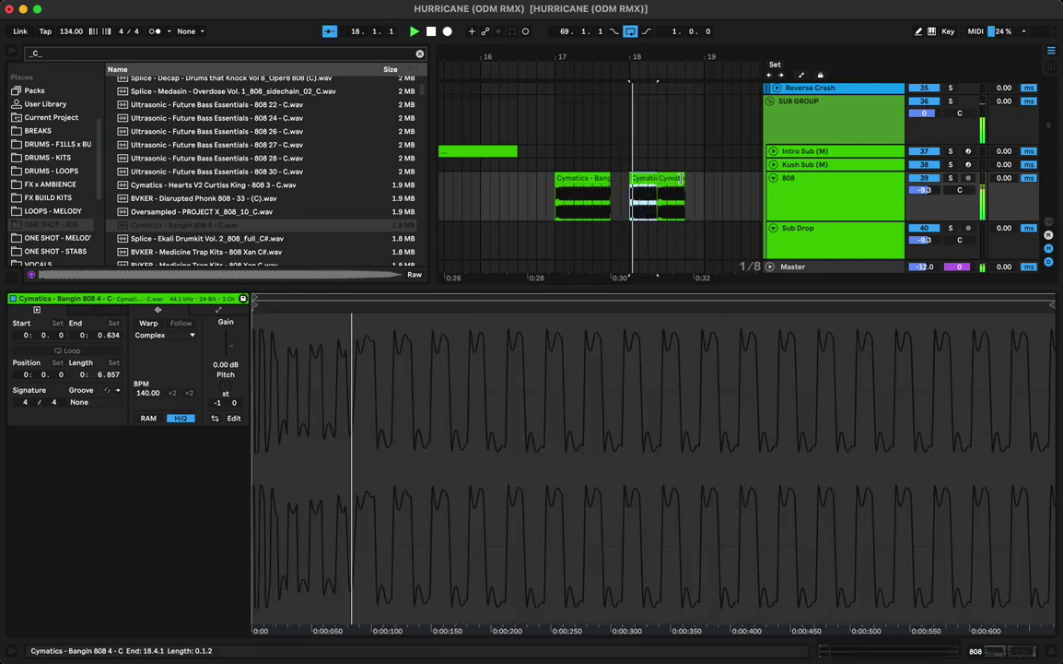
pyautogui.moveTo(682, 178); pyautogui.dragTo(701, 180)
# Step: Duplicate the two-bar, three-clip 808 pattern three times so it fills bars 17 to 24
pyautogui.keyDown('shift'); pyautogui.click(589, 176); pyautogui.keyUp('shift')
pyautogui.press('super+d')
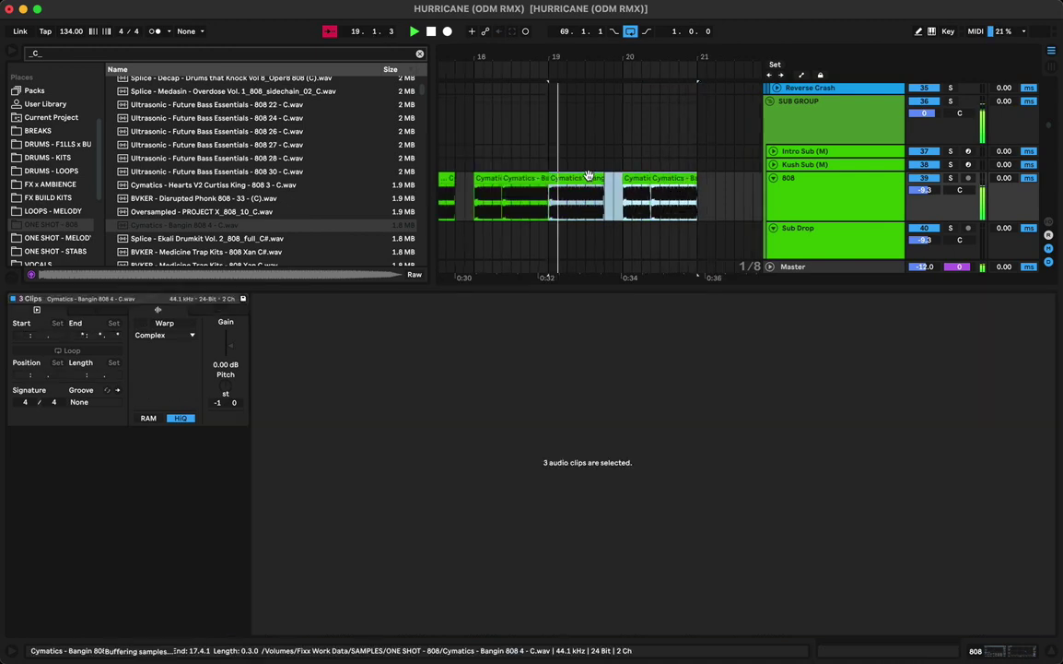
pyautogui.hscroll(-2, 635, 146)
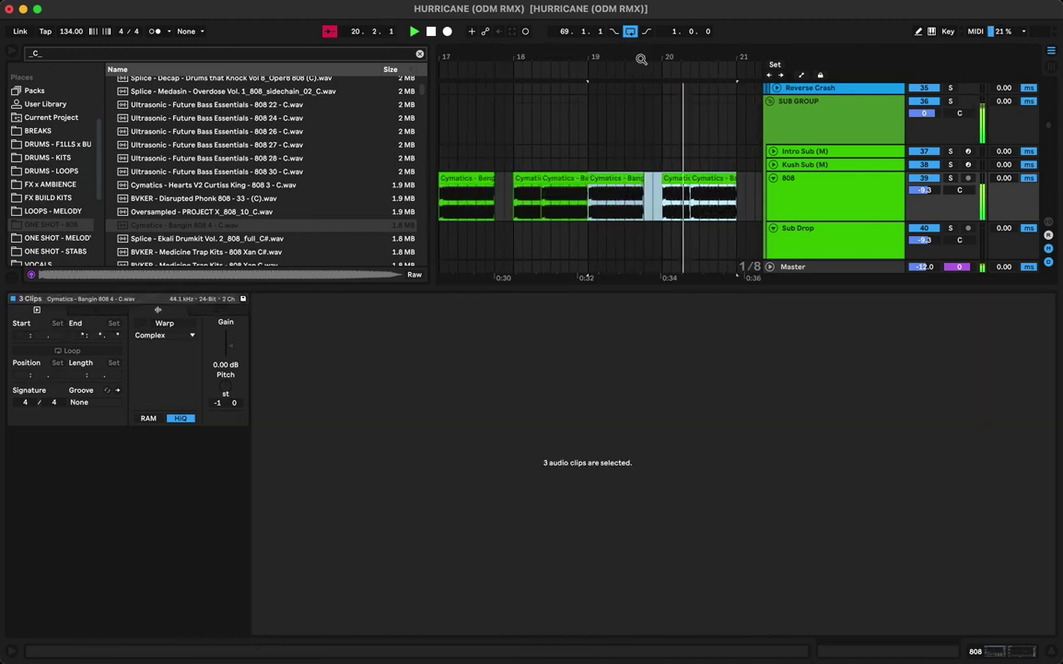
pyautogui.moveTo(640, 59); pyautogui.dragTo(606, 40)
pyautogui.press('super+d')
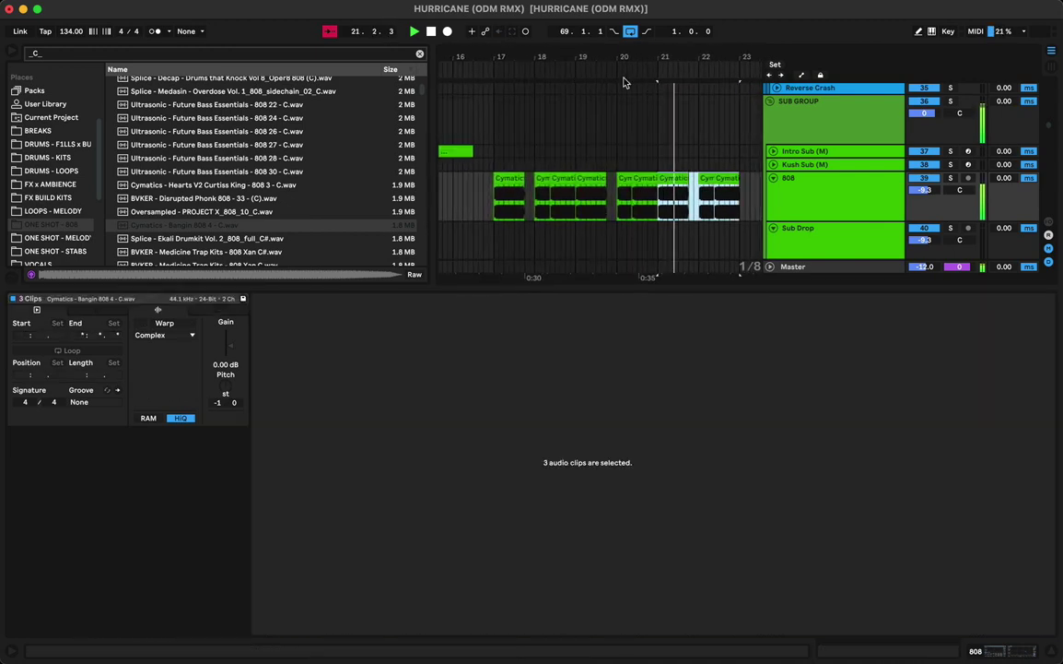
pyautogui.press('super+d')
# Step: Duplicate all twelve 808 clips of the eight-bar pattern so the copy starts at bar 25
pyautogui.moveTo(600, 52); pyautogui.dragTo(616, 28)
pyautogui.keyDown('shift'); pyautogui.click(545, 181); pyautogui.keyUp('shift')
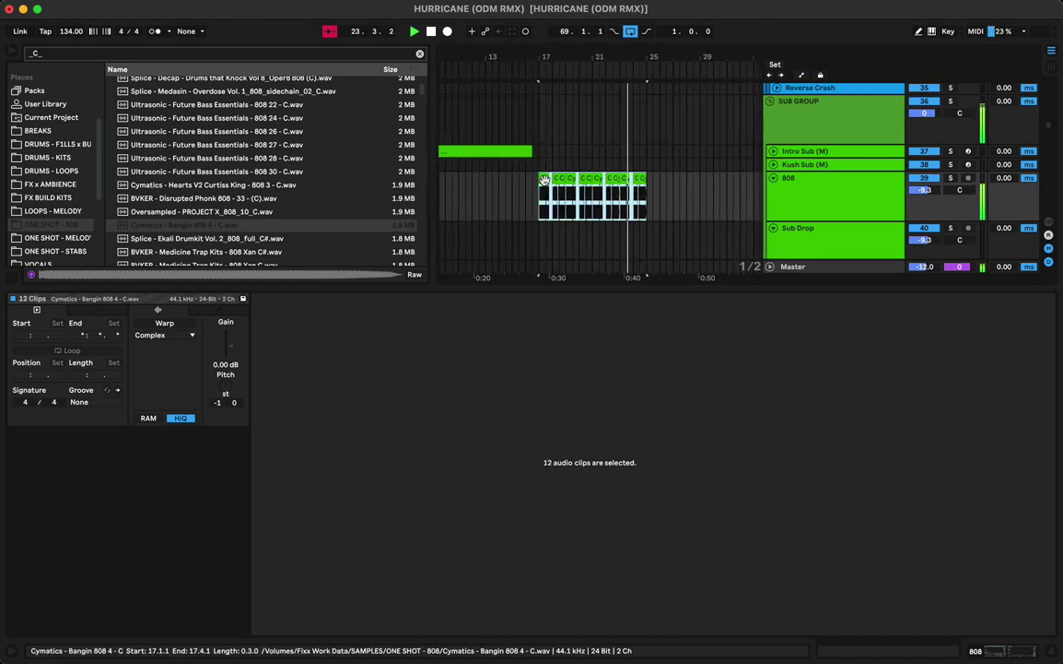
pyautogui.press('super+d')
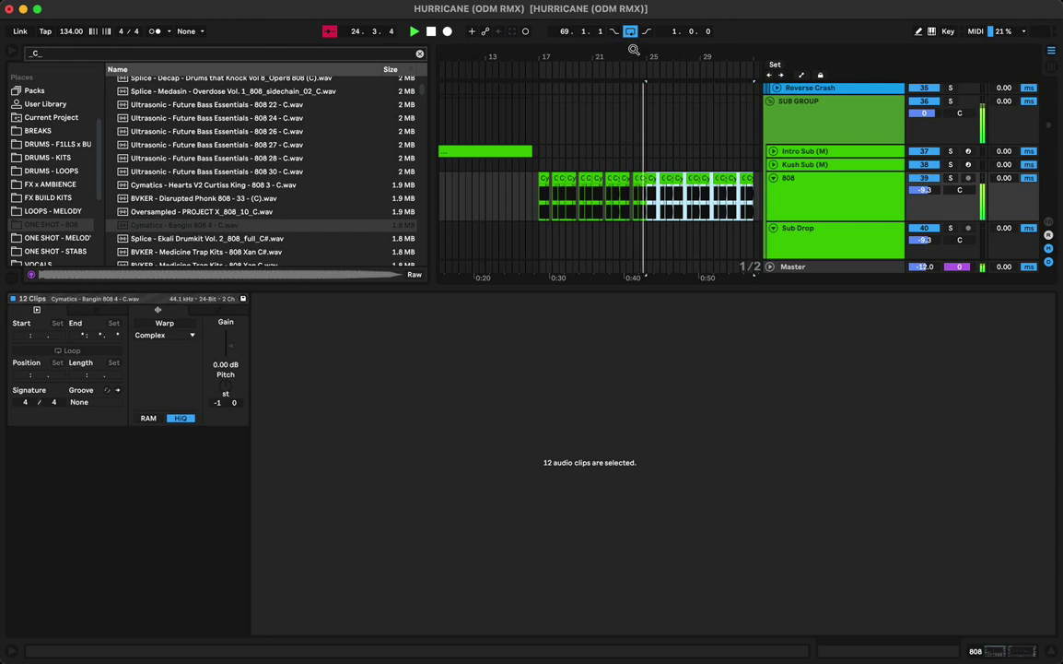
# Step: Listen to the 808 pattern from bar 24 and again from bar 22
pyautogui.moveTo(634, 49); pyautogui.dragTo(626, 210)
pyautogui.click(622, 165)
pyautogui.press('space')
pyautogui.press('space')
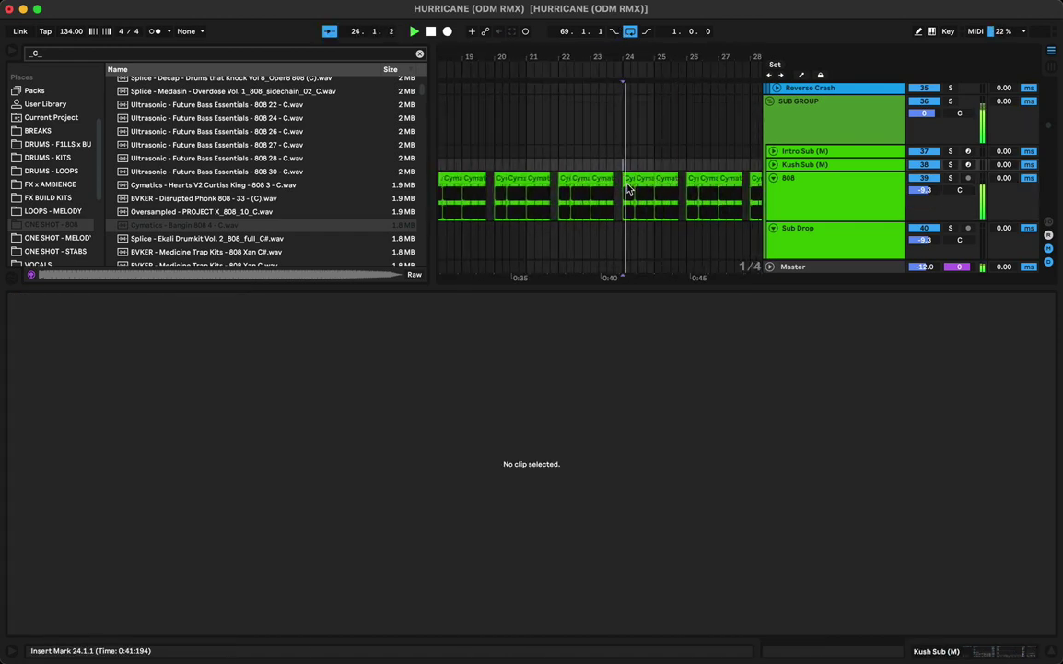
pyautogui.click(627, 177)
pyautogui.click(568, 151)
pyautogui.press('space')
pyautogui.press('space')
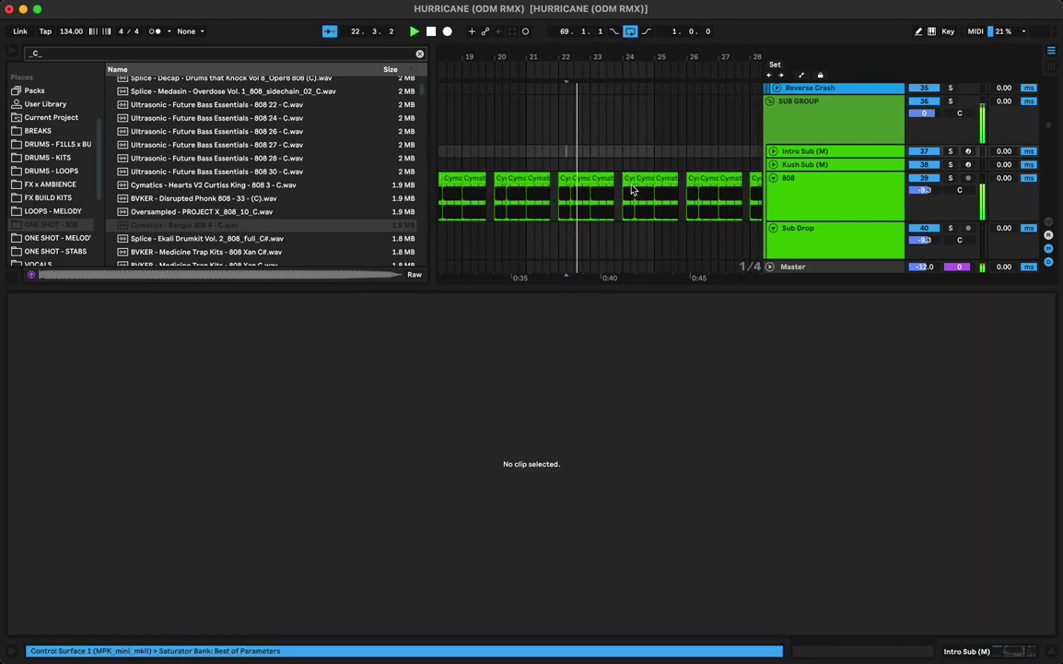
# Step: Delete the two 808 clips in bar 24 to leave a gap before bar 25
pyautogui.click(632, 190)
pyautogui.keyDown('shift'); pyautogui.click(642, 179); pyautogui.keyUp('shift')
pyautogui.press('Delete')
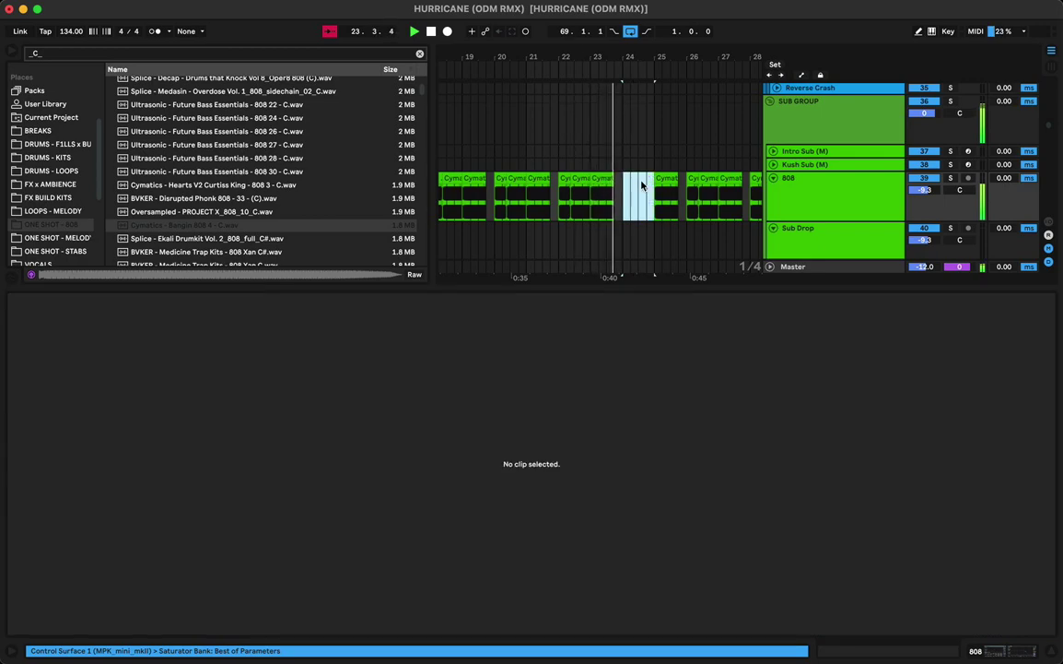
# Step: Delete the 808 clips in bar 32 to leave a gap at the end of the drop, and hide the clip detail view
pyautogui.scroll(-5, 619, 191)
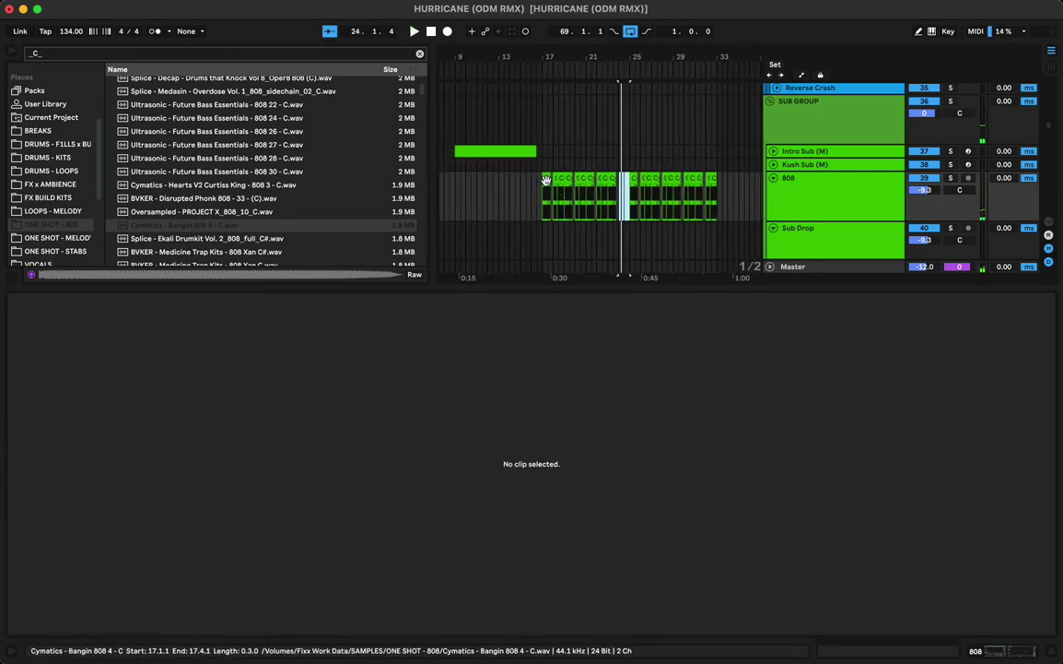
pyautogui.click(545, 180)
pyautogui.press('space')
pyautogui.click(708, 202)
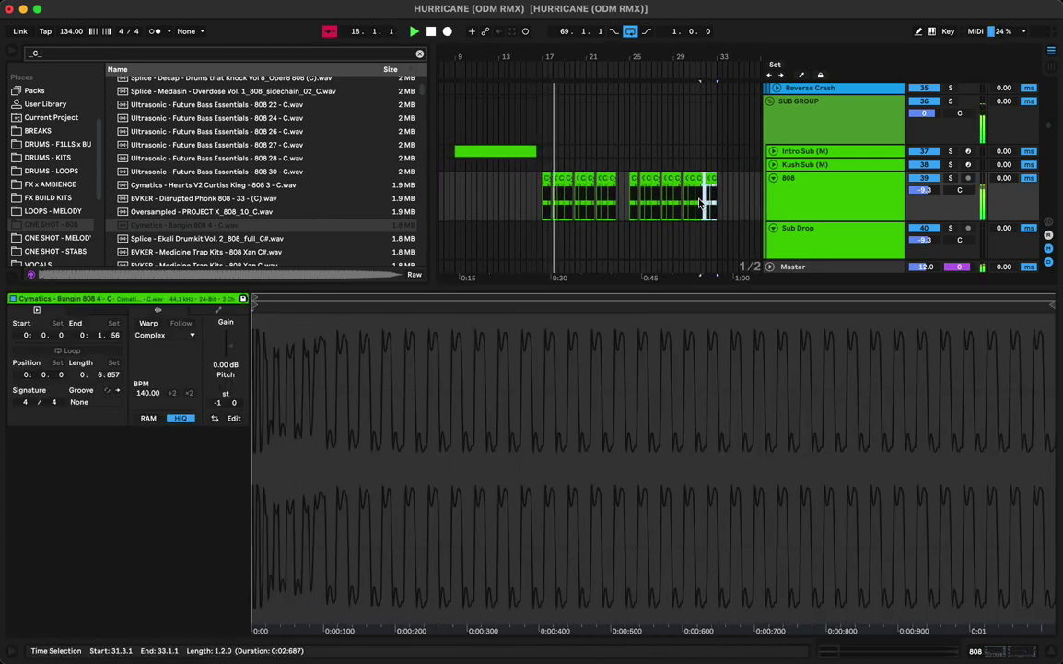
pyautogui.click(706, 201)
pyautogui.press('Delete')
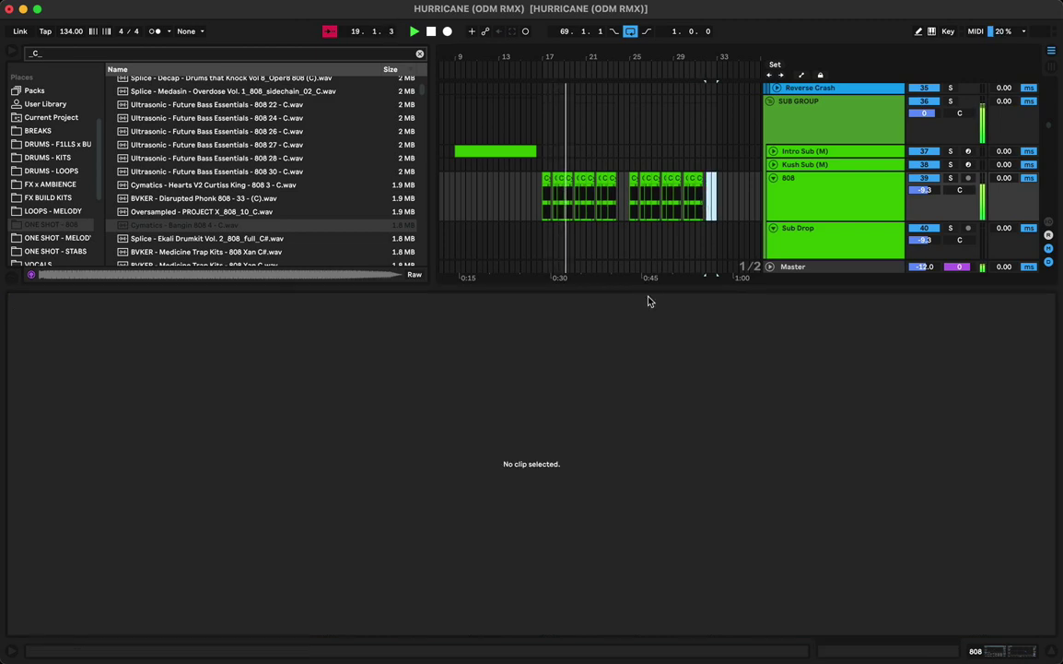
pyautogui.press('super+alt+l')
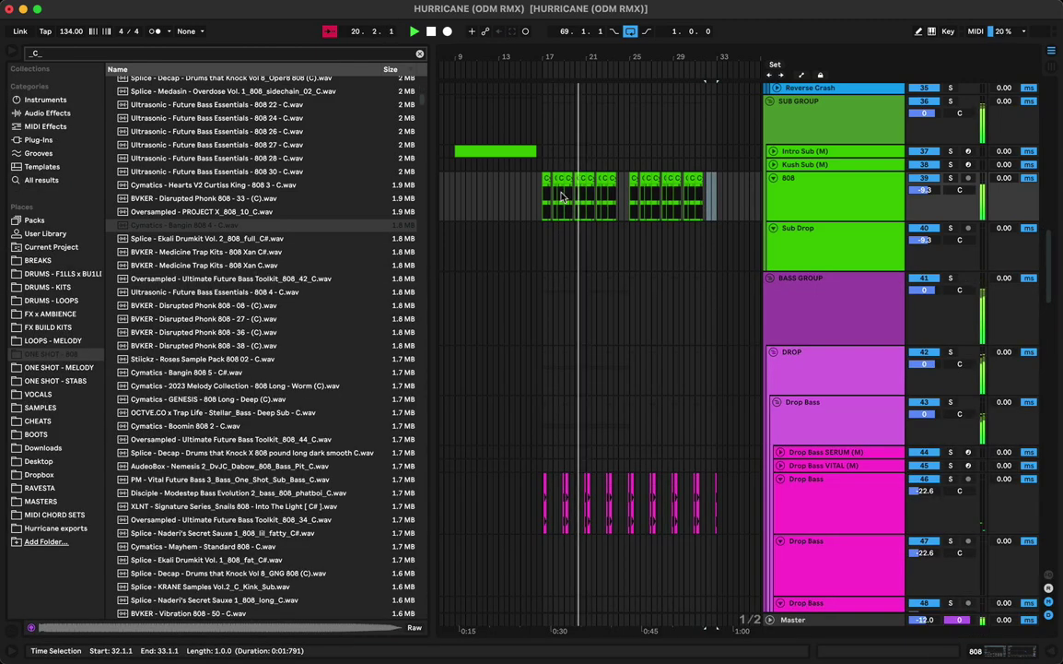
# Step: Listen to the arrangement from bar 9 into the drop with the 808 pattern
pyautogui.click(532, 213)
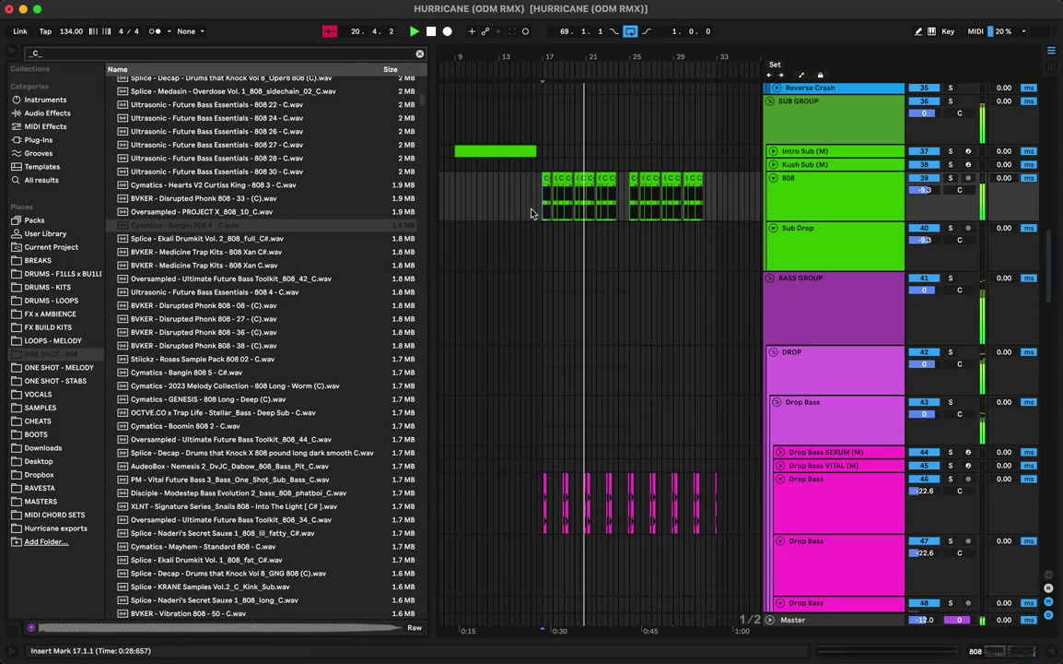
pyautogui.click(462, 191)
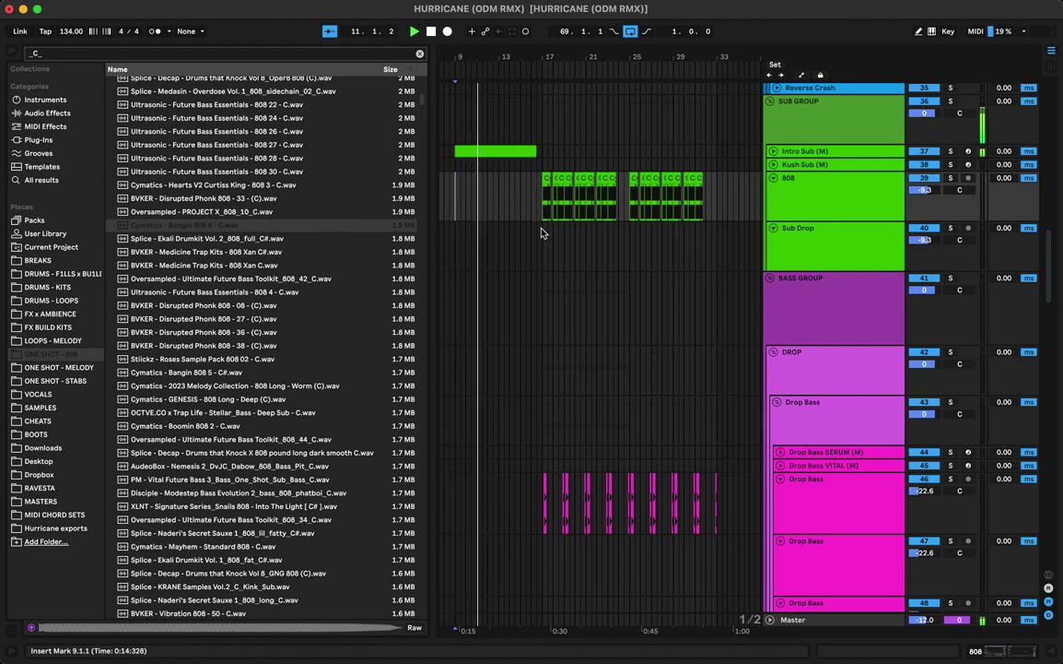
pyautogui.moveTo(621, 50); pyautogui.dragTo(592, 60)
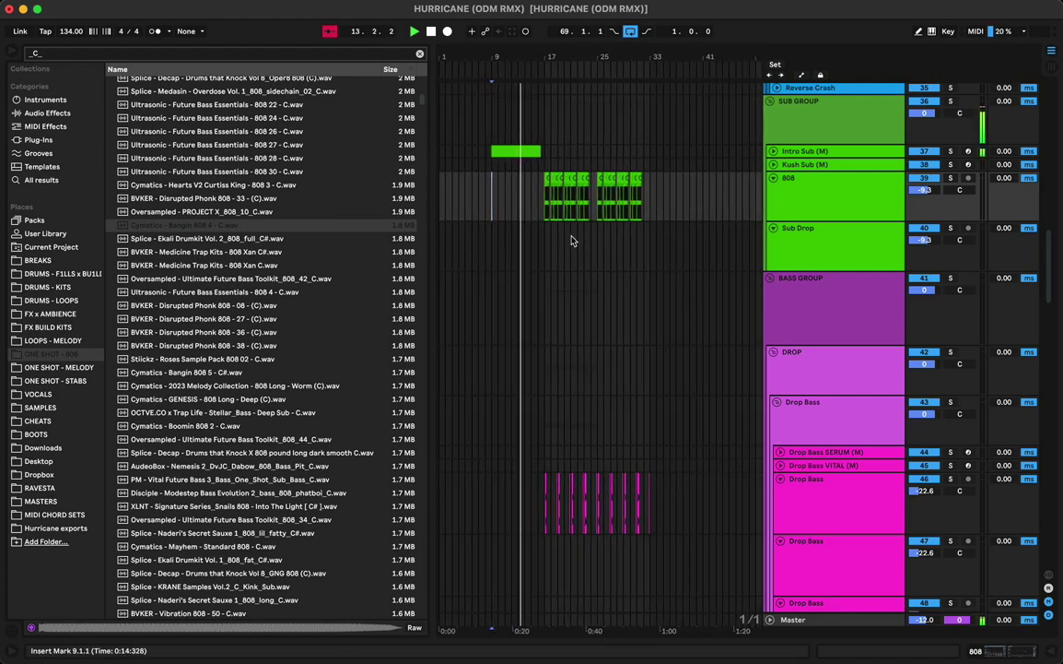
pyautogui.moveTo(433, 271); pyautogui.dragTo(417, 269)
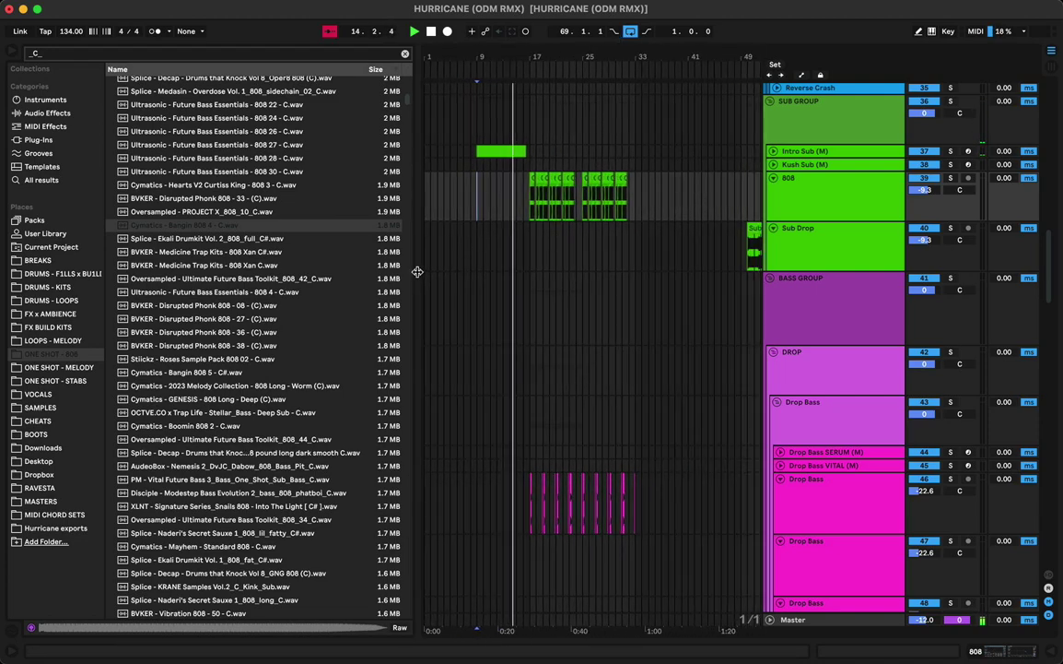
# Step: Clear the 808 sample search and search the BREAKS folder for "frees"
pyautogui.click(406, 54)
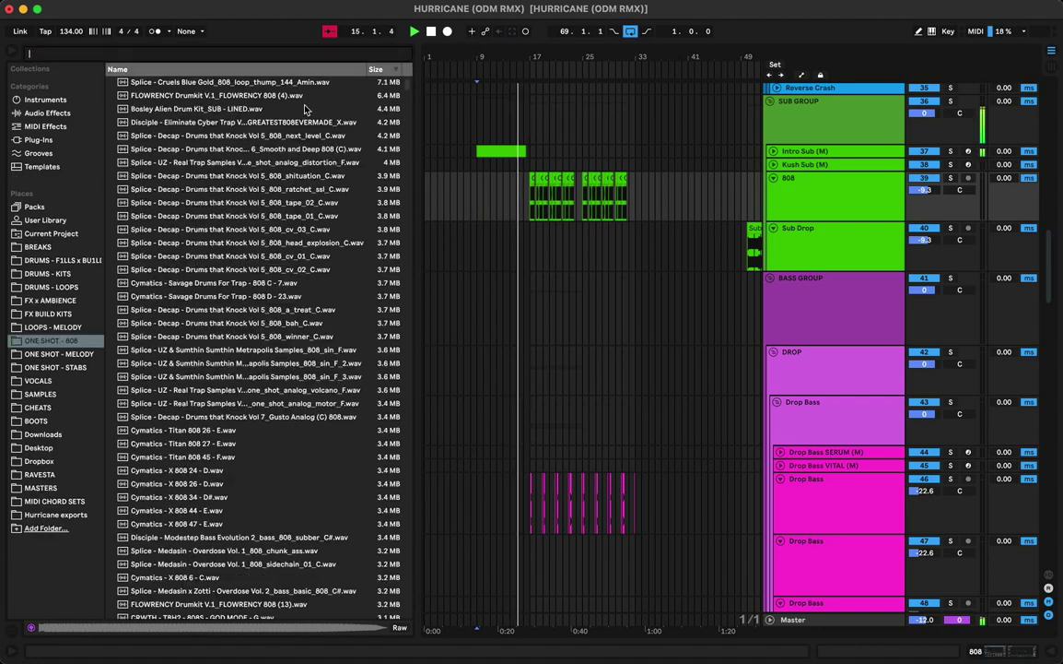
pyautogui.click(39, 140)
pyautogui.click(42, 247)
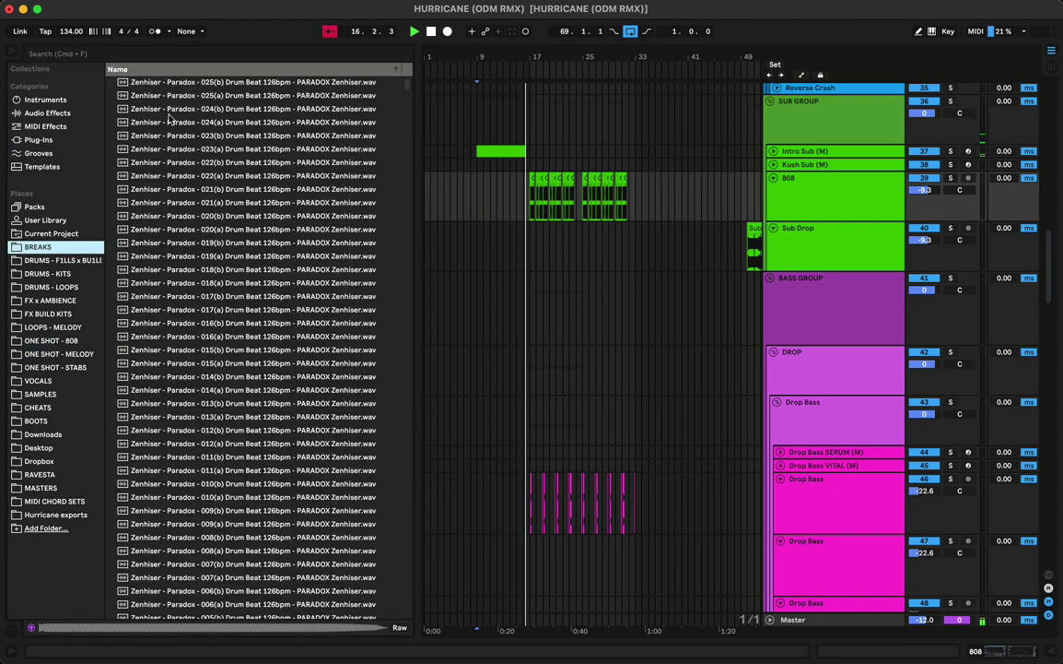
pyautogui.click(111, 53)
pyautogui.write('freet')
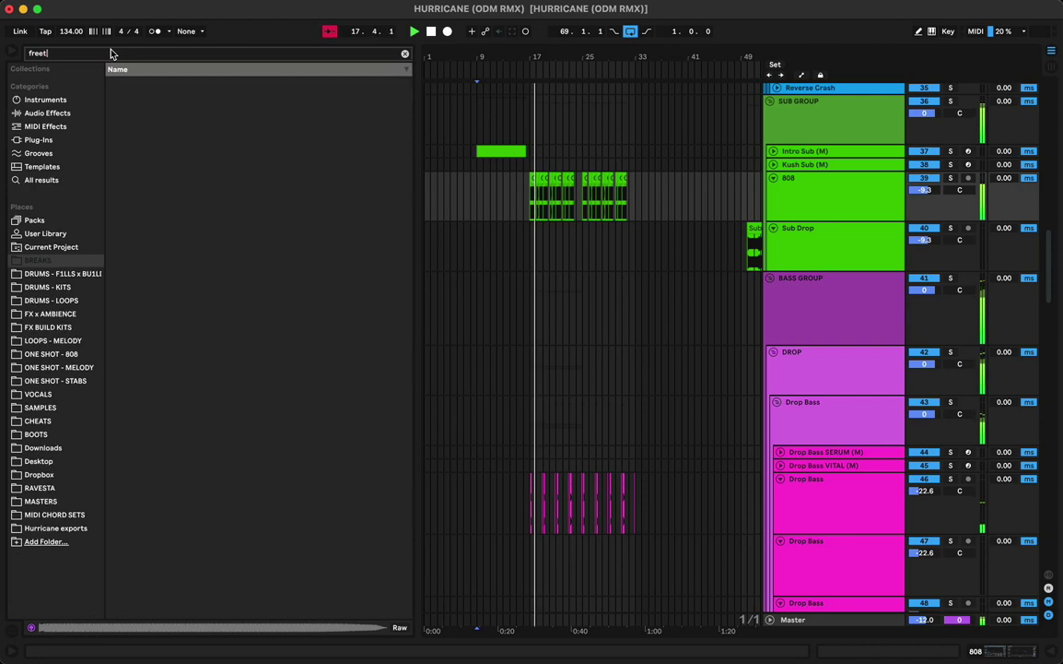
pyautogui.press('BackSpace')
pyautogui.write('s')
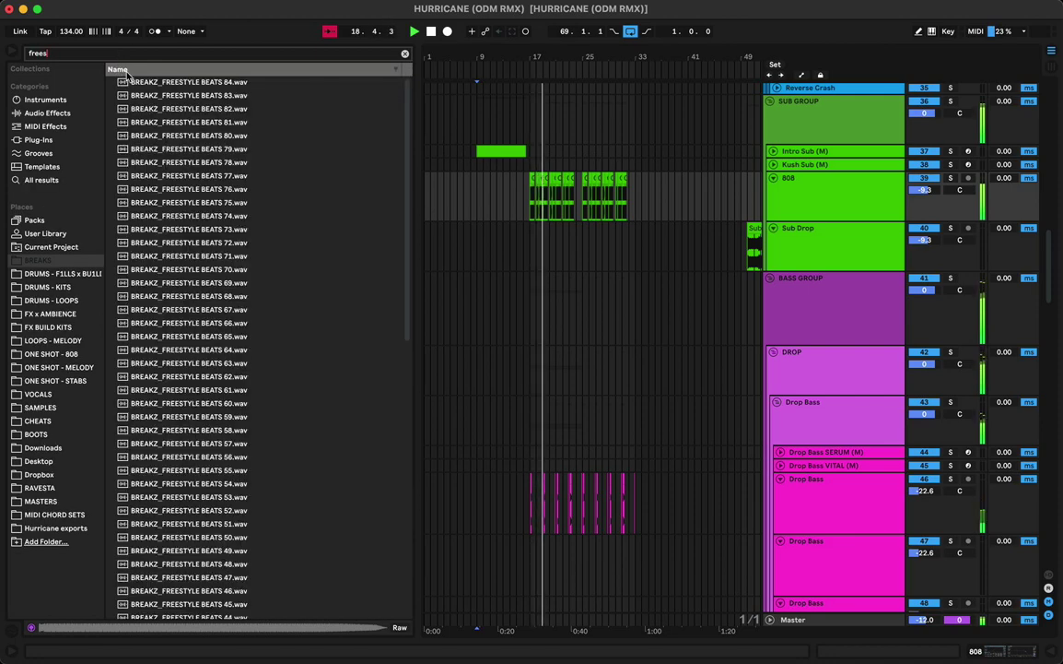
# Step: Preview several freestyle breaks and place BREAKZ_FREESTYLE BEATS 65 on Drum Loop track 26, covering bars 17 to 31 in place of its existing clips
pyautogui.scroll(10, 554, 258)
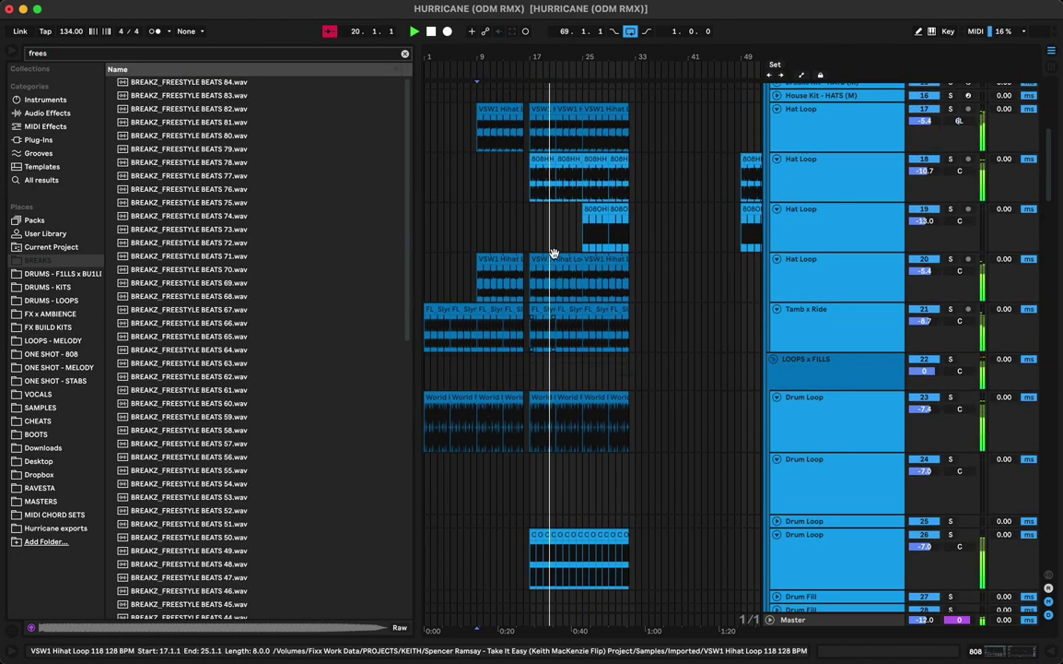
pyautogui.click(189, 429)
pyautogui.click(212, 374)
pyautogui.click(206, 338)
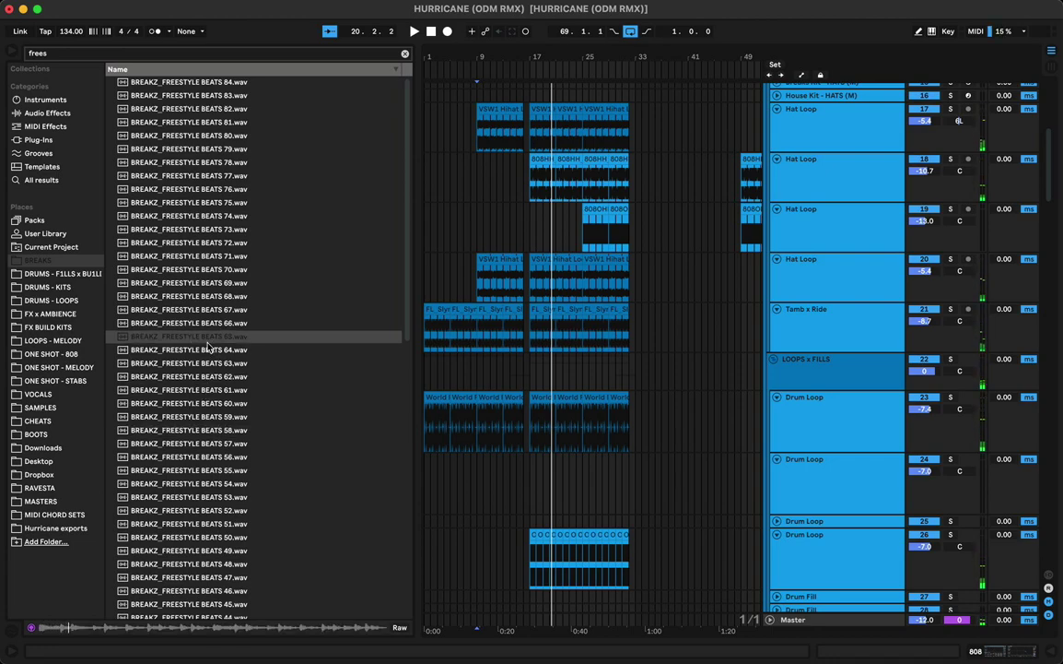
pyautogui.moveTo(171, 341); pyautogui.dragTo(528, 479)
pyautogui.press('space')
pyautogui.moveTo(531, 556); pyautogui.dragTo(628, 550)
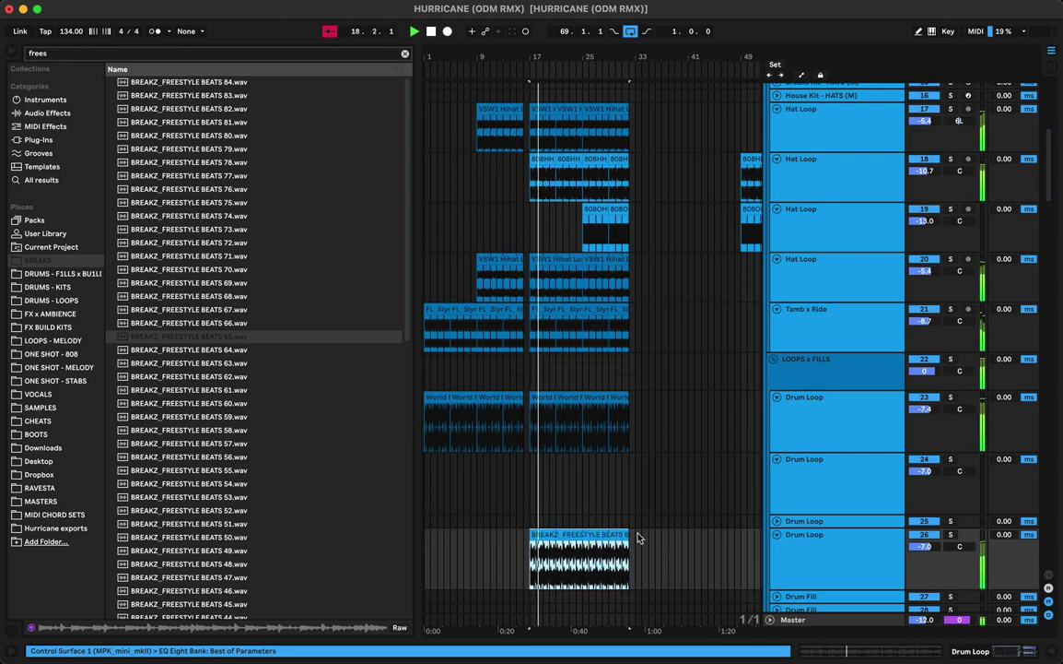
# Step: Check the new break on Drum Loop track 26 by toggling its solo and replaying the drop from bar 17
pyautogui.scroll(-3, 594, 524)
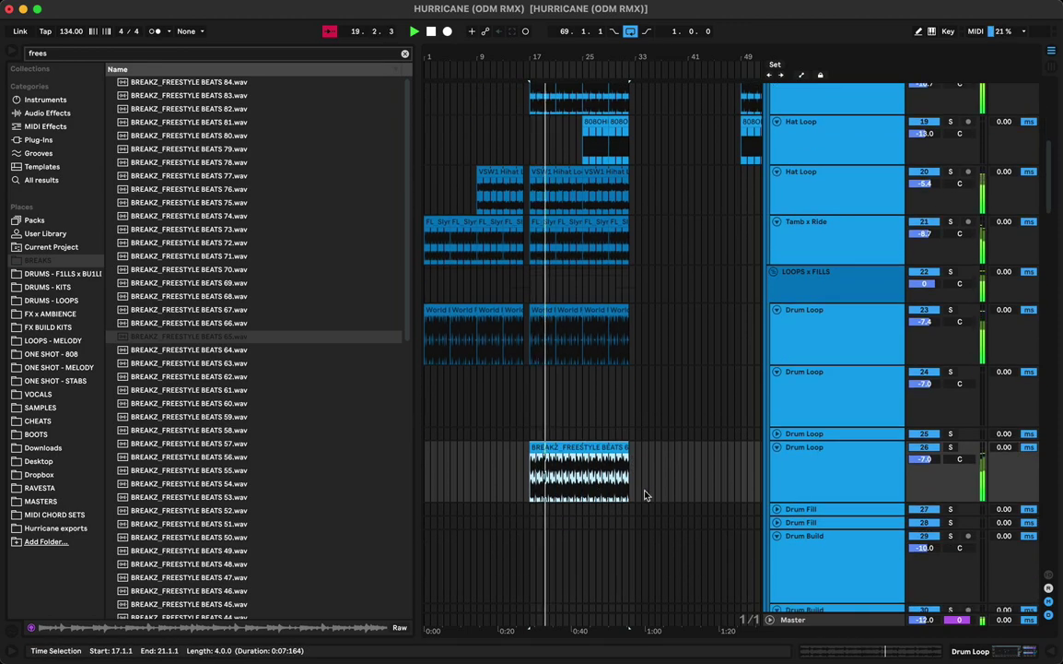
pyautogui.press('s')
pyautogui.press('s')
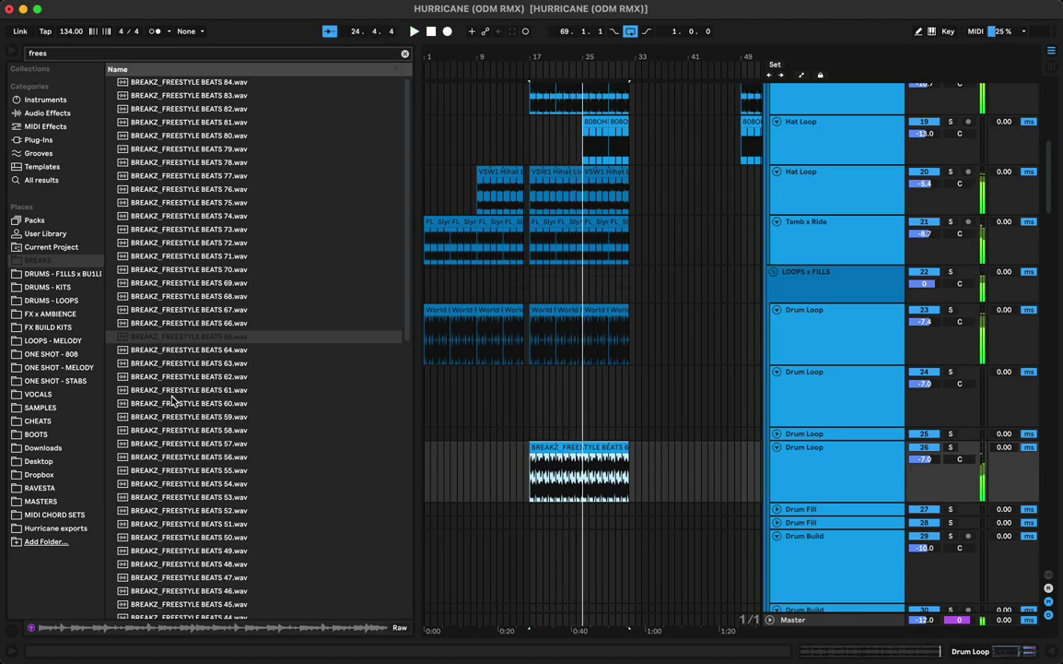
pyautogui.press('space')
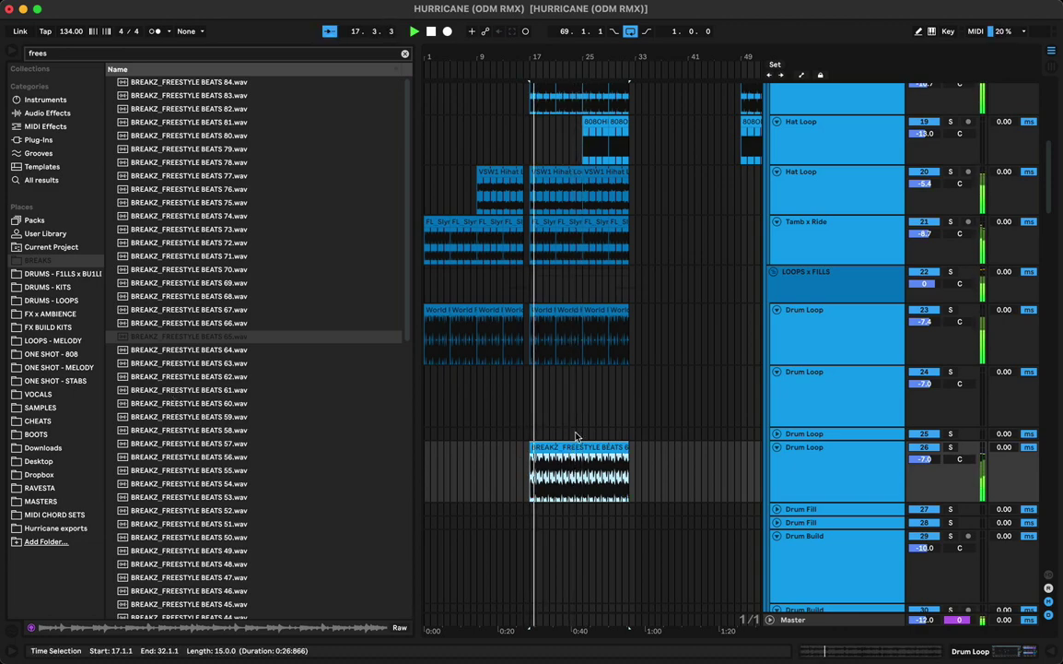
# Step: Duplicate the MAIN SNARE track and delete every clip from the upper copy
pyautogui.scroll(10, 576, 435)
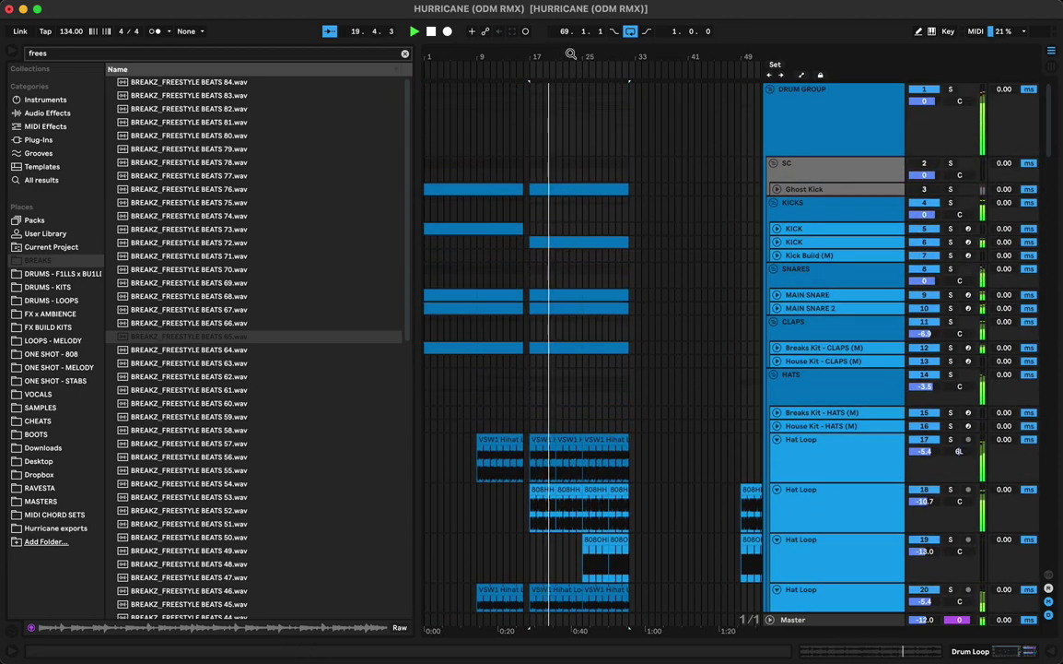
pyautogui.moveTo(571, 55); pyautogui.dragTo(577, 185)
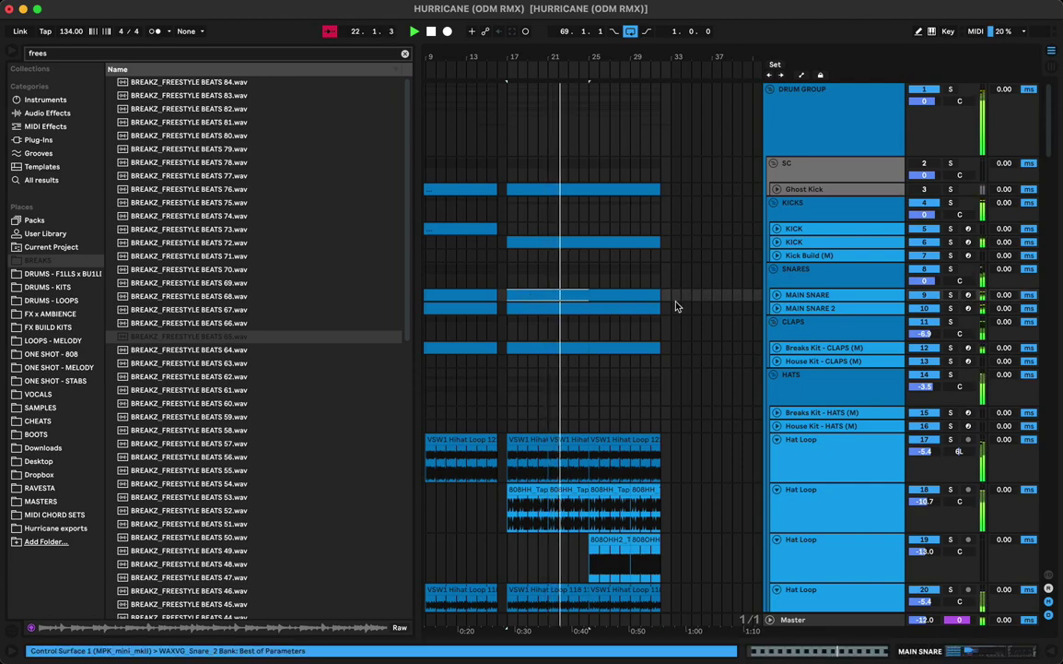
pyautogui.click(816, 296)
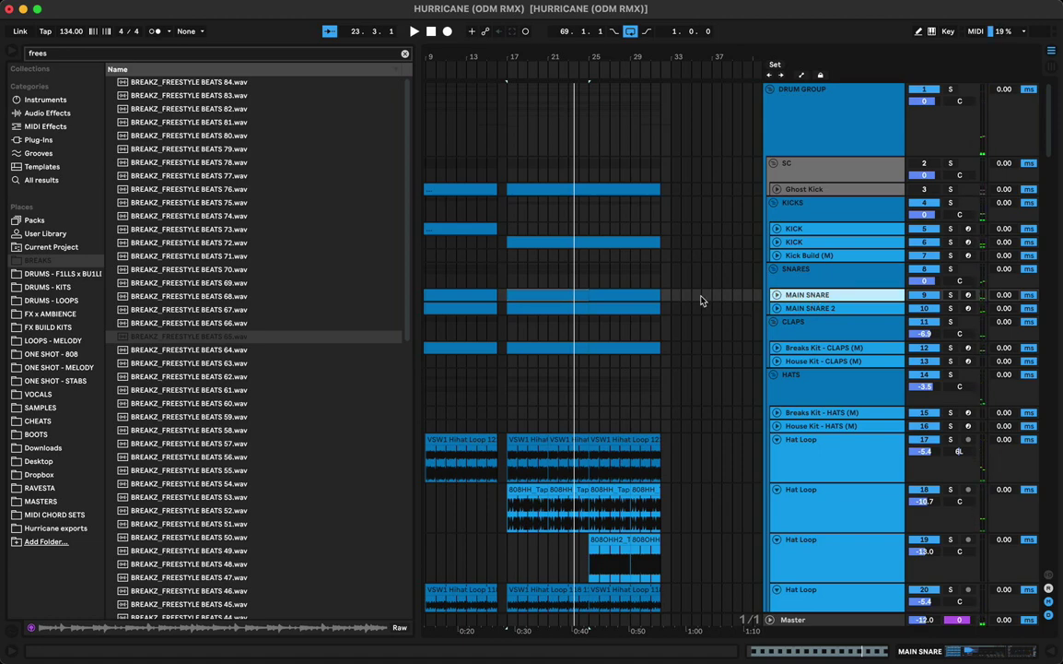
pyautogui.press('super+d')
pyautogui.moveTo(697, 297); pyautogui.dragTo(468, 285)
pyautogui.moveTo(754, 300); pyautogui.dragTo(389, 295)
pyautogui.press('Delete')
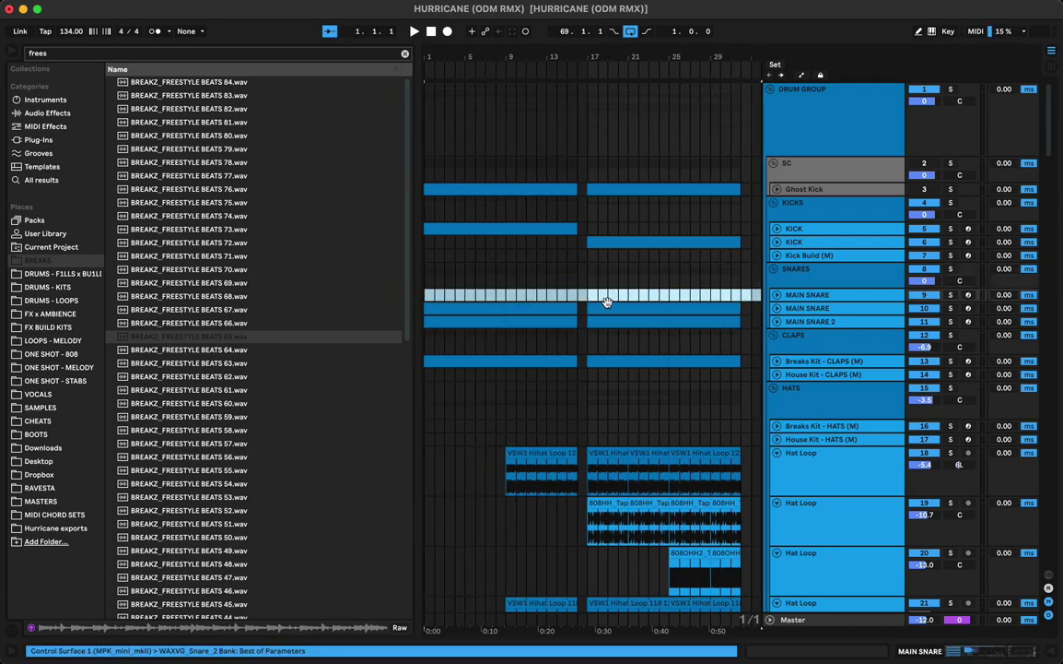
# Step: Replace the drop clips on the lower MAIN SNARE and MAIN SNARE 2 tracks with a 16-bar snare clip on the upper MAIN SNARE from bar 17
pyautogui.click(698, 323)
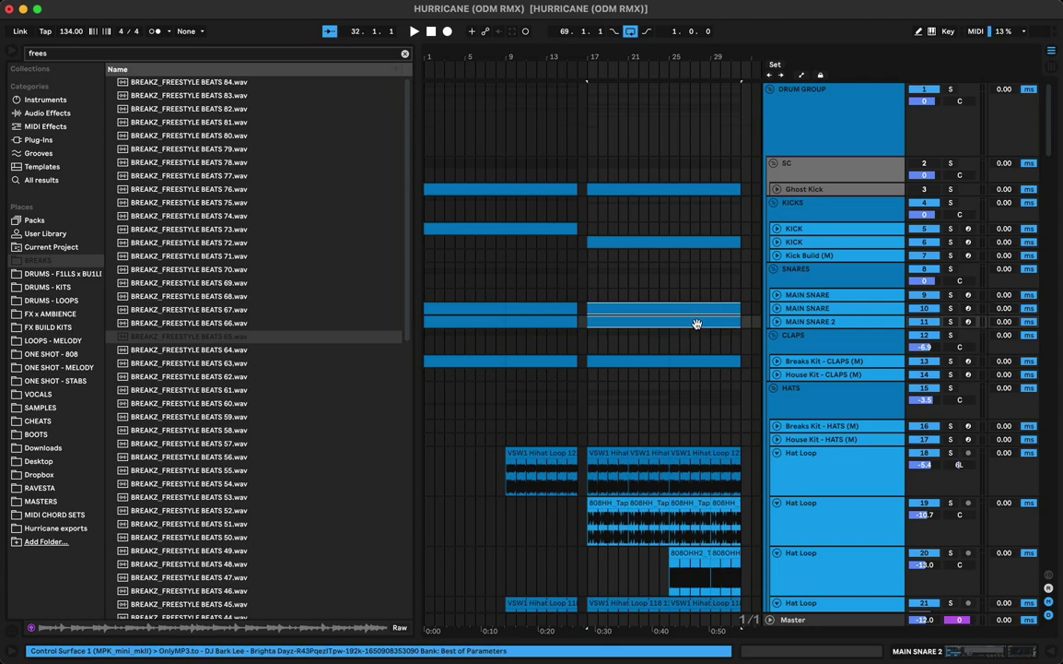
pyautogui.press('Delete')
pyautogui.click(463, 305)
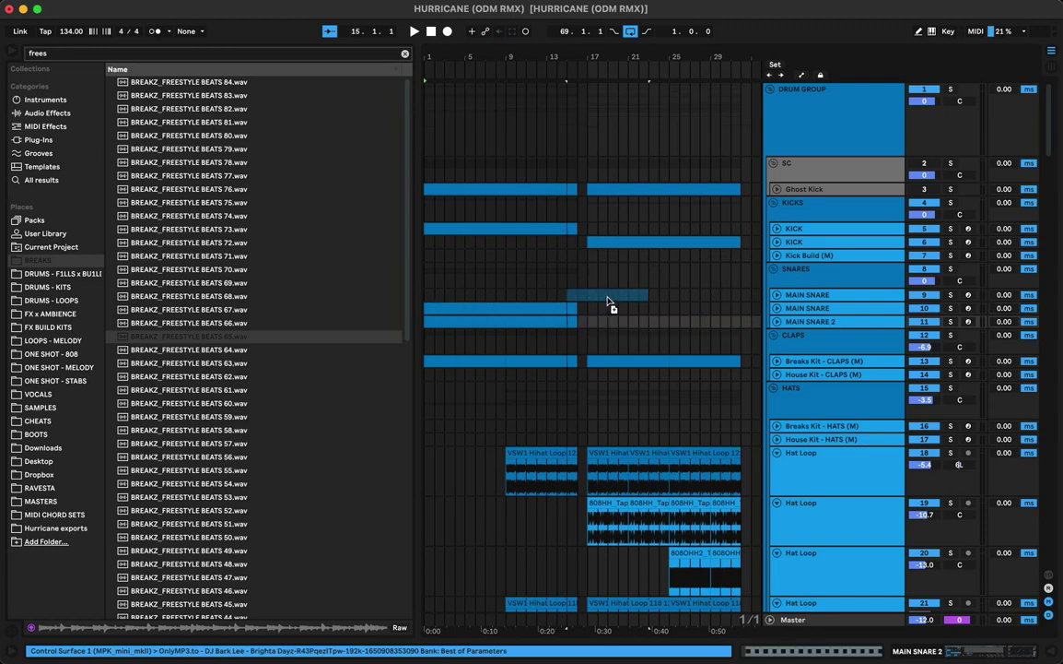
pyautogui.moveTo(624, 302); pyautogui.dragTo(621, 293)
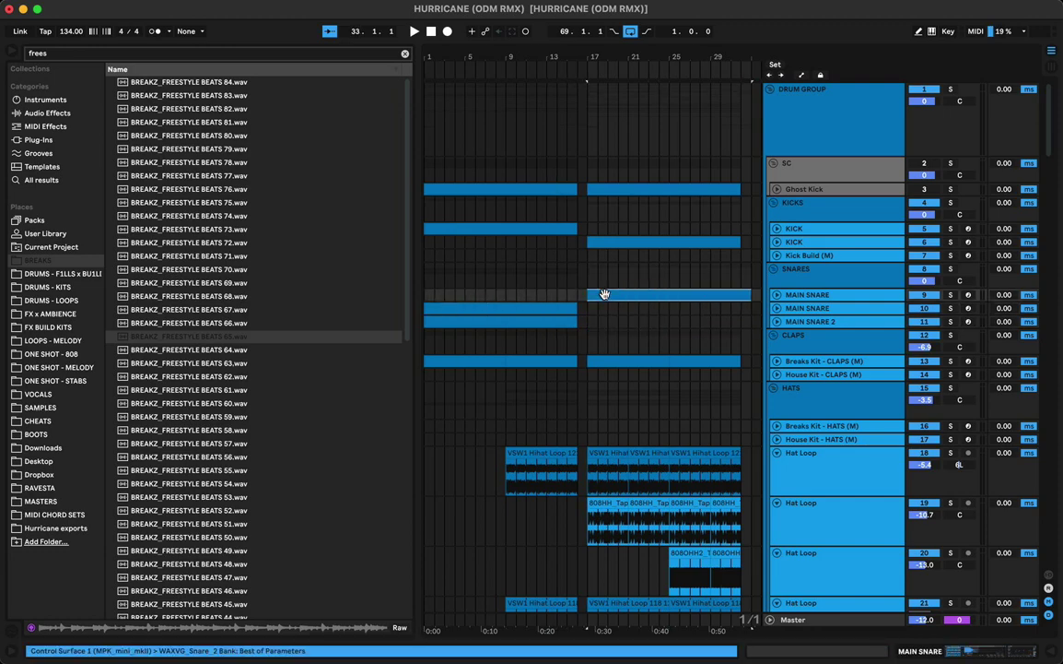
# Step: Swap the GHOST SNARES 1 rack on the upper MAIN SNARE track for the 2022 - BREAKS - SNARES.adg preset from the User Library
pyautogui.press('space')
pyautogui.hotkey('shift', 'Tab')
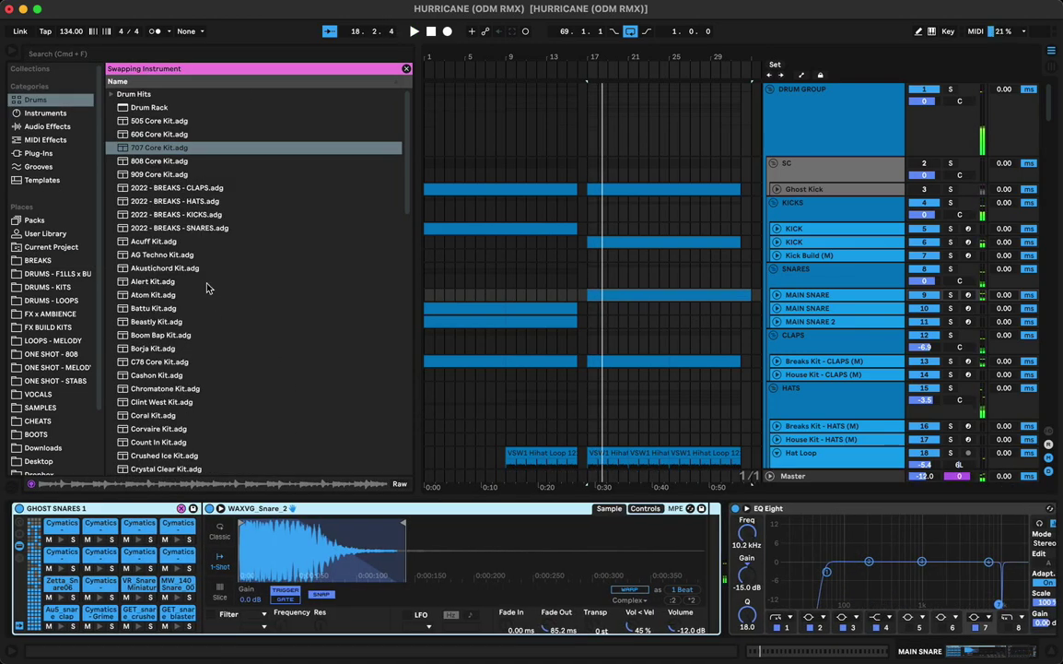
pyautogui.scroll(-1, 181, 157)
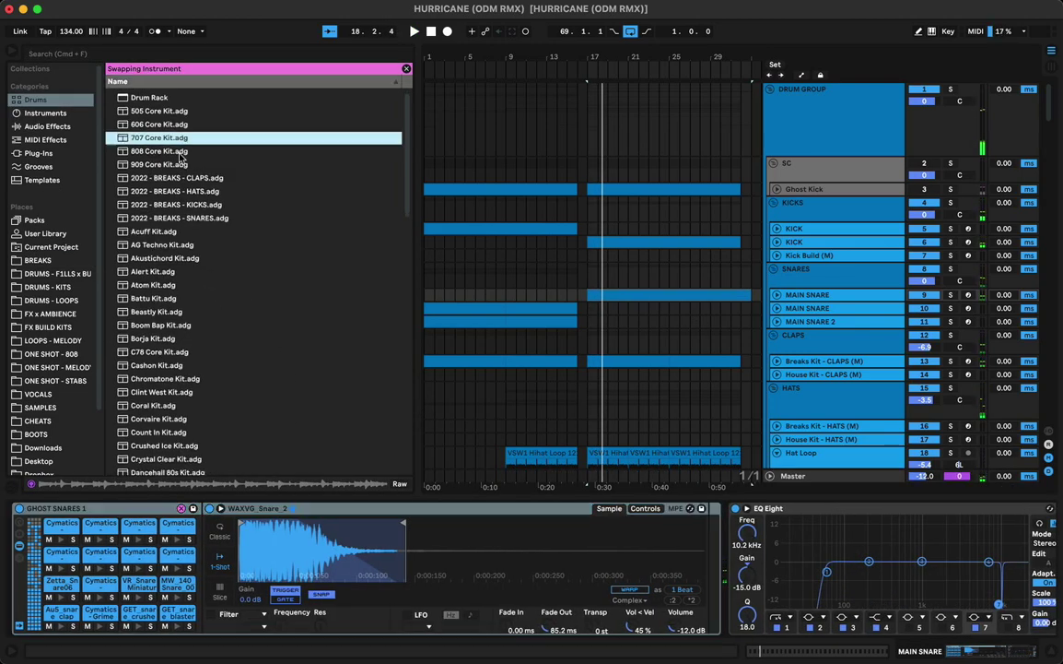
pyautogui.click(53, 235)
pyautogui.click(232, 242)
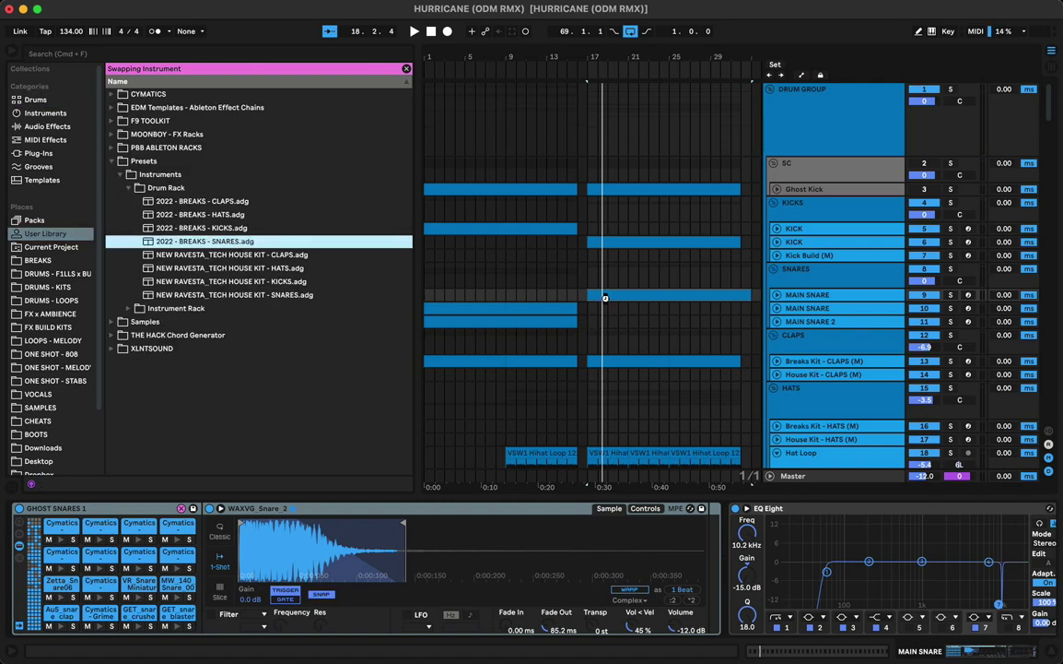
pyautogui.press('Return')
# Step: Lower the upper MAIN SNARE track's volume to -28.5 dB in the mixer while the drop plays
pyautogui.press('space')
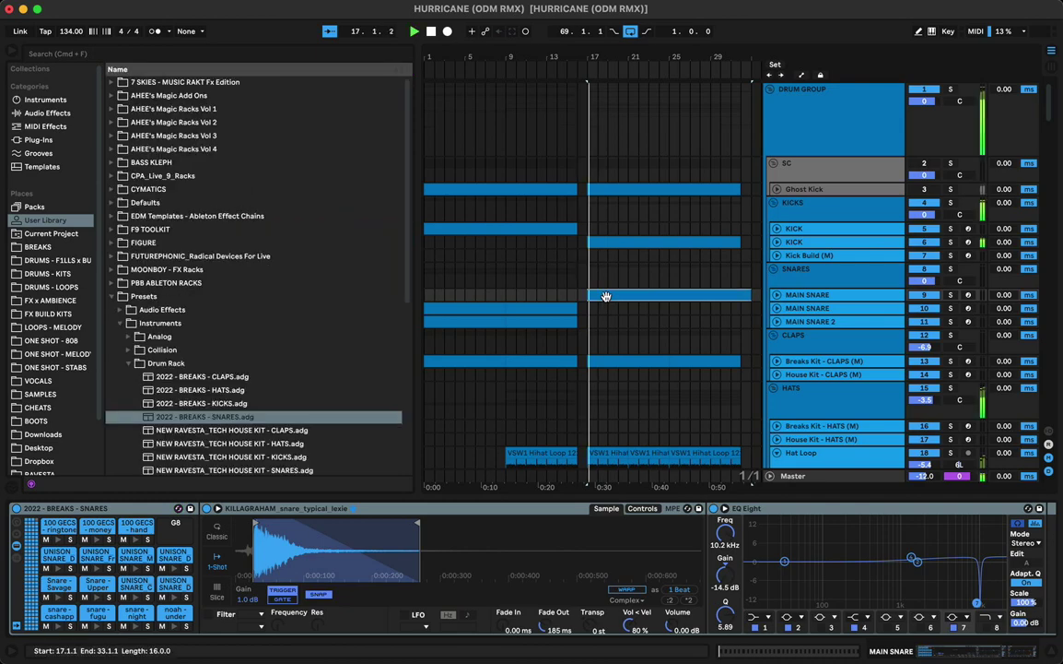
pyautogui.press('Tab')
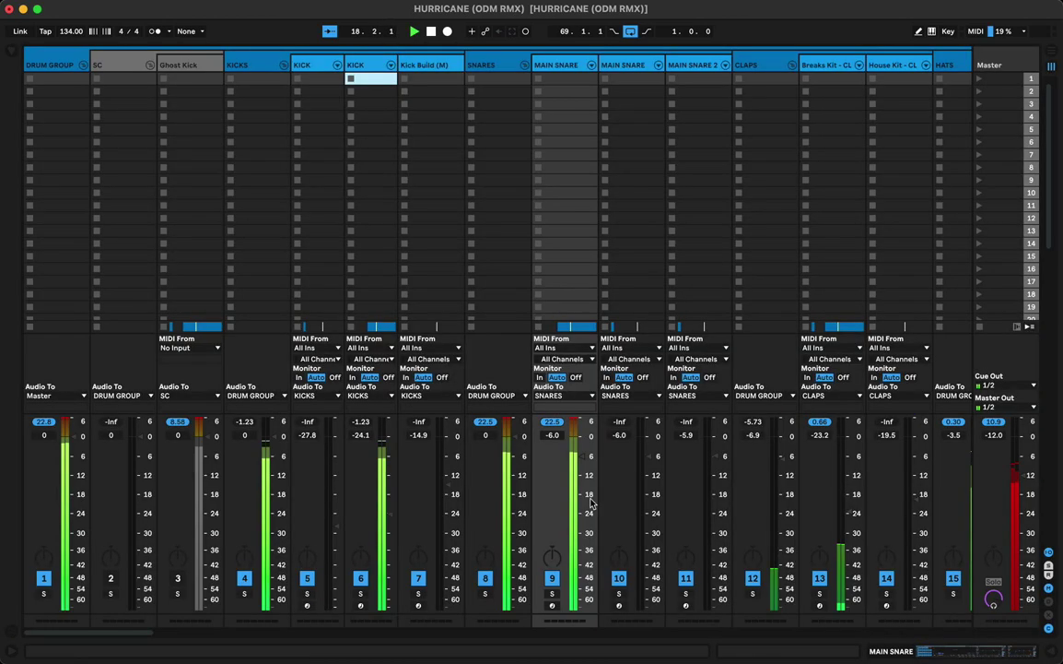
pyautogui.moveTo(581, 495); pyautogui.dragTo(582, 512)
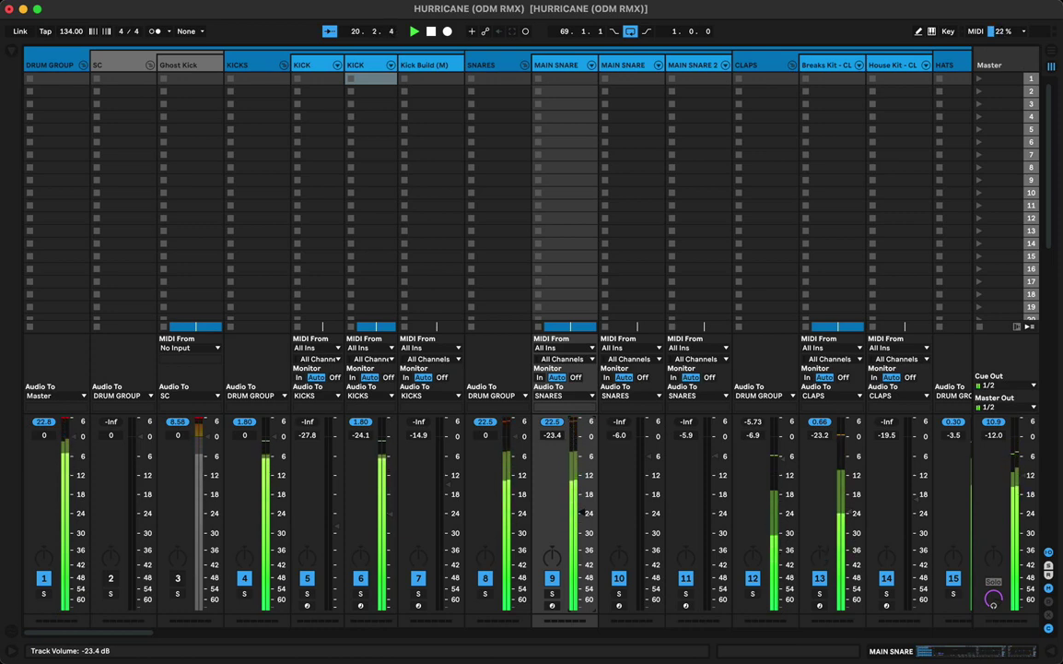
pyautogui.scroll(-4, 579, 522)
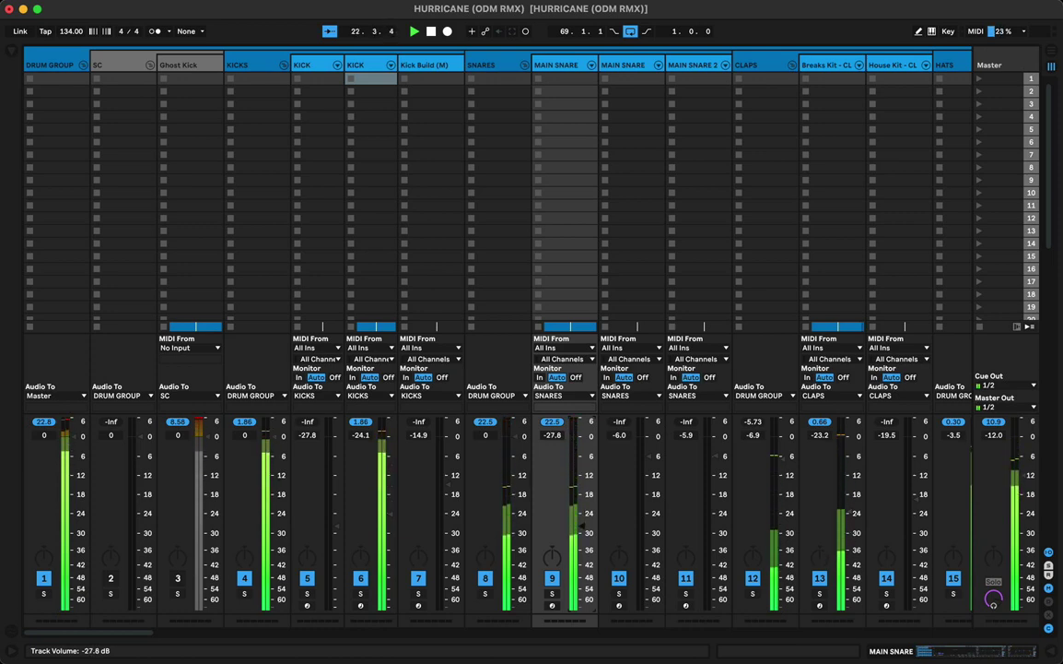
pyautogui.scroll(-1, 582, 532)
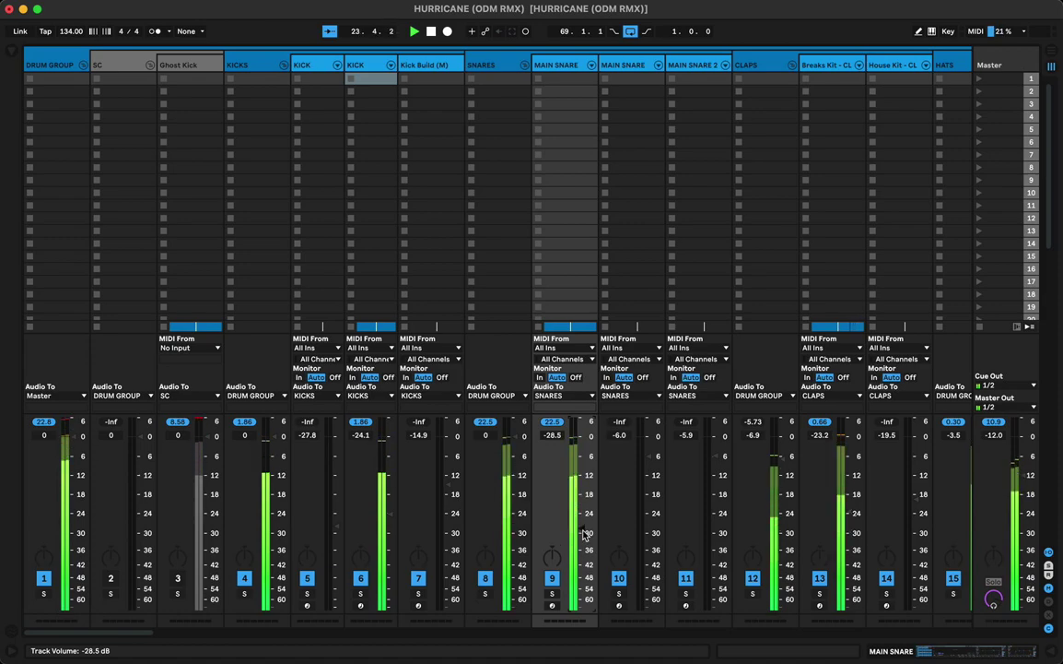
pyautogui.press('Tab')
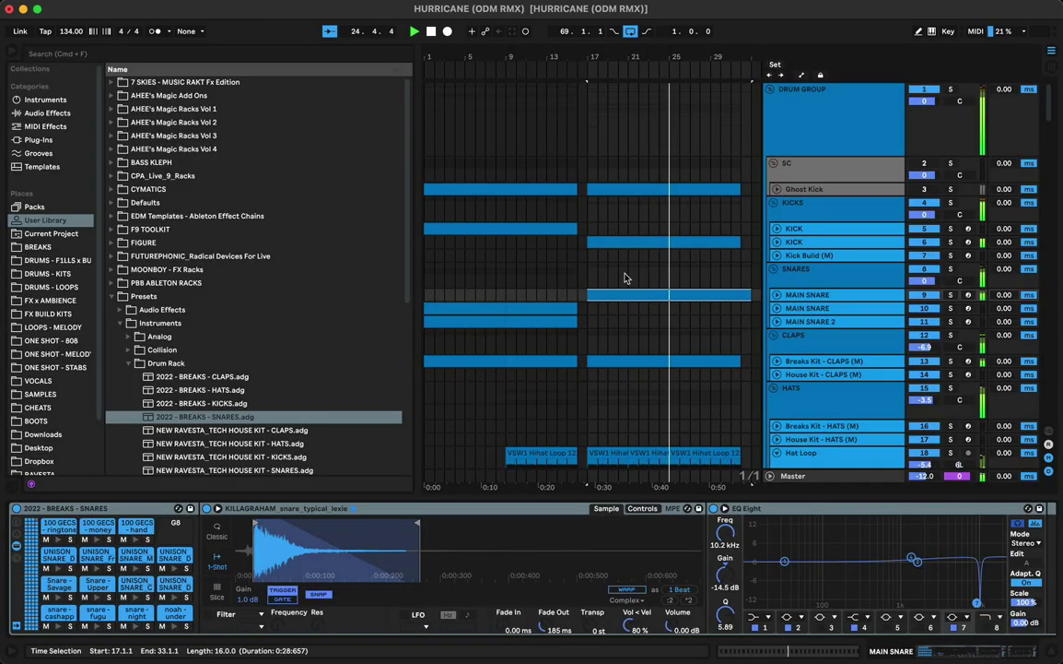
# Step: Open the drop clip on the upper MAIN SNARE track, move all its notes to the SOLTAN_snare_07 pad and play the drop
pyautogui.doubleClick(594, 294)
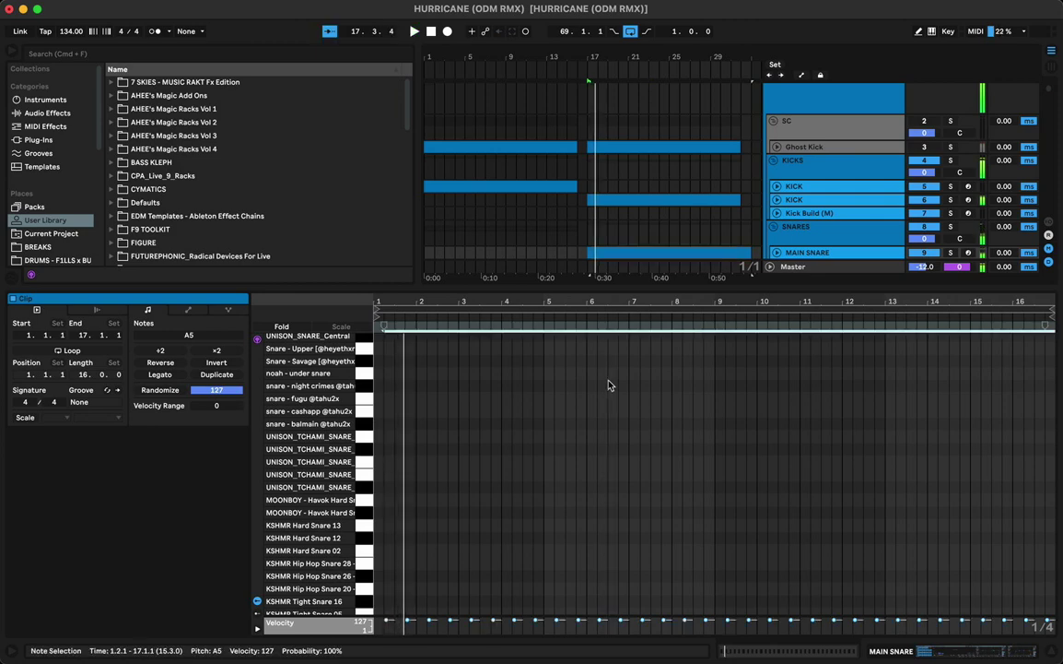
pyautogui.hotkey('shift', 'Down')
pyautogui.hotkey('shift', 'Down')
pyautogui.hotkey('shift', 'Down')
pyautogui.press('Up')
pyautogui.press('Up')
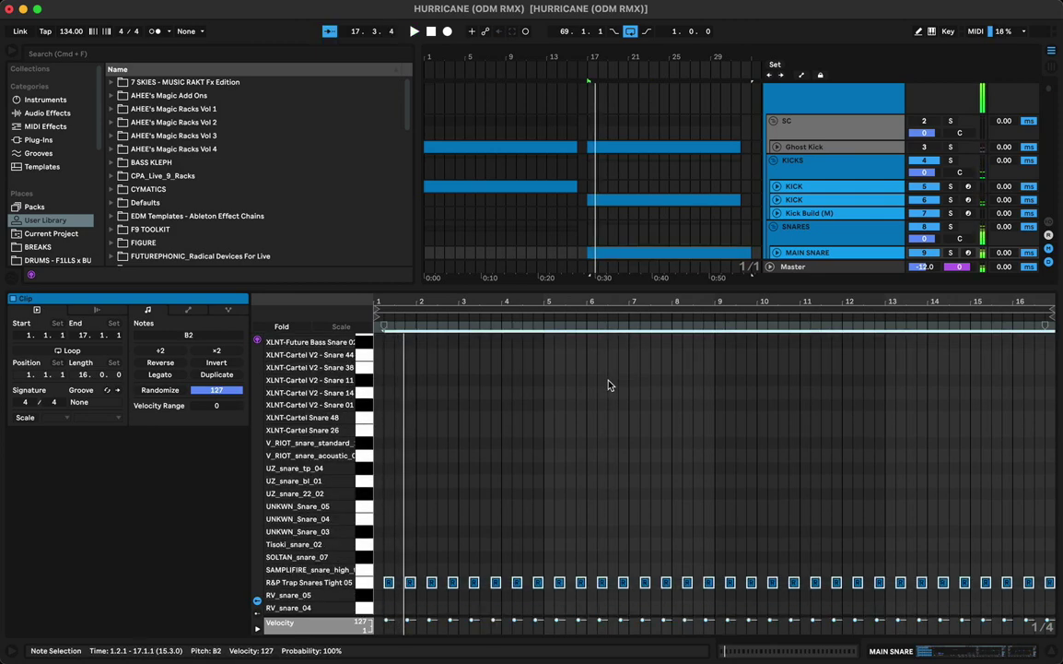
pyautogui.press('Up')
pyautogui.press('Up')
pyautogui.press('space')
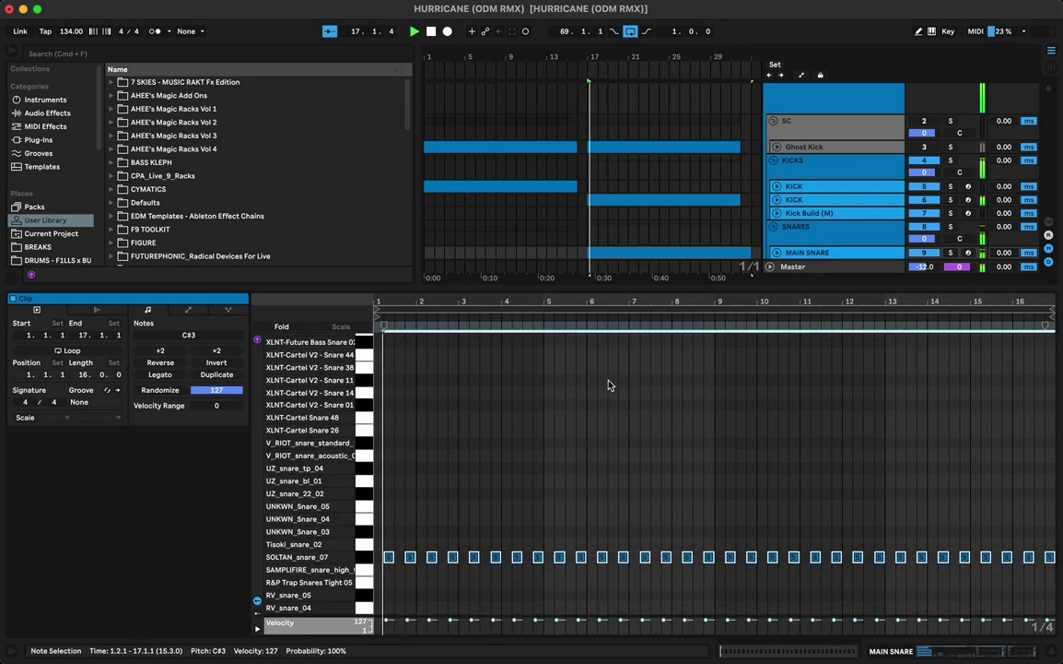
# Step: Try the snare notes on higher pads from UNKWN_Snare_05 up to XLNT-Cartel V2 - Snare 14, playing the drop with XLNT-Cartel Snare 48
pyautogui.press('space')
pyautogui.press('Up')
pyautogui.press('Up')
pyautogui.press('Up')
pyautogui.press('Up')
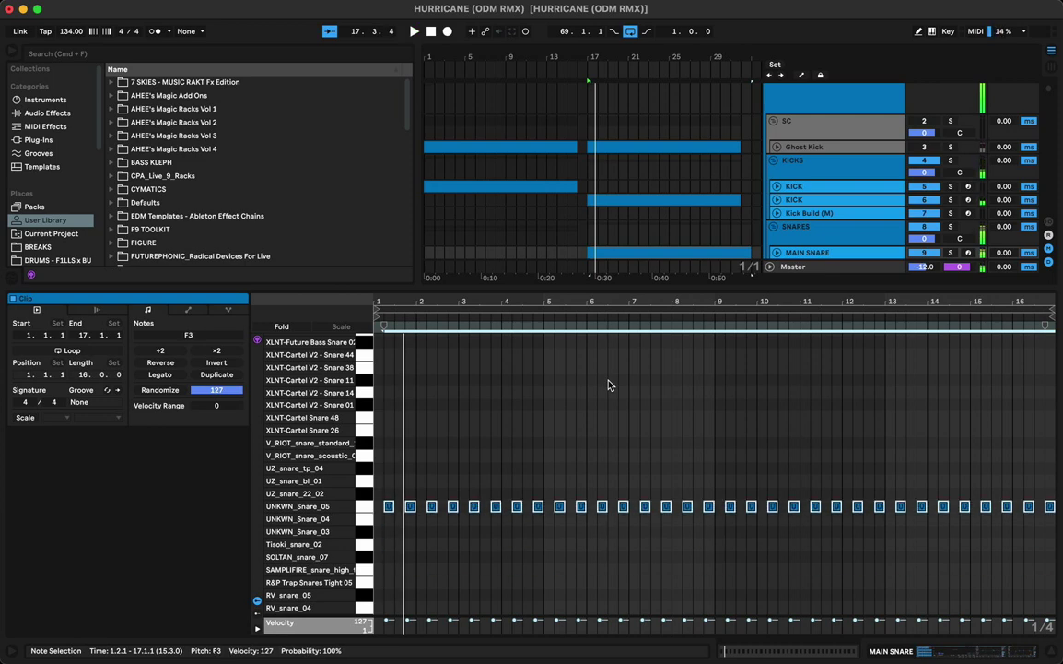
pyautogui.press('Up')
pyautogui.press('Up')
pyautogui.press('Up')
pyautogui.press('Up')
pyautogui.press('Up')
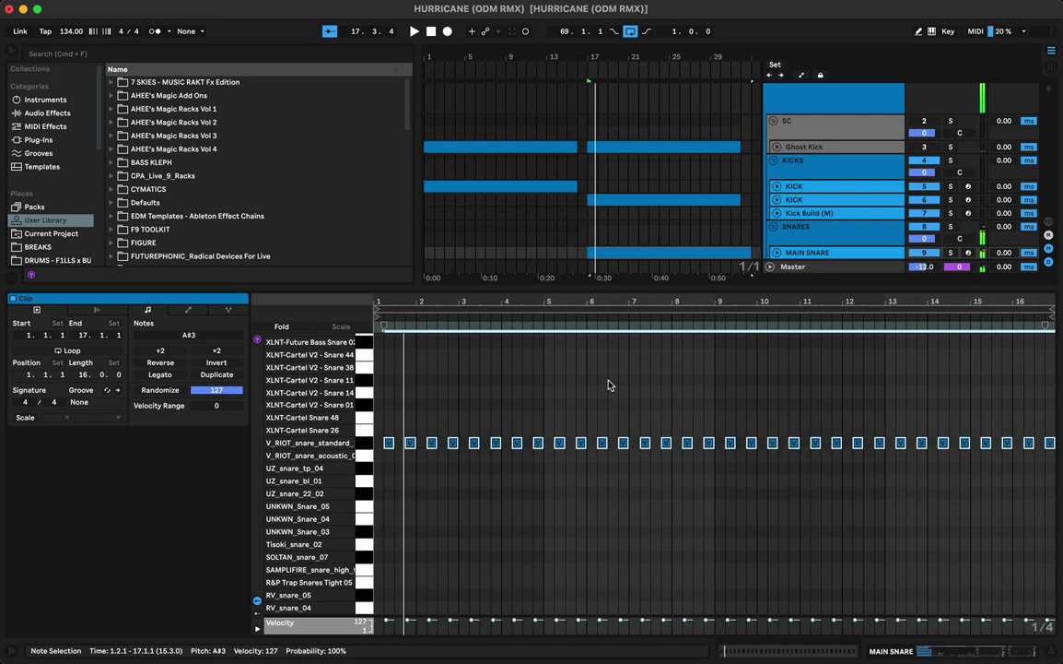
pyautogui.press('Up')
pyautogui.press('Up')
pyautogui.press('space')
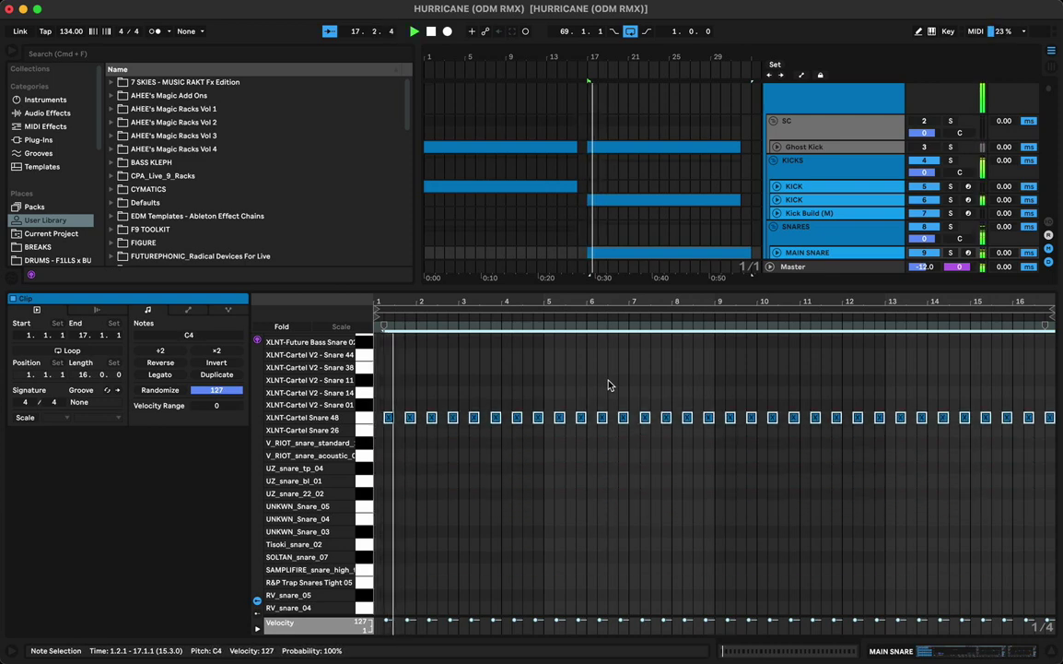
pyautogui.press('space')
pyautogui.press('Up')
pyautogui.press('Up')
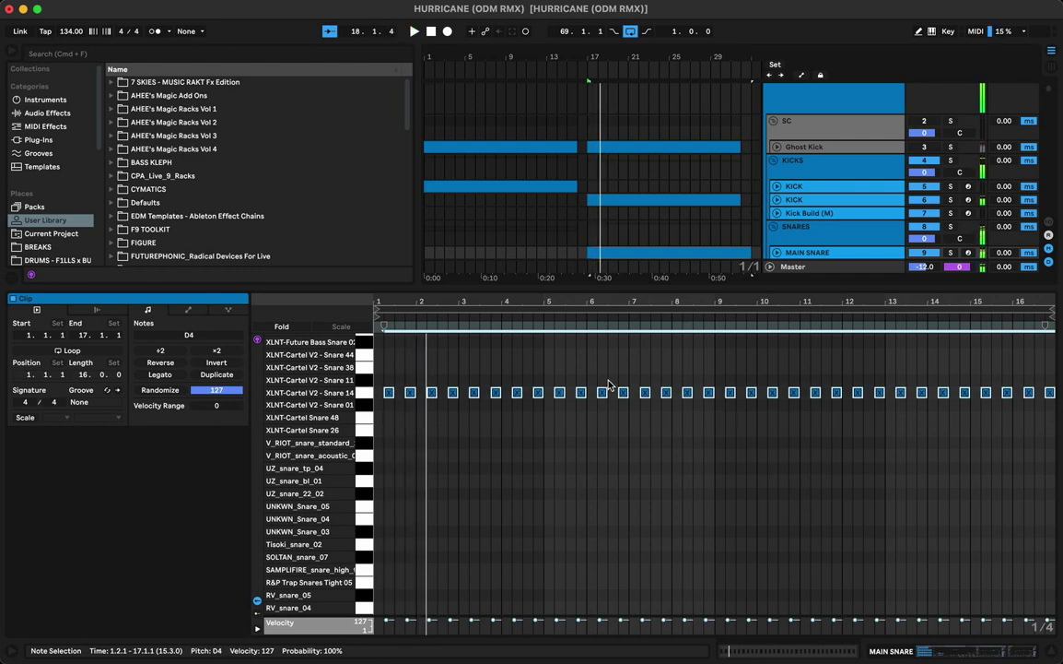
# Step: Try the snare notes on the DIRTY AUDIO trap snare pad at F0 and the snare clap pad at E0 while the drop plays
pyautogui.press('Down')
pyautogui.press('Down')
pyautogui.press('Down')
pyautogui.press('Down')
pyautogui.press('Down')
pyautogui.press('Down')
pyautogui.press('Down')
pyautogui.press('Down')
pyautogui.press('Down')
pyautogui.press('Down')
pyautogui.press('Down')
pyautogui.press('Down')
pyautogui.press('Down')
pyautogui.press('Down')
pyautogui.press('Down')
pyautogui.press('Down')
pyautogui.press('Down')
pyautogui.press('Down')
pyautogui.press('Down')
pyautogui.press('Down')
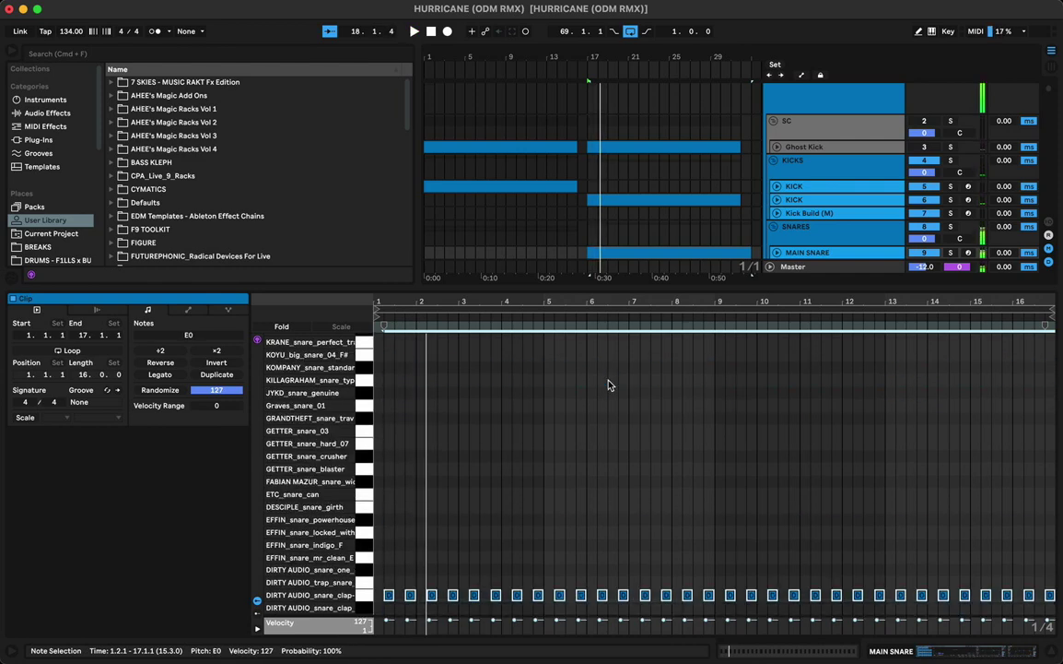
pyautogui.press('Up')
pyautogui.press('space')
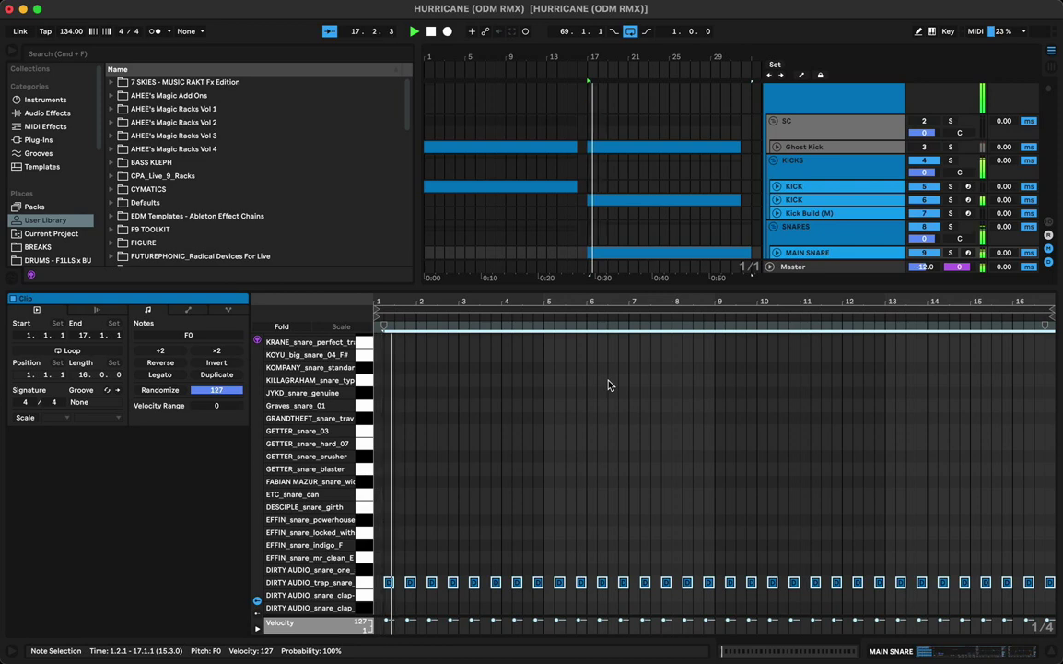
pyautogui.press('Down')
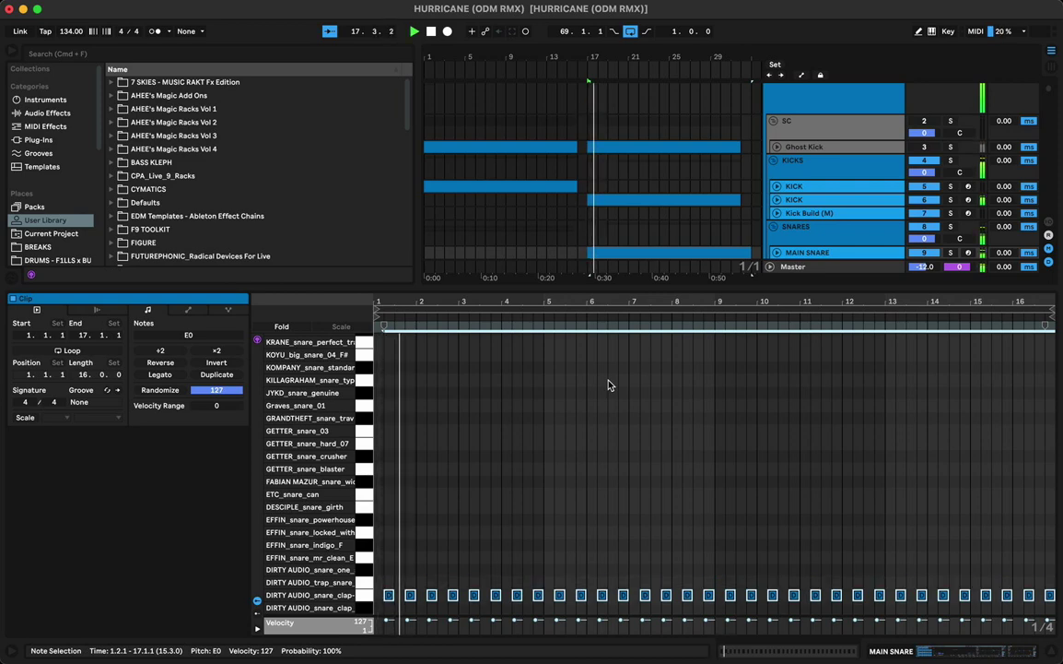
pyautogui.click(618, 253)
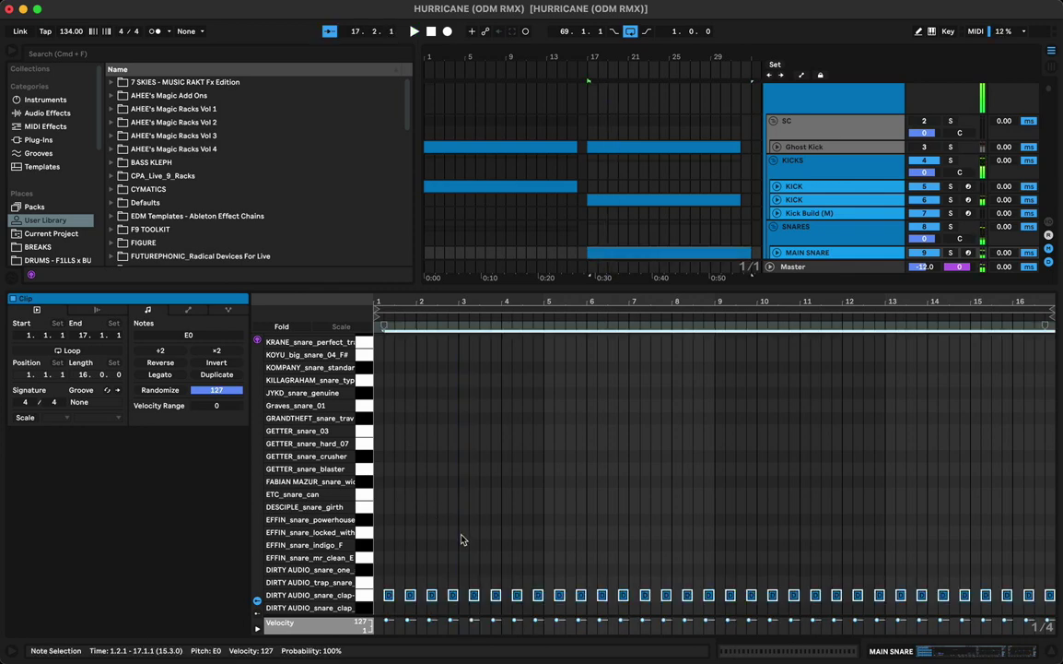
# Step: Try the snare notes on the pads from EFFIN_snare_powerhouse up to GETTER_snare_blaster, playing the drop with DESCIPLE_snare_girth
pyautogui.press('Up')
pyautogui.press('Up')
pyautogui.press('Up')
pyautogui.press('Up')
pyautogui.press('Up')
pyautogui.press('Up')
pyautogui.press('Up')
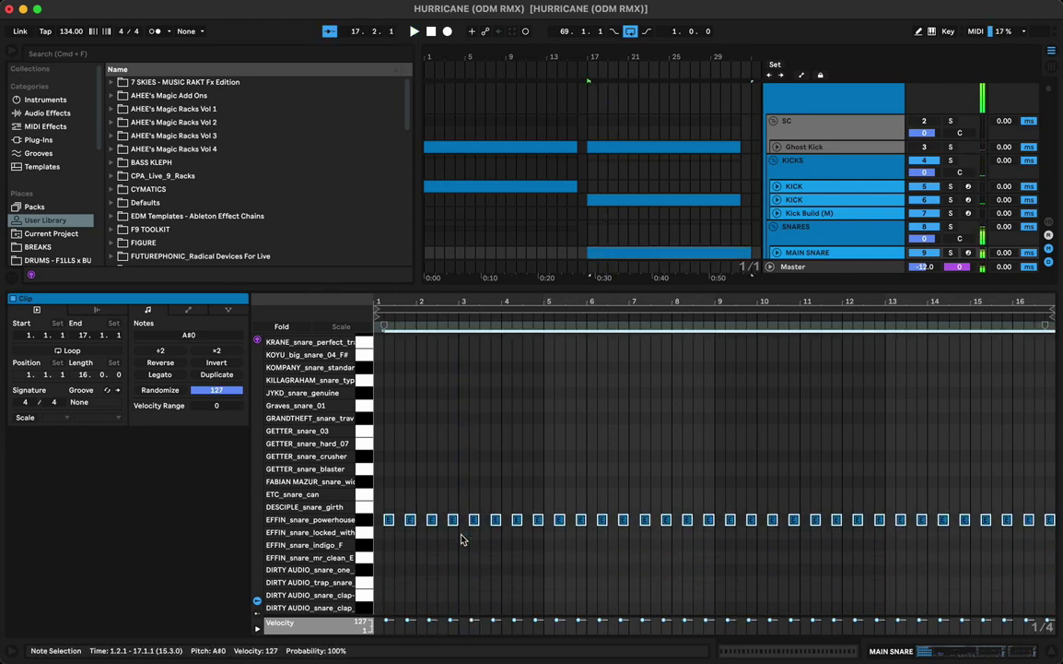
pyautogui.press('space')
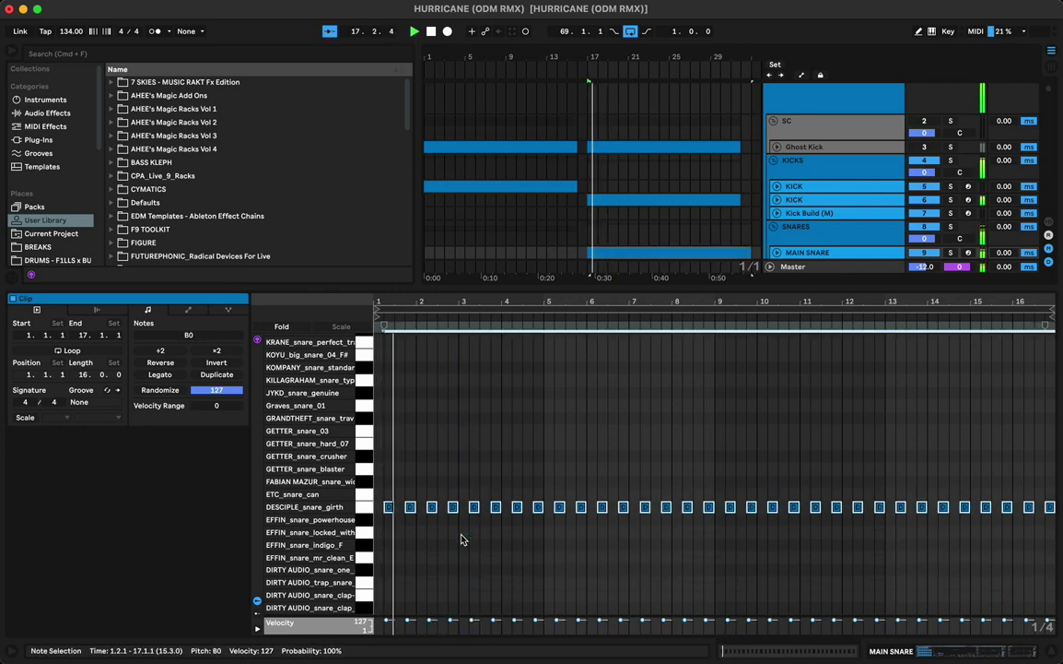
pyautogui.press('Up')
pyautogui.press('Up')
pyautogui.press('Up')
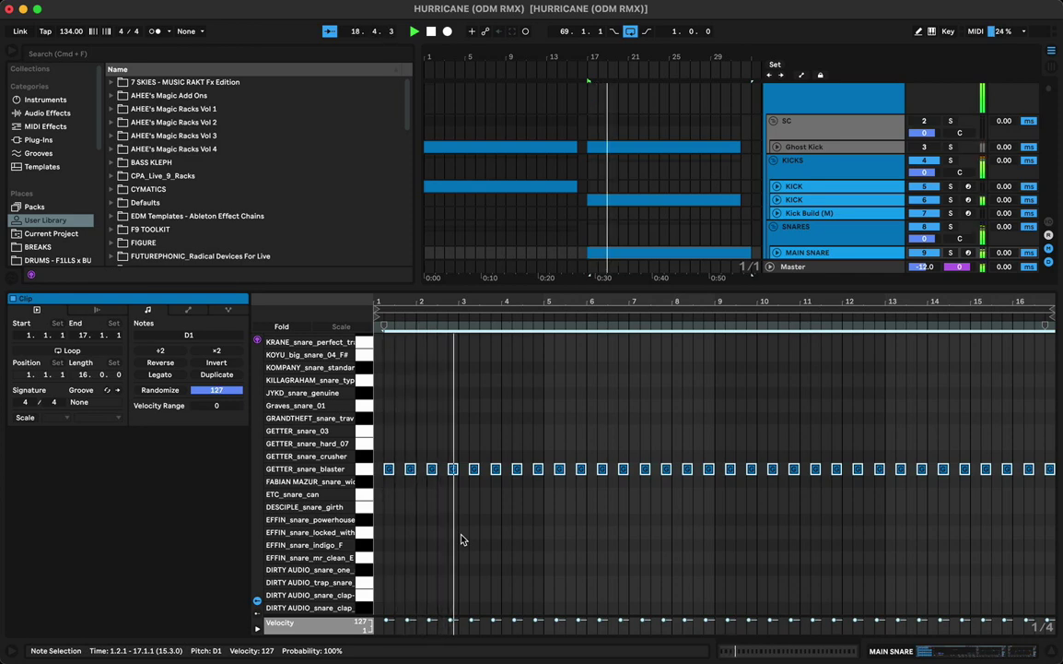
# Step: Move all snare notes to the Cymatics - X Snare 8 - C# pad and play the drop
pyautogui.hotkey('shift', 'Down')
pyautogui.hotkey('shift', 'Down')
pyautogui.press('Up')
pyautogui.press('Up')
pyautogui.press('Up')
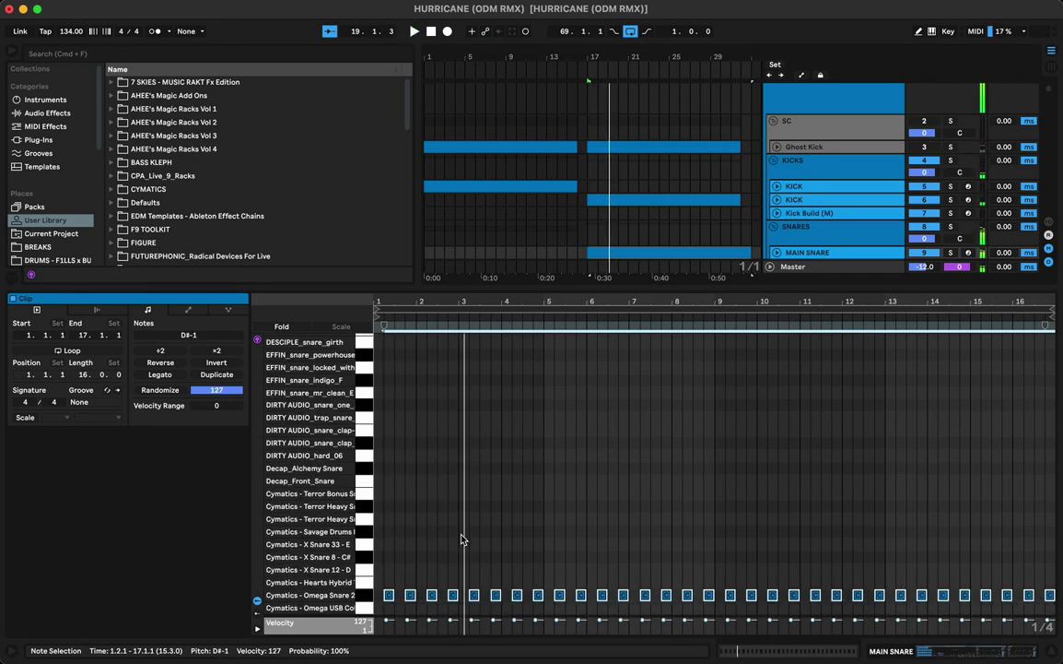
pyautogui.press('Up')
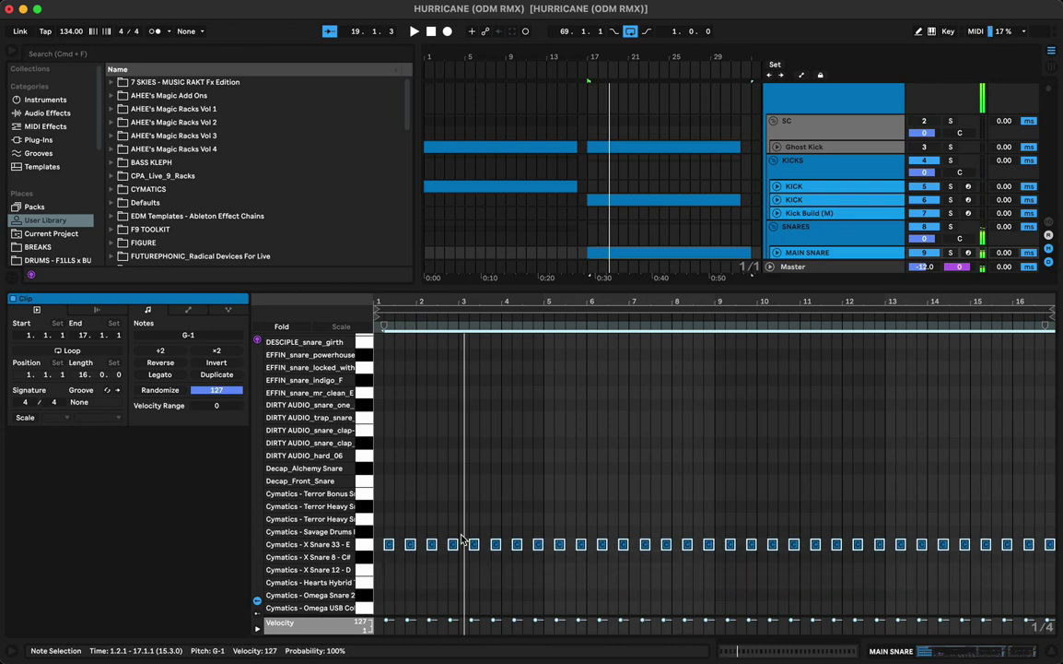
pyautogui.press('space')
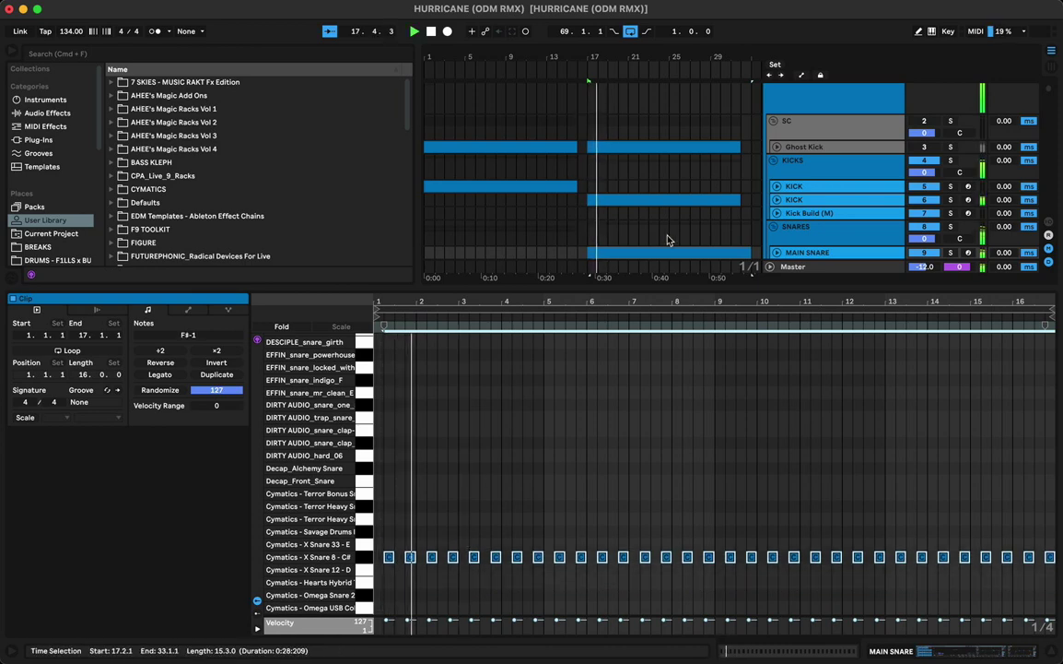
# Step: Shorten the drop clip on the upper MAIN SNARE track by one bar so it ends at bar 32
pyautogui.scroll(-4, 672, 216)
pyautogui.hscroll(1, 723, 205)
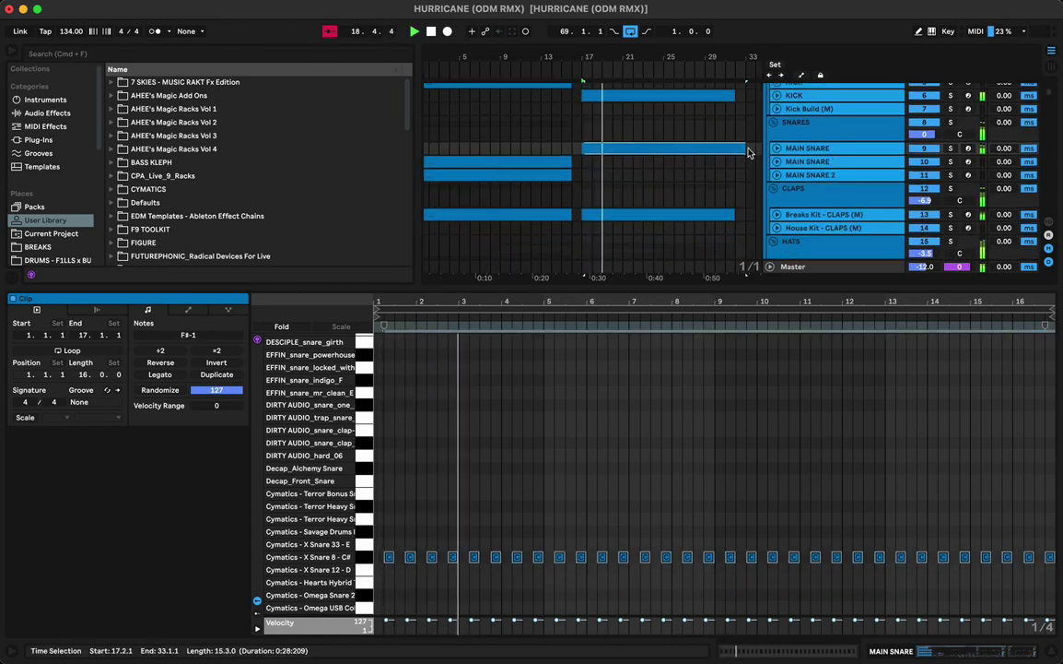
pyautogui.moveTo(744, 146); pyautogui.dragTo(734, 148)
# Step: Set the upper MAIN SNARE track's volume to -20.8 dB and the drop's KICK track to -23.0 dB in the mixer
pyautogui.press('Tab')
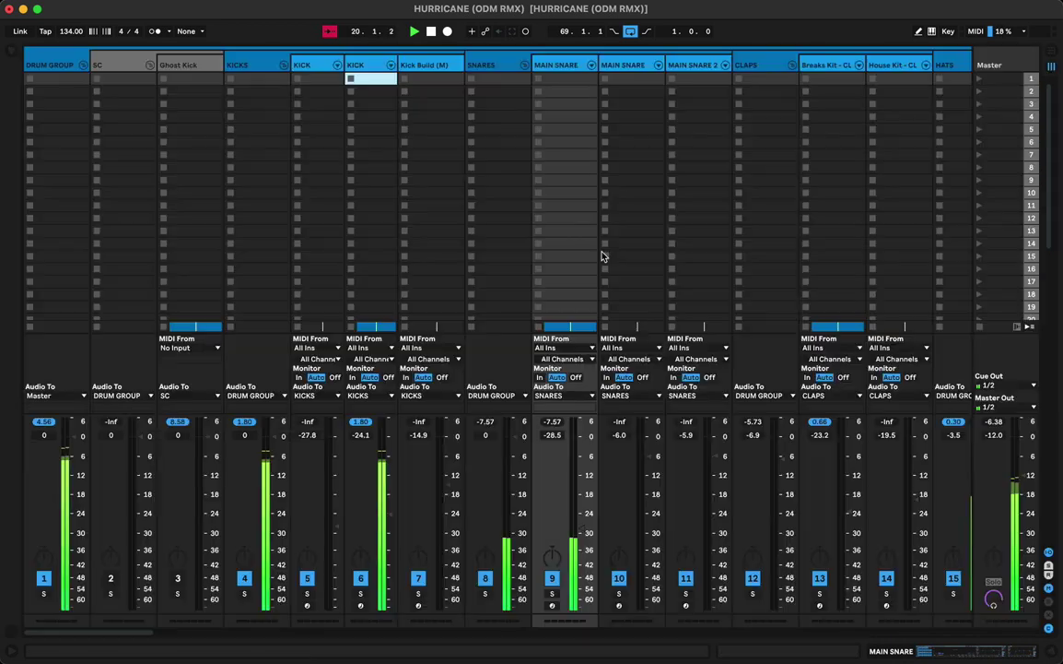
pyautogui.click(586, 479)
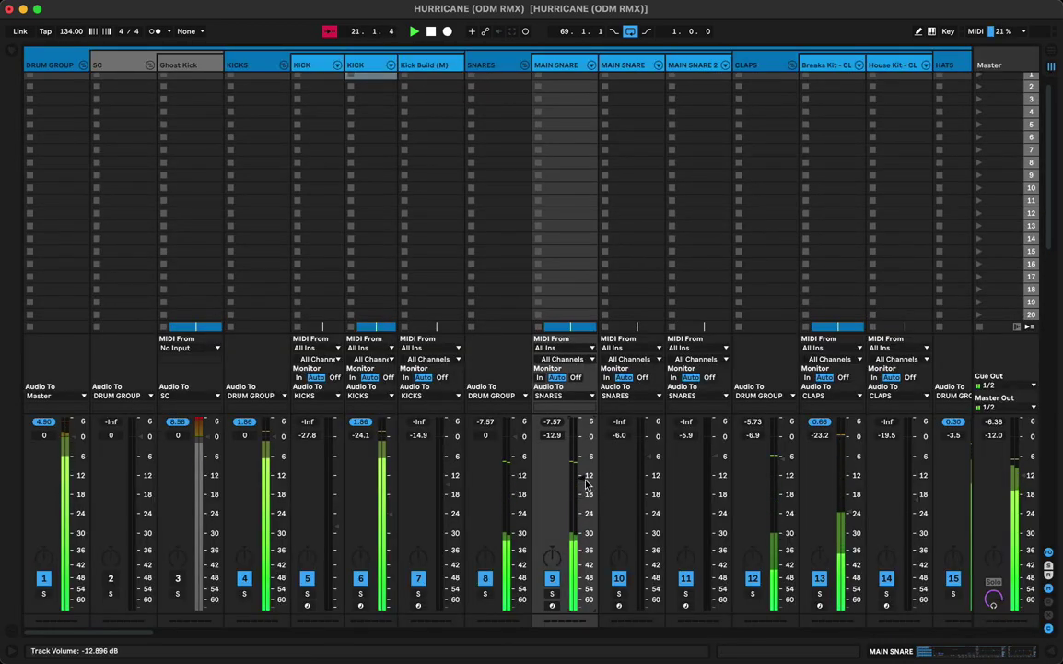
pyautogui.moveTo(586, 480)
pyautogui.mouseDown()
pyautogui.moveTo(586, 516)
pyautogui.moveTo(583, 502)
pyautogui.mouseUp()
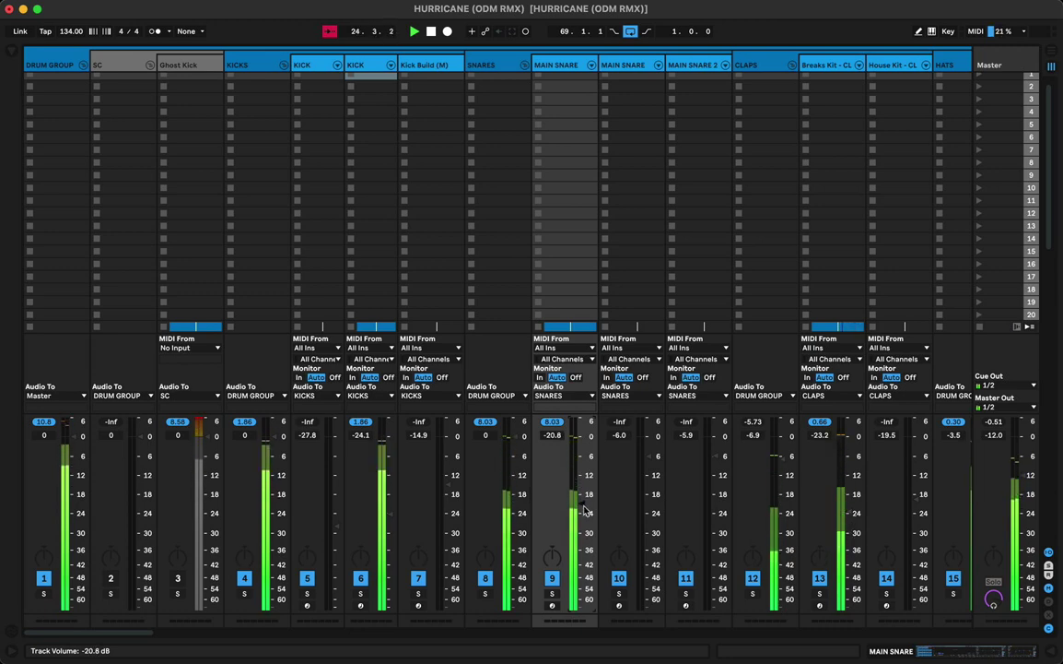
pyautogui.moveTo(387, 534); pyautogui.dragTo(390, 517)
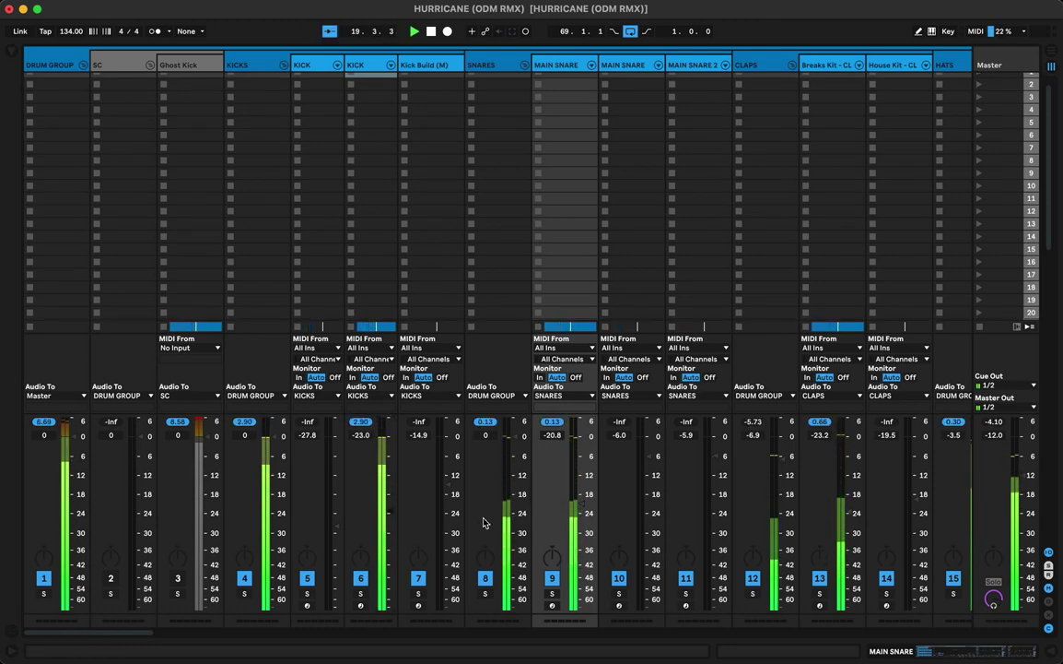
pyautogui.press('Tab')
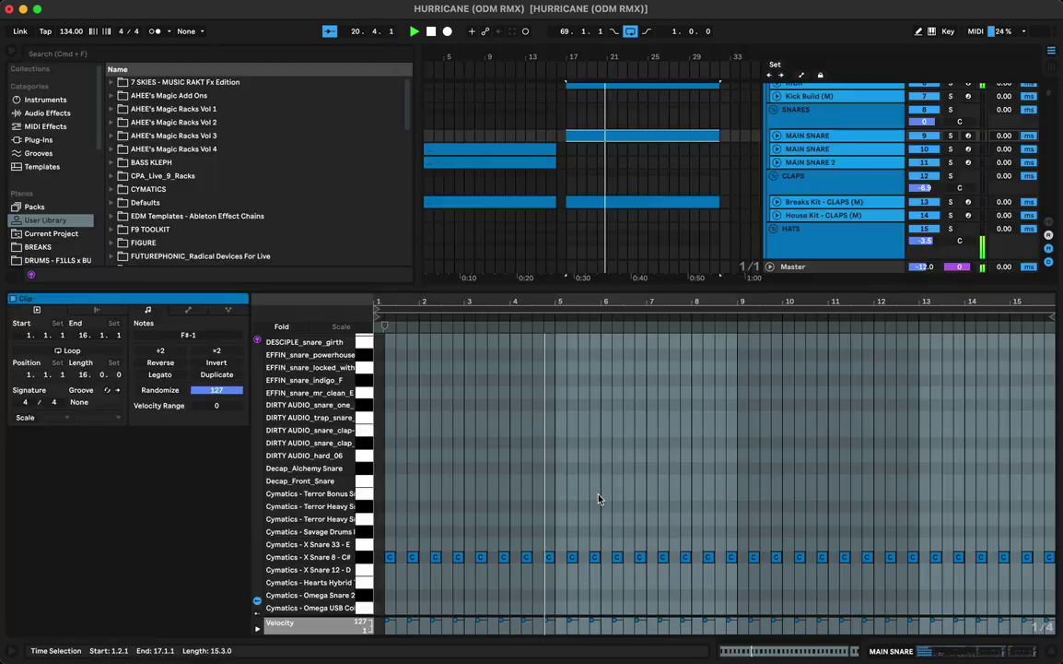
# Step: Listen to the Breaks Kit - CLAPS (M) drop clips in solo and check the clap level in the mixer
pyautogui.click(636, 201)
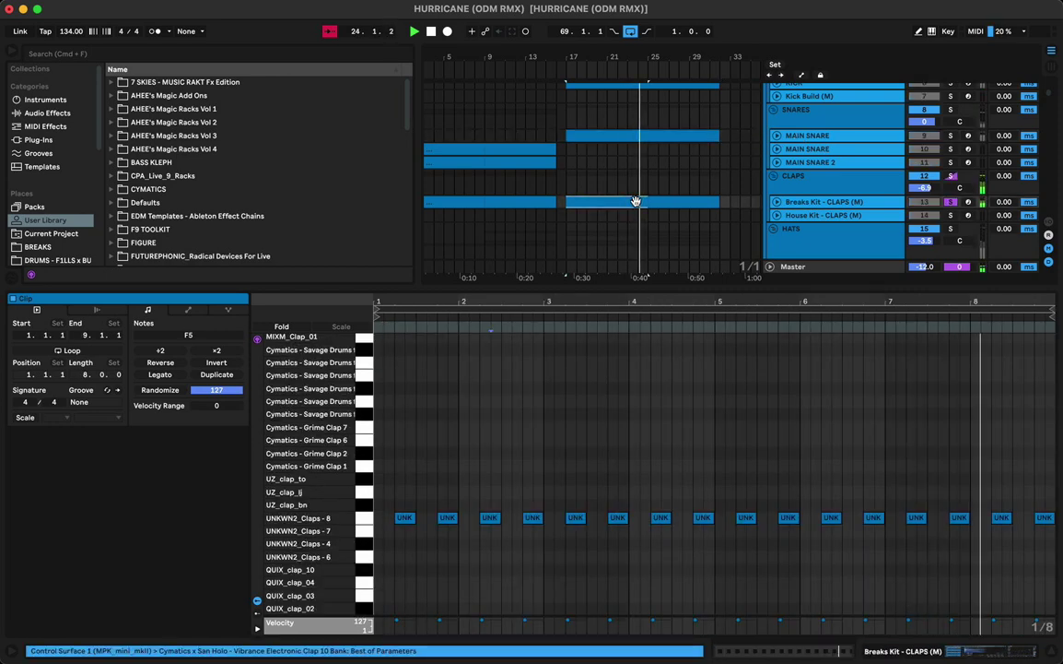
pyautogui.click(670, 202)
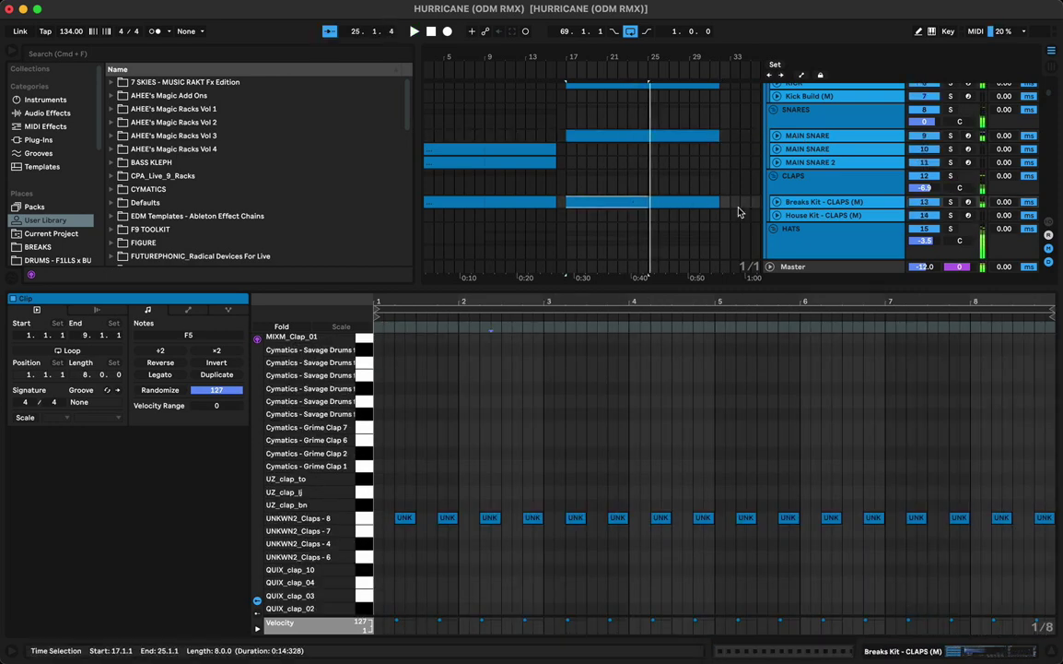
pyautogui.press('Tab')
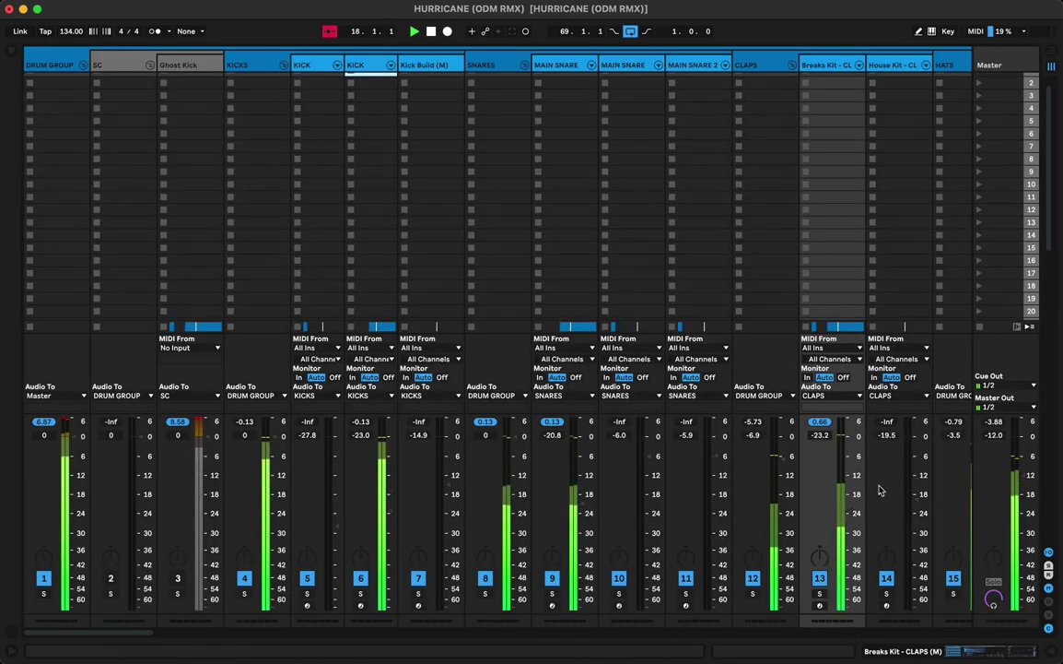
pyautogui.press('Tab')
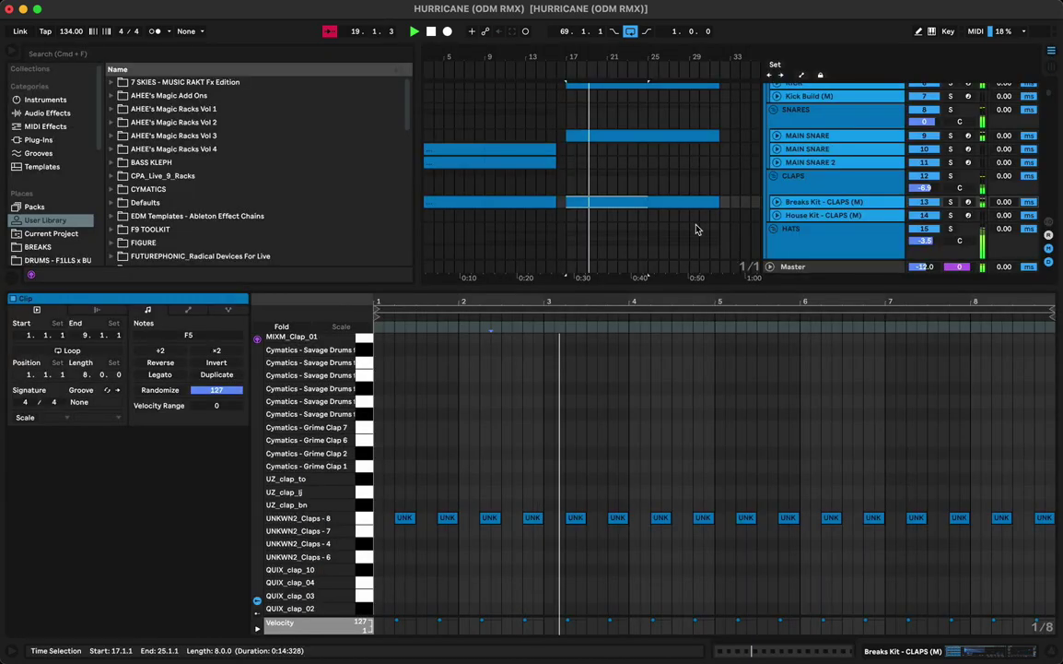
# Step: Consolidate the two Breaks Kit - CLAPS (M) drop clips and copy the 15-bar result to the House Kit - CLAPS (M) track from bar 17
pyautogui.scroll(3, 664, 187)
pyautogui.click(695, 251)
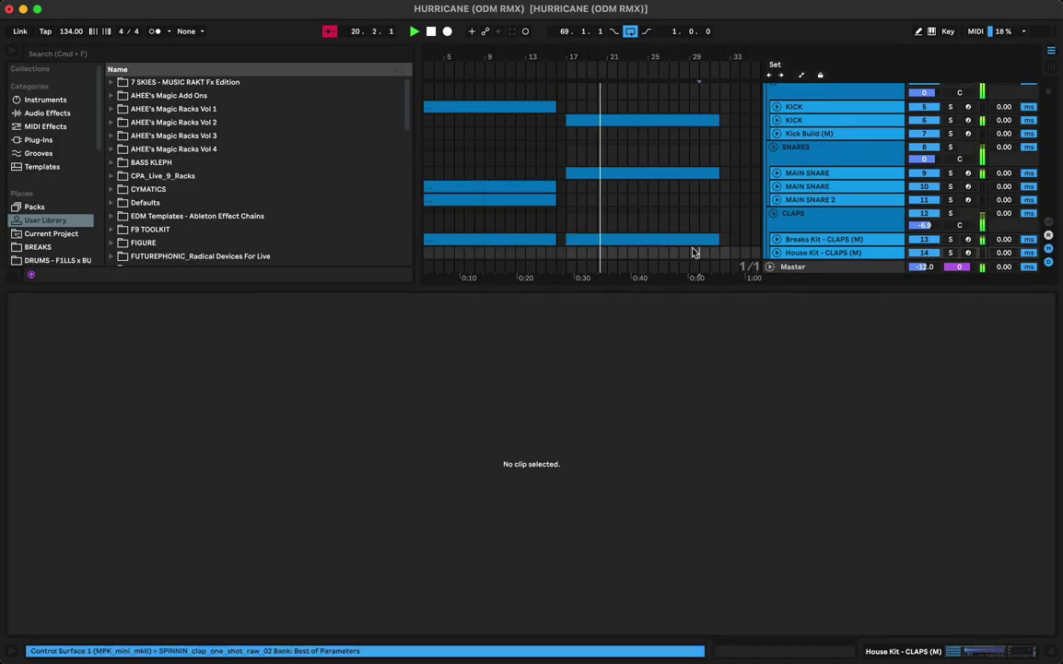
pyautogui.click(688, 242)
pyautogui.hscroll(-1, 689, 241)
pyautogui.keyDown('shift'); pyautogui.click(651, 238); pyautogui.keyUp('shift')
pyautogui.scroll(-2, 650, 239)
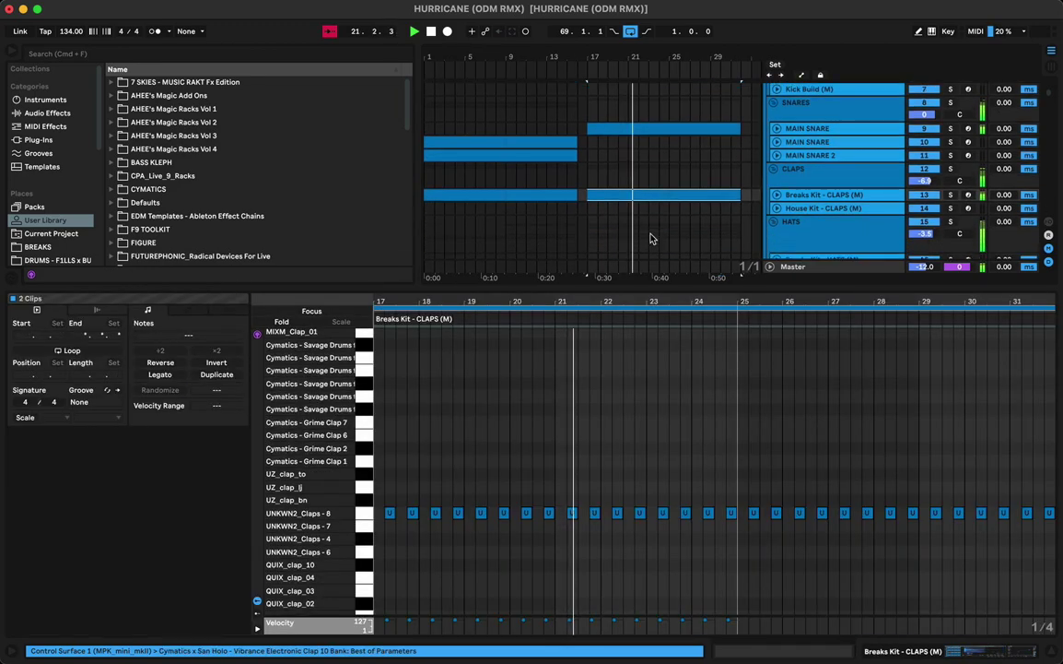
pyautogui.press('super+j')
pyautogui.click(624, 208)
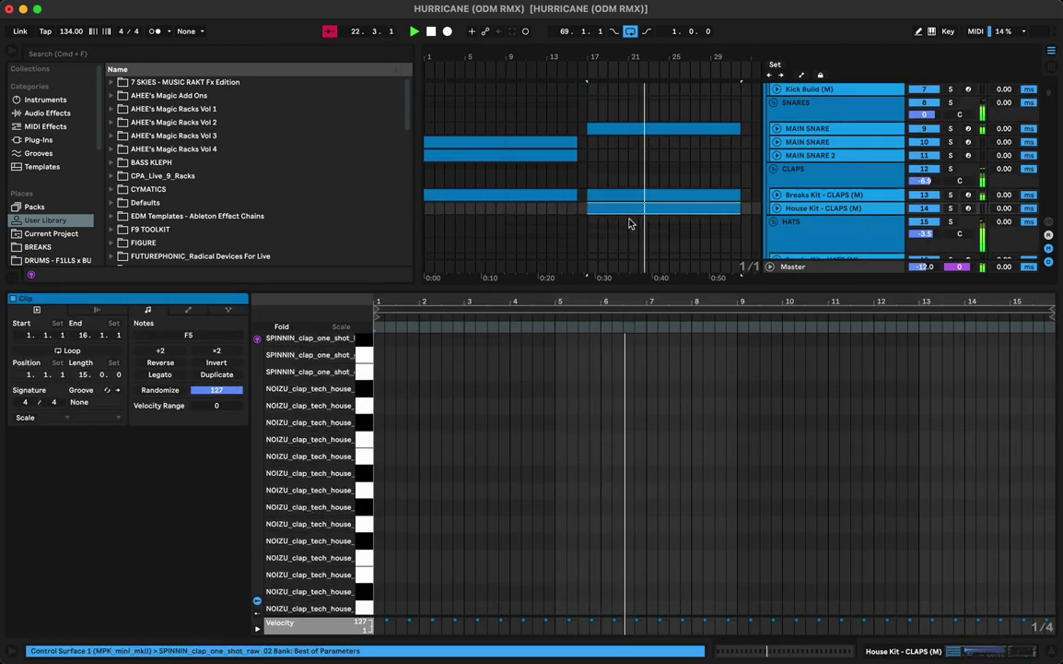
# Step: Select all notes in the House Kit - CLAPS (M) clip and audition them on the XLNT-Tech House - Clap 18 pad with the drop
pyautogui.click(566, 384)
pyautogui.press('super+a')
pyautogui.press('space')
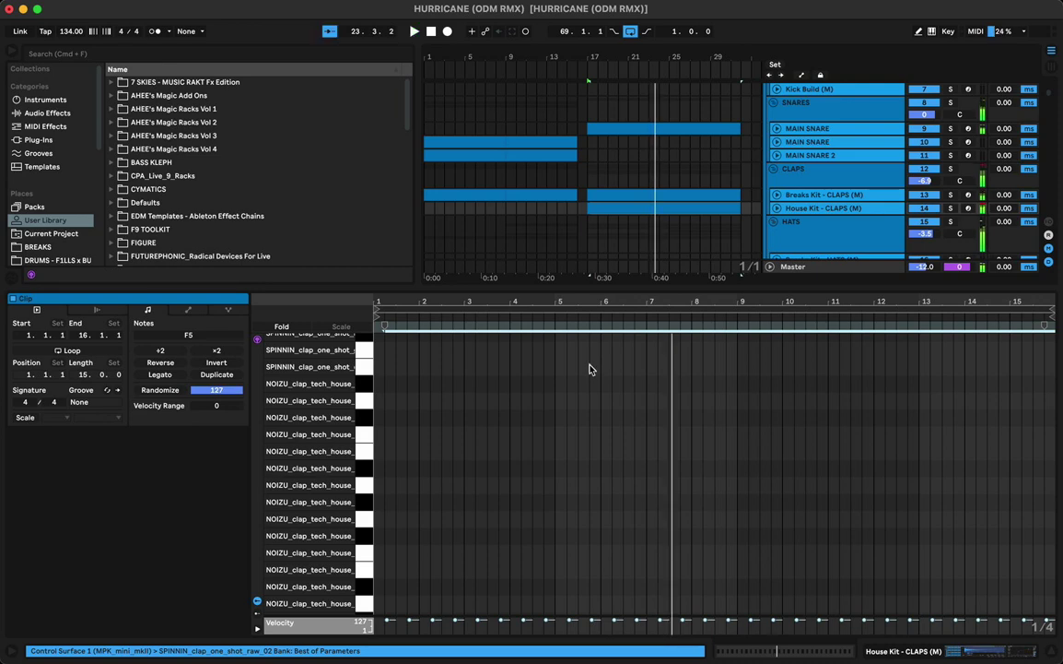
pyautogui.press('Up')
pyautogui.press('Up')
pyautogui.press('Down')
pyautogui.press('space')
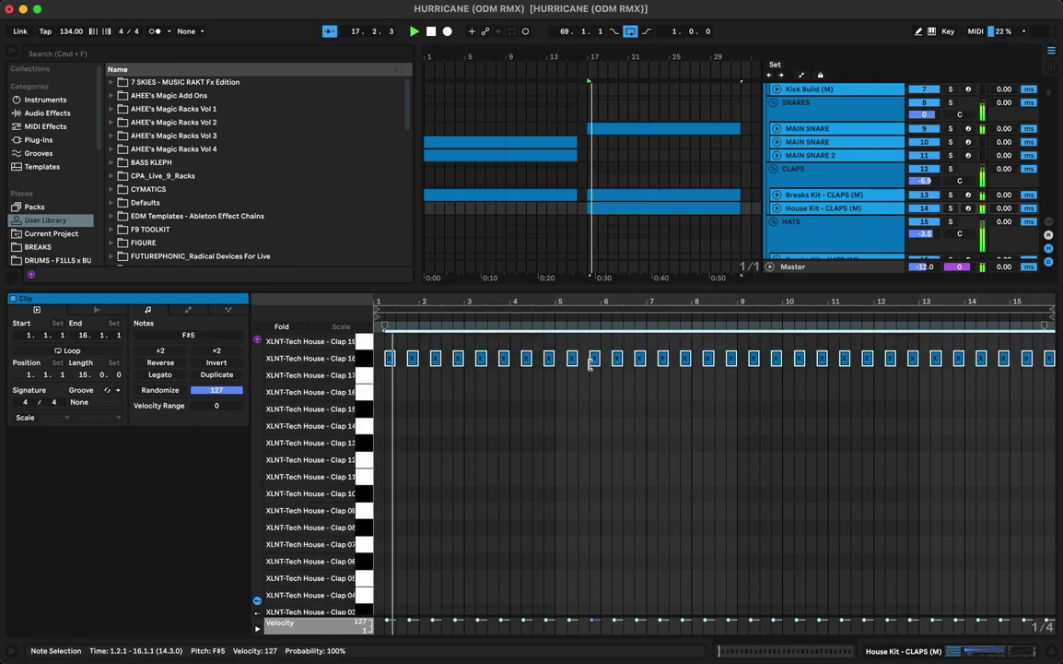
# Step: Move all the House Kit clap notes to the XLNT-Tech House - Clap 13 pad and play the drop
pyautogui.press('Down')
pyautogui.press('Down')
pyautogui.press('Down')
pyautogui.press('Down')
pyautogui.press('Down')
pyautogui.press('Down')
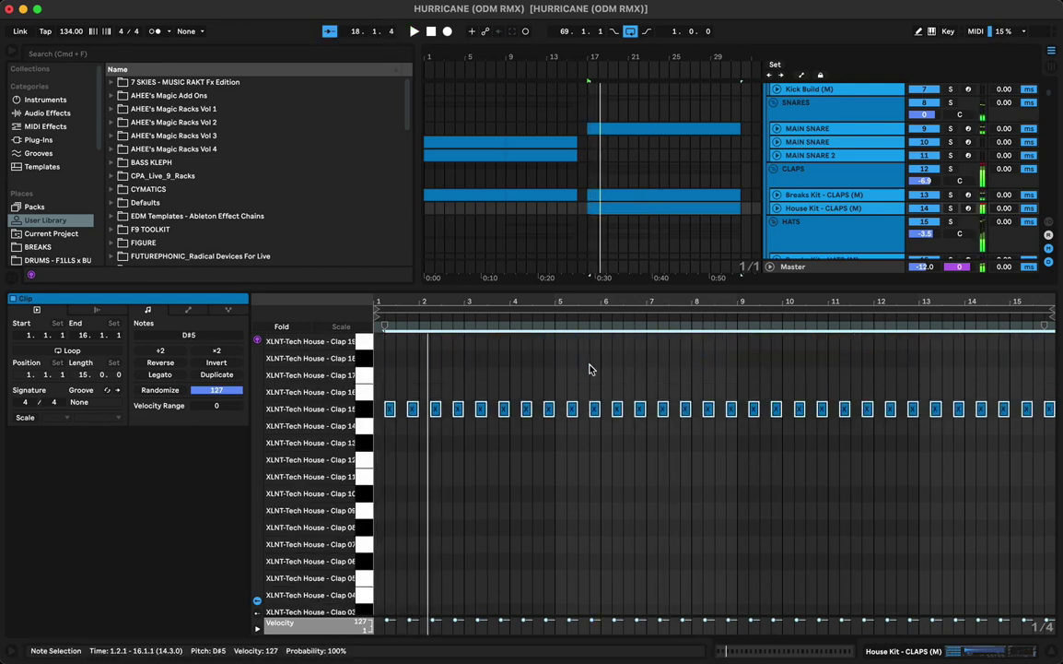
pyautogui.press('Up')
pyautogui.press('space')
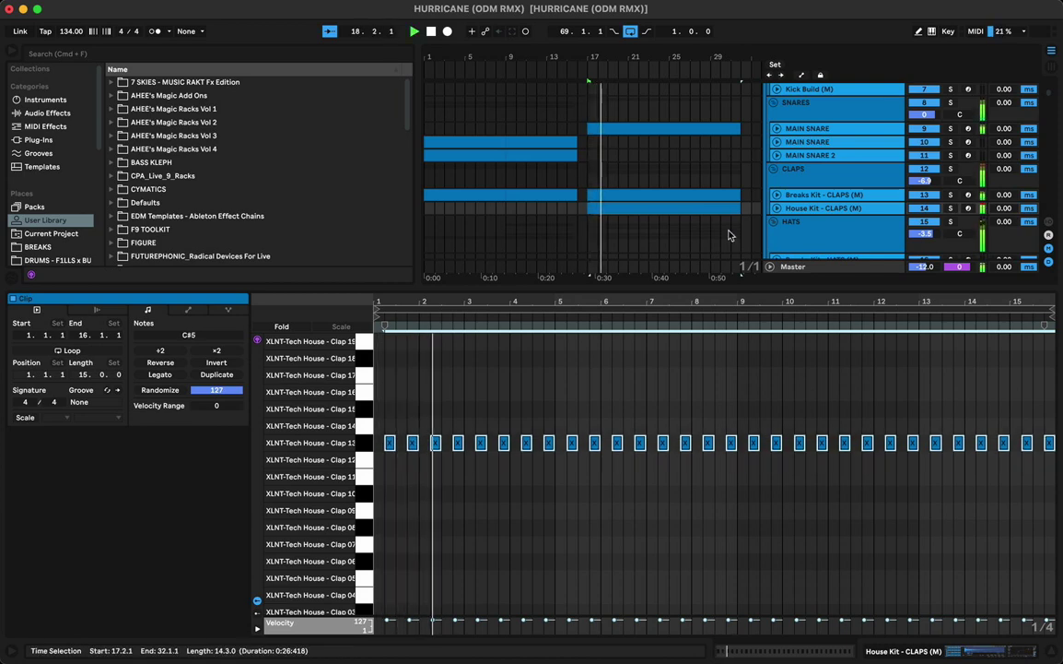
# Step: Play the drop and lower the House Kit - CLAPS (M) track volume to -29.8 dB
pyautogui.click(670, 130)
pyautogui.click(610, 205)
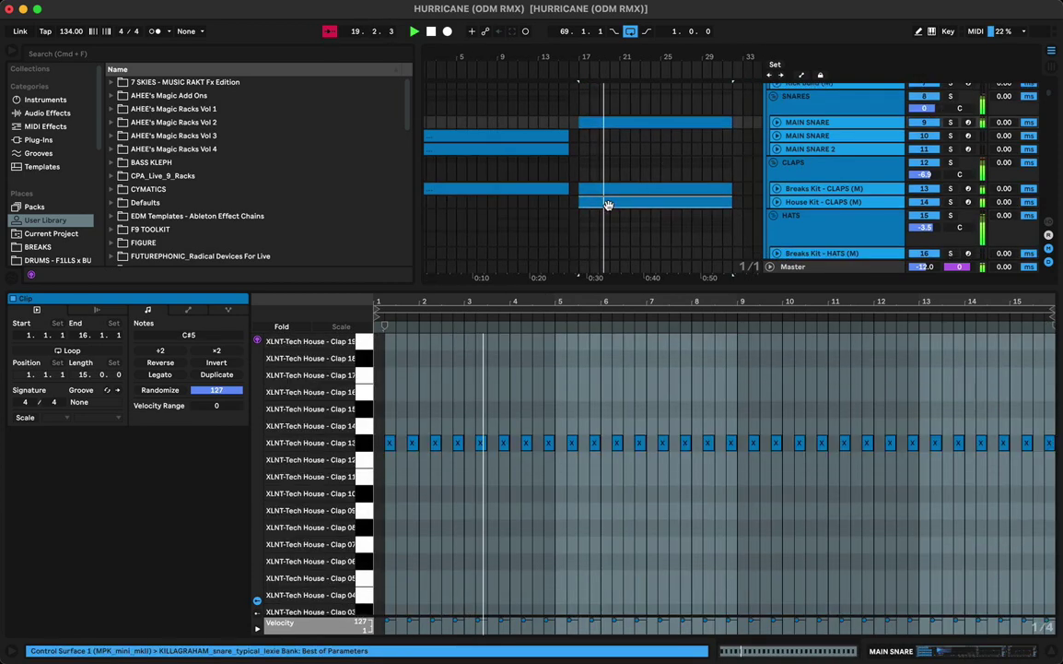
pyautogui.press('Tab')
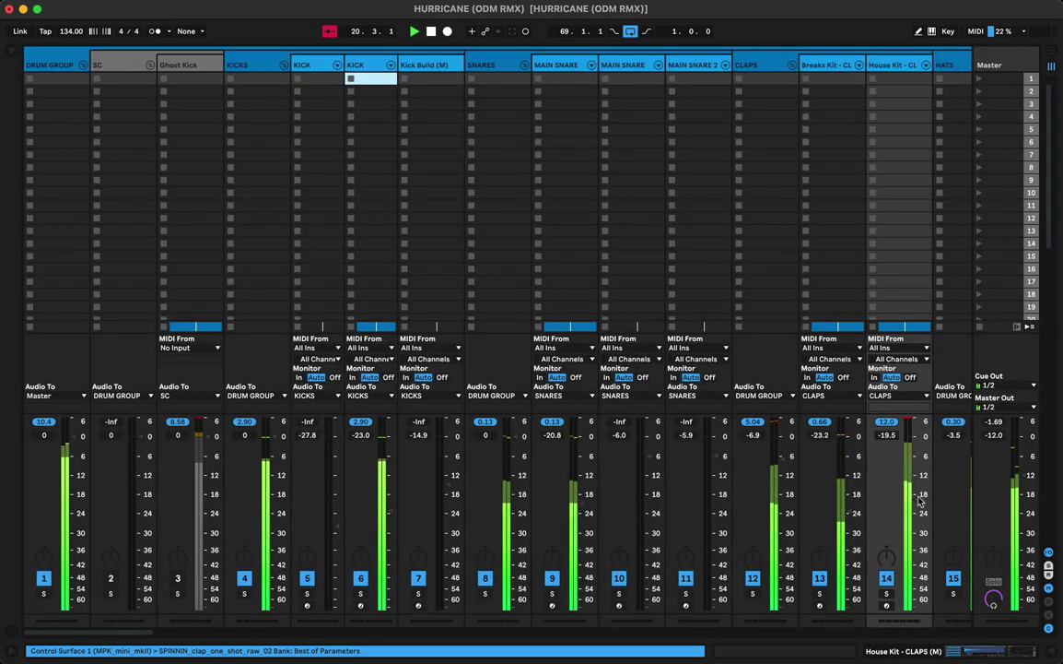
pyautogui.moveTo(907, 451); pyautogui.dragTo(911, 481)
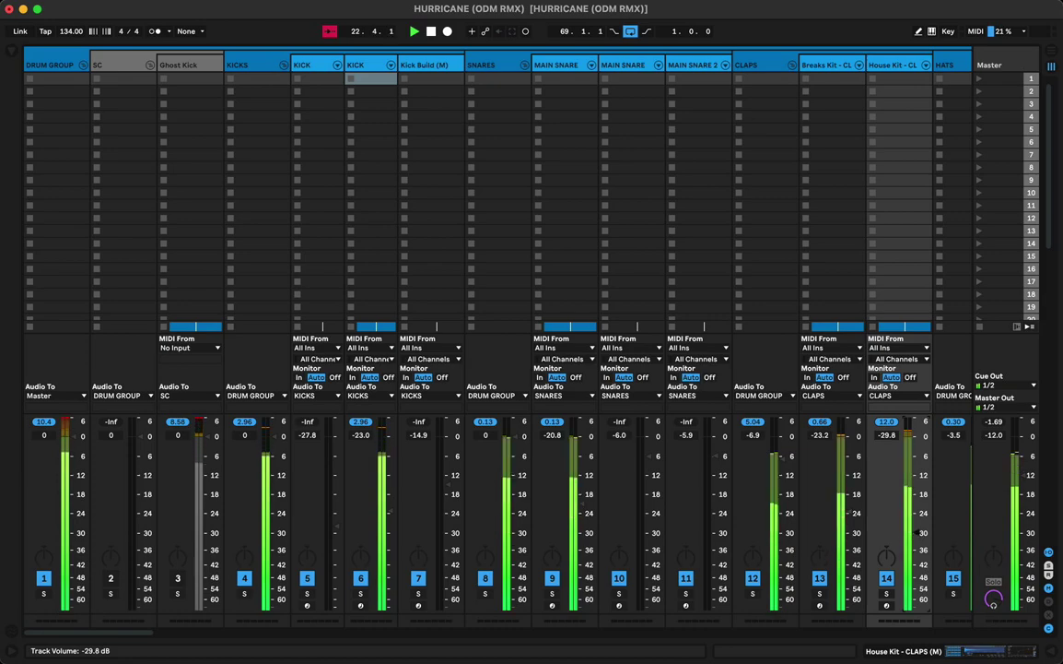
pyautogui.press('Tab')
# Step: Move all the House Kit clap notes down to the SPINNIN clap pad on G3, auditioning the neighbouring pads with the drop
pyautogui.press('super+a')
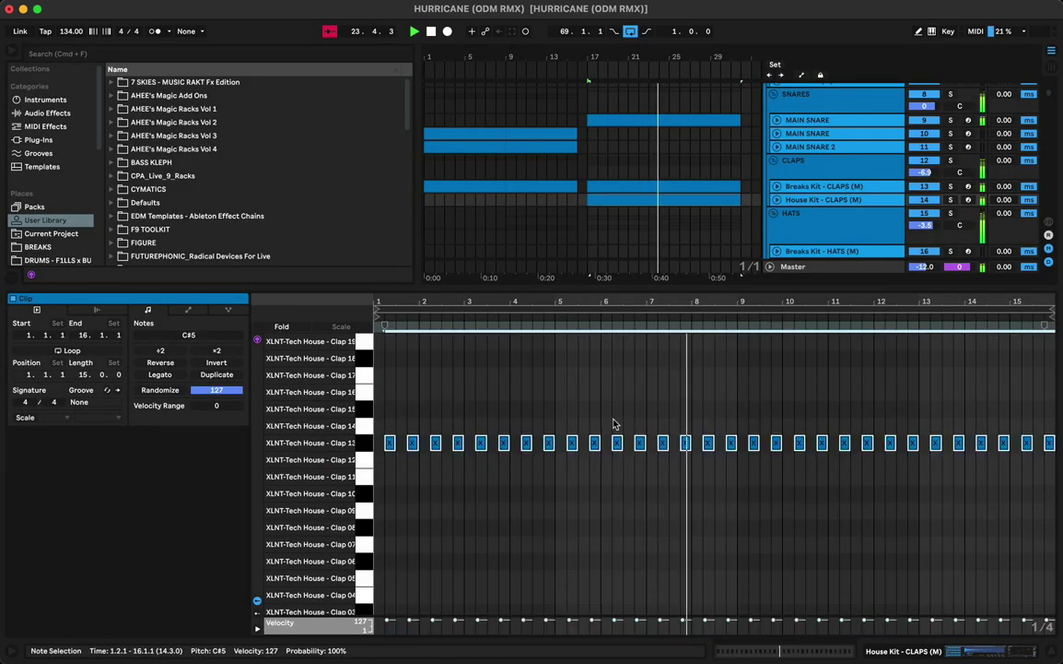
pyautogui.hotkey('shift', 'Down')
pyautogui.hotkey('shift', 'Down')
pyautogui.press('Up')
pyautogui.press('Up')
pyautogui.press('Up')
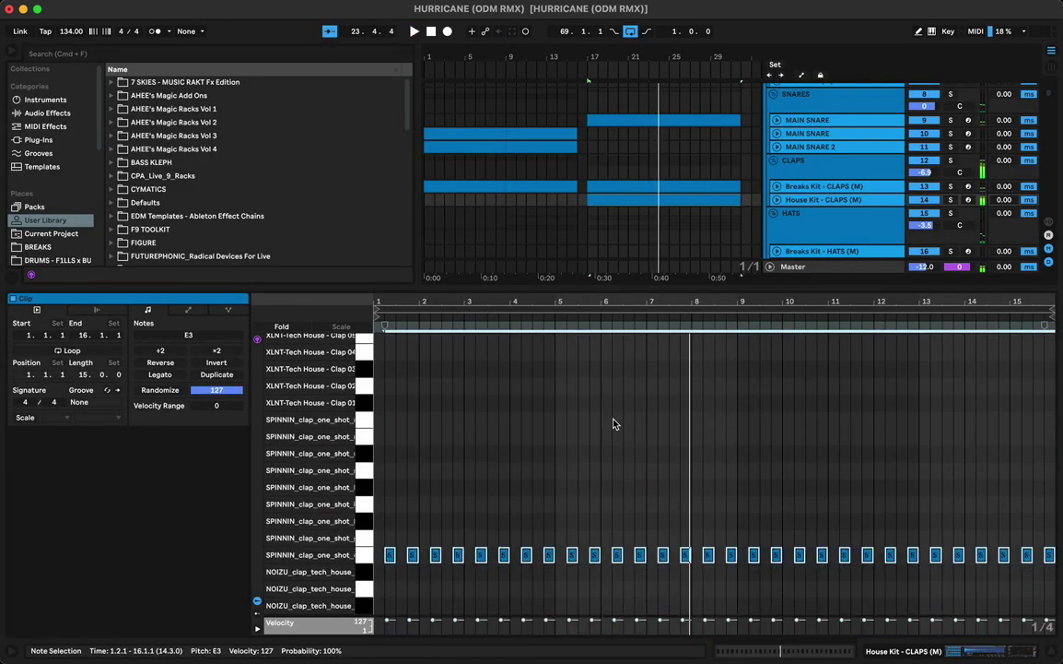
pyautogui.press('space')
pyautogui.press('Down')
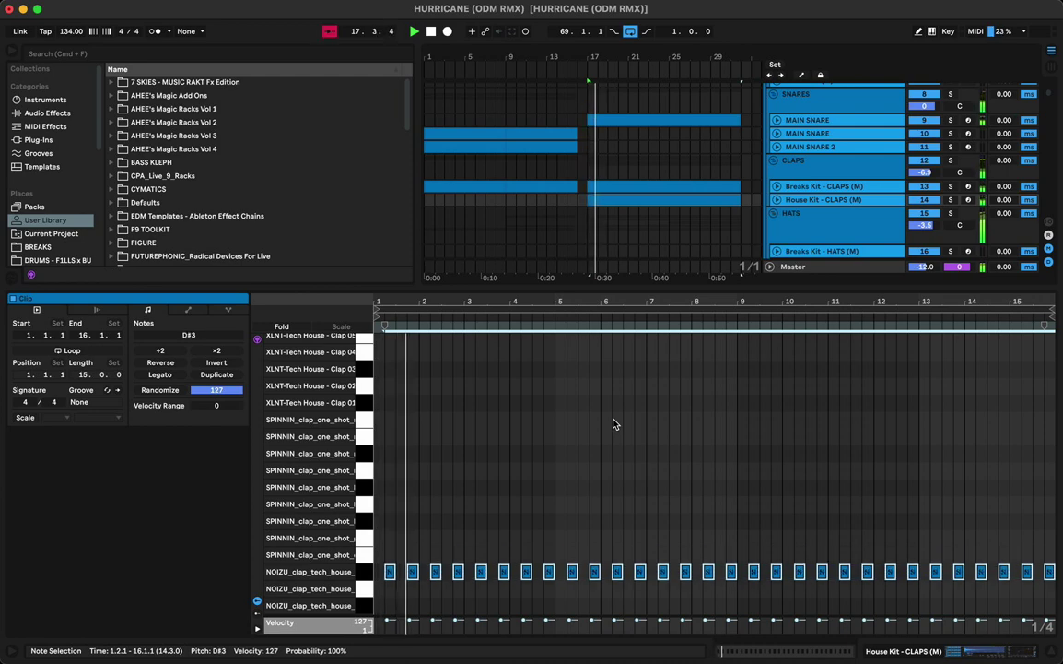
pyautogui.press('Up')
pyautogui.press('Up')
pyautogui.press('Up')
pyautogui.press('Up')
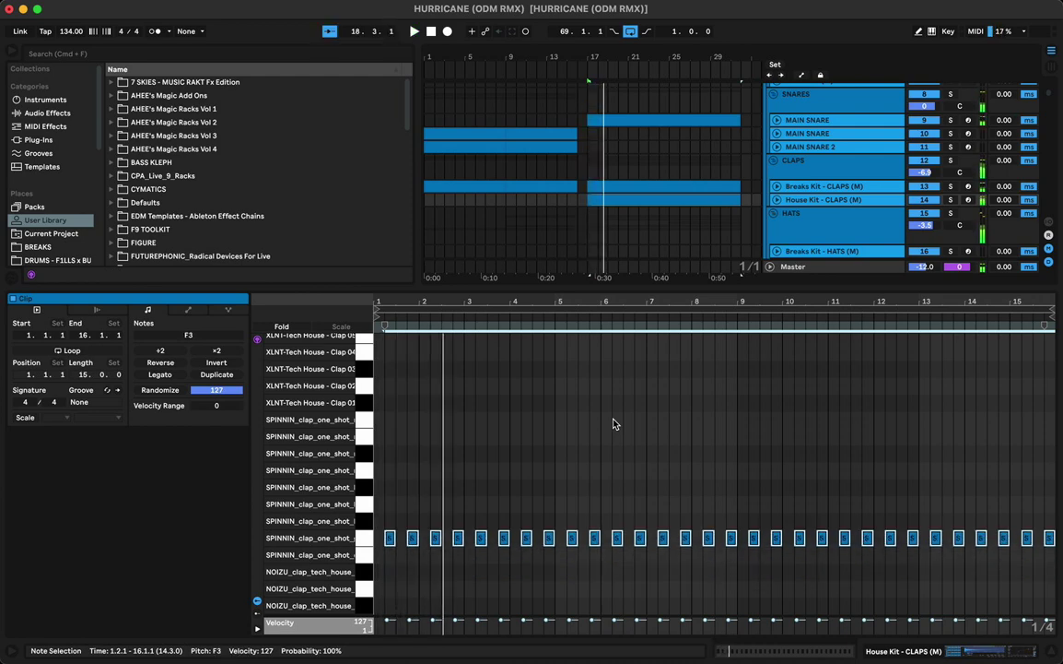
pyautogui.press('space')
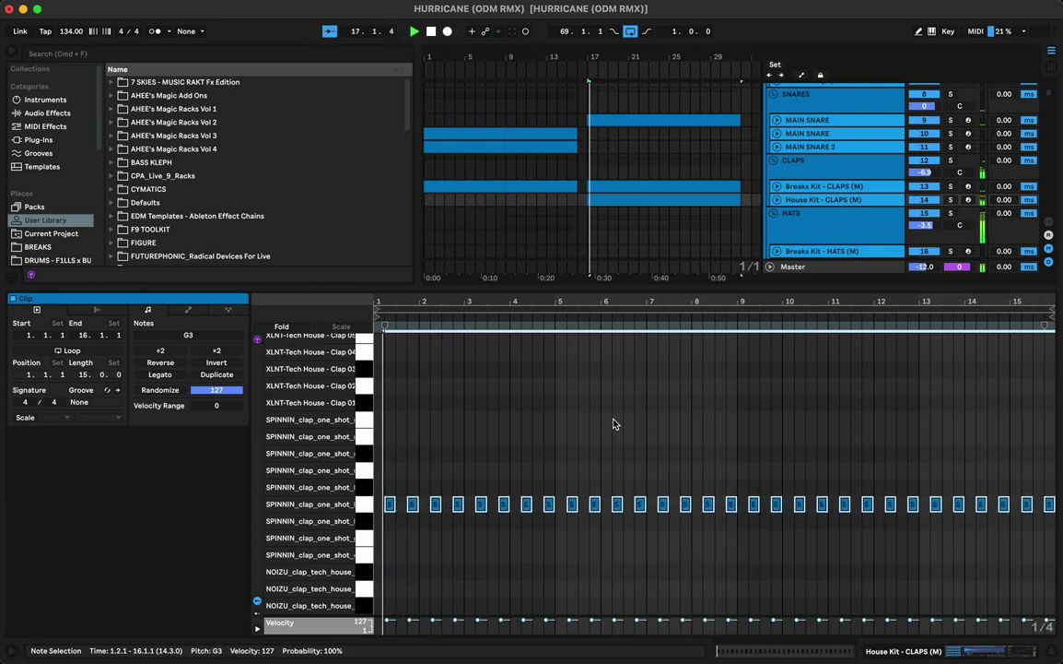
# Step: Fine-tune the House Kit - CLAPS (M) track volume in the mixer against the playing drop
pyautogui.press('Tab')
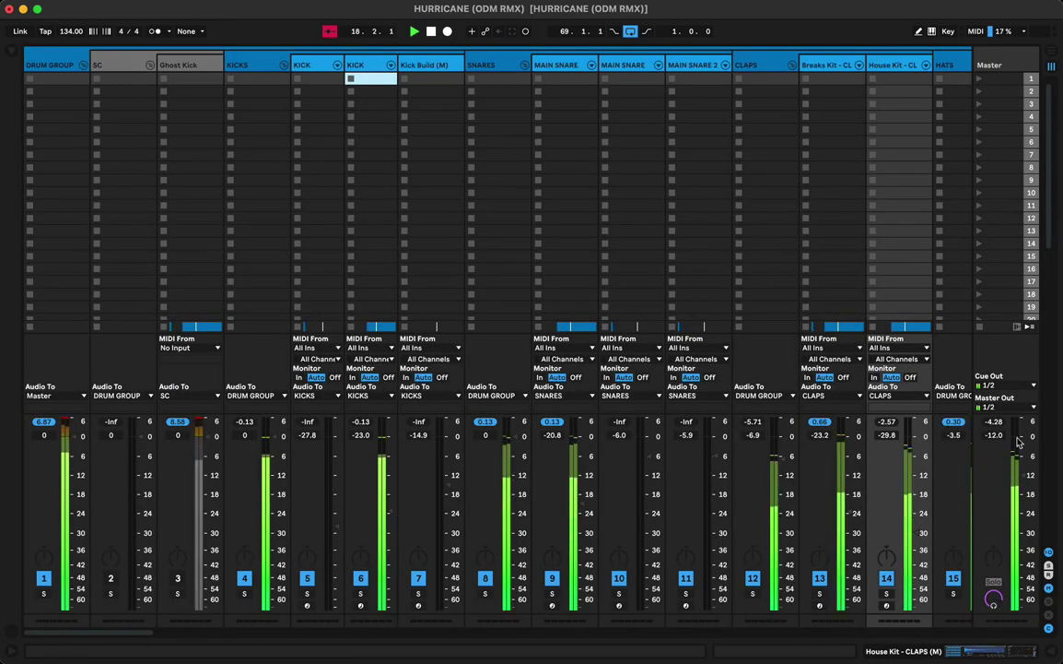
pyautogui.moveTo(940, 539); pyautogui.dragTo(941, 527)
pyautogui.press('Tab')
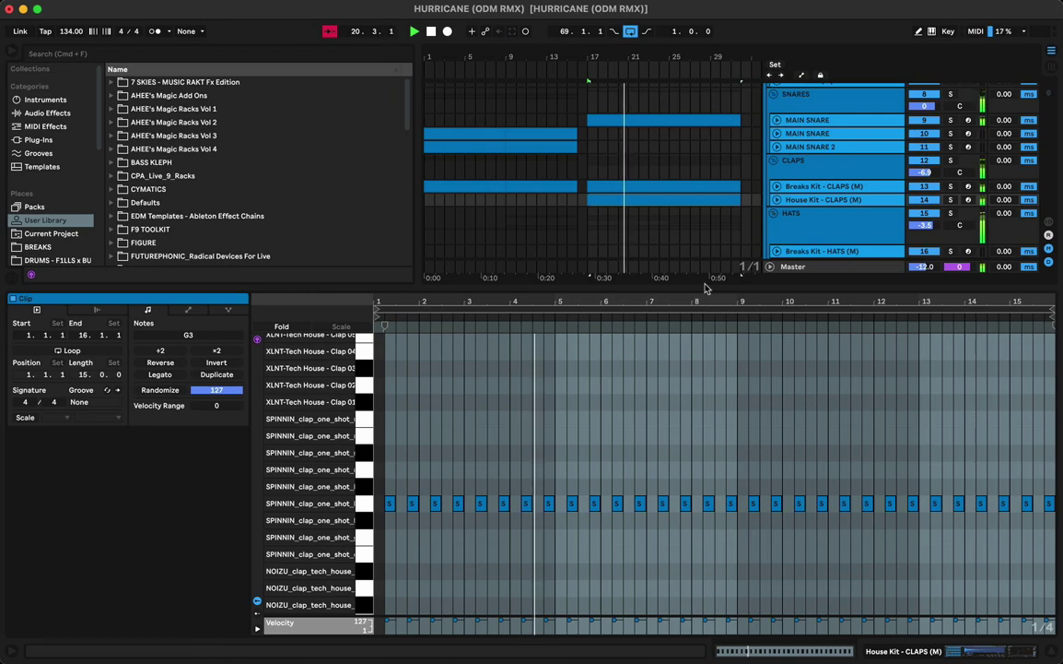
# Step: Hide the clip detail view and select the vocoder high and low clips on Drop Bass tracks 54 and 55
pyautogui.click(640, 108)
pyautogui.scroll(-1, 640, 113)
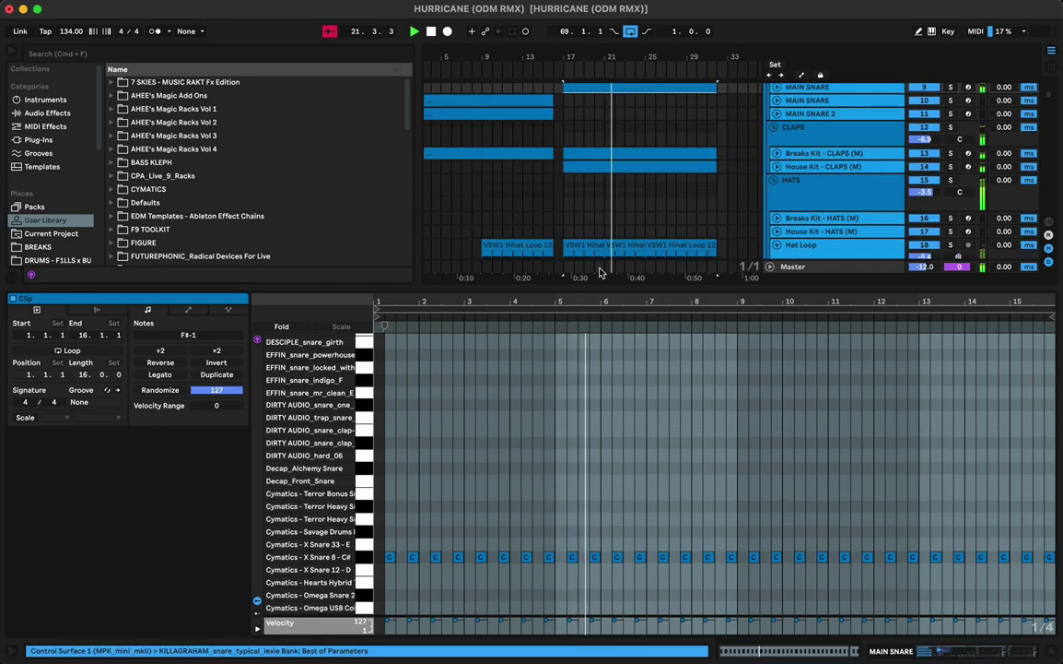
pyautogui.press('super+alt+l')
pyautogui.scroll(-15, 618, 285)
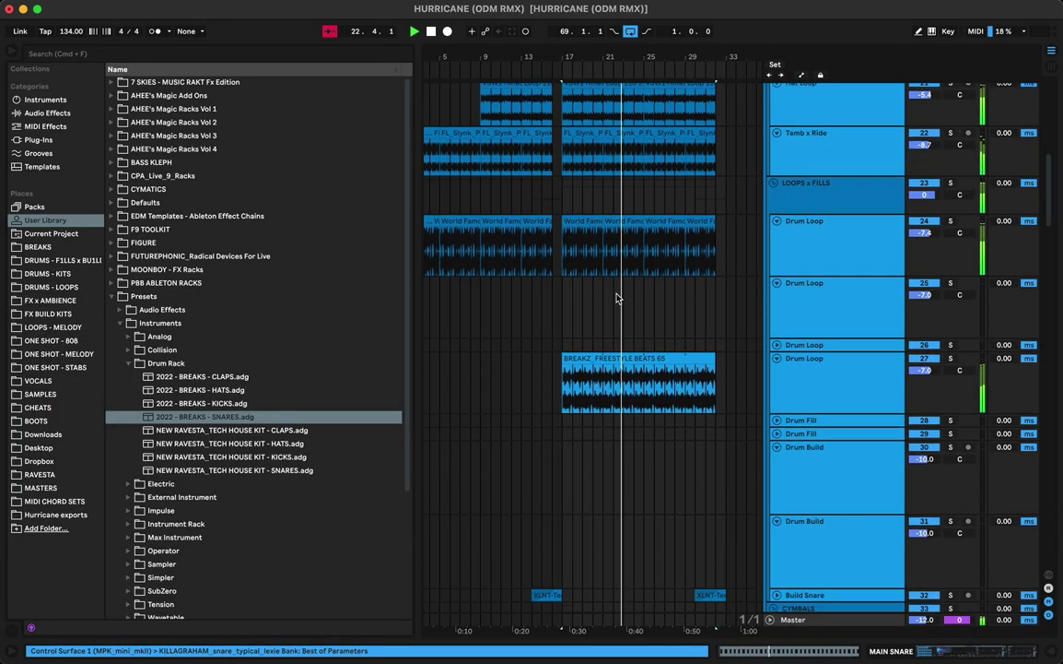
pyautogui.scroll(-10, 618, 302)
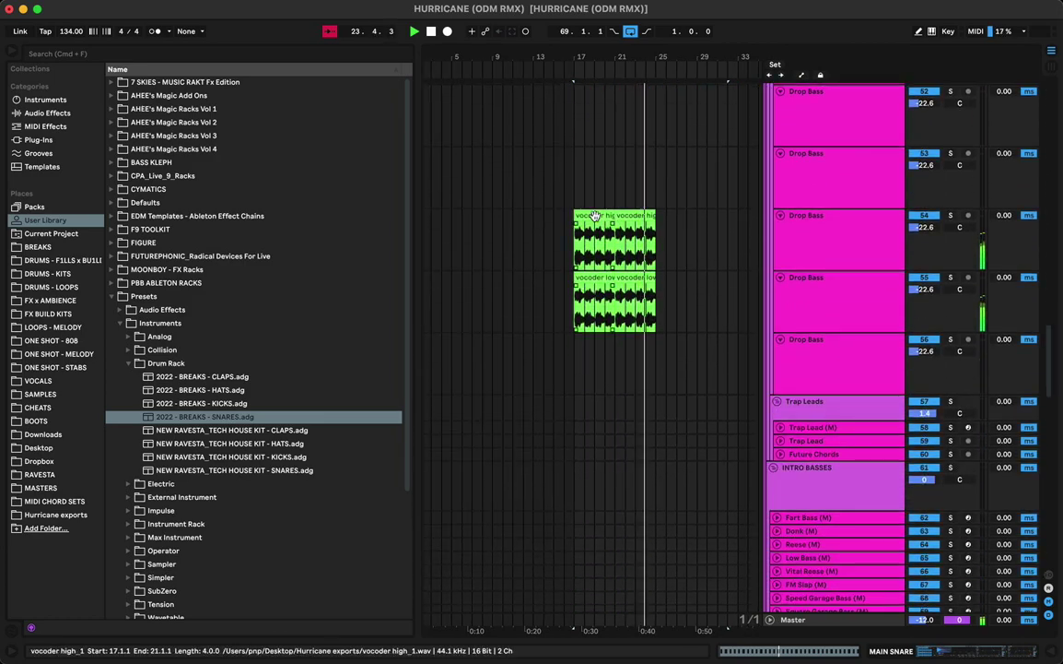
pyautogui.click(590, 217)
pyautogui.click(651, 280)
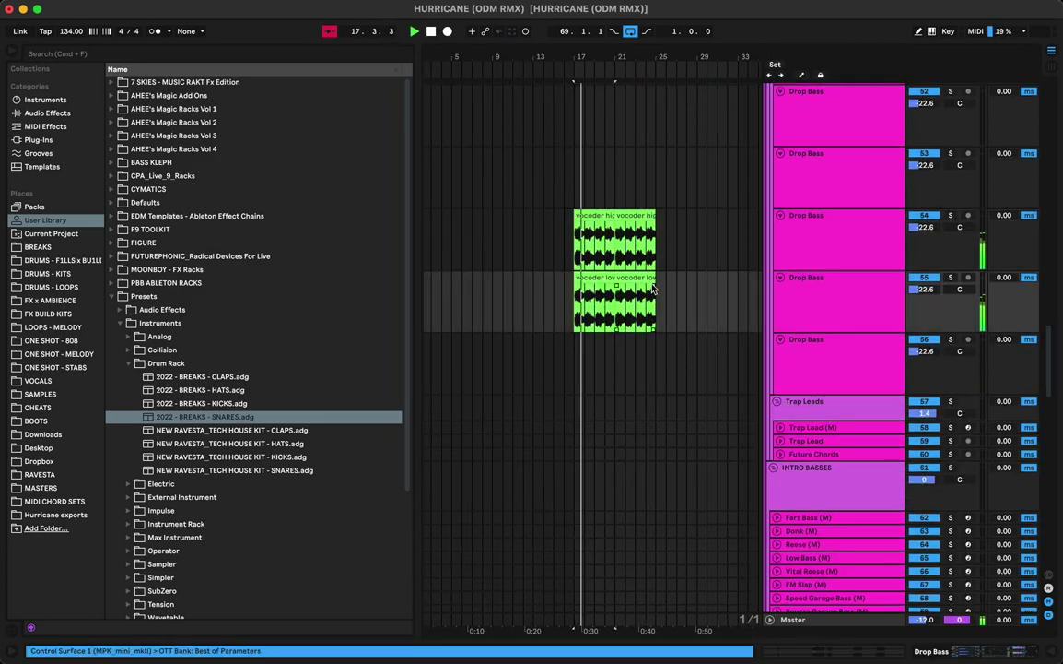
# Step: Lower the vocoder Drop Bass volumes to -24.5 dB on track 54 and -23.7 dB on track 55
pyautogui.press('Tab')
pyautogui.hscroll(-10, 612, 498)
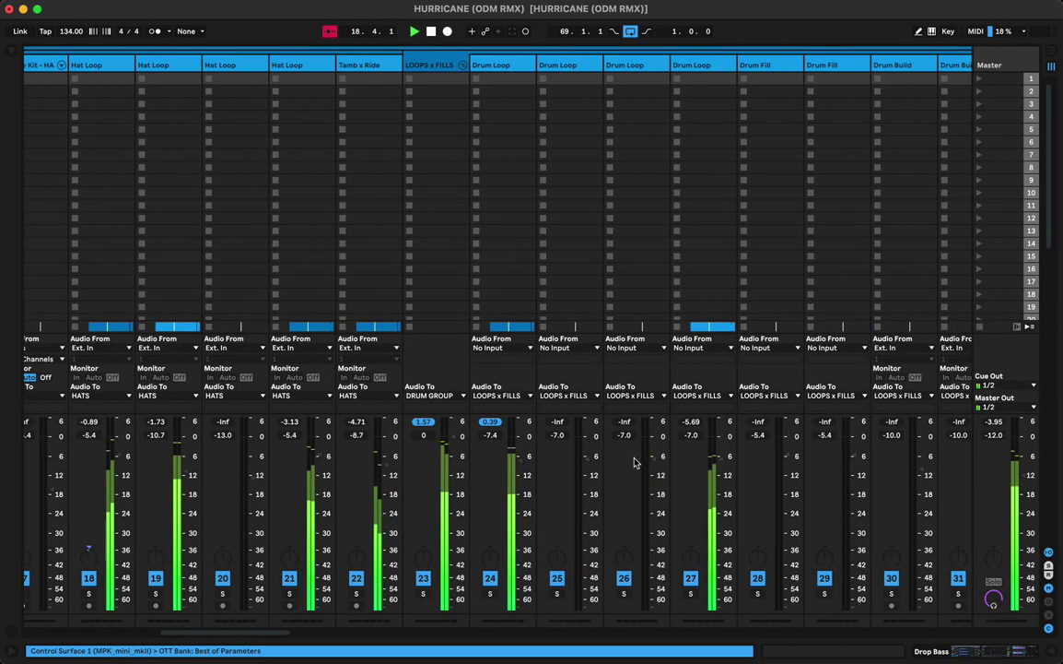
pyautogui.hscroll(10, 627, 464)
pyautogui.rightClick(626, 464)
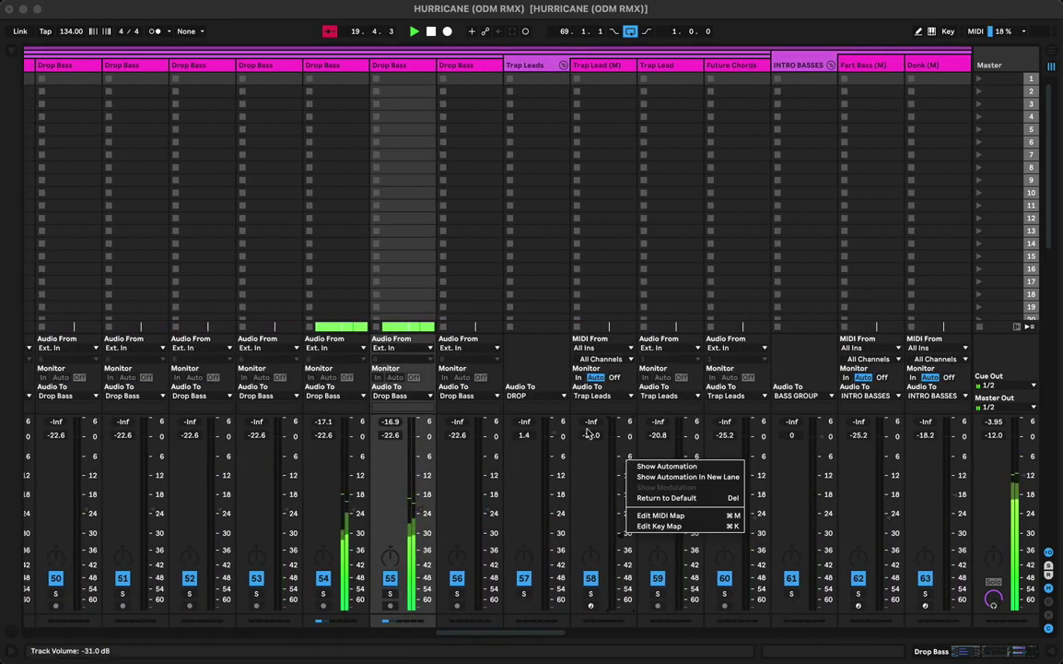
pyautogui.click(357, 516)
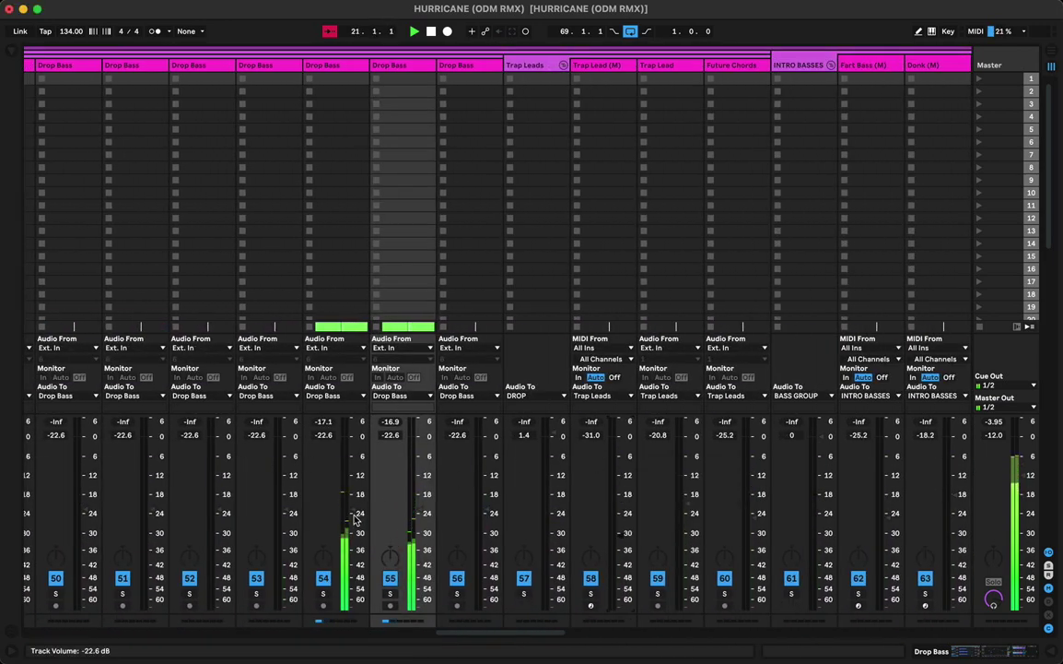
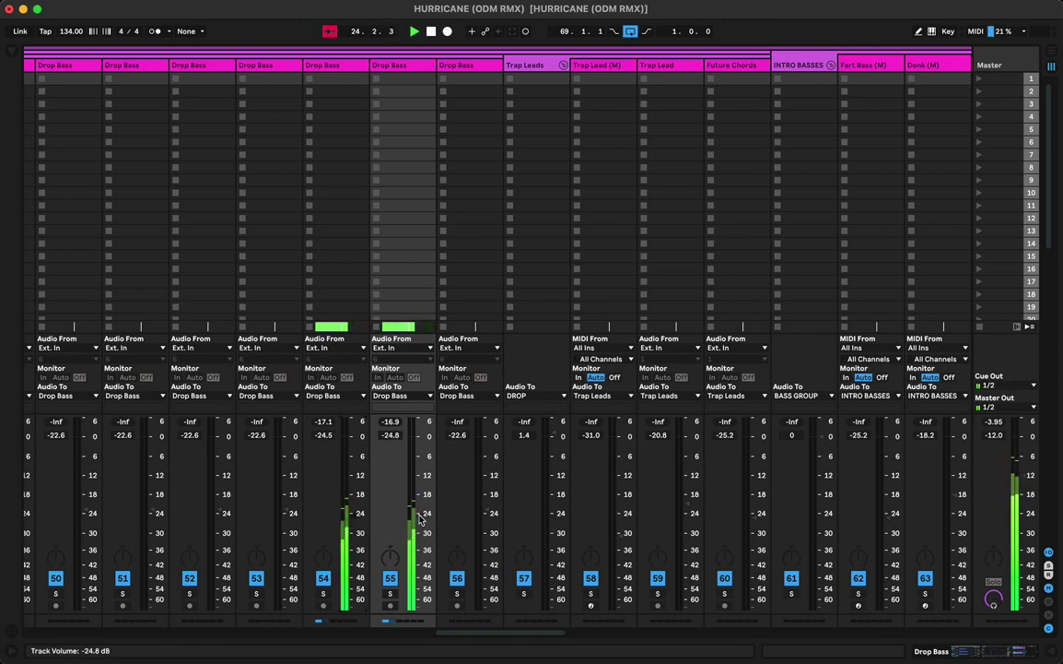
pyautogui.click(341, 66)
pyautogui.press('Tab')
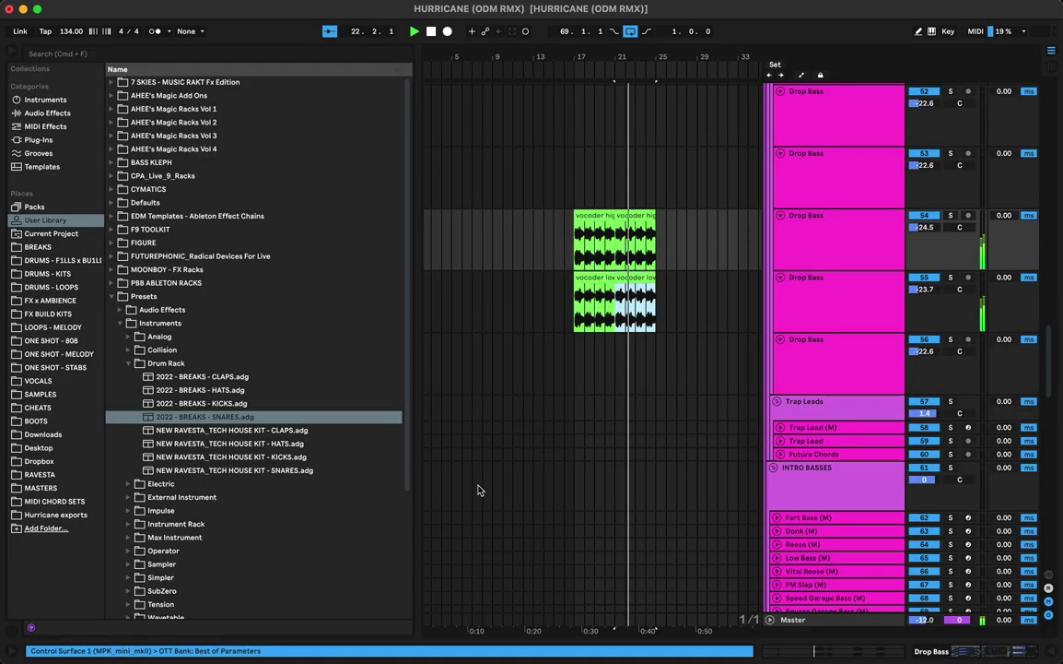
# Step: Raise the EQ Eight low-cut frequency on the vocoder low Drop Bass track to 135 Hz and play the drop
pyautogui.click(591, 280)
pyautogui.hotkey('shift', 'Tab')
pyautogui.moveTo(477, 580); pyautogui.dragTo(487, 580)
pyautogui.press('space')
pyautogui.press('space')
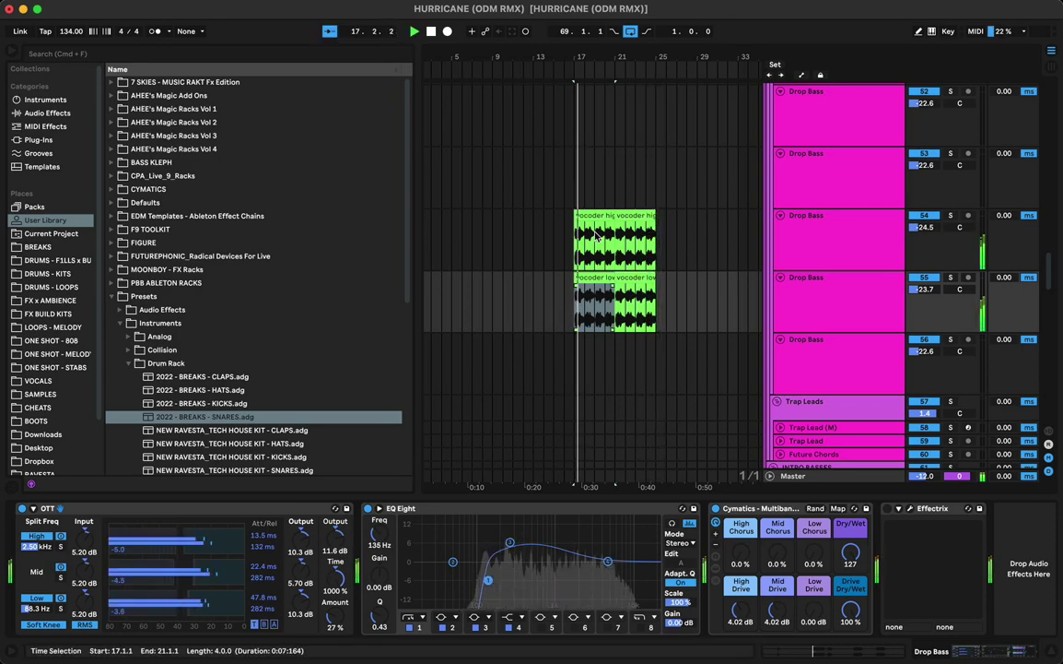
pyautogui.press('super+alt+l')
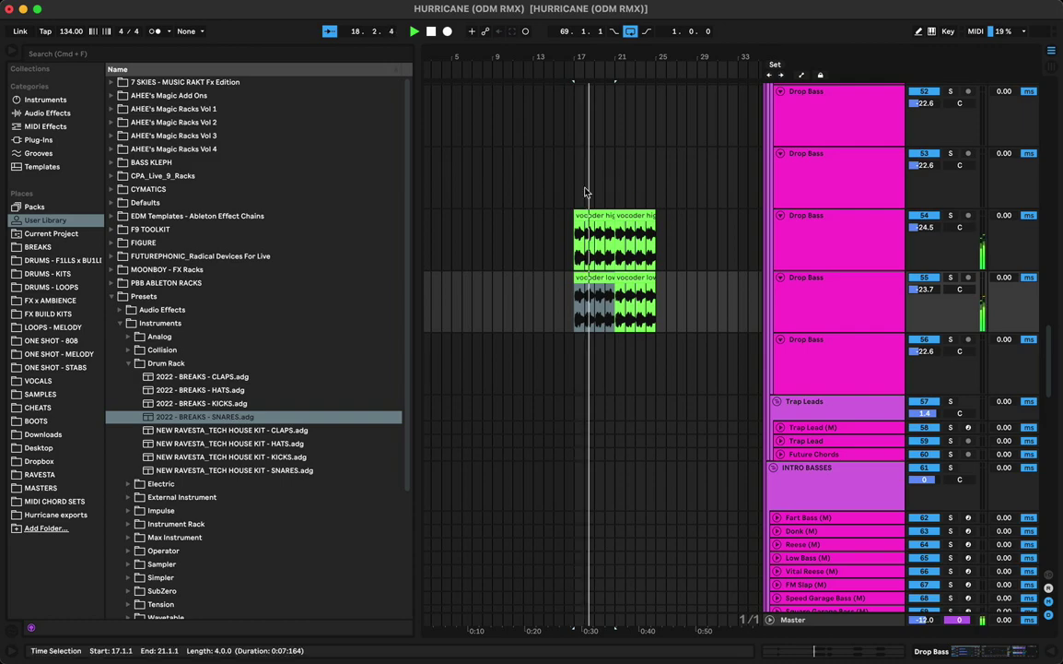
# Step: Duplicate the eight bars of vocoder high and low clips from bar 17 so the copies start at bar 25
pyautogui.click(593, 218)
pyautogui.keyDown('shift'); pyautogui.click(647, 277); pyautogui.keyUp('shift')
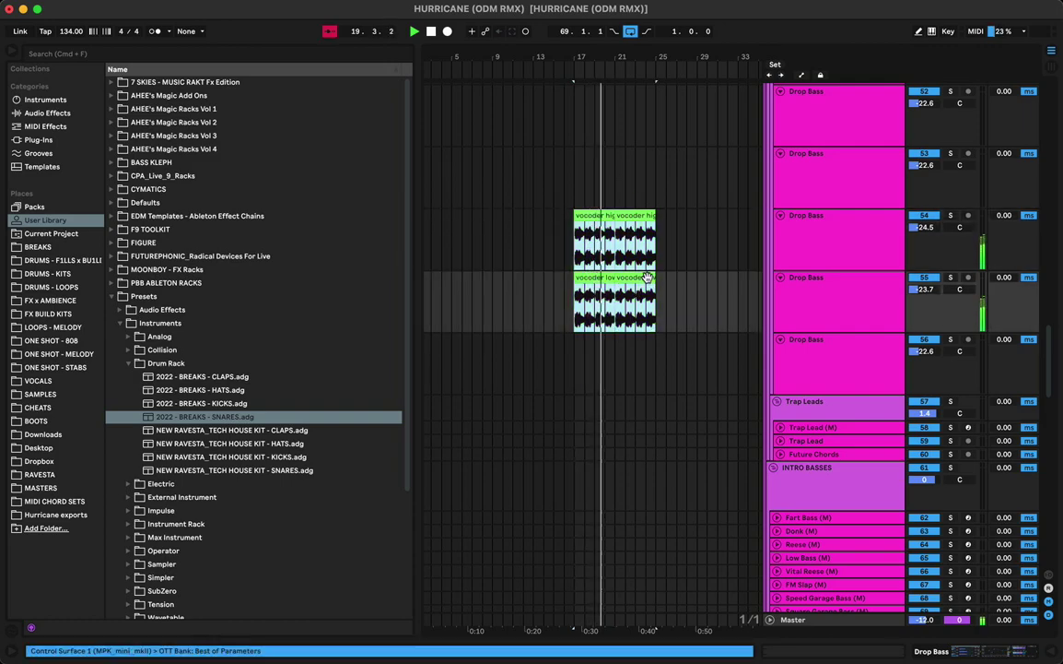
pyautogui.press('super+d')
pyautogui.moveTo(641, 64); pyautogui.dragTo(540, 53)
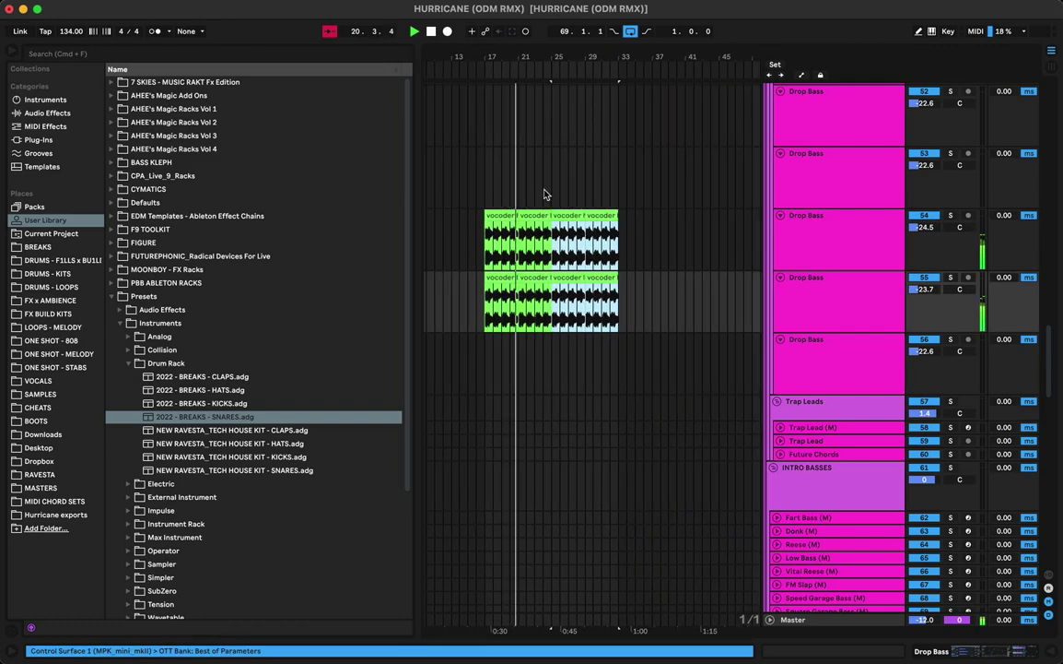
# Step: Search the BREAKS folder for "frees" to find drum break samples for Drum Loop track 27
pyautogui.scroll(10, 576, 214)
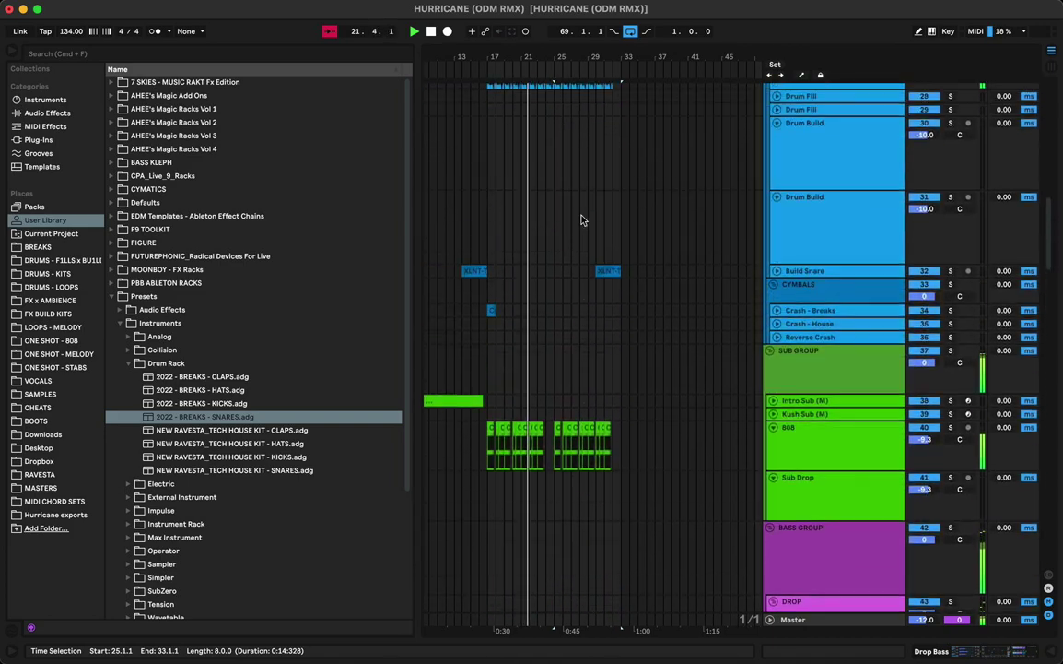
pyautogui.scroll(8, 576, 221)
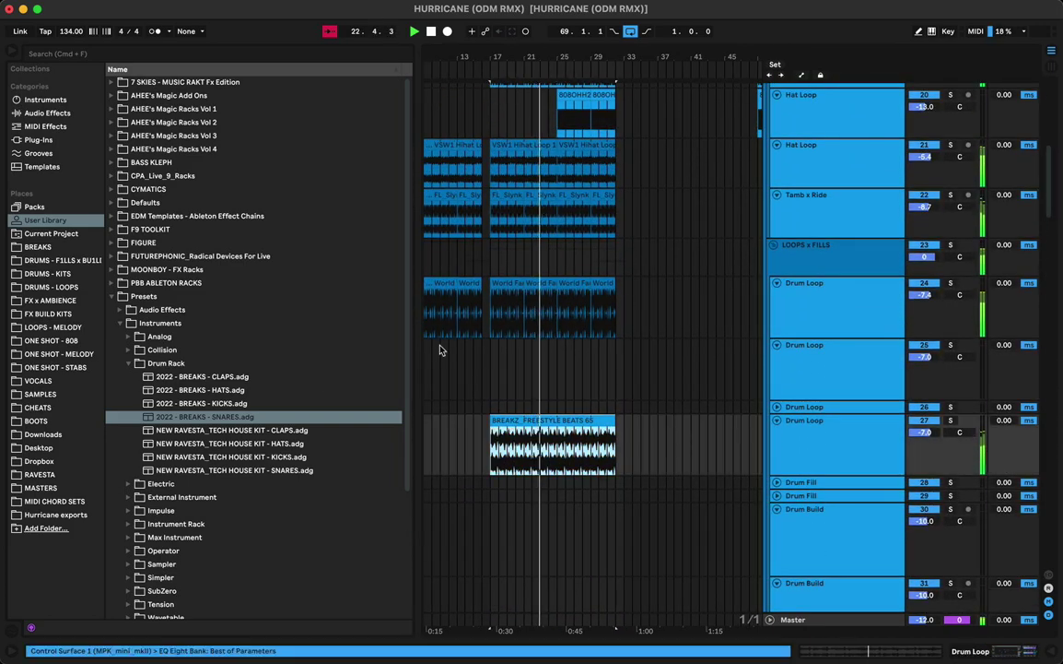
pyautogui.click(75, 52)
pyautogui.write('fres')
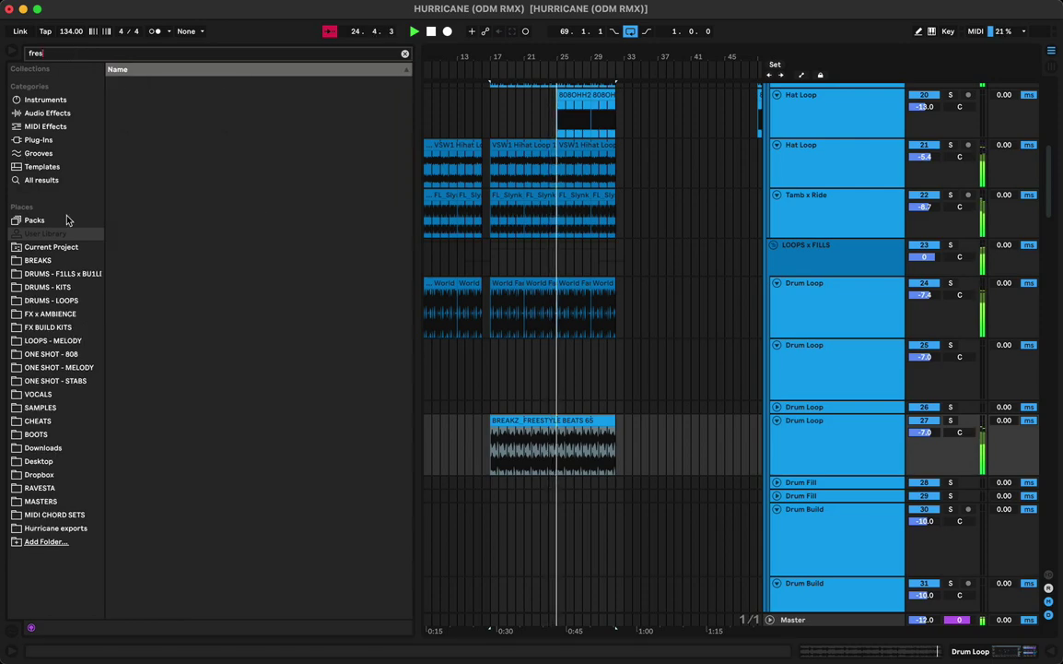
pyautogui.click(57, 261)
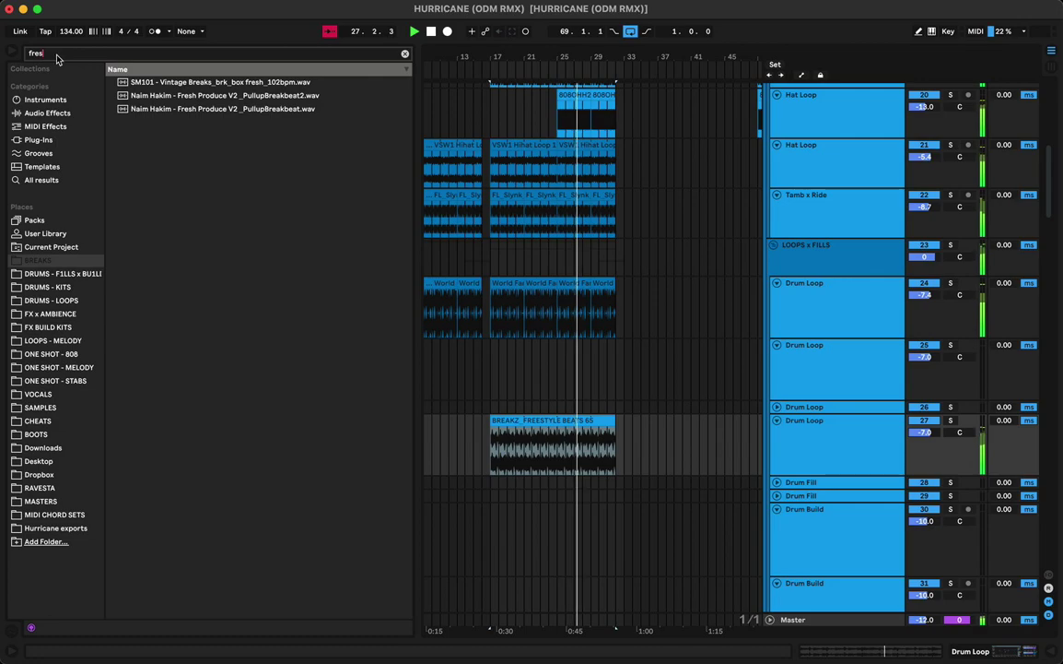
pyautogui.write('e')
pyautogui.press('BackSpace')
pyautogui.press('BackSpace')
pyautogui.write('ee')
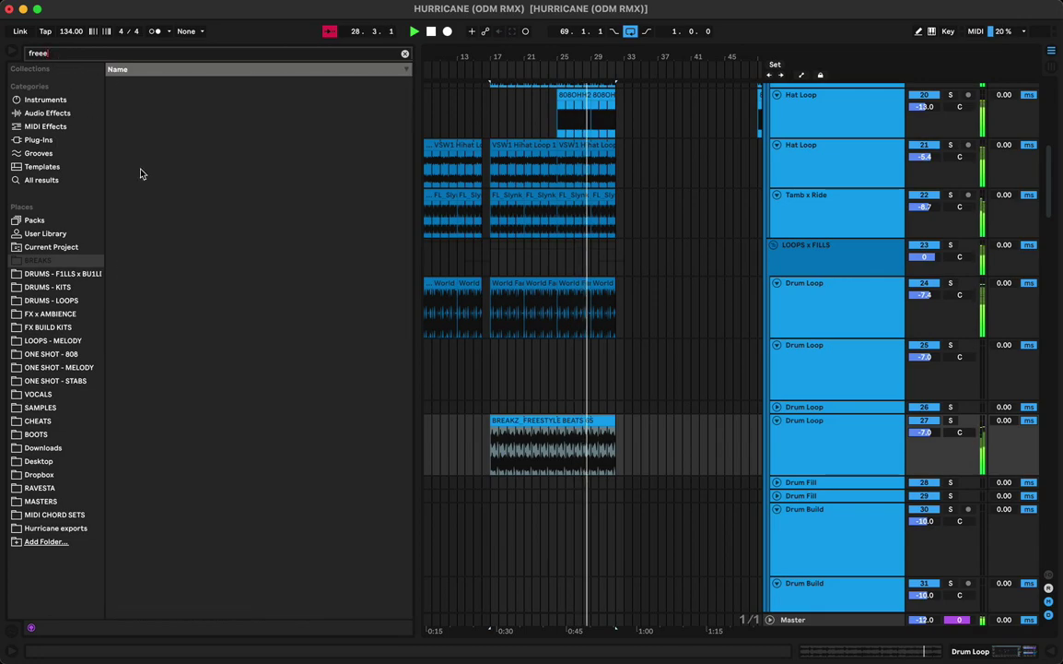
pyautogui.press('BackSpace')
pyautogui.write('s')
# Step: Replace the BREAKZ_FREESTYLE BEATS 65 clip on Drum Loop track 27 with BREAKZ_FREESTYLE BEATS 68, extended from bar 17 to bar 32
pyautogui.click(192, 313)
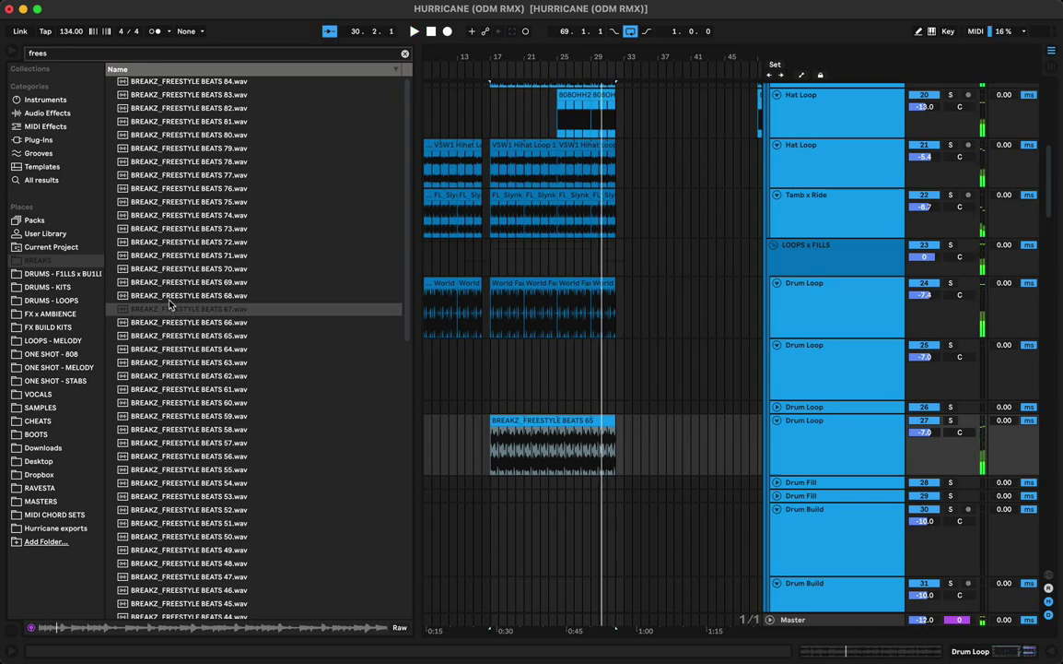
pyautogui.click(201, 291)
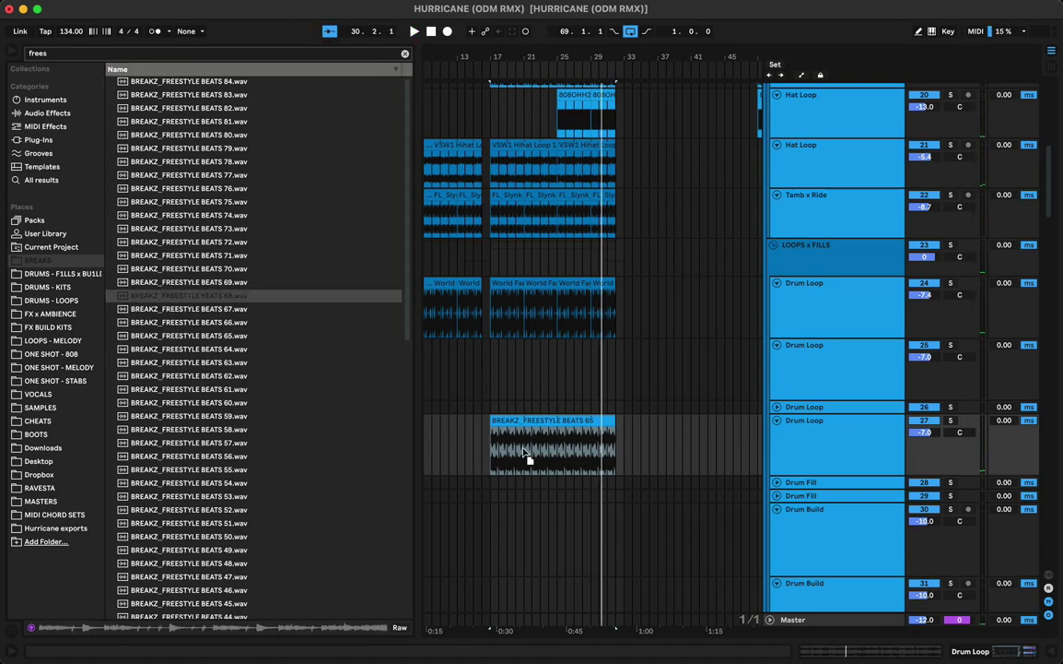
pyautogui.click(496, 453)
pyautogui.press('space')
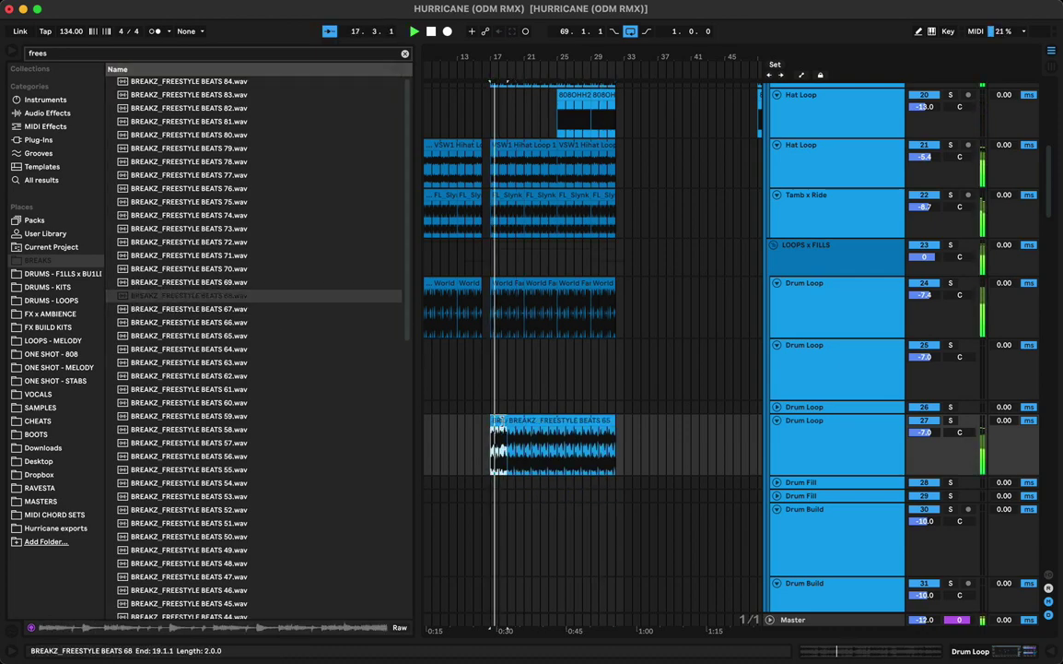
pyautogui.moveTo(505, 421); pyautogui.dragTo(616, 424)
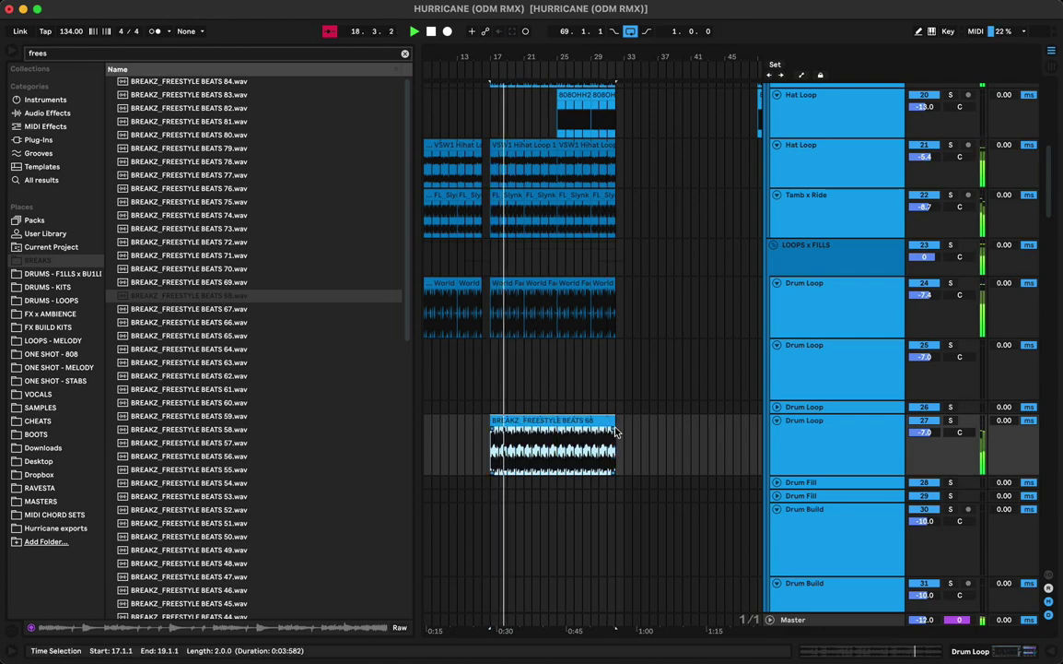
# Step: Move the 15-bar BREAKZ_FREESTYLE BEATS 68 clip to bar 1 and mute its Drum Loop track during playback
pyautogui.hscroll(-2, 576, 429)
pyautogui.scroll(1, 581, 434)
pyautogui.moveTo(587, 438); pyautogui.dragTo(464, 454)
pyautogui.press('space')
pyautogui.press('space')
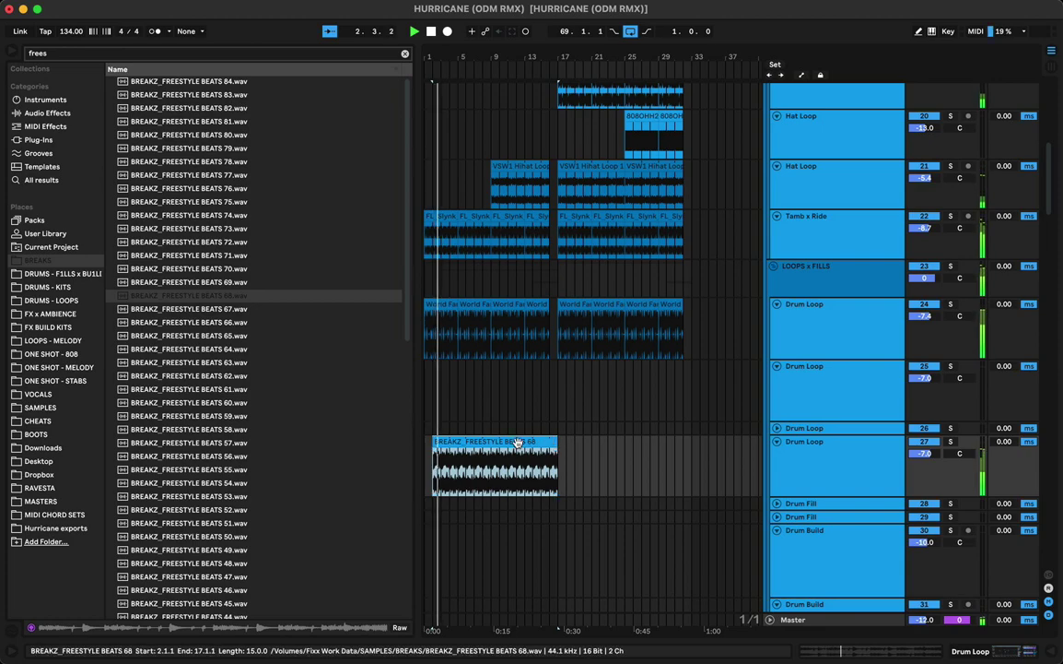
pyautogui.moveTo(519, 443); pyautogui.dragTo(511, 442)
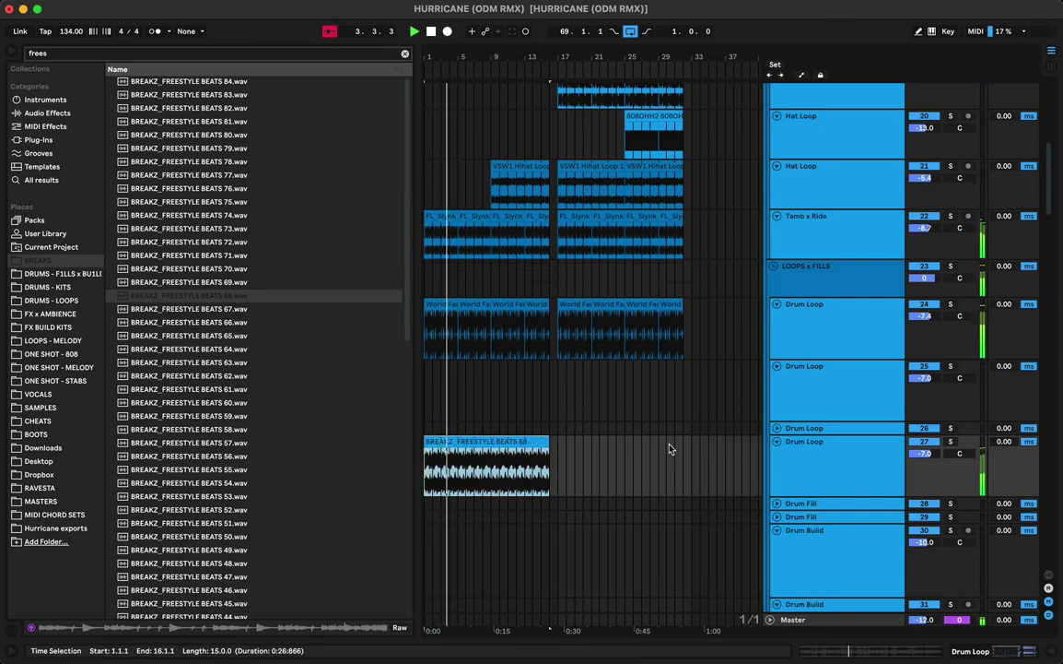
pyautogui.click(925, 442)
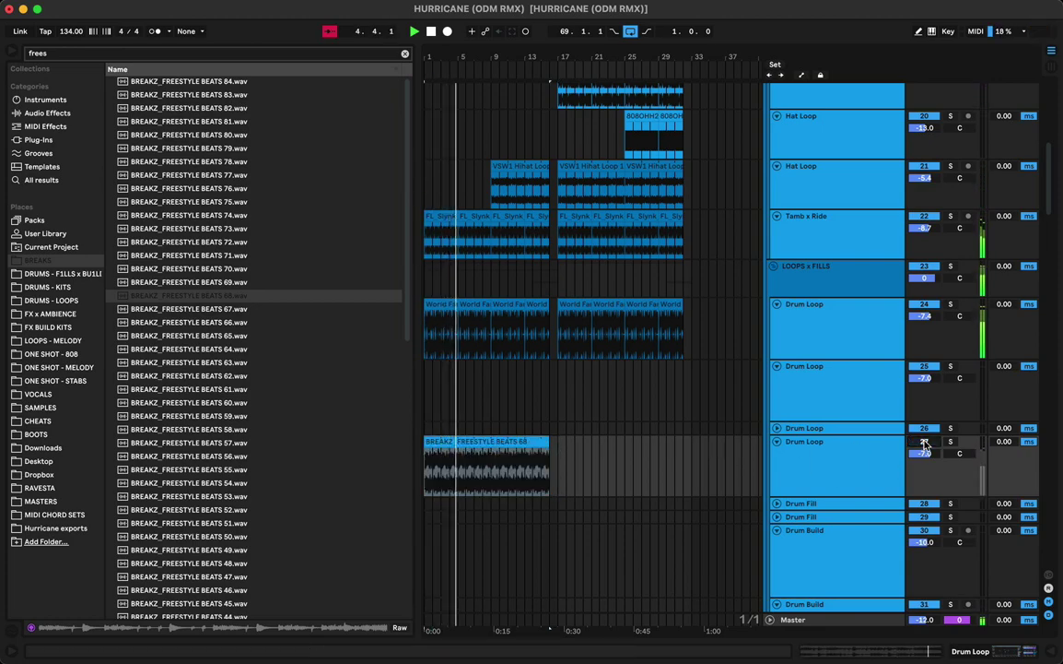
# Step: Unmute Drum Loop track 27 and boost its EQ Eight band 3 by 3.10 dB at 6.96 kHz
pyautogui.click(925, 443)
pyautogui.doubleClick(509, 443)
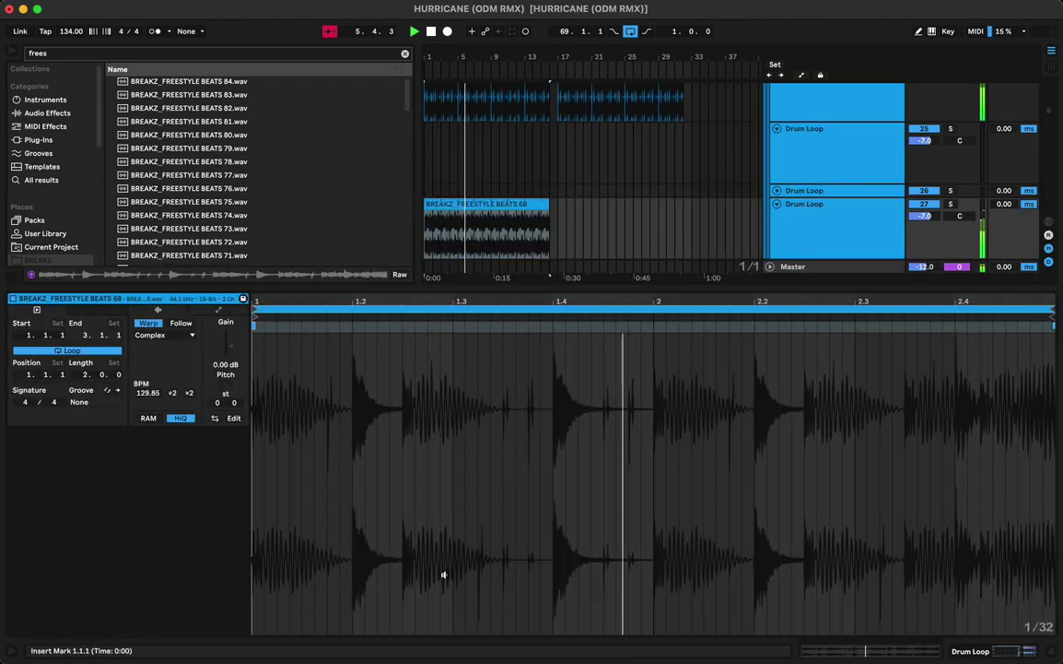
pyautogui.hotkey('shift', 'Tab')
pyautogui.moveTo(178, 580); pyautogui.dragTo(176, 580)
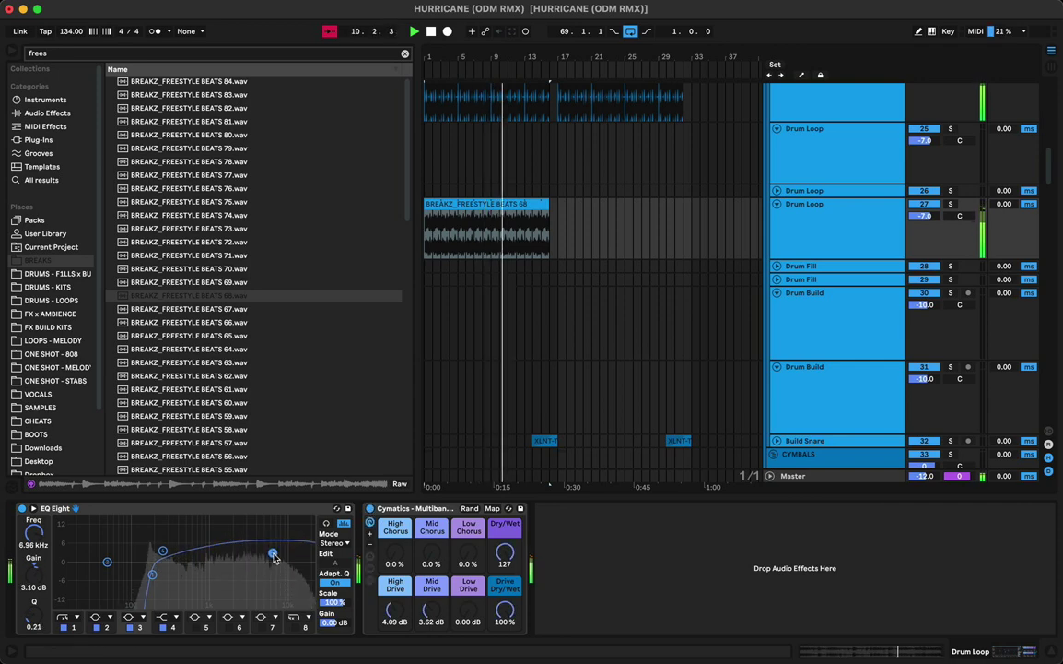
# Step: Arrange BREAKZ_FREESTYLE BEATS 68 on track 27 from bar 9 to 16 and bar 17 to 32, and expand Drum Loop track 26
pyautogui.moveTo(425, 206); pyautogui.dragTo(689, 206)
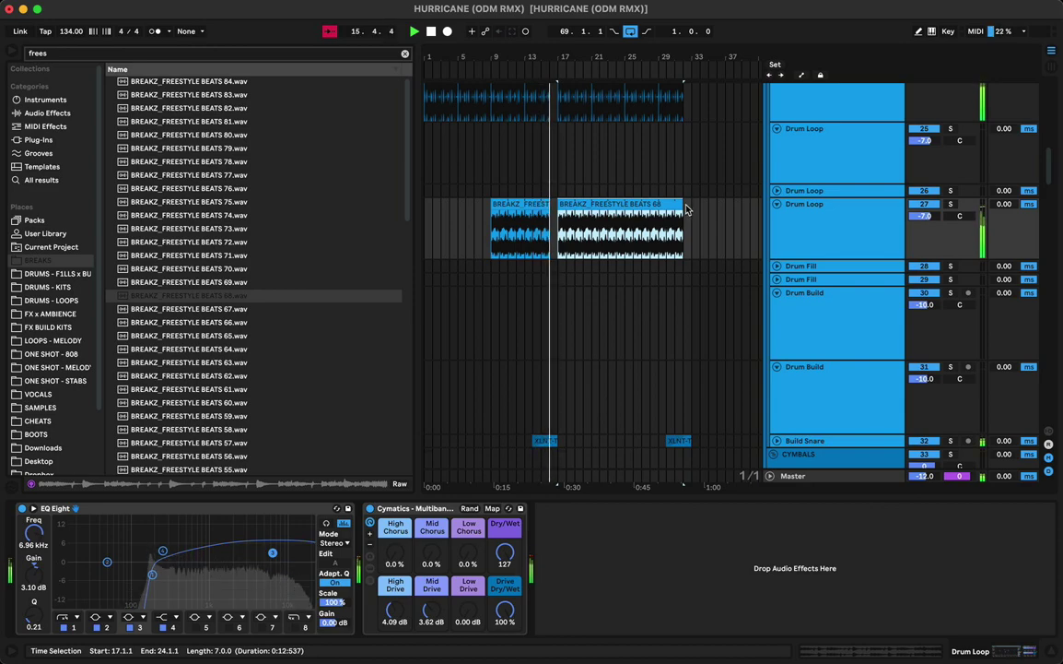
pyautogui.click(777, 191)
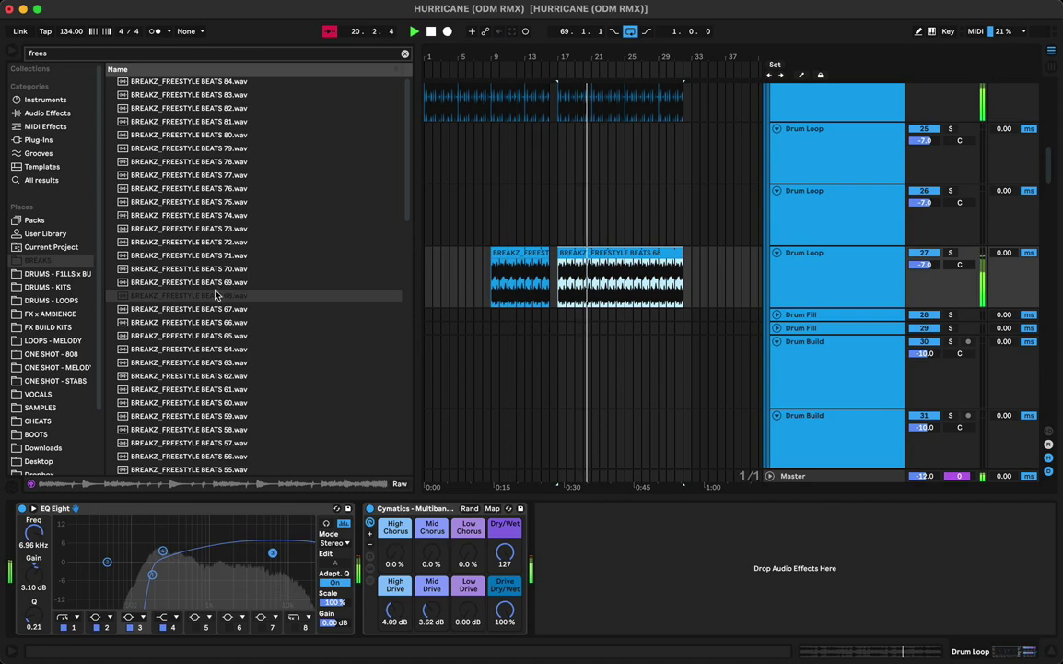
# Step: Audition the BREAKZ_FREESTYLE BEATS samples from 69 down to 41 for a second drum break
pyautogui.press('Up')
pyautogui.press('Up')
pyautogui.press('Up')
pyautogui.press('Up')
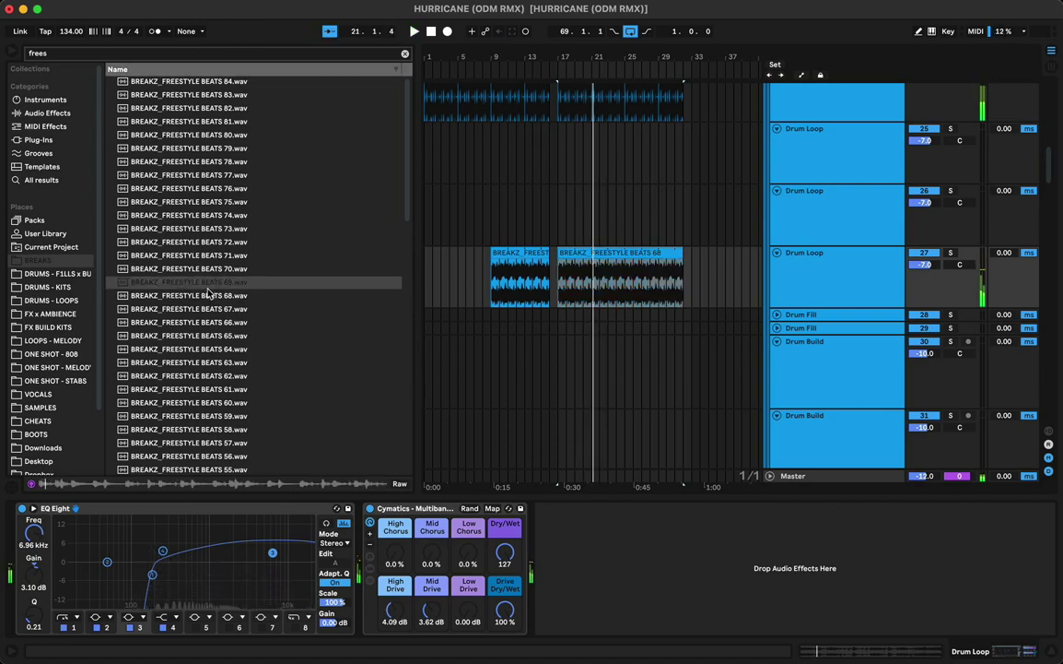
pyautogui.click(191, 406)
pyautogui.scroll(-5, 190, 414)
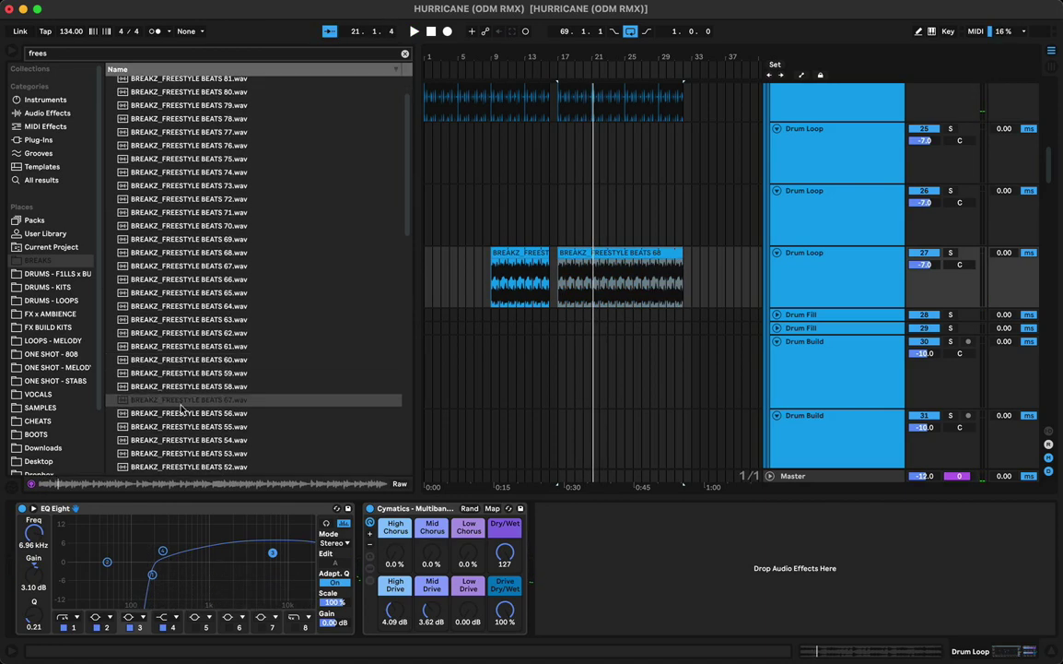
pyautogui.click(193, 356)
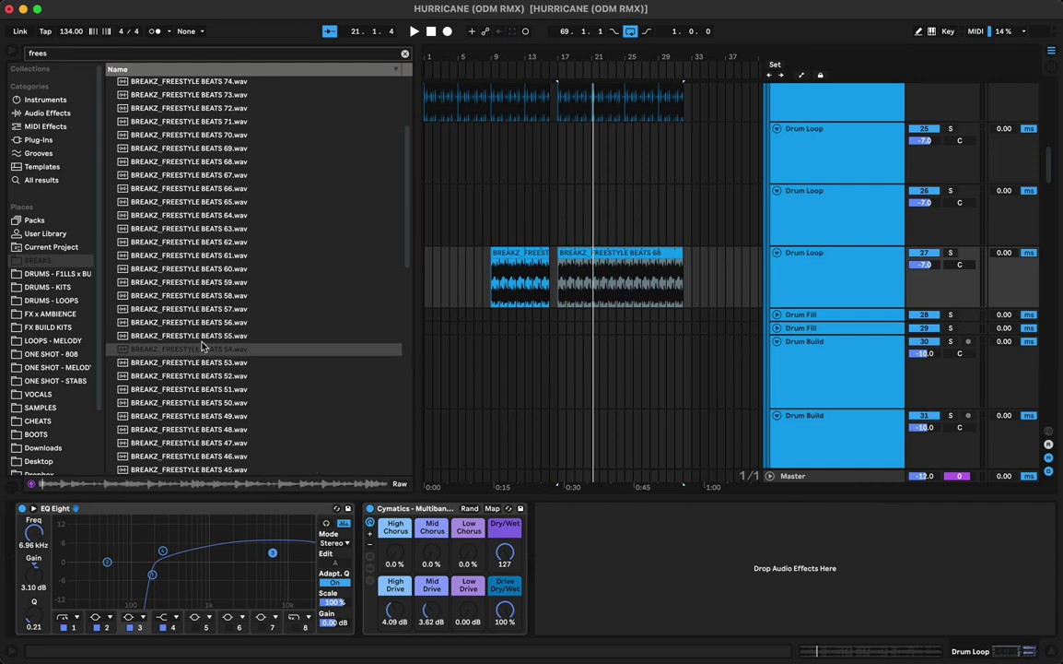
pyautogui.click(204, 338)
pyautogui.click(216, 322)
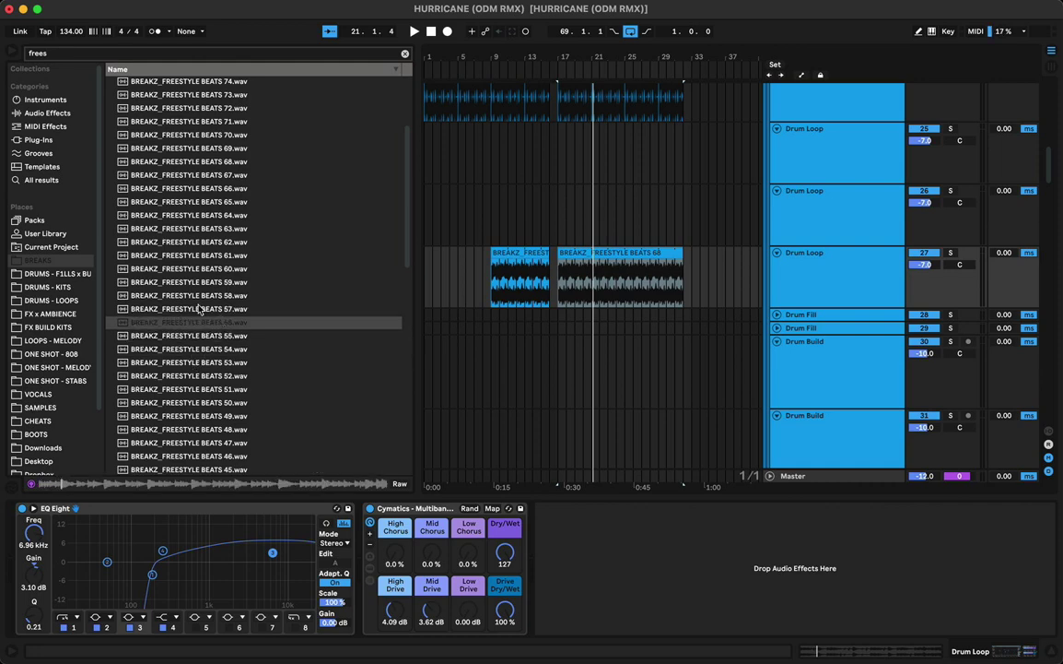
pyautogui.click(199, 310)
pyautogui.click(190, 393)
pyautogui.scroll(-2, 189, 384)
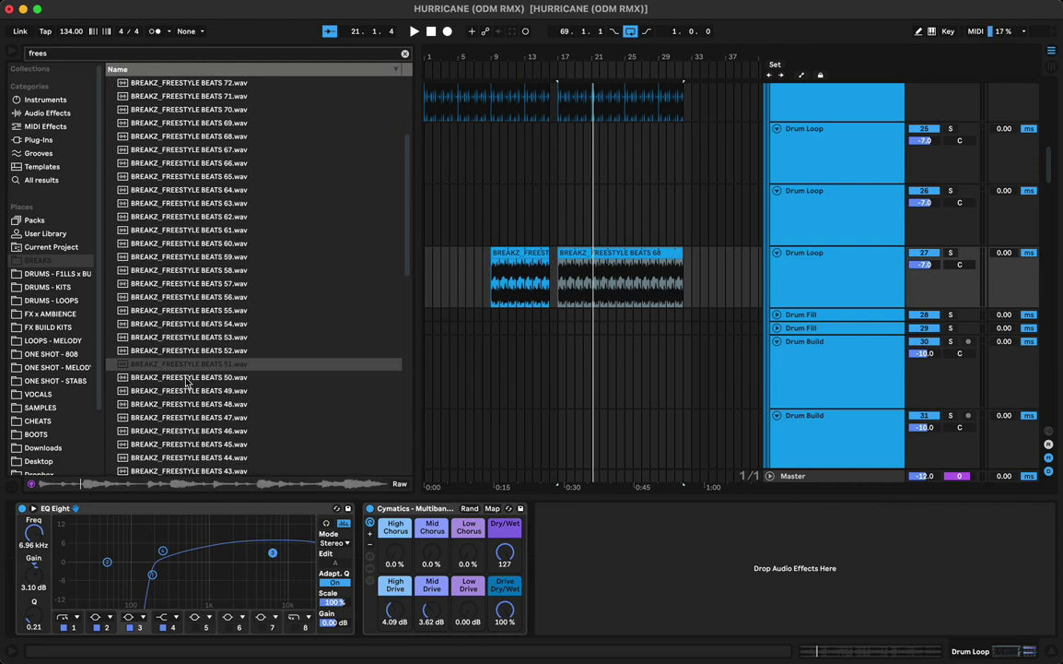
pyautogui.click(187, 380)
pyautogui.scroll(-1, 191, 373)
pyautogui.click(196, 336)
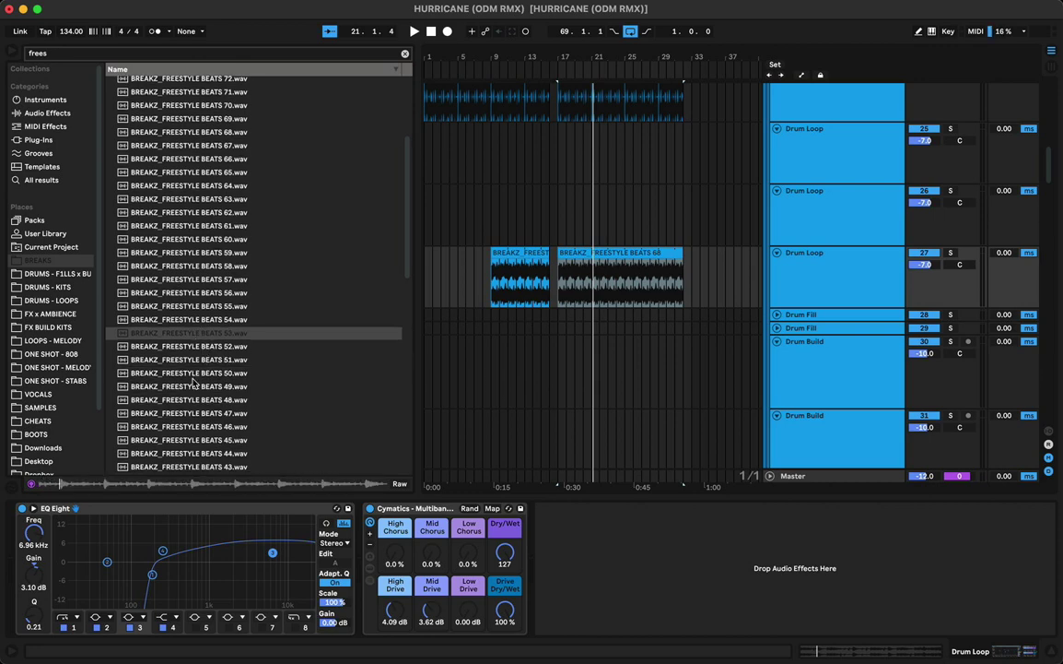
pyautogui.click(193, 396)
pyautogui.scroll(-5, 193, 394)
pyautogui.click(199, 373)
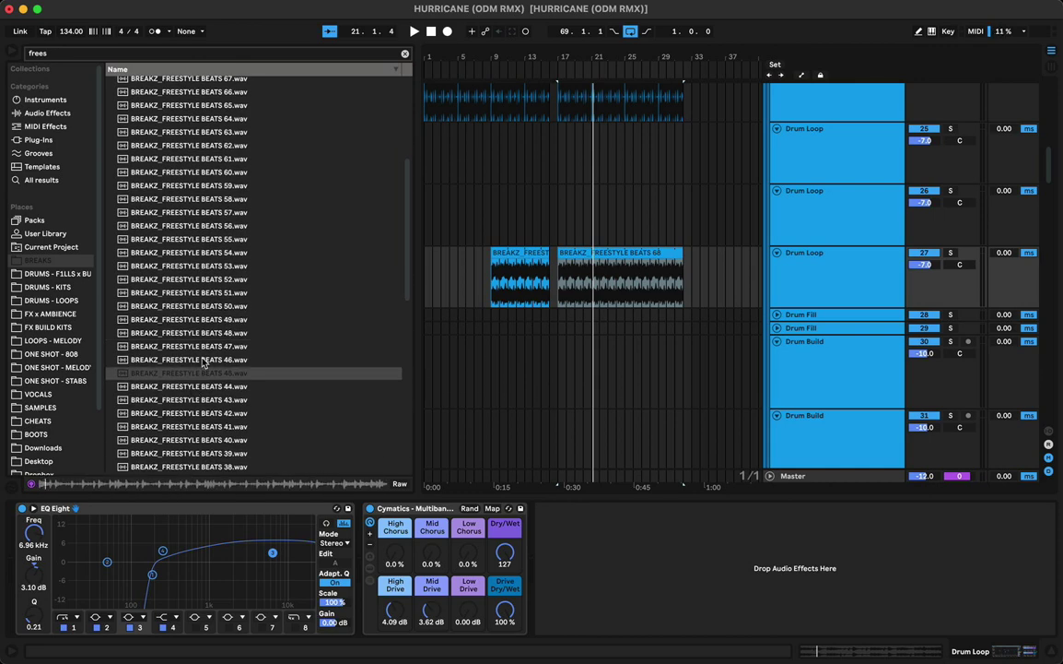
pyautogui.click(204, 359)
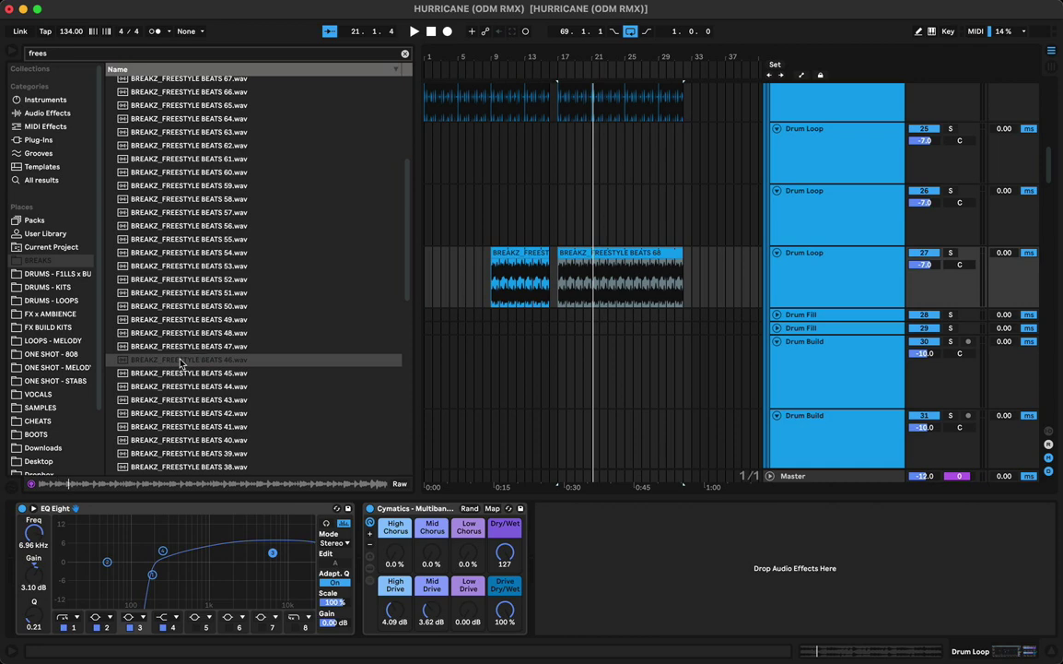
pyautogui.click(183, 352)
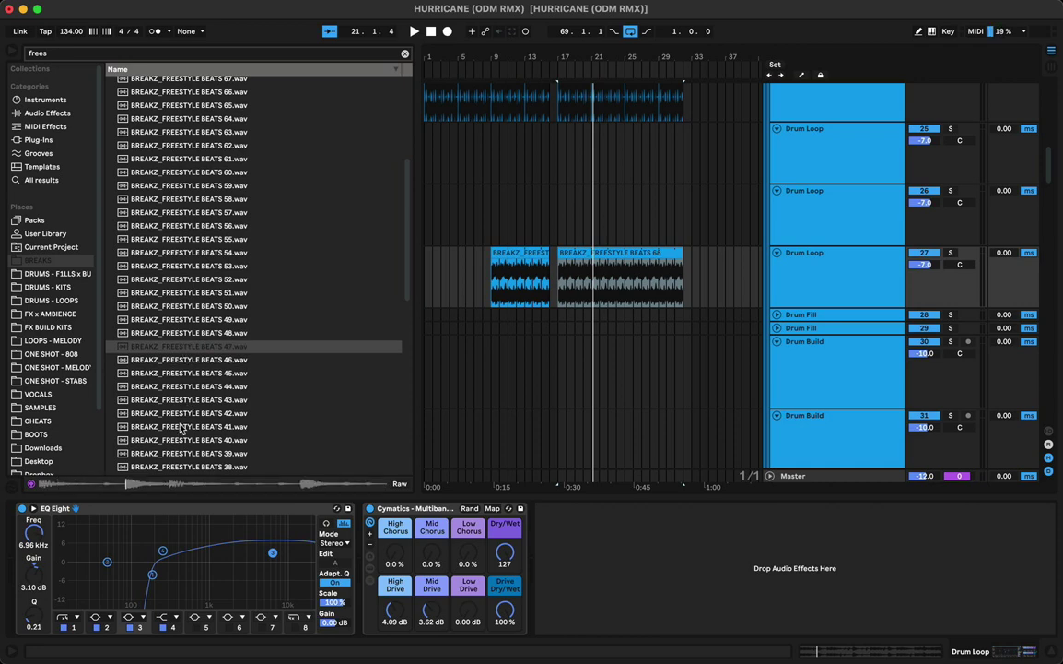
pyautogui.scroll(-2, 179, 415)
pyautogui.click(177, 388)
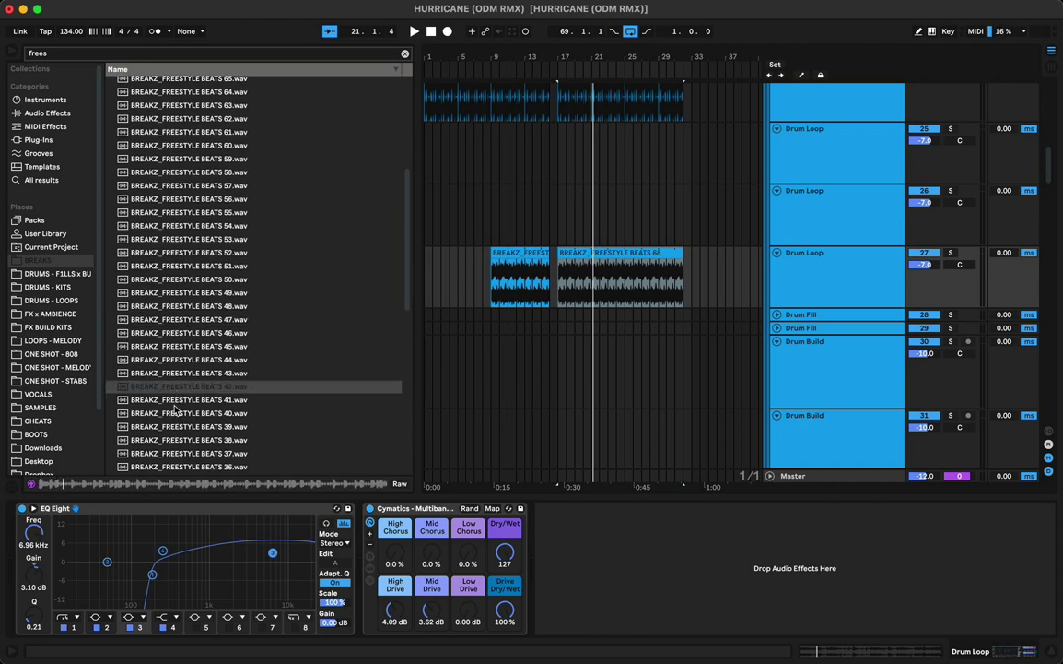
pyautogui.click(177, 402)
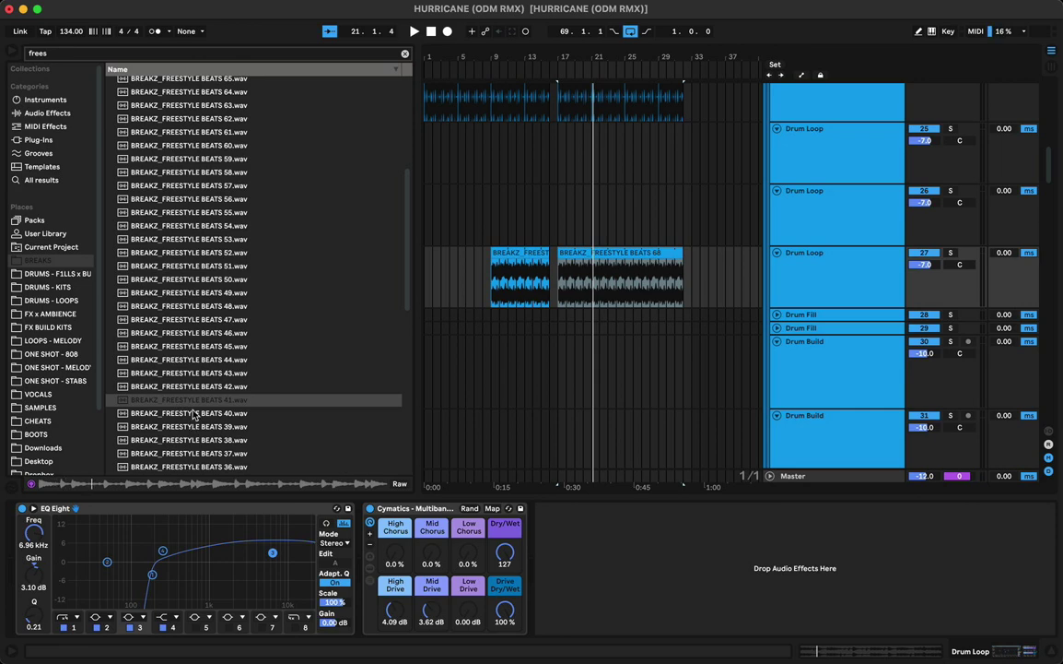
# Step: Try BREAKZ_FREESTYLE BEATS 41 on Drum Loop track 26 from bar 17 to 32, transposed +2 st with a warp marker at 2.2.1
pyautogui.moveTo(193, 403); pyautogui.dragTo(590, 188)
pyautogui.press('space')
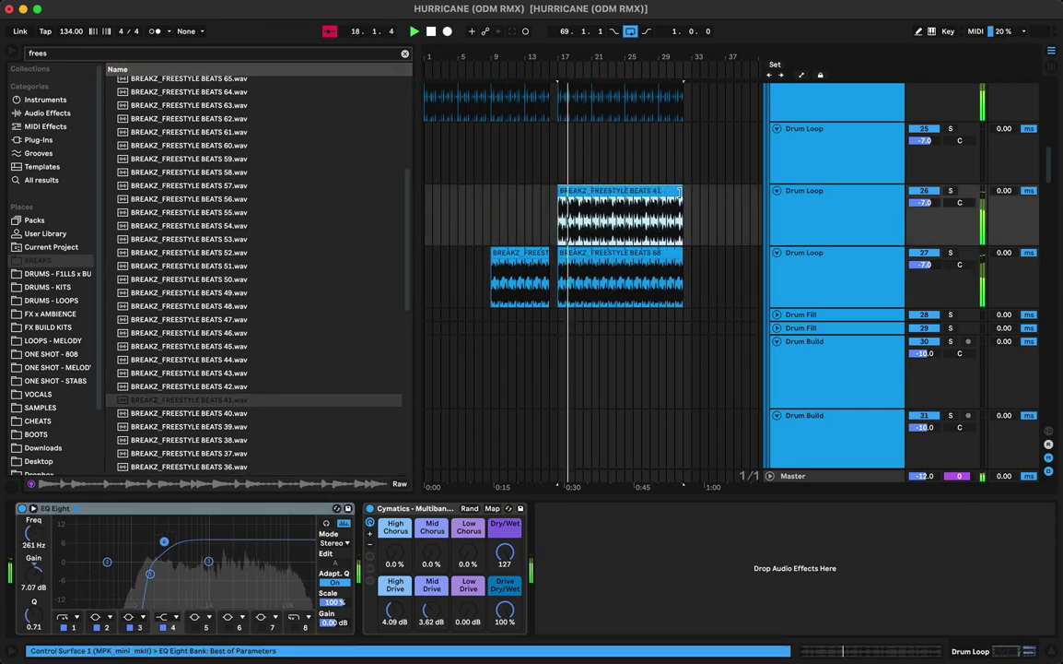
pyautogui.doubleClick(623, 188)
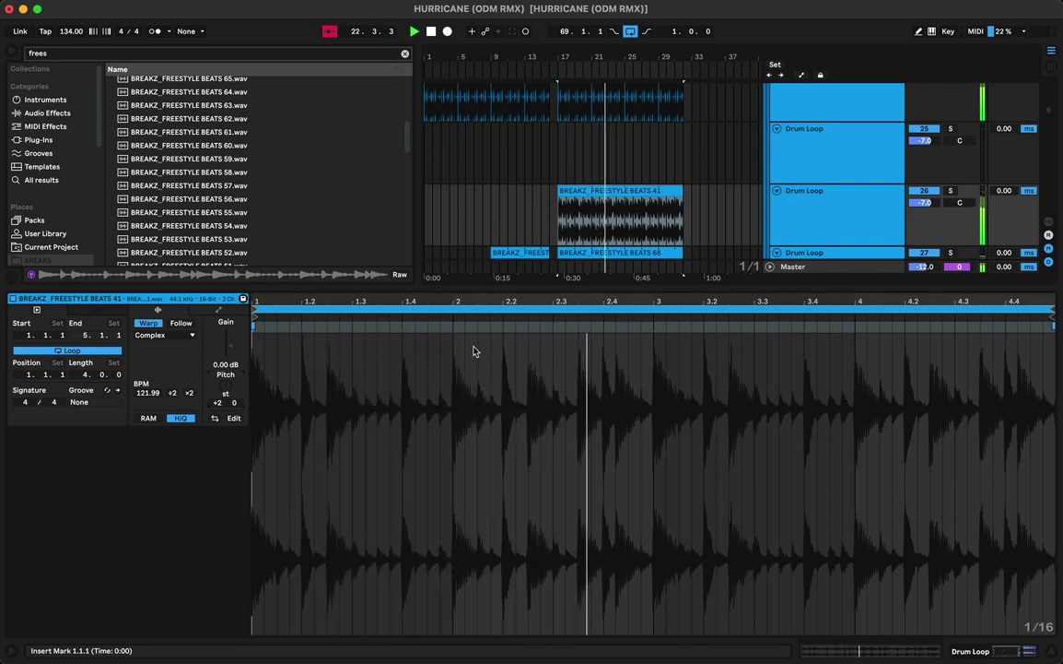
pyautogui.doubleClick(502, 327)
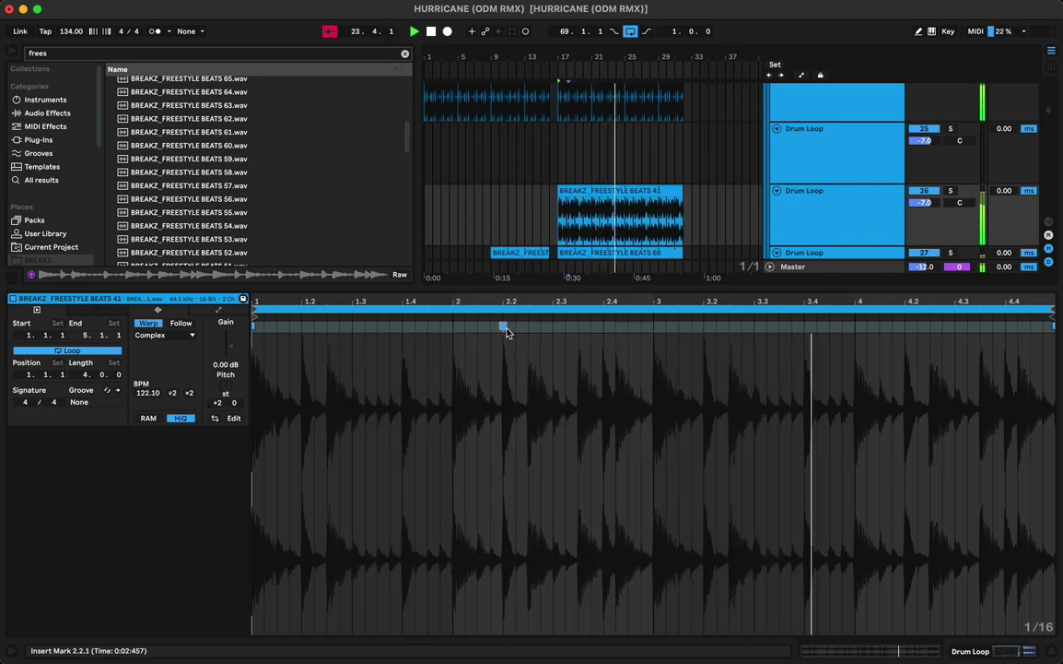
# Step: Audition the BREAKZ_FREESTYLE BEATS samples from 39 down to 27 for an alternative break
pyautogui.scroll(-6, 201, 184)
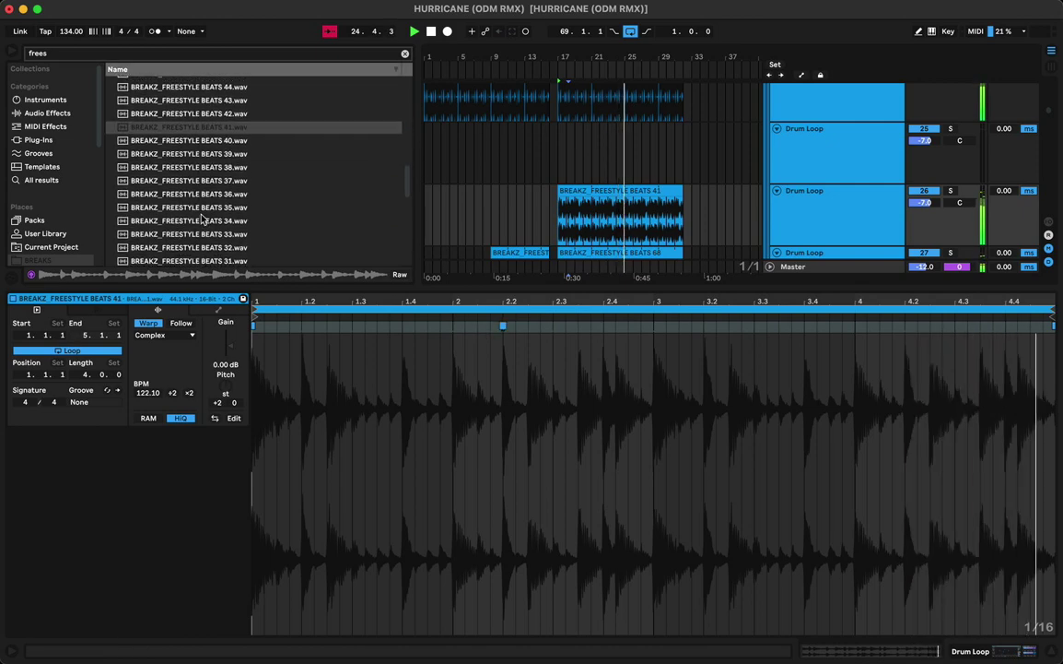
pyautogui.click(198, 155)
pyautogui.click(195, 181)
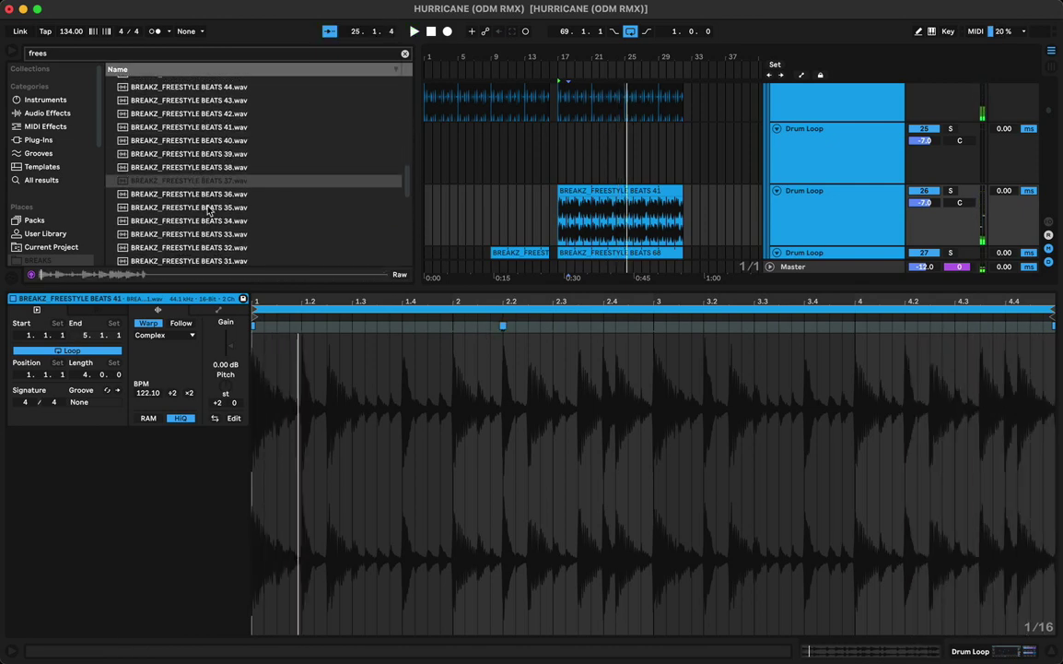
pyautogui.click(202, 210)
pyautogui.click(194, 236)
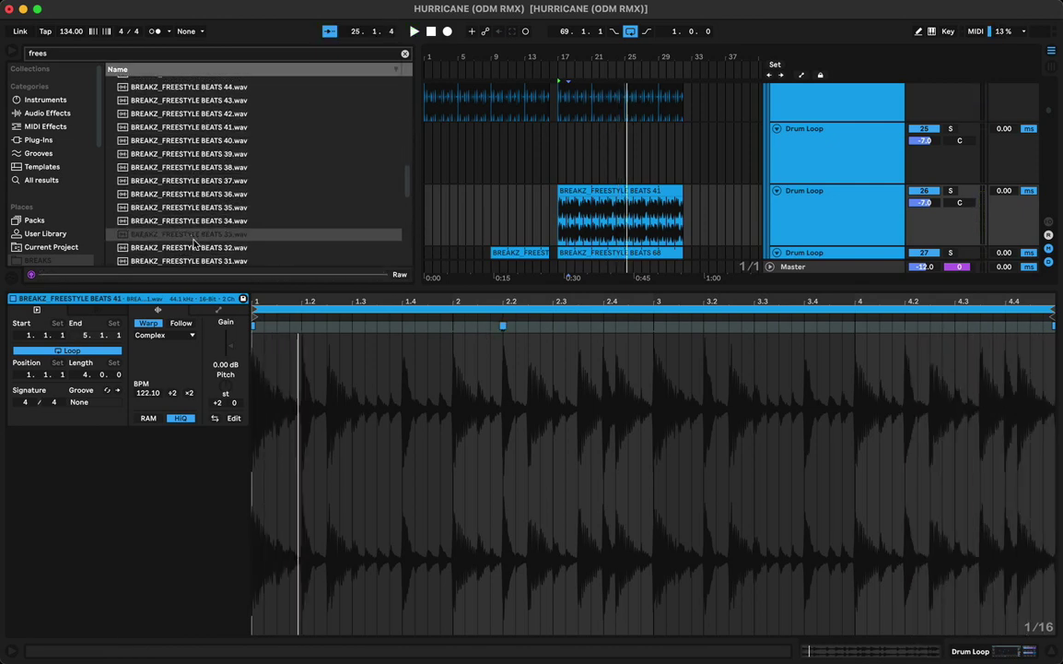
pyautogui.click(194, 249)
pyautogui.scroll(-3, 194, 249)
pyautogui.click(193, 198)
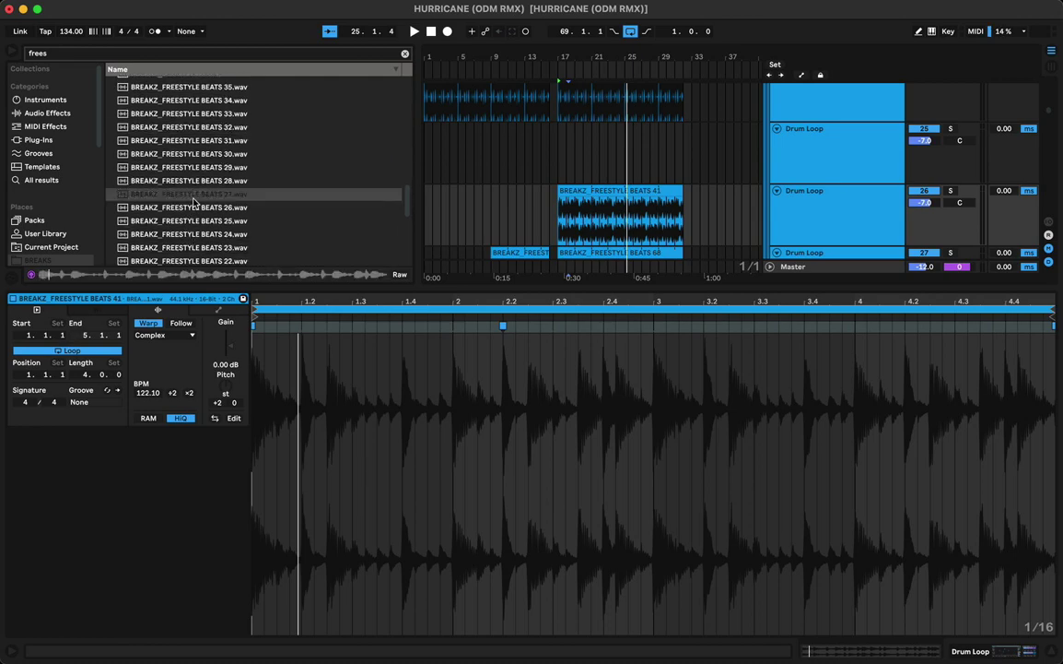
# Step: Replace the clip on Drum Loop track 26 with BREAKZ_FREESTYLE BEATS 26 from bar 17 to bar 32 and play it
pyautogui.click(189, 210)
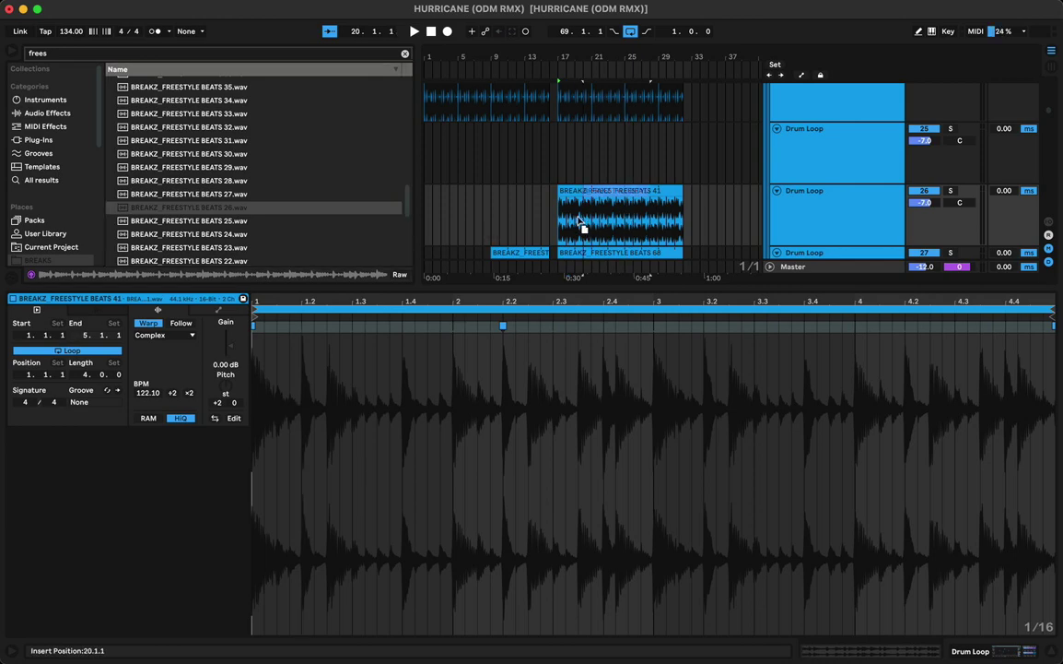
pyautogui.moveTo(559, 224); pyautogui.dragTo(561, 223)
pyautogui.press('space')
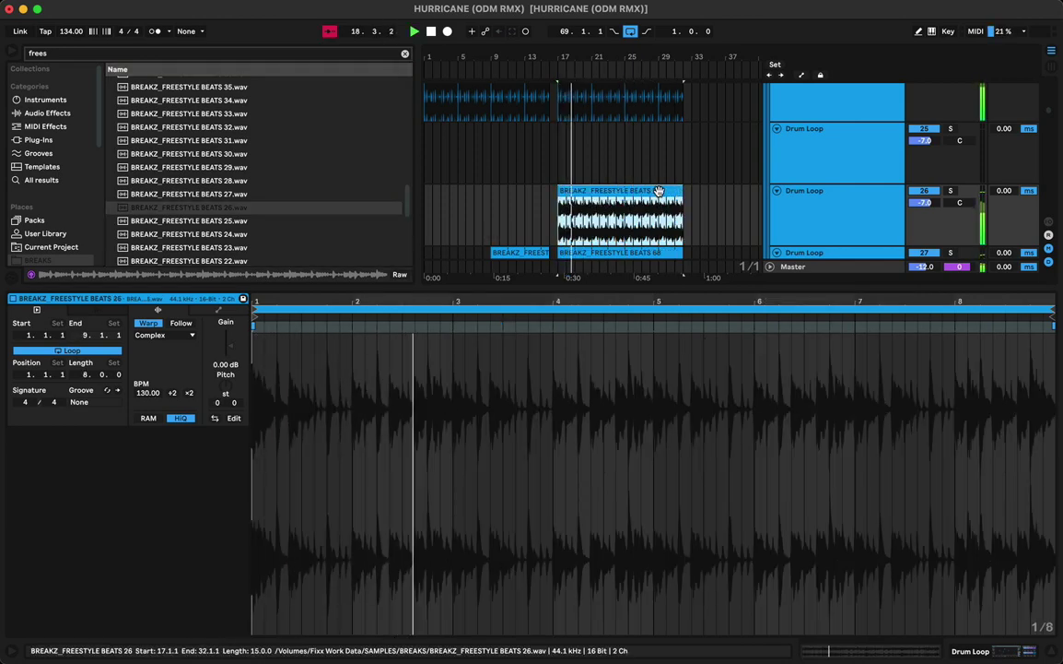
# Step: Add warp markers near 2.2, 3.4, 4.2 and 7.2 in the BREAKZ_FREESTYLE BEATS 26 clip and transpose it +2 st
pyautogui.doubleClick(376, 327)
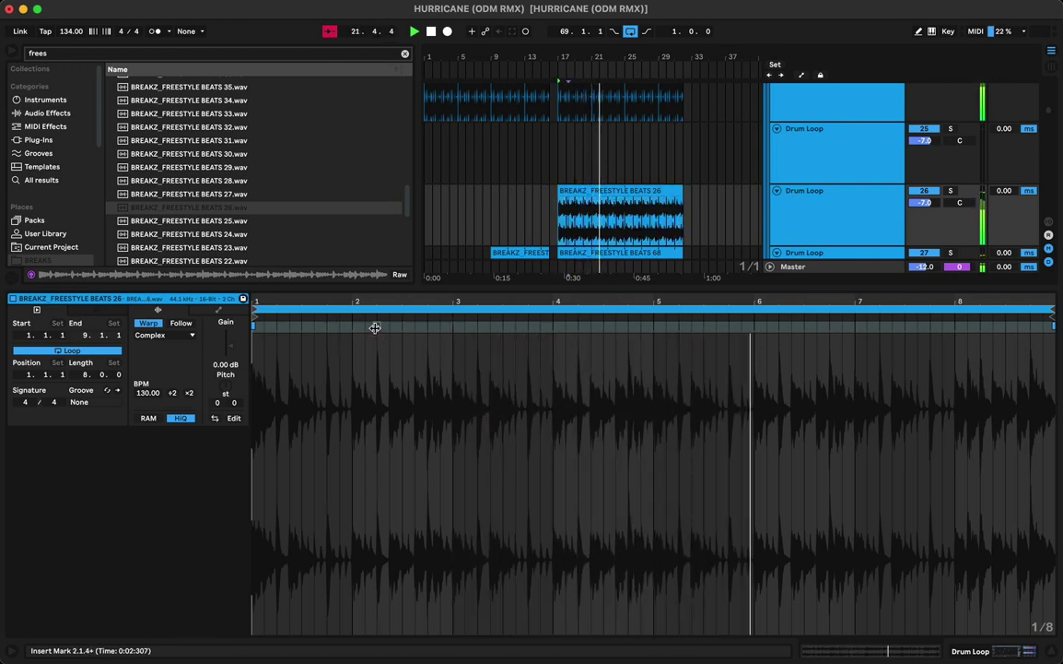
pyautogui.doubleClick(576, 327)
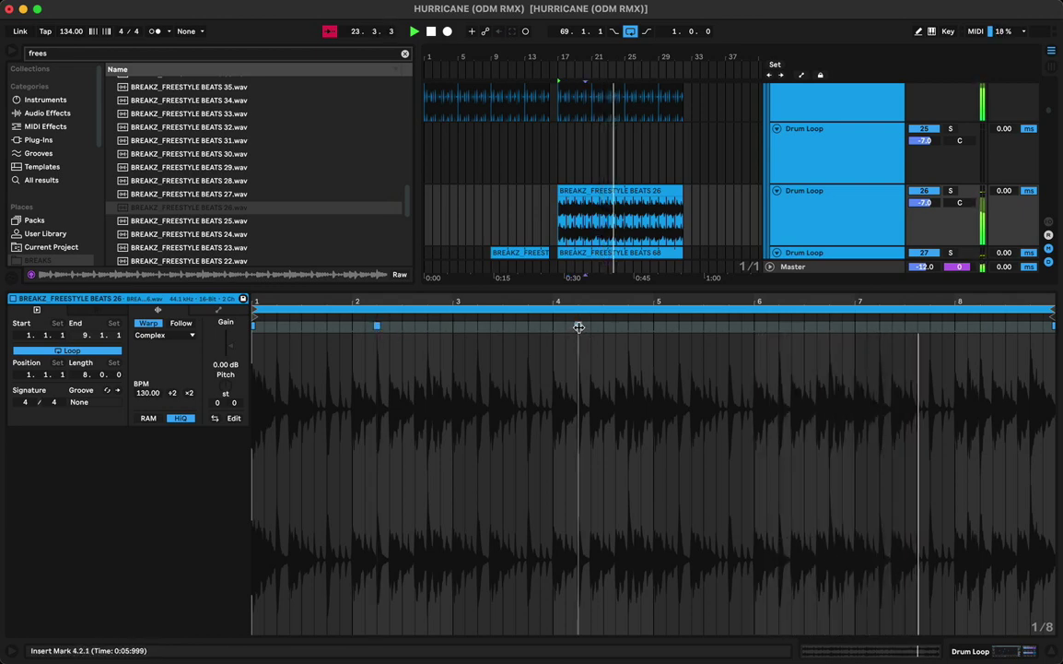
pyautogui.doubleClick(526, 327)
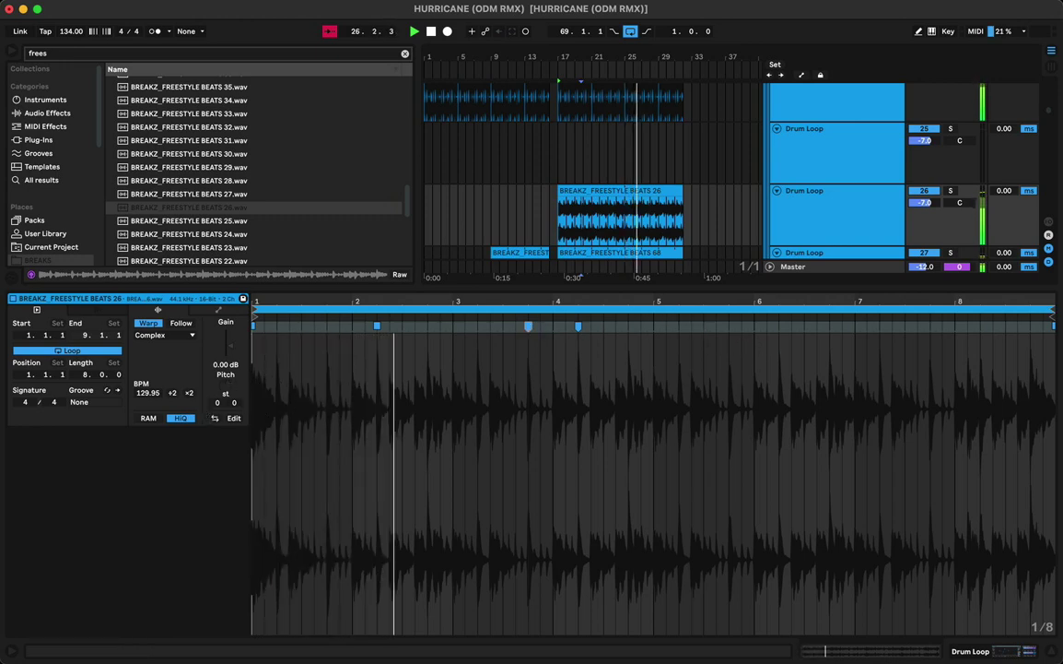
pyautogui.moveTo(227, 388); pyautogui.dragTo(227, 376)
pyautogui.press('space')
pyautogui.press('space')
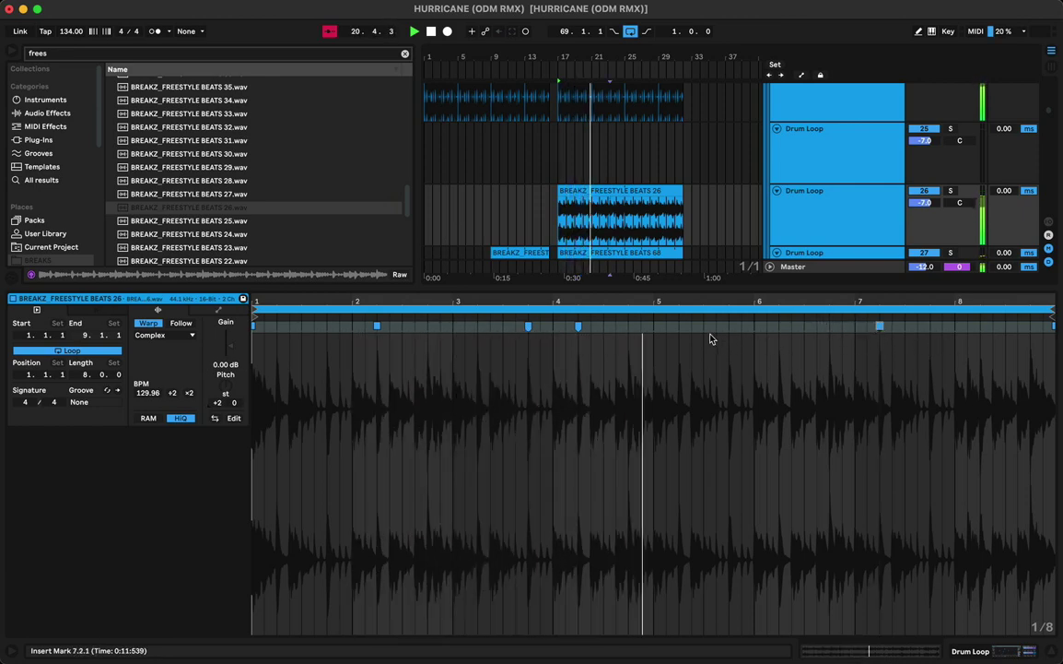
# Step: In track 26's EQ Eight, boost band 3 by 1.86 dB at 6.39 kHz and move the band 1 low cut to 198 Hz
pyautogui.click(609, 193)
pyautogui.hotkey('shift', 'Tab')
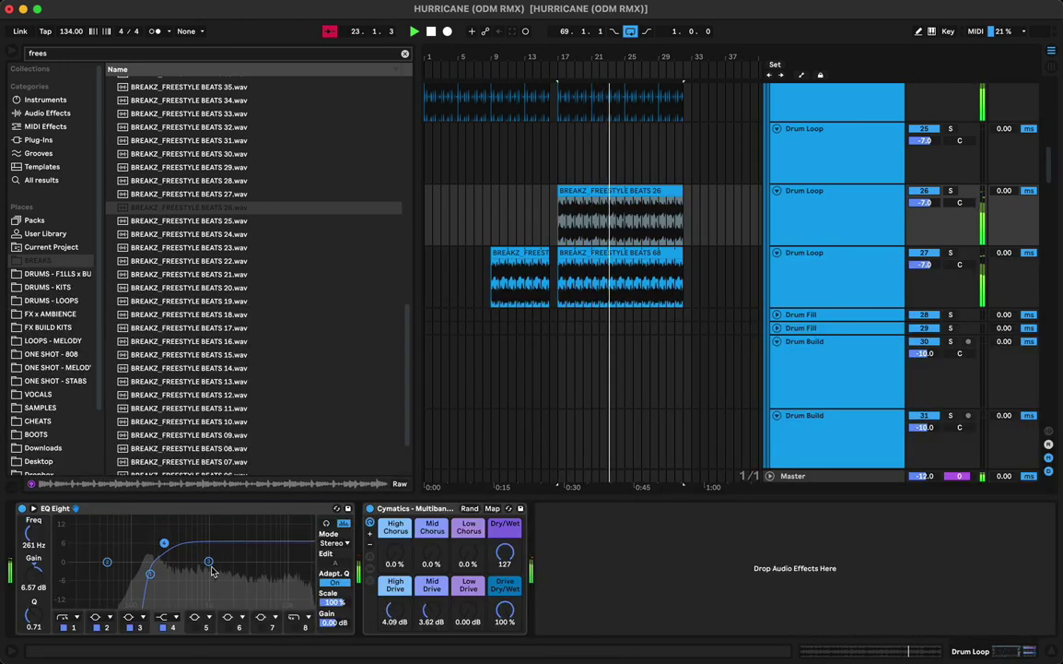
pyautogui.moveTo(212, 572); pyautogui.dragTo(272, 559)
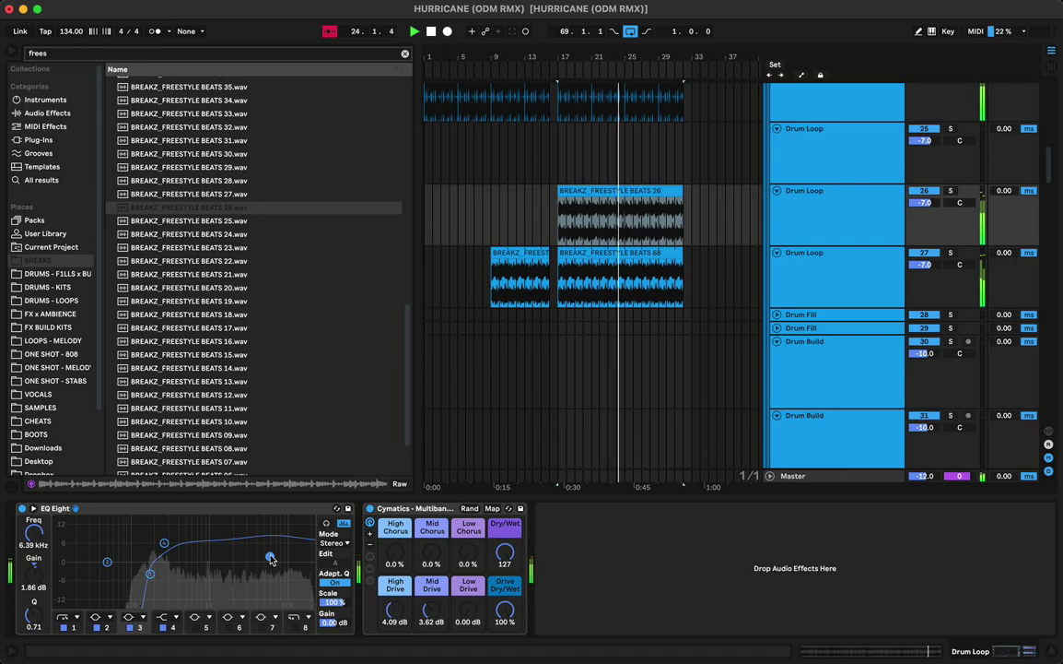
pyautogui.moveTo(150, 575); pyautogui.dragTo(154, 577)
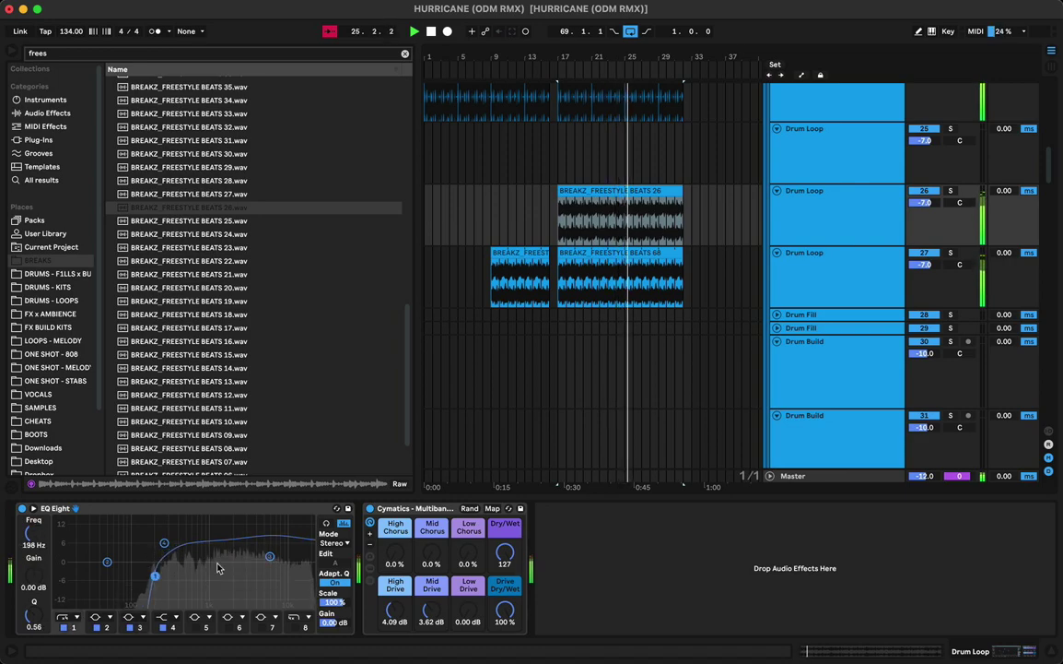
pyautogui.click(569, 238)
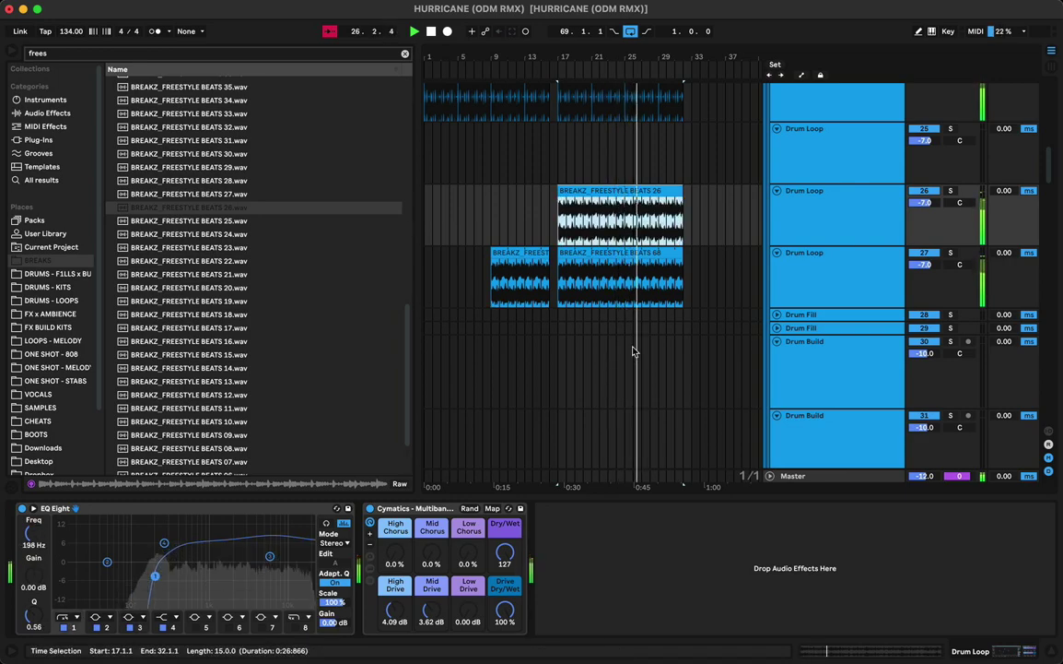
# Step: Hide the device view, play from bar 15, zoom in on the drop at bar 17 and expand the Ghost Kick track
pyautogui.scroll(10, 633, 351)
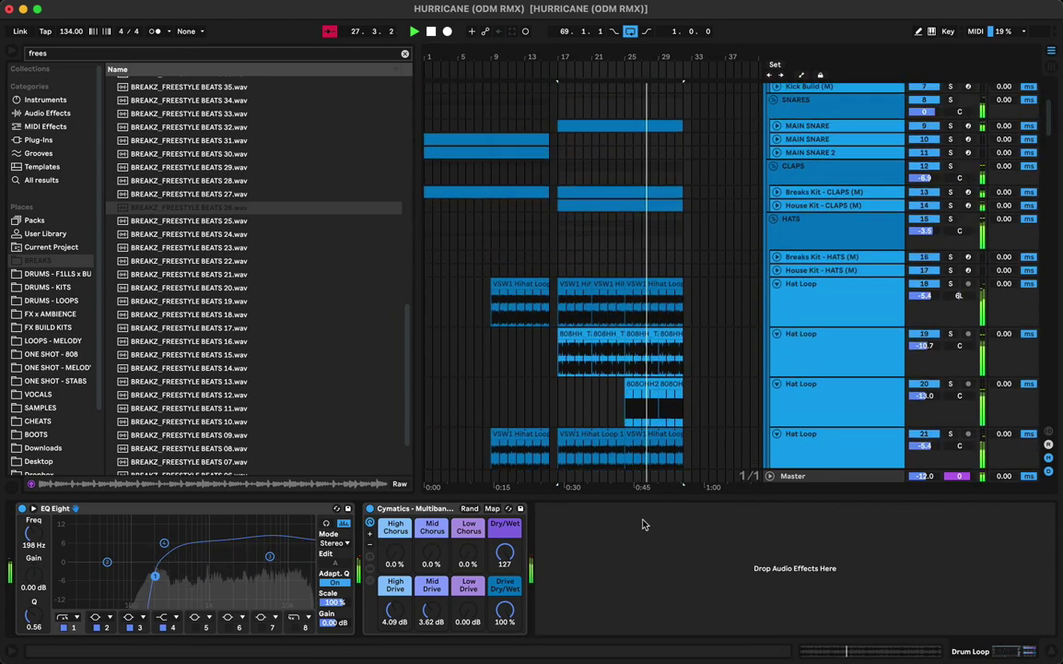
pyautogui.press('super+alt+l')
pyautogui.click(541, 231)
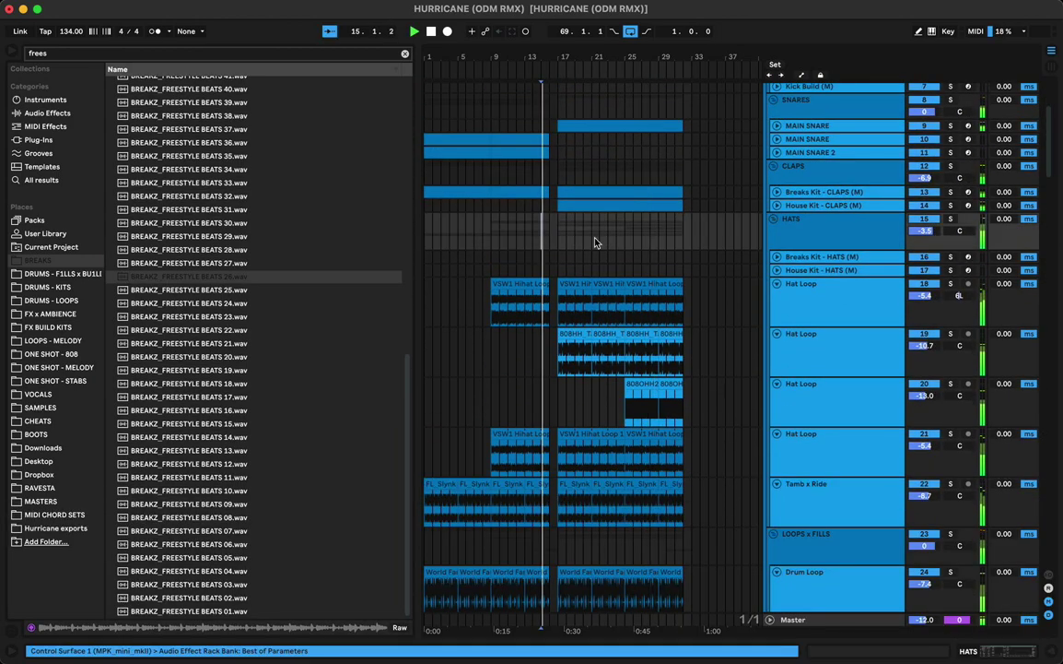
pyautogui.scroll(5, 597, 243)
pyautogui.moveTo(596, 58)
pyautogui.mouseDown()
pyautogui.moveTo(598, 101)
pyautogui.moveTo(602, 59)
pyautogui.mouseUp()
pyautogui.click(777, 190)
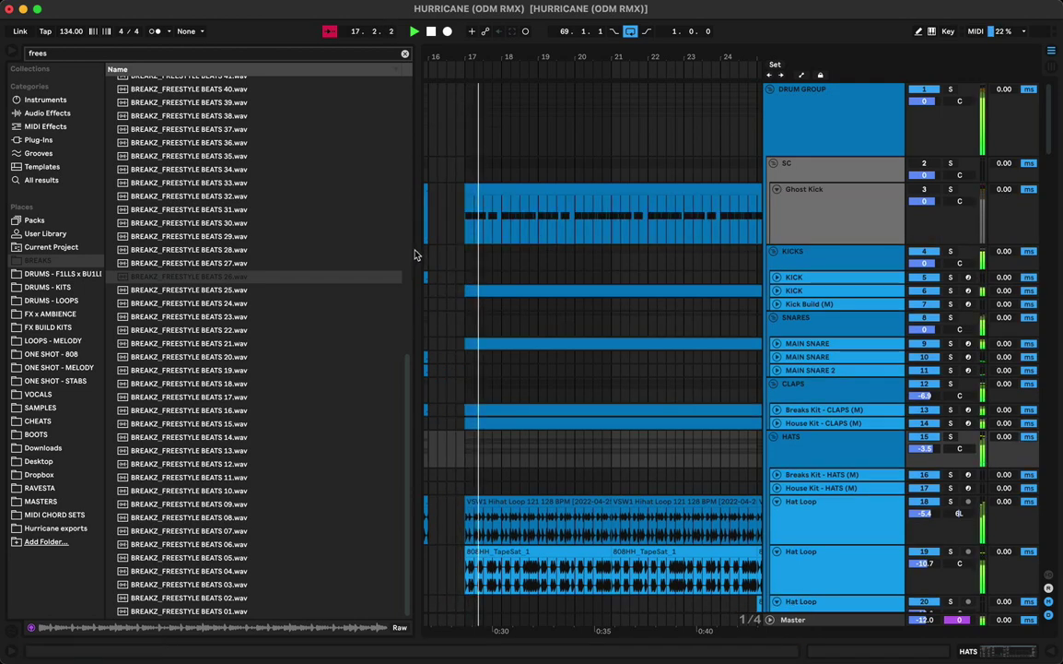
# Step: Delete the Ghost Kick and KICK clip section between 17.1.3 and 17.2.1 at the start of the drop
pyautogui.moveTo(484, 61); pyautogui.dragTo(512, 102)
pyautogui.hscroll(-3, 530, 204)
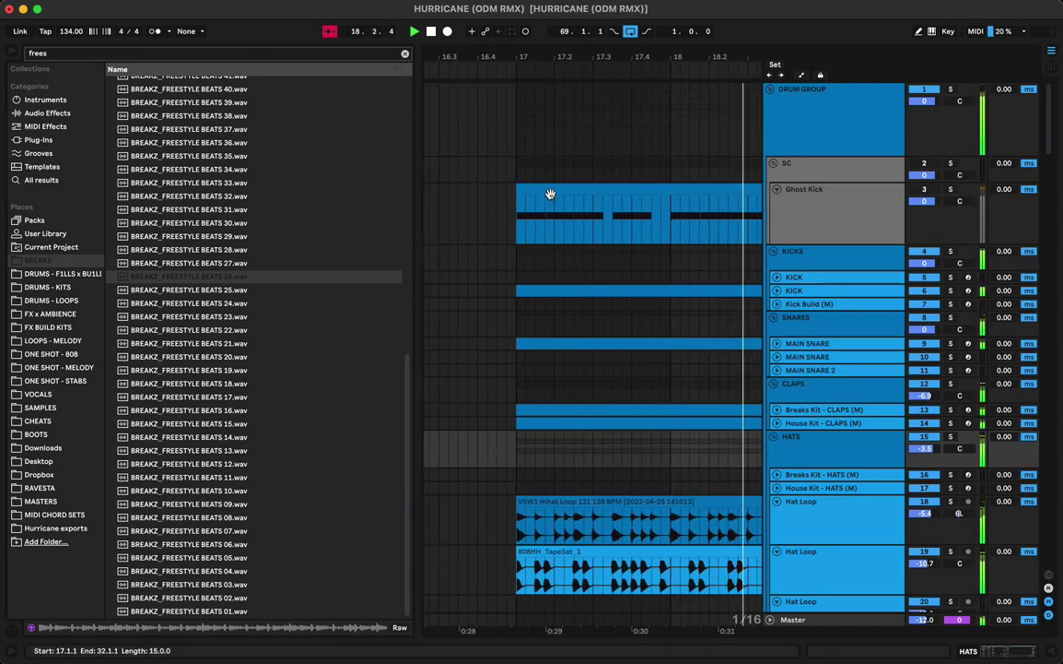
pyautogui.moveTo(541, 209); pyautogui.dragTo(560, 300)
pyautogui.scroll(-1, 560, 299)
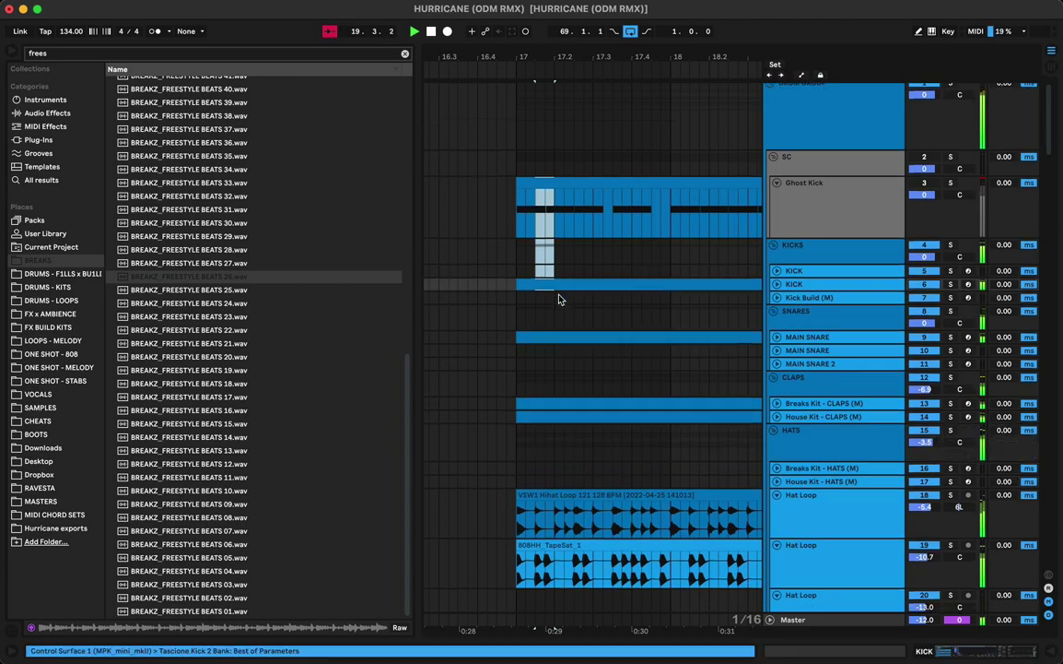
pyautogui.press('Delete')
pyautogui.press('space')
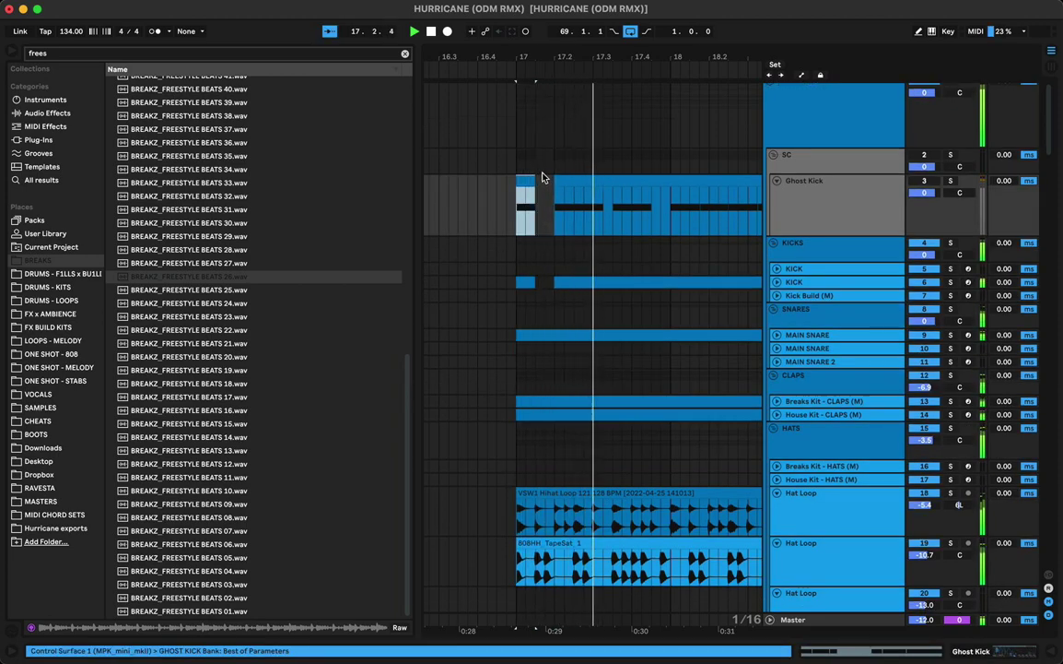
# Step: Play the start of the drop around bar 17 to check the kick pattern with the new gap
pyautogui.hscroll(-2, 586, 215)
pyautogui.press('space')
pyautogui.press('space')
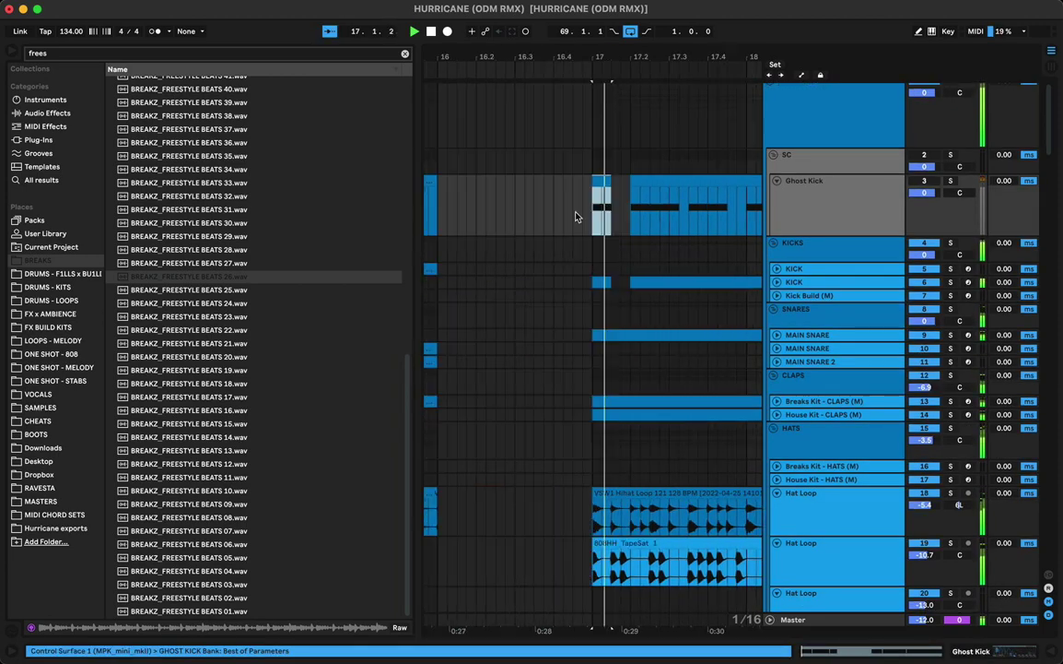
pyautogui.hscroll(1, 590, 227)
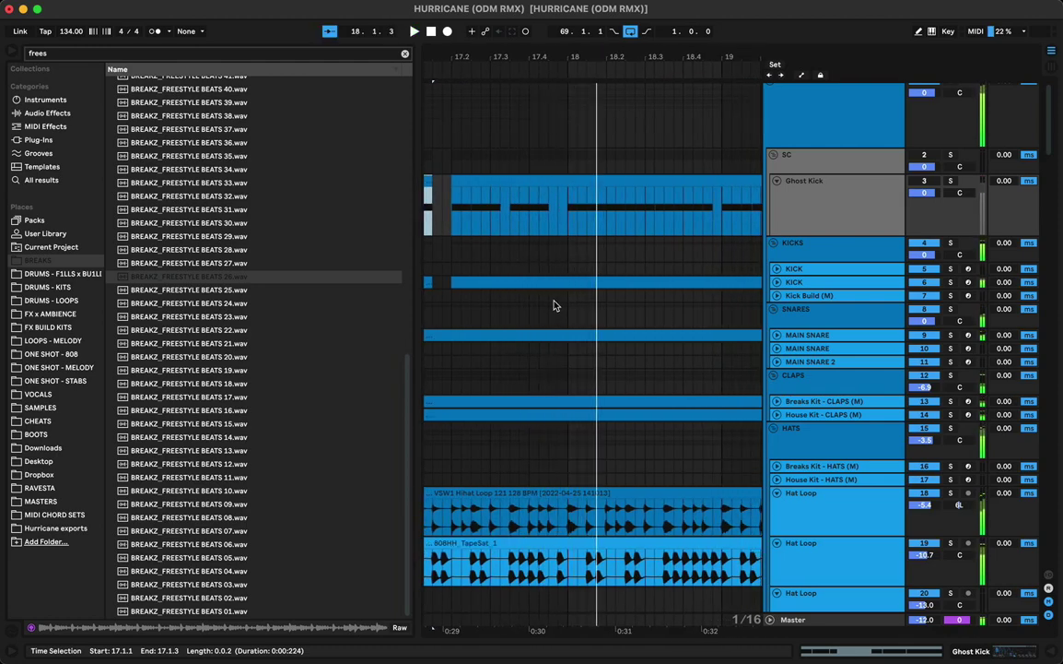
pyautogui.press('space')
pyautogui.press('space')
# Step: Clear the kicks from 17.1.3 to 17.2.3 and duplicate bar 17 of the Ghost Kick and KICK tracks onto bar 18
pyautogui.hscroll(5, 590, 223)
pyautogui.keyDown('shift'); pyautogui.click(531, 297); pyautogui.keyUp('shift')
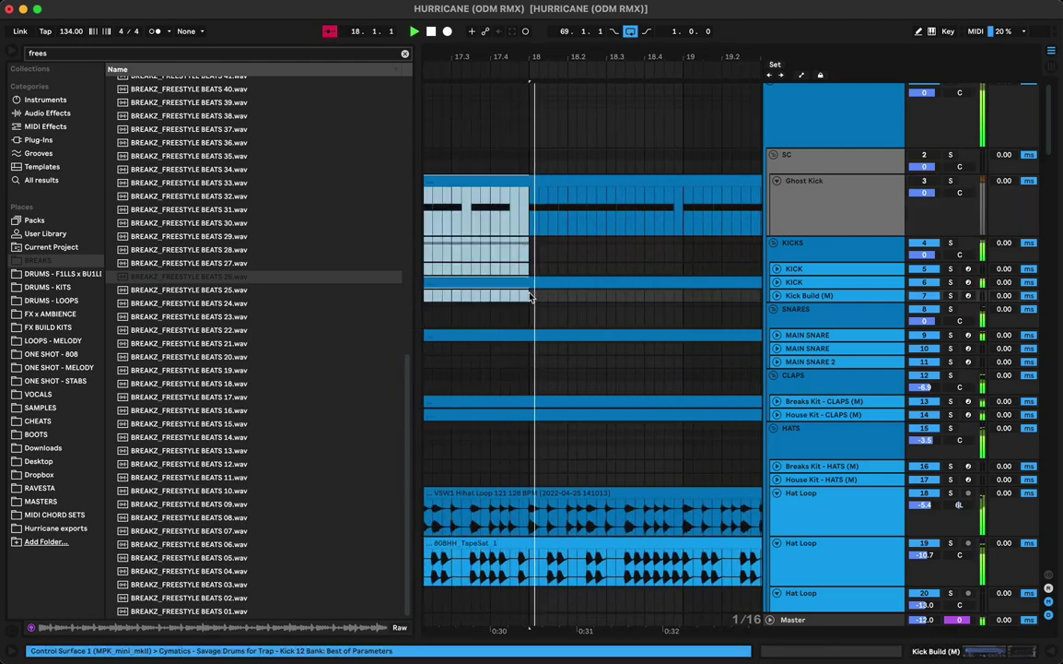
pyautogui.press('super+d')
# Step: Delete the Ghost Kick and KICK sections from 17.3.3 to the start of bar 18 and play the drop again
pyautogui.hscroll(-4, 597, 244)
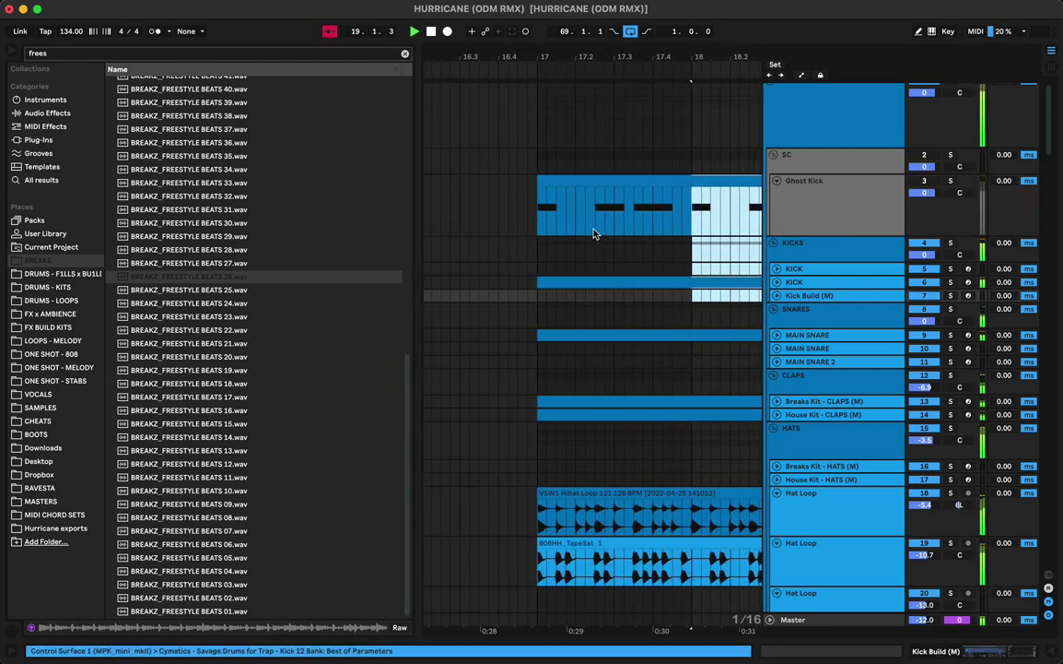
pyautogui.click(551, 181)
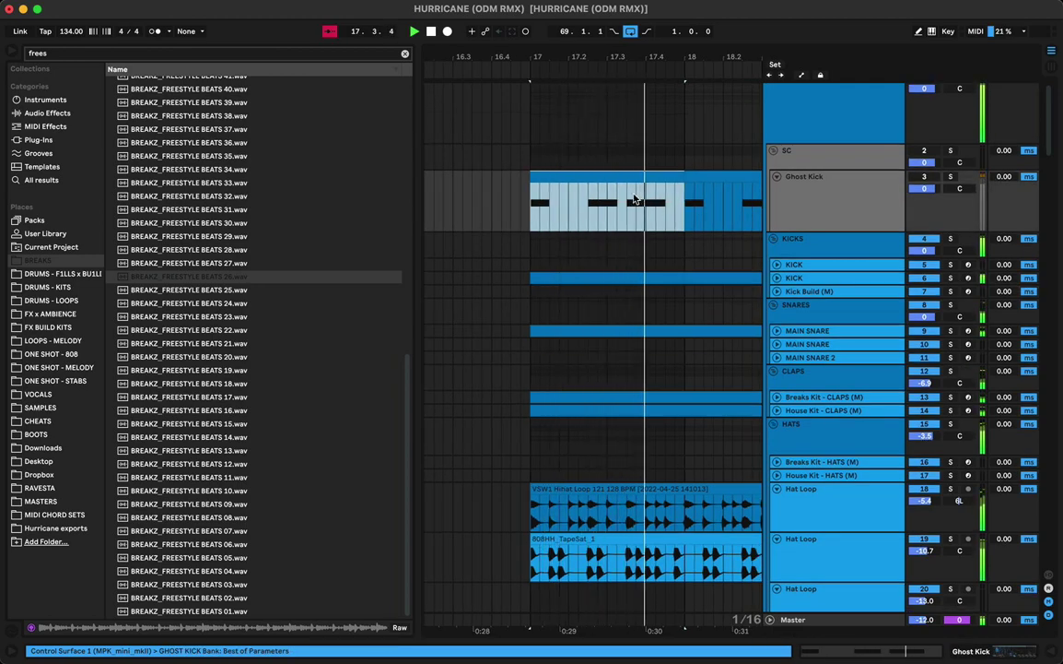
pyautogui.moveTo(634, 198); pyautogui.dragTo(682, 274)
pyautogui.press('Delete')
pyautogui.hscroll(1, 682, 282)
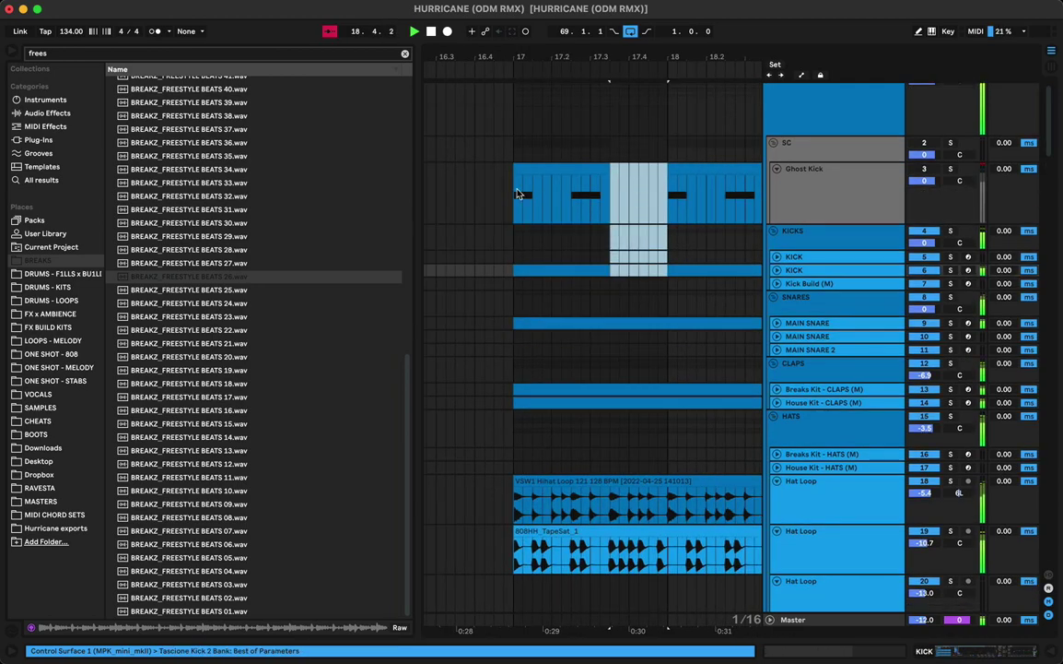
pyautogui.click(530, 178)
pyautogui.press('space')
pyautogui.press('space')
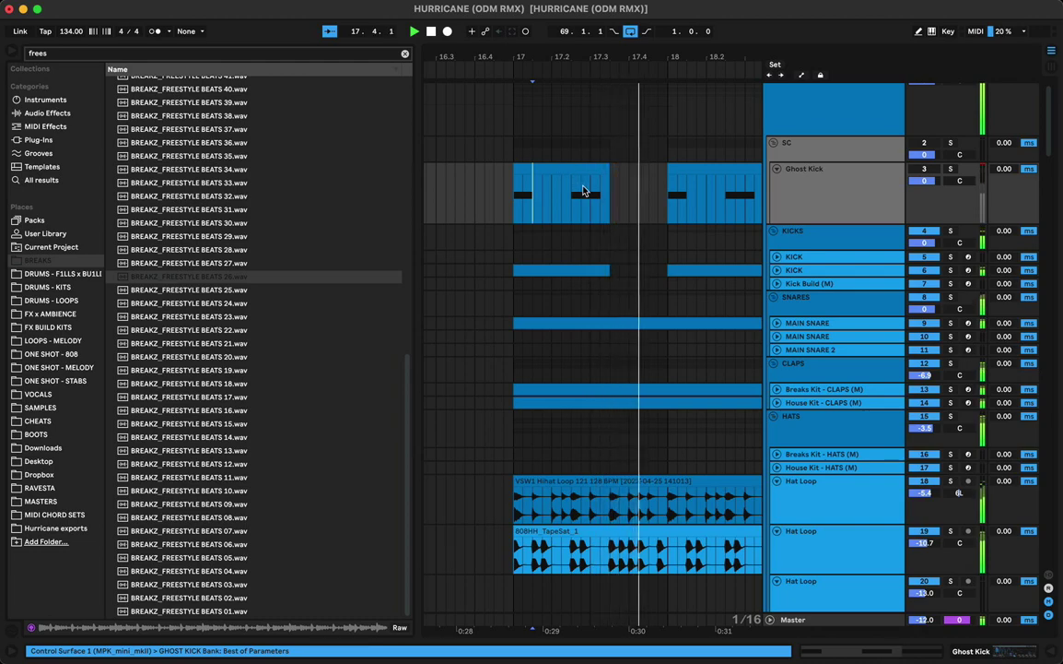
# Step: Hide the browser and duplicate bars 17 and 18 of the Ghost Kick and KICK tracks onto bars 19 and 20
pyautogui.press('super+alt+b')
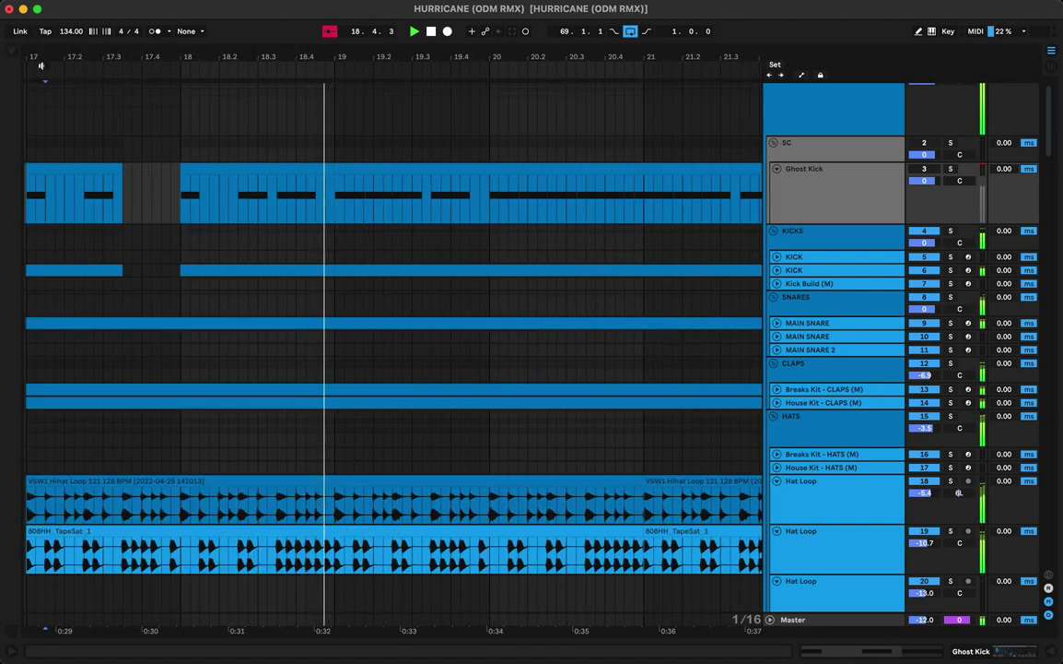
pyautogui.hscroll(-1, 309, 244)
pyautogui.moveTo(166, 168); pyautogui.dragTo(470, 283)
pyautogui.press('super+d')
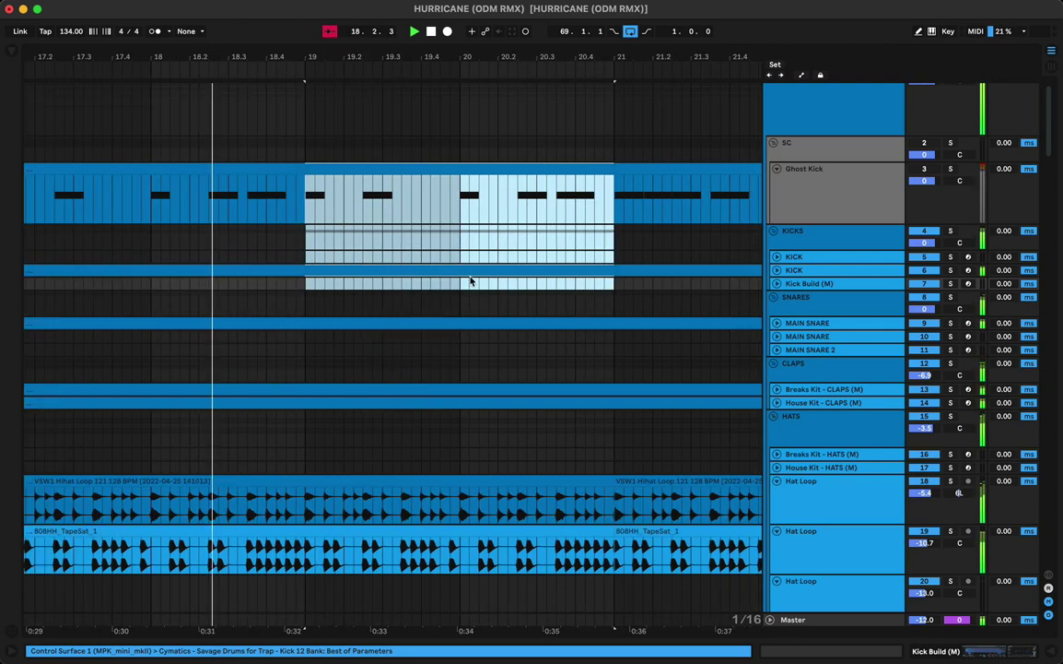
# Step: Copy the kick at 20.3.3 to 20.4.2 on the kick tracks and duplicate bars 17 to 20 onto bars 21 to 24
pyautogui.moveTo(576, 193); pyautogui.dragTo(571, 282)
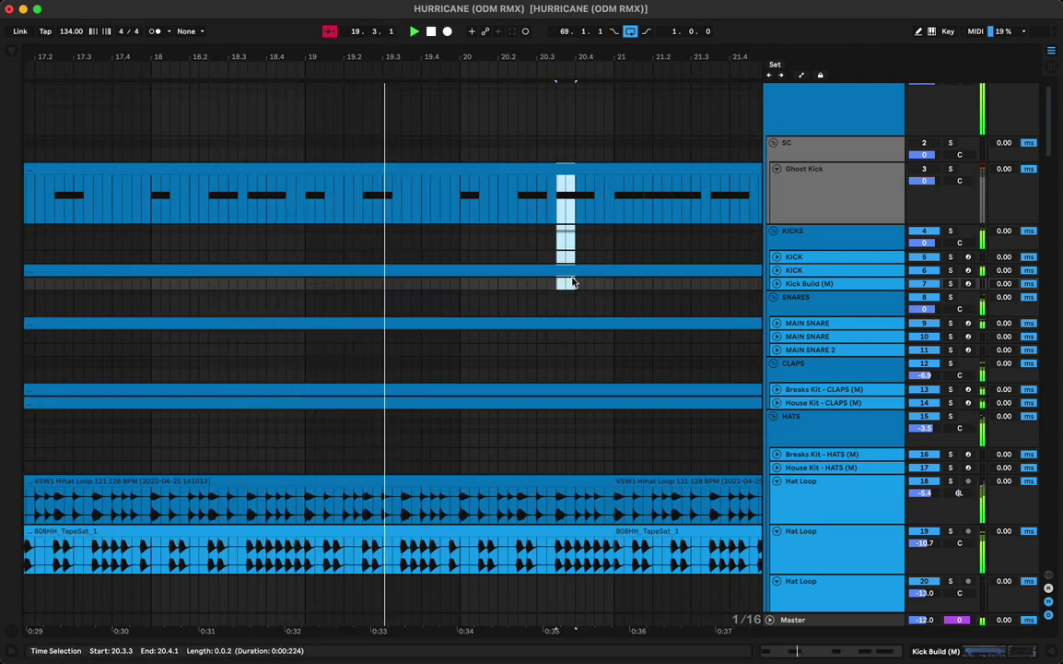
pyautogui.moveTo(567, 170); pyautogui.dragTo(597, 182)
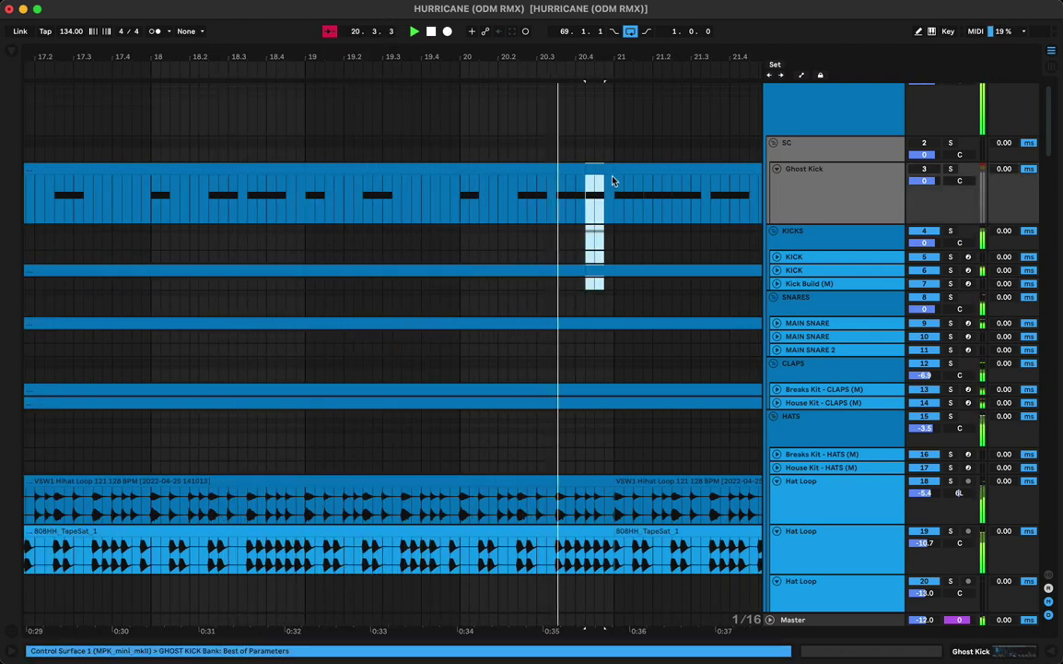
pyautogui.click(610, 185)
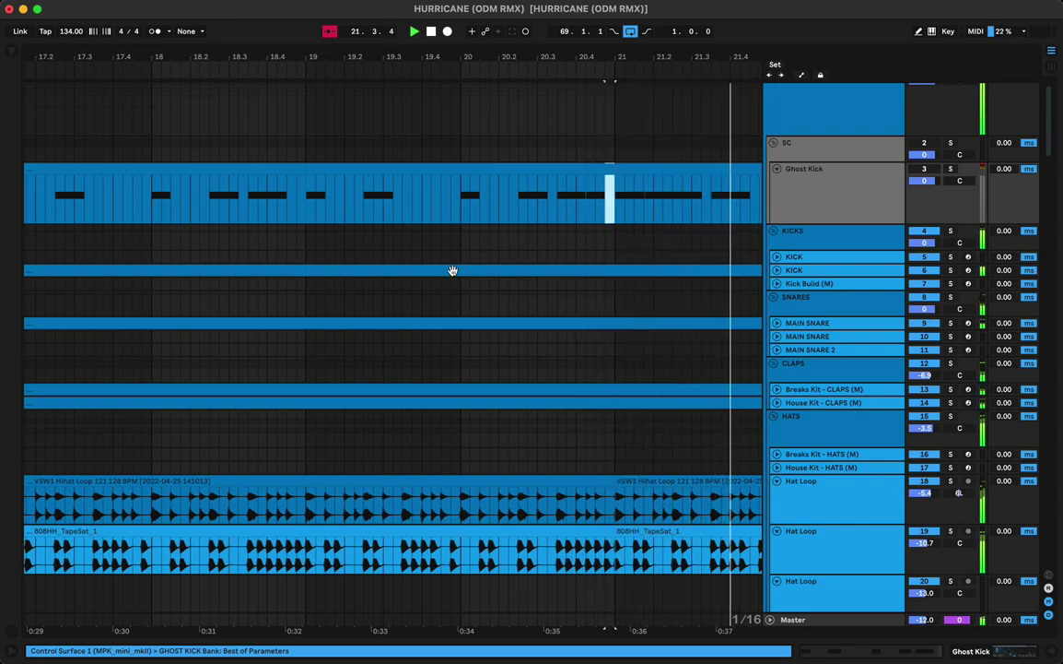
pyautogui.hscroll(-5, 341, 286)
pyautogui.keyDown('shift'); pyautogui.click(277, 270); pyautogui.keyUp('shift')
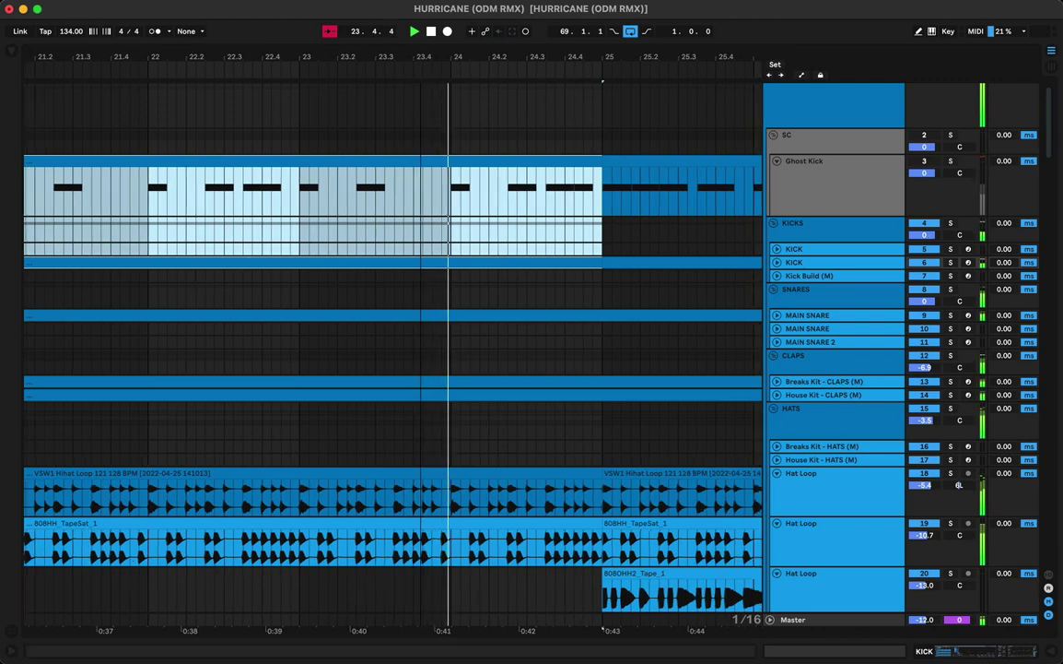
# Step: Duplicate the Ghost Kick and KICK pattern of bars 17 to 24 onto bars 25 to 32
pyautogui.moveTo(421, 57); pyautogui.dragTo(421, 50)
pyautogui.moveTo(565, 181); pyautogui.dragTo(565, 275)
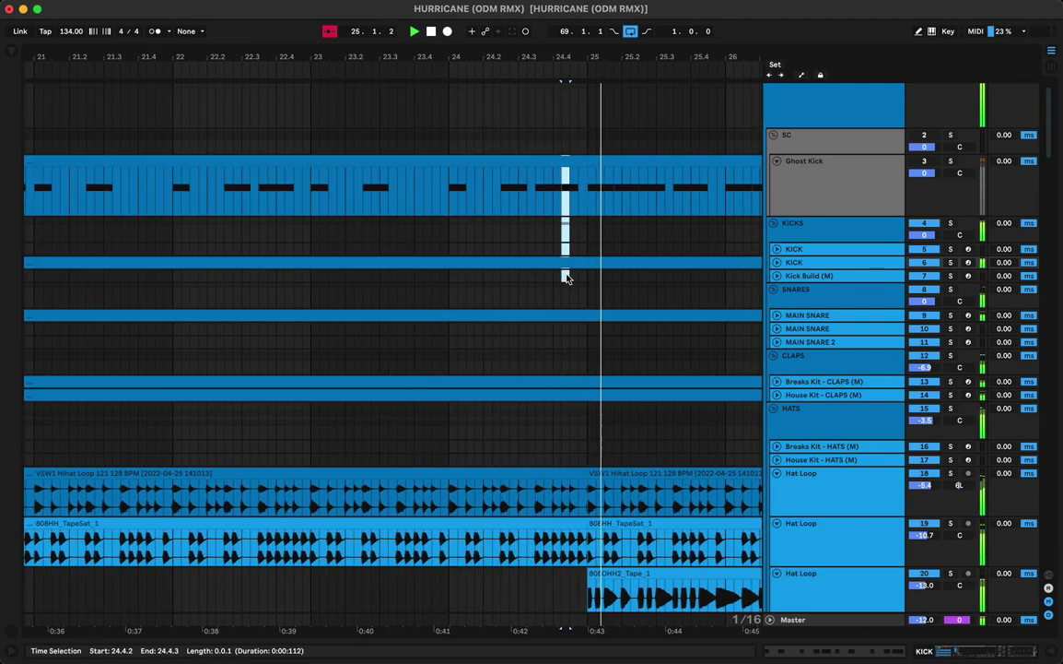
pyautogui.click(579, 211)
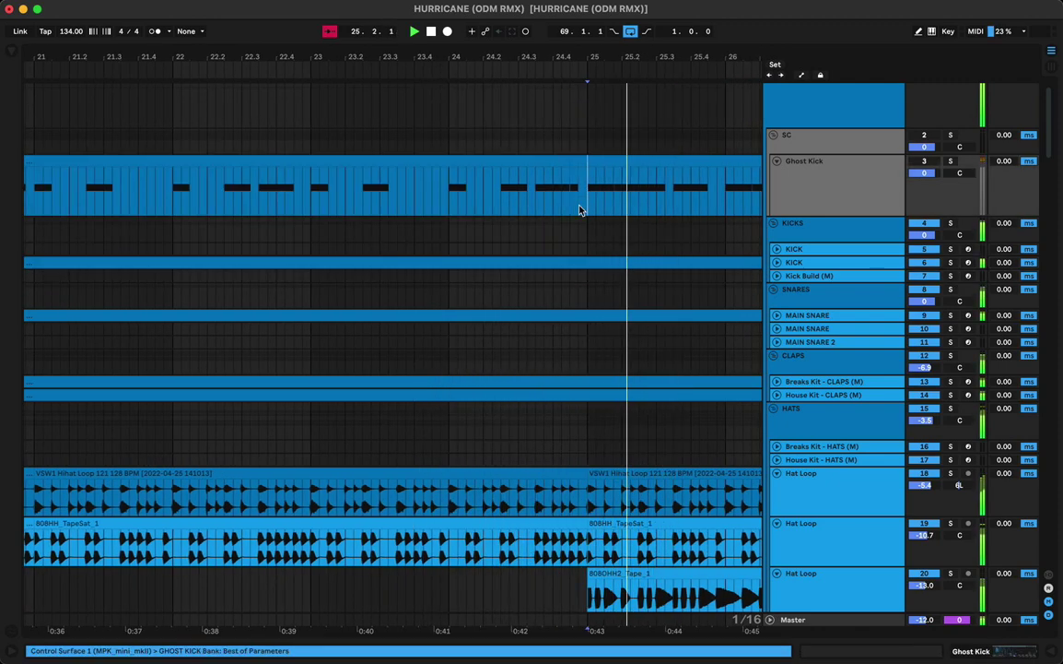
pyautogui.hscroll(-6, 580, 211)
pyautogui.hscroll(-4, 259, 263)
pyautogui.keyDown('shift'); pyautogui.click(371, 265); pyautogui.keyUp('shift')
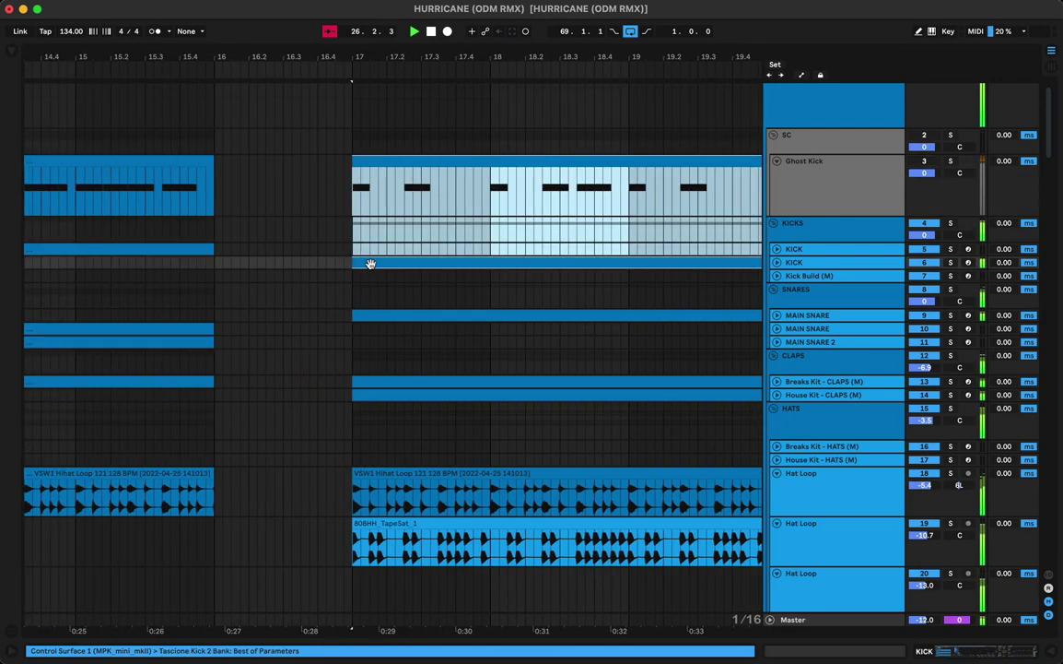
pyautogui.hscroll(15, 369, 264)
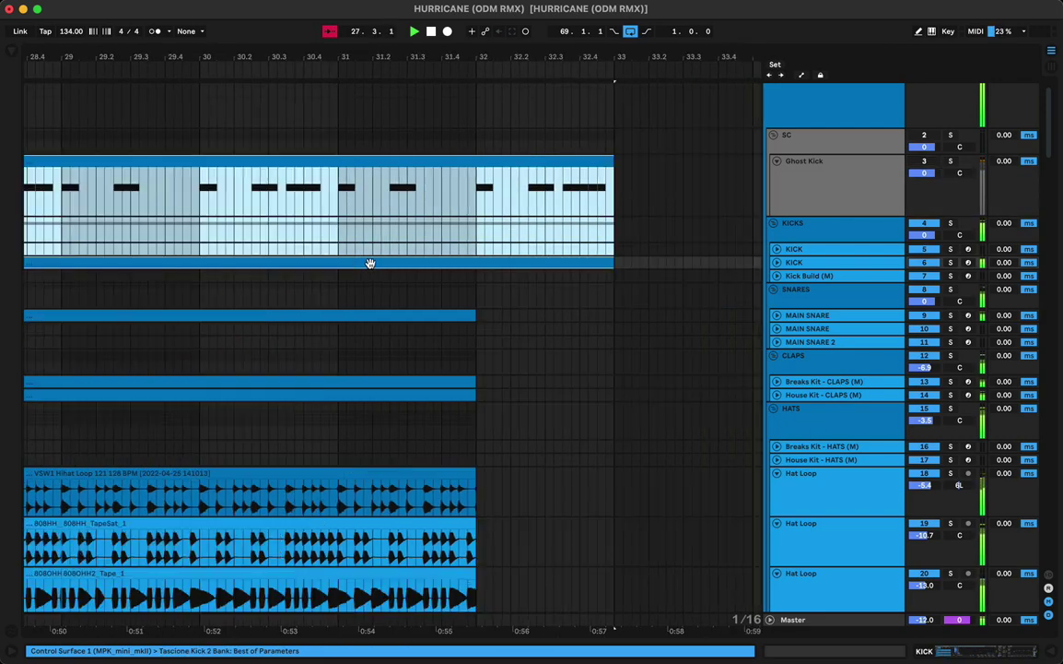
# Step: Delete the excess Ghost Kick and KICK material from 32.1.3 to 33.1.1 at the end of the drop
pyautogui.click(395, 262)
pyautogui.scroll(-1, 490, 179)
pyautogui.moveTo(487, 163); pyautogui.dragTo(608, 243)
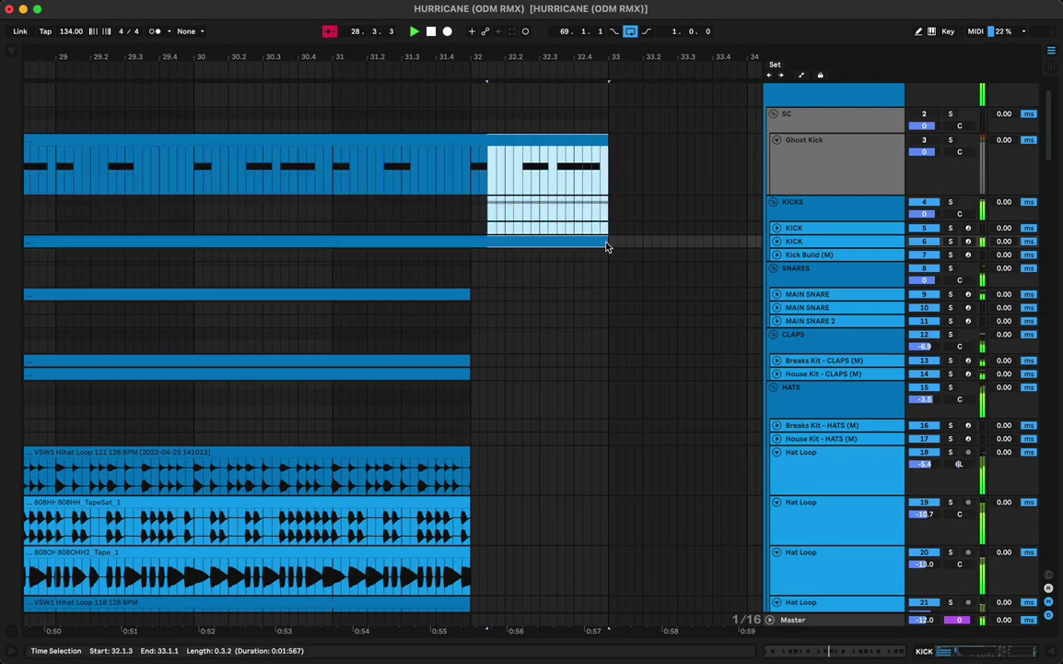
pyautogui.moveTo(423, 57); pyautogui.dragTo(421, 22)
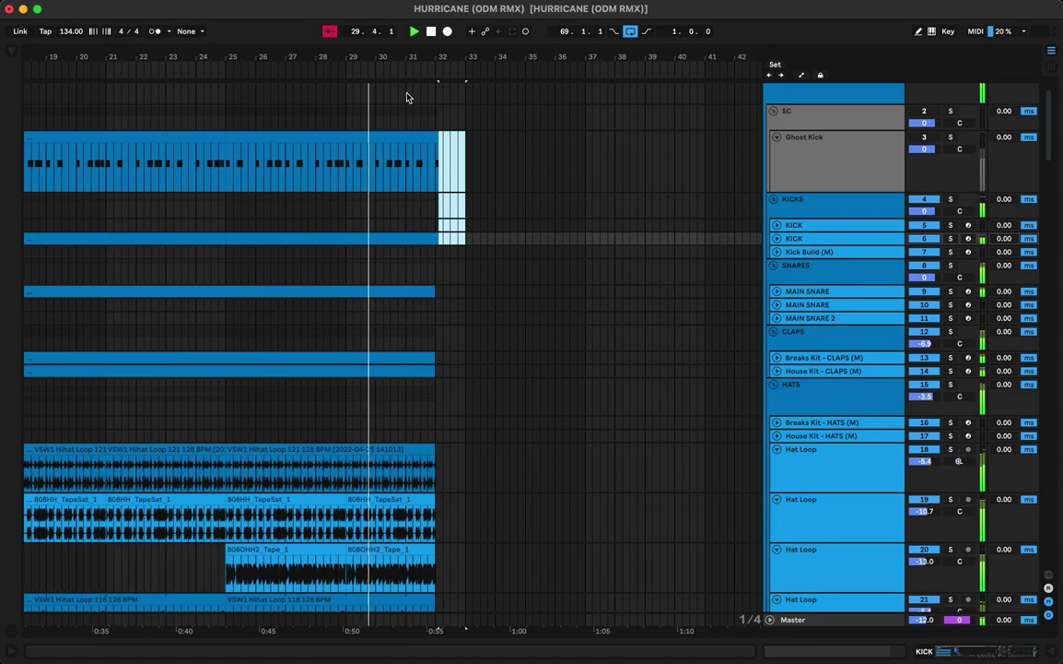
# Step: Play the arrangement from 14.2.1 through the drop to check the new kick pattern
pyautogui.hscroll(-10, 377, 290)
pyautogui.click(382, 262)
pyautogui.click(358, 251)
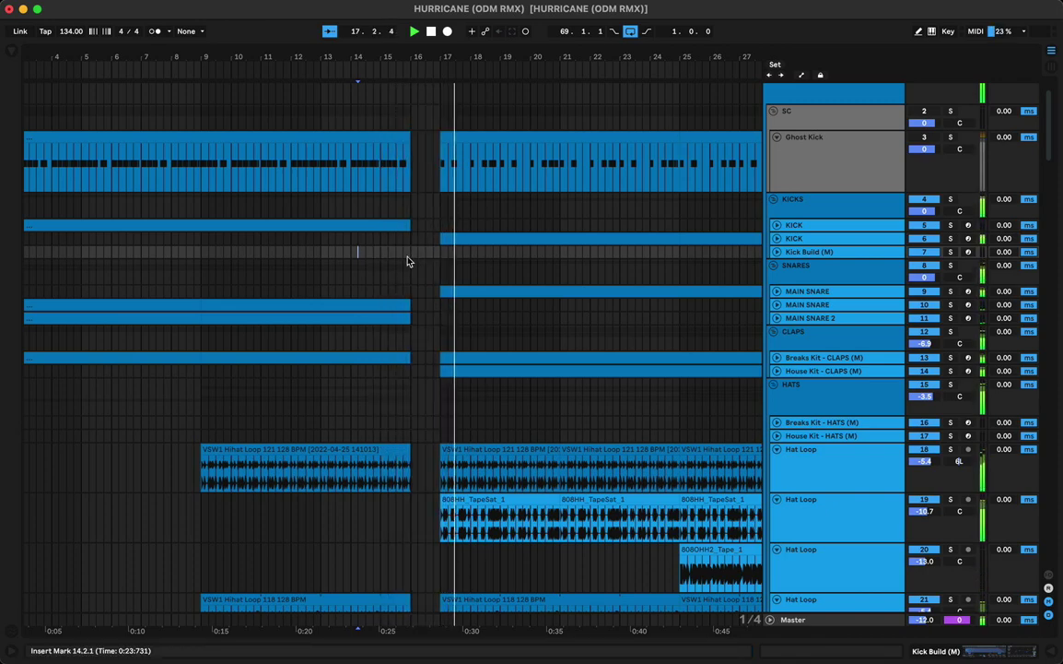
pyautogui.moveTo(418, 61); pyautogui.dragTo(195, 104)
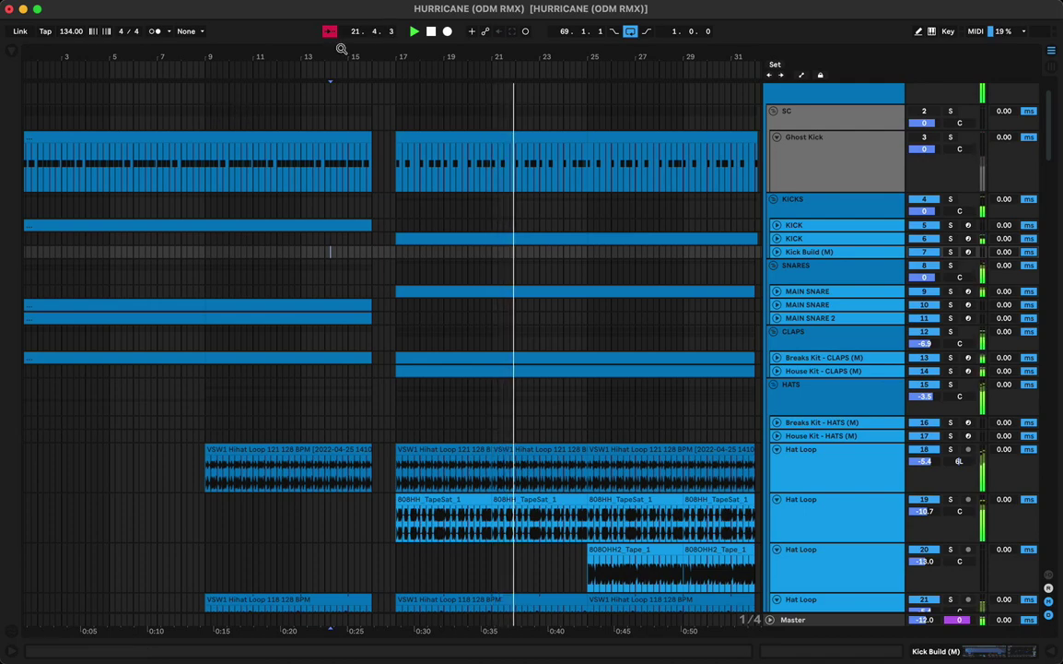
pyautogui.moveTo(341, 48); pyautogui.dragTo(221, 98)
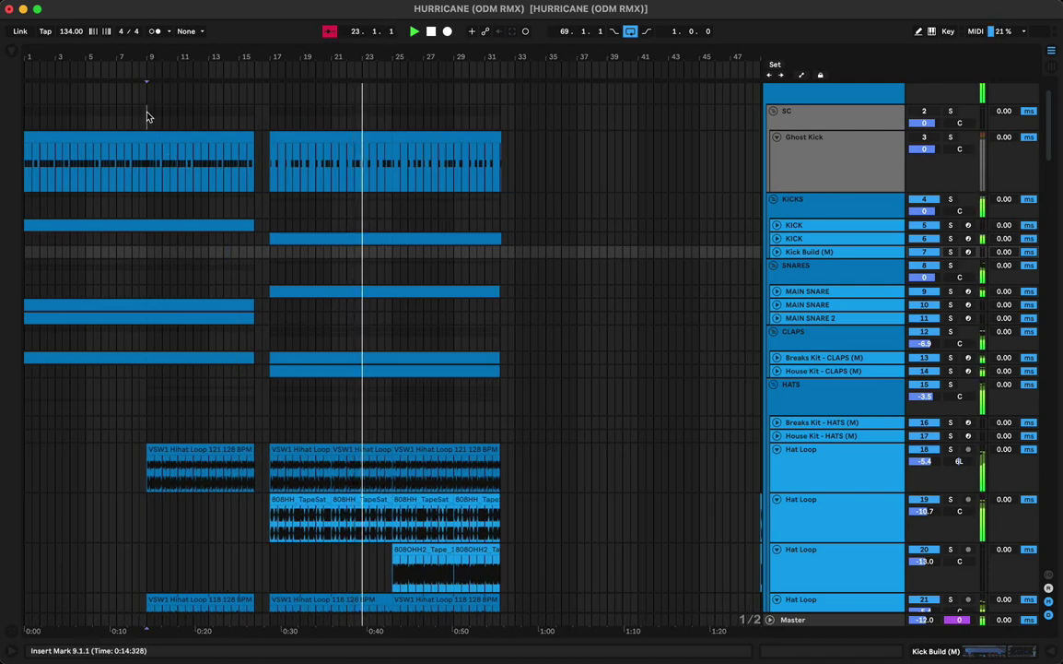
# Step: Look through the drum, bass and synth tracks during playback, return to the Drum Group and stop playback
pyautogui.scroll(-8, 204, 159)
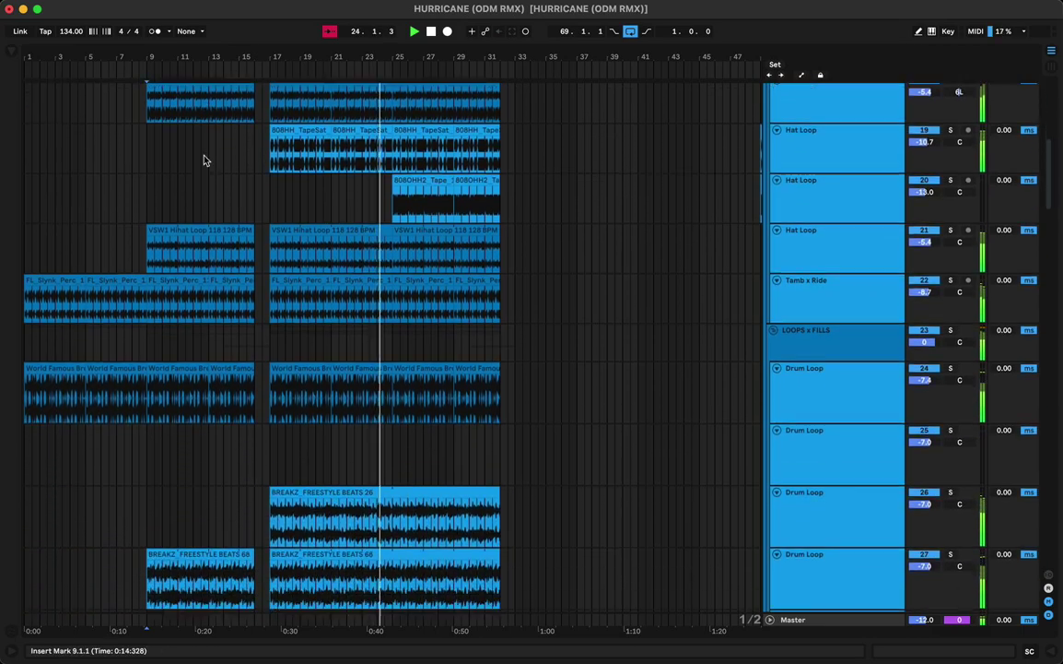
pyautogui.scroll(-20, 204, 159)
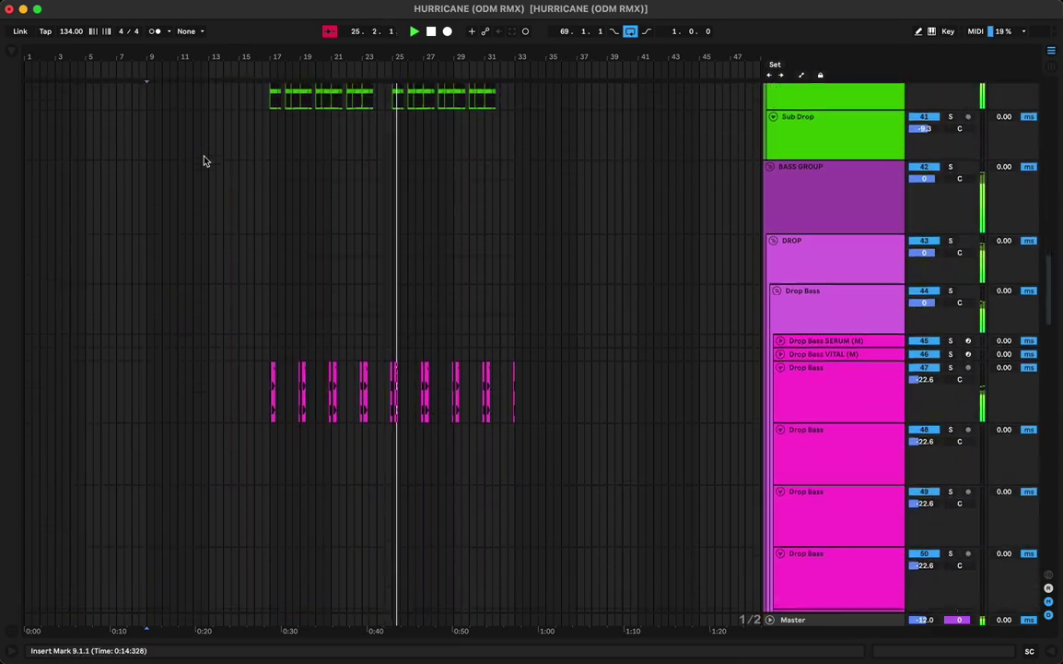
pyautogui.scroll(-20, 204, 160)
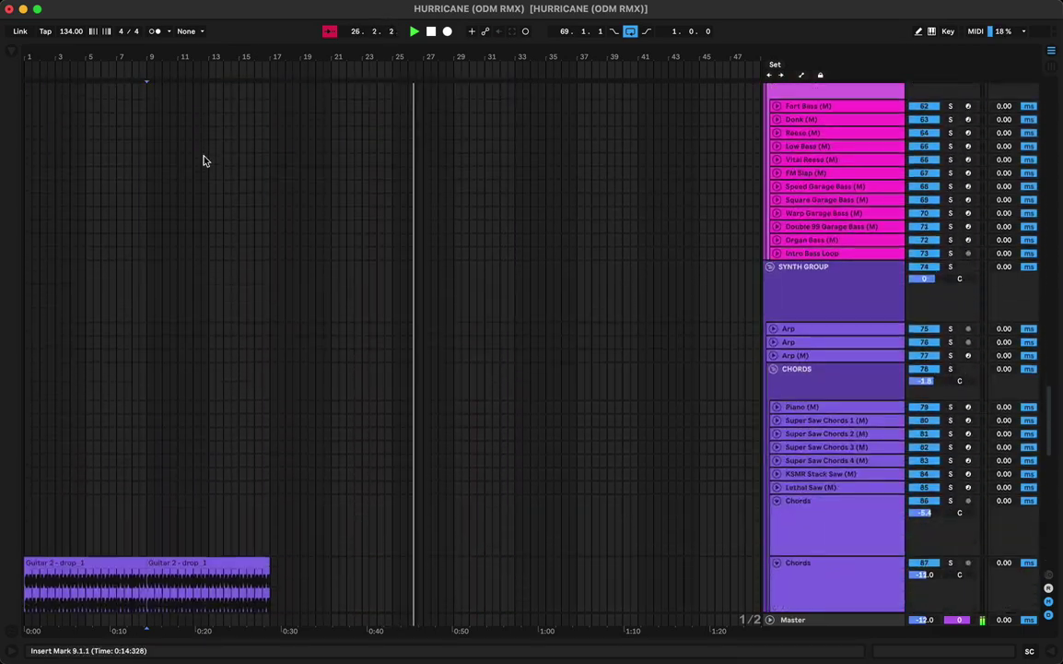
pyautogui.scroll(20, 203, 160)
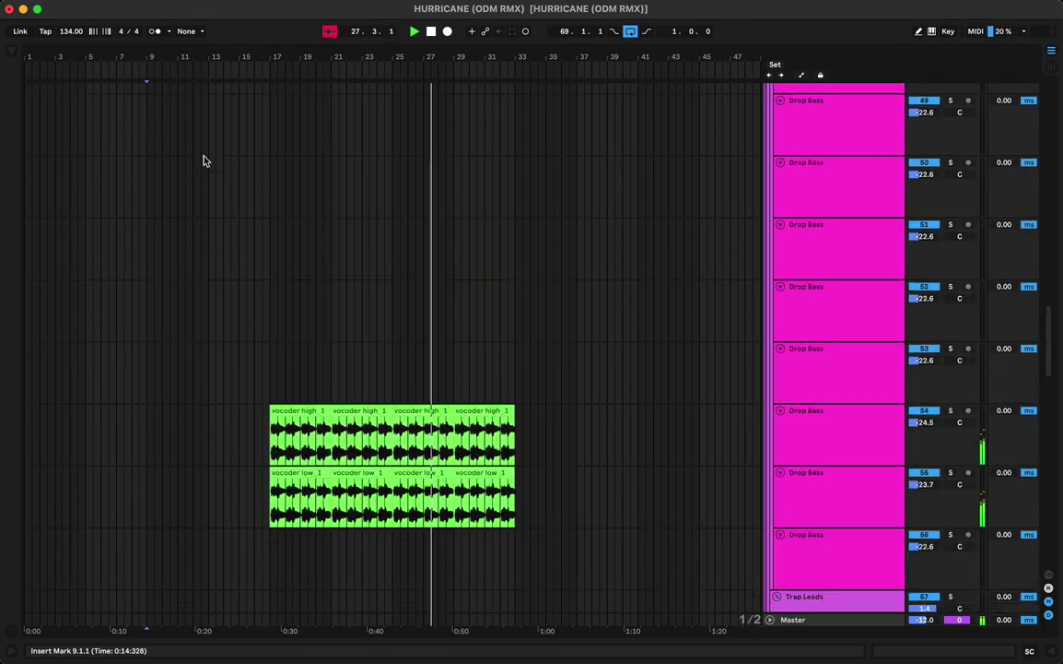
pyautogui.scroll(20, 203, 160)
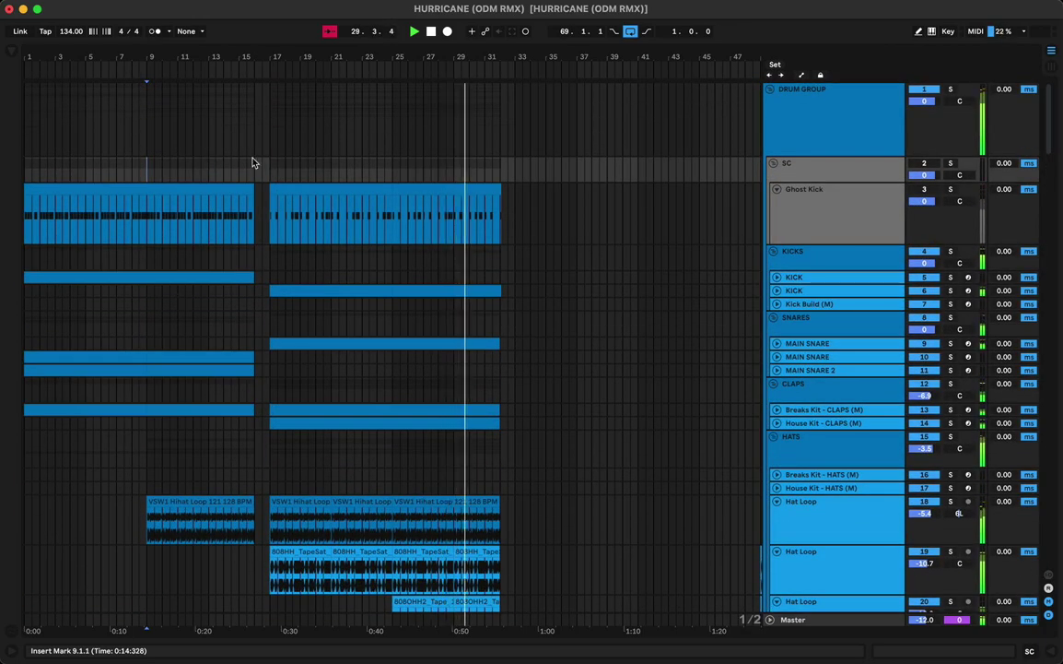
pyautogui.press('space')
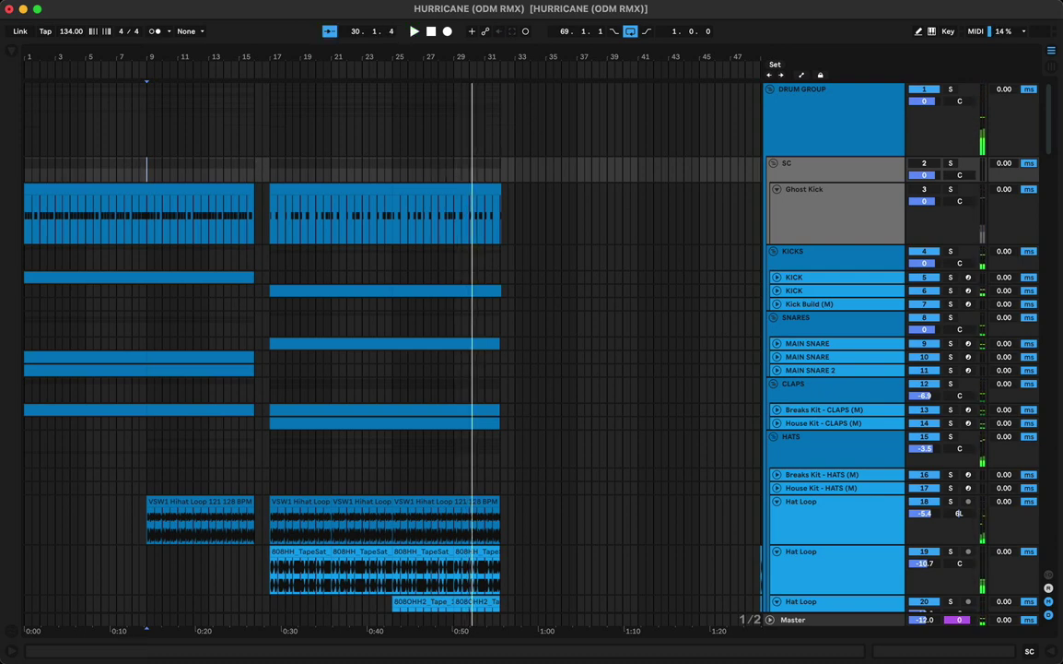